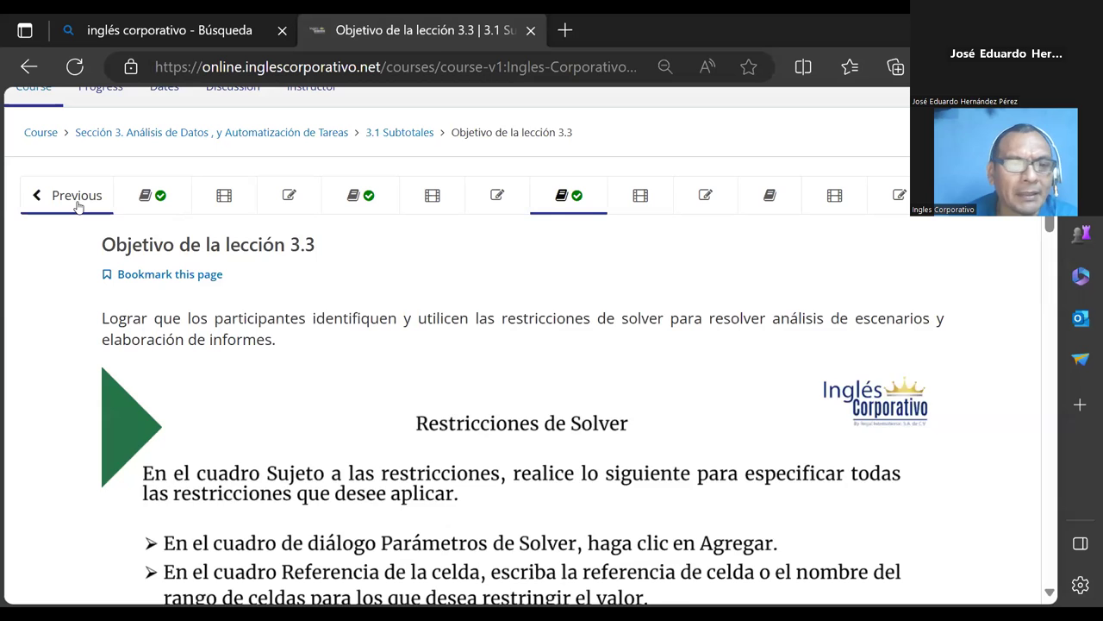
Step: Step back past Laboratorio 10 and the Solver add-in video to the 'Objetivo de la lección 3.2' page
left_click(36, 195)
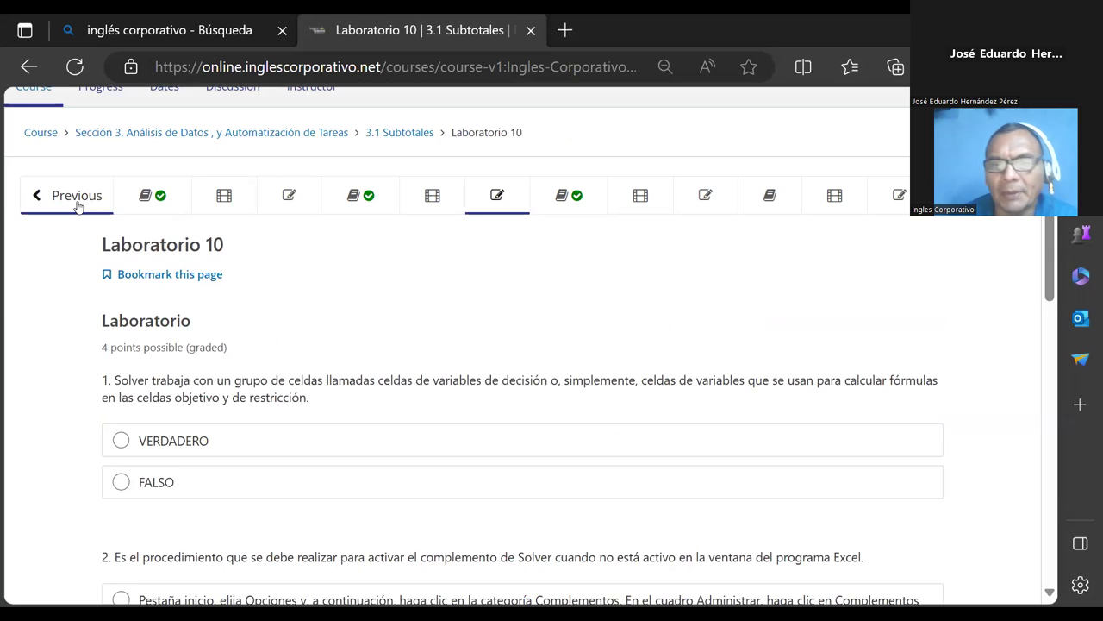
scroll(259, 360, "down", 3)
scroll(254, 355, "up", 2)
scroll(325, 426, "up", 3)
scroll(322, 431, "down", 2)
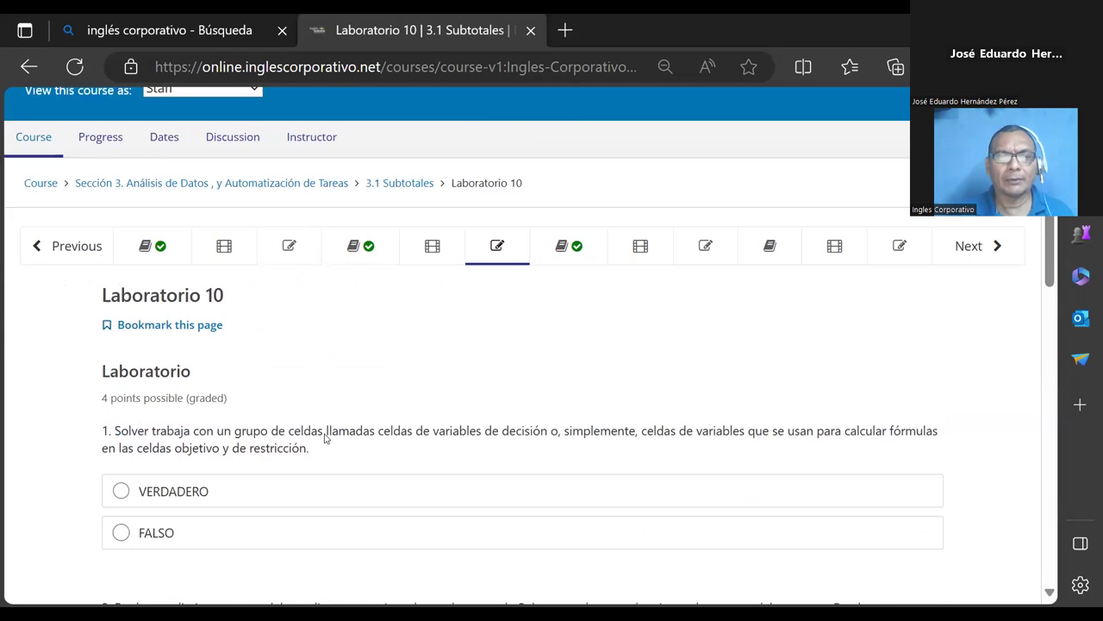
left_click(69, 195)
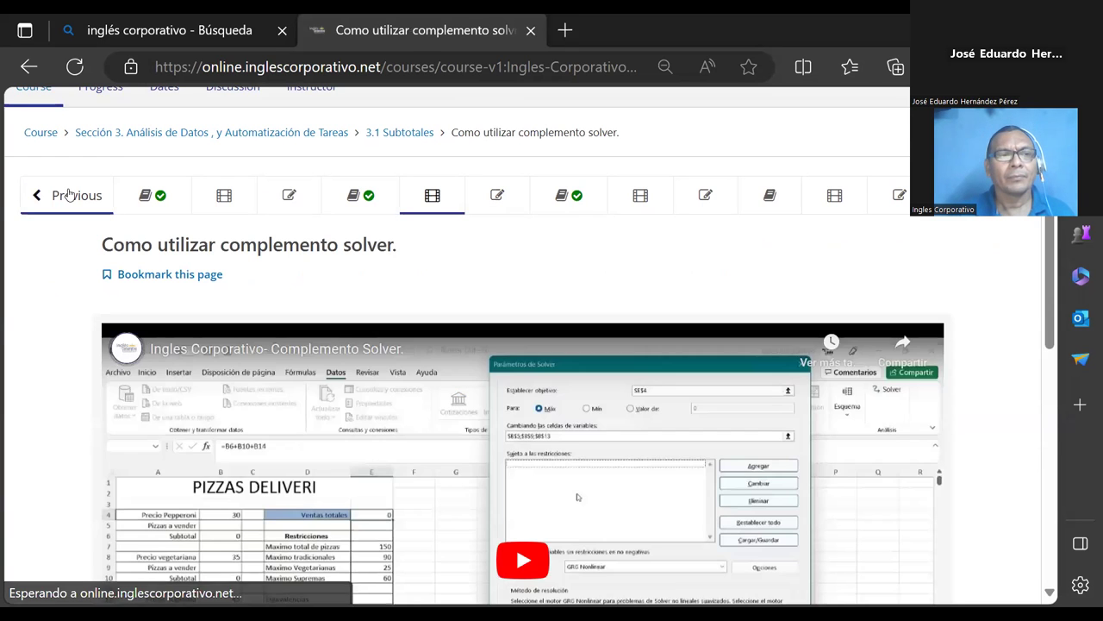
left_click(66, 195)
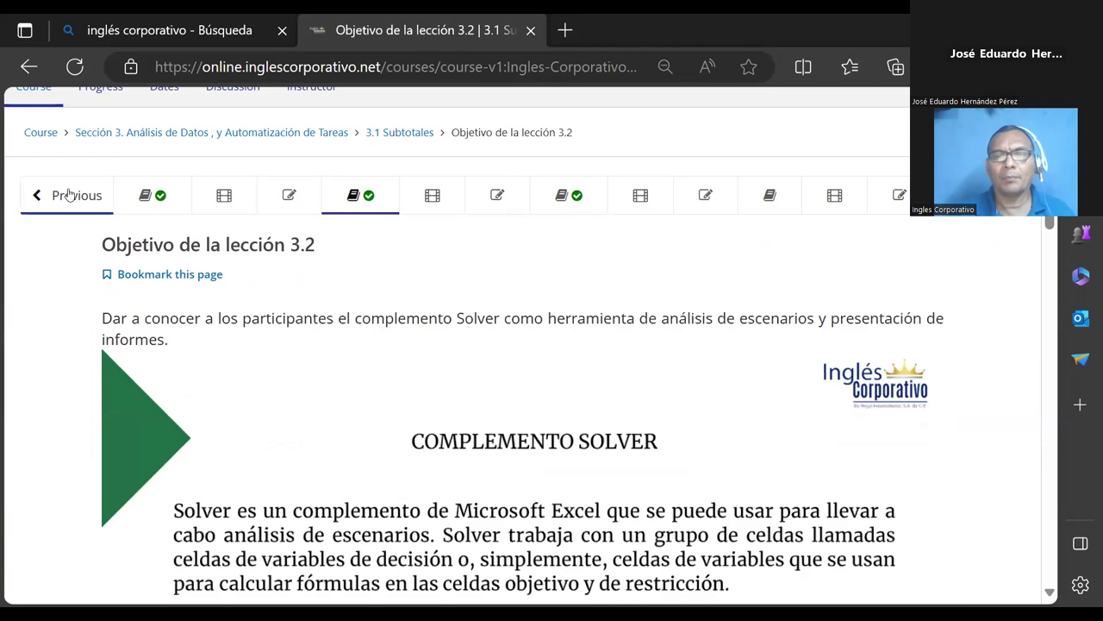
scroll(307, 424, "down", 2)
scroll(336, 407, "down", 3)
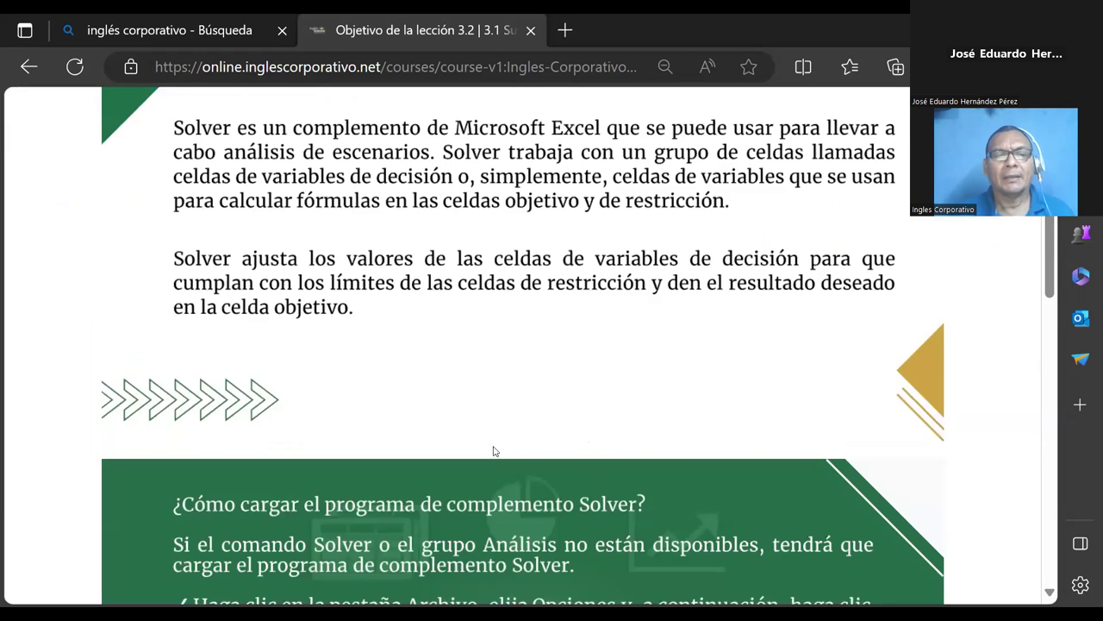
scroll(492, 448, "down", 3)
scroll(446, 424, "up", 3)
scroll(457, 435, "up", 3)
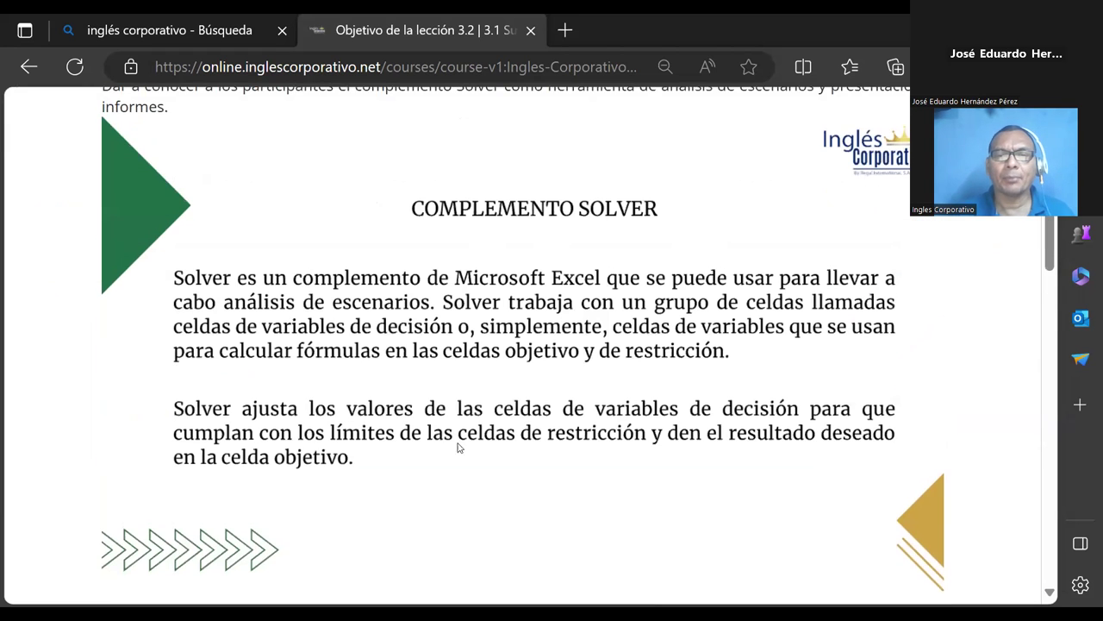
scroll(528, 290, "up", 3)
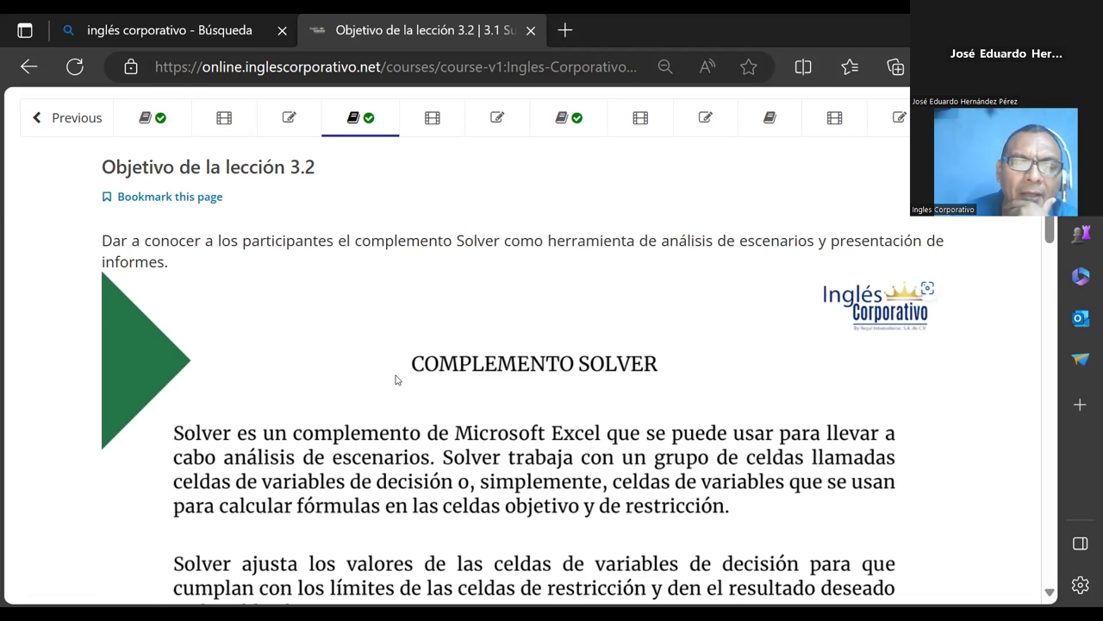
scroll(393, 375, "down", 2)
scroll(388, 373, "down", 2)
scroll(388, 372, "down", 3)
scroll(388, 373, "down", 3)
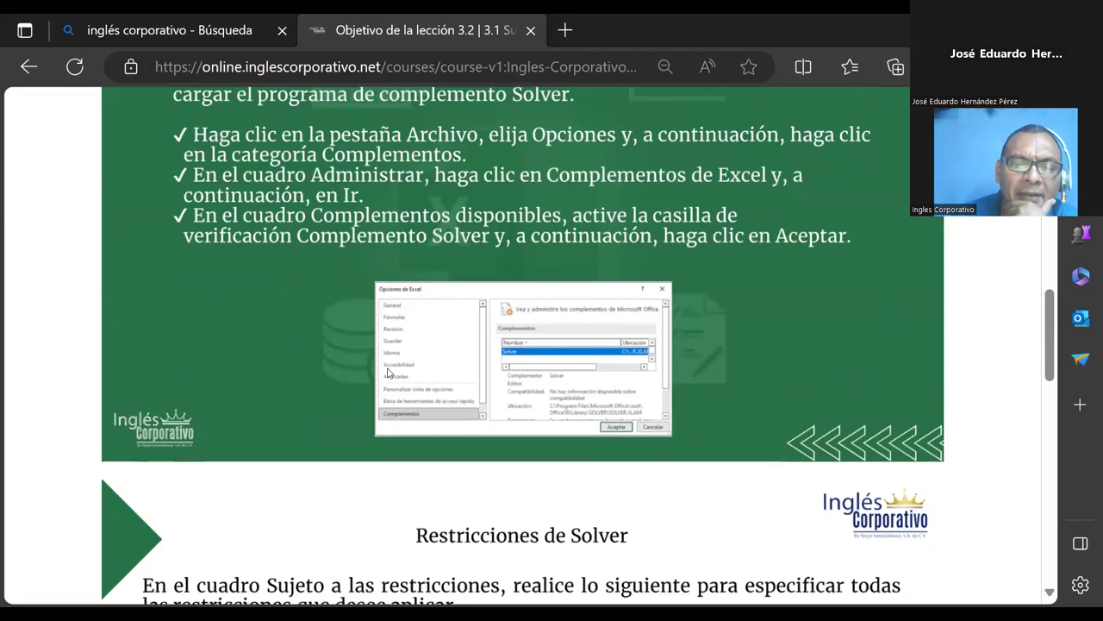
scroll(386, 373, "down", 4)
scroll(385, 373, "down", 3)
scroll(389, 371, "up", 4)
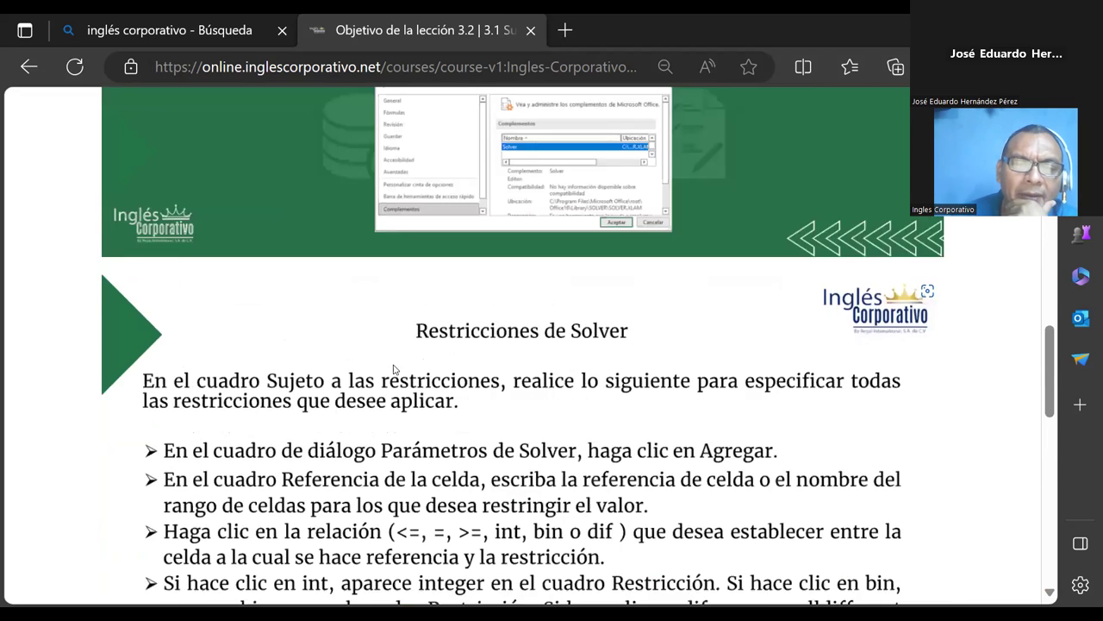
scroll(517, 383, "up", 3)
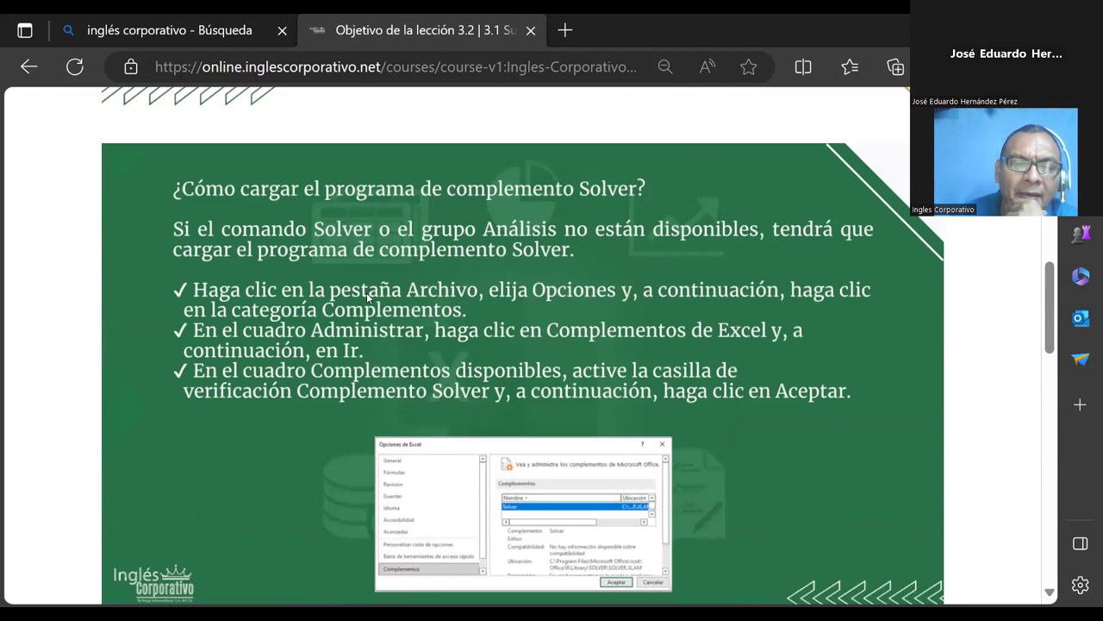
scroll(408, 359, "up", 3)
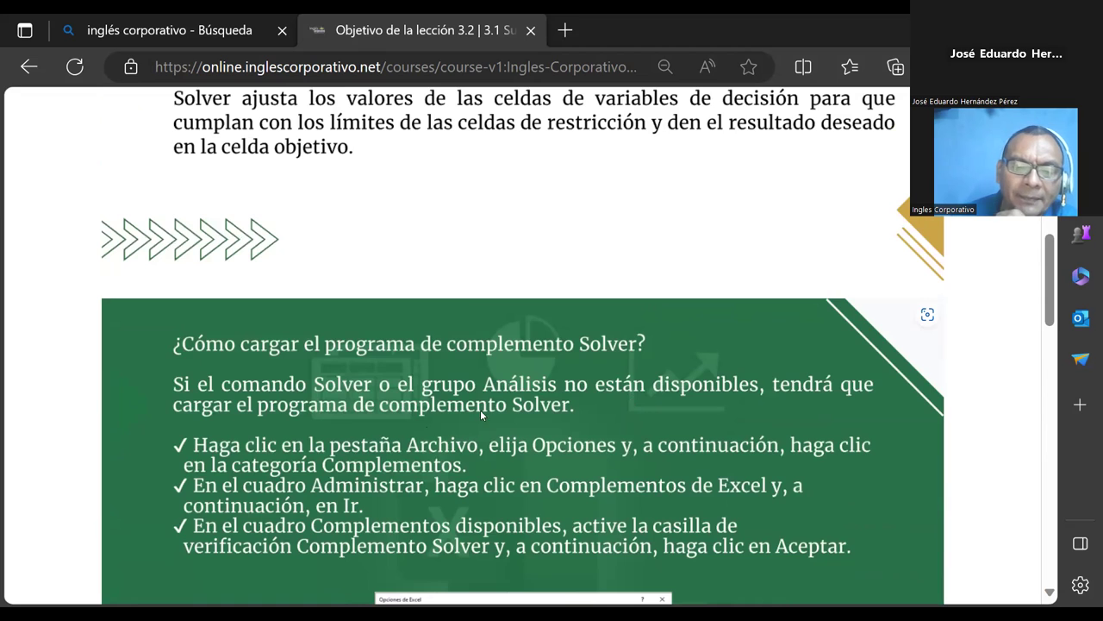
scroll(485, 403, "down", 2)
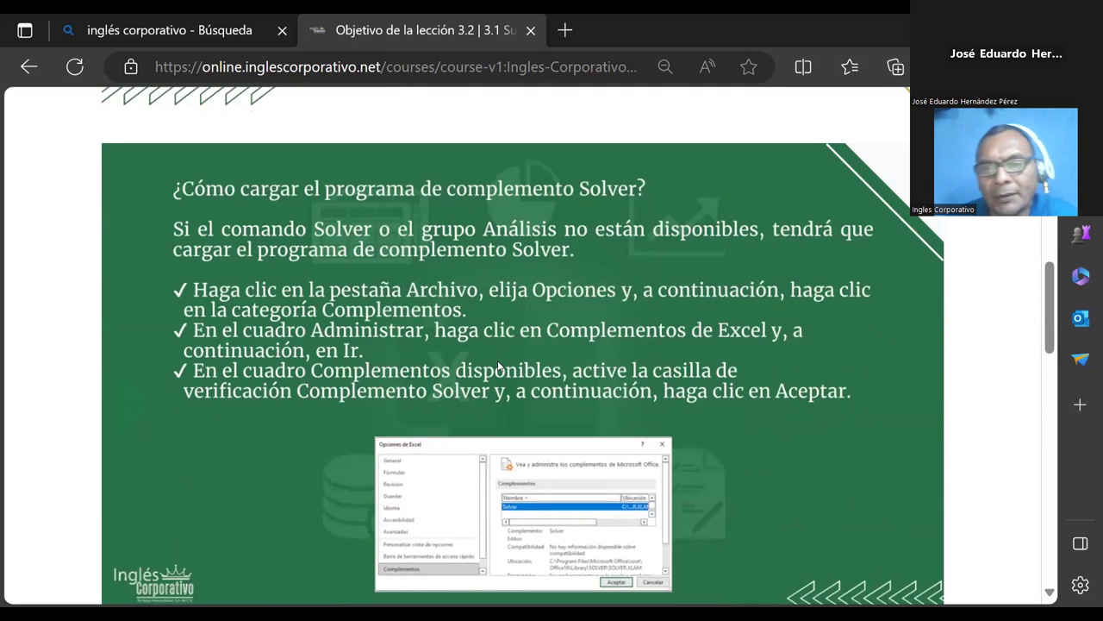
scroll(440, 351, "up", 2)
mouse_move(522, 448)
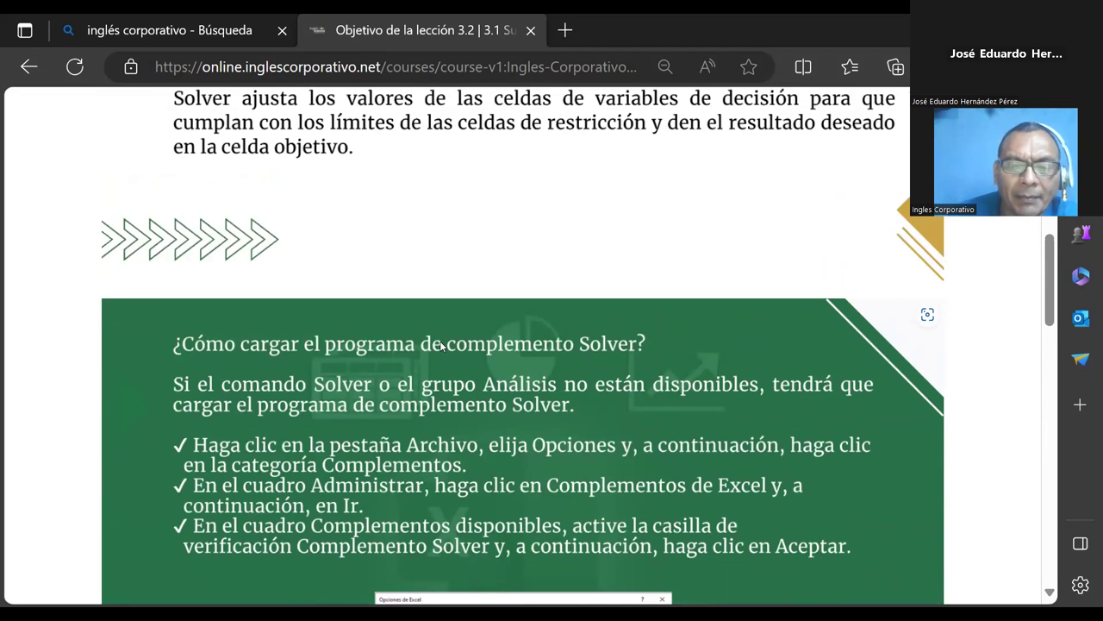
scroll(440, 345, "down", 1)
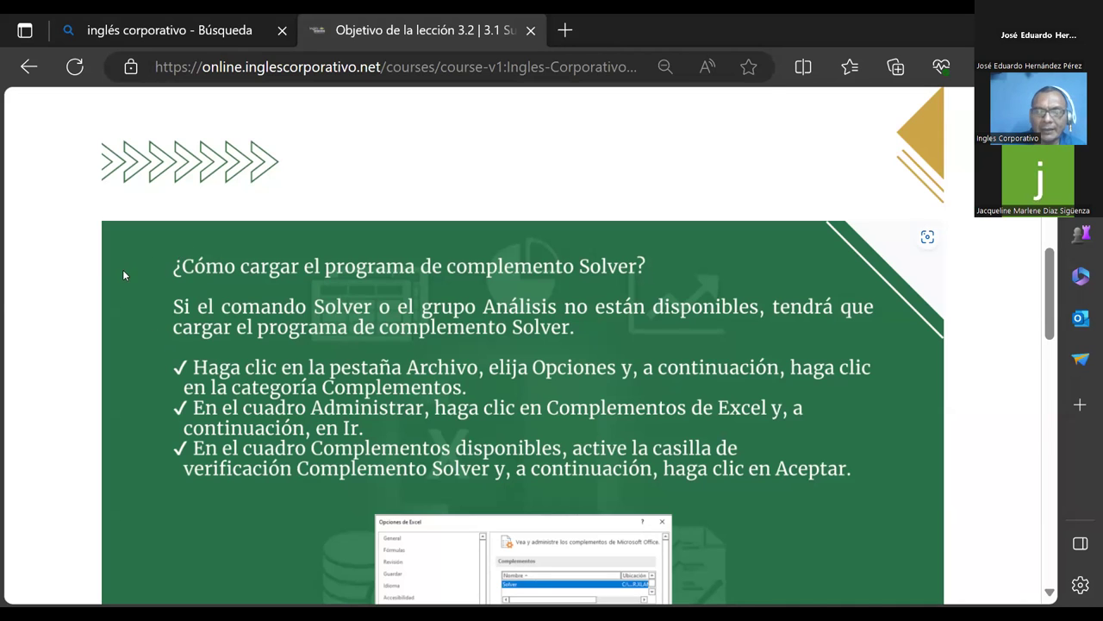
Step: Scroll the lesson page before moving to the 'Sesión 10 Herramienta Solver' workbook
scroll(381, 354, "down", 1)
scroll(382, 354, "down", 2)
scroll(481, 385, "up", 3)
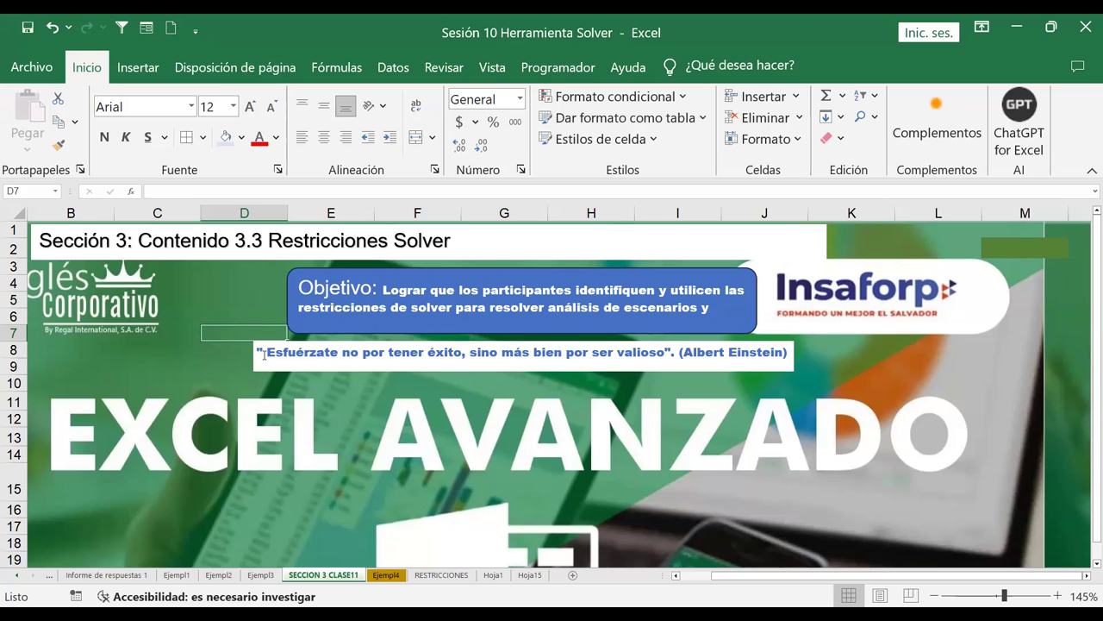
Step: Delete the stray space after the opening quote in the motivational quote box
left_click(264, 355)
key("BackSpace")
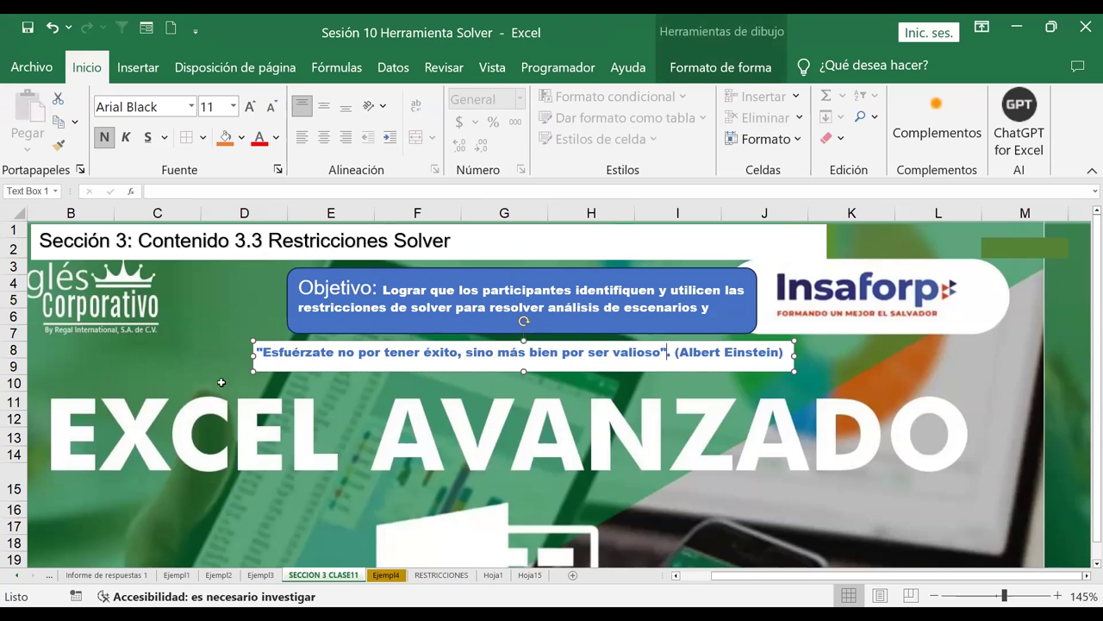
left_click(840, 354)
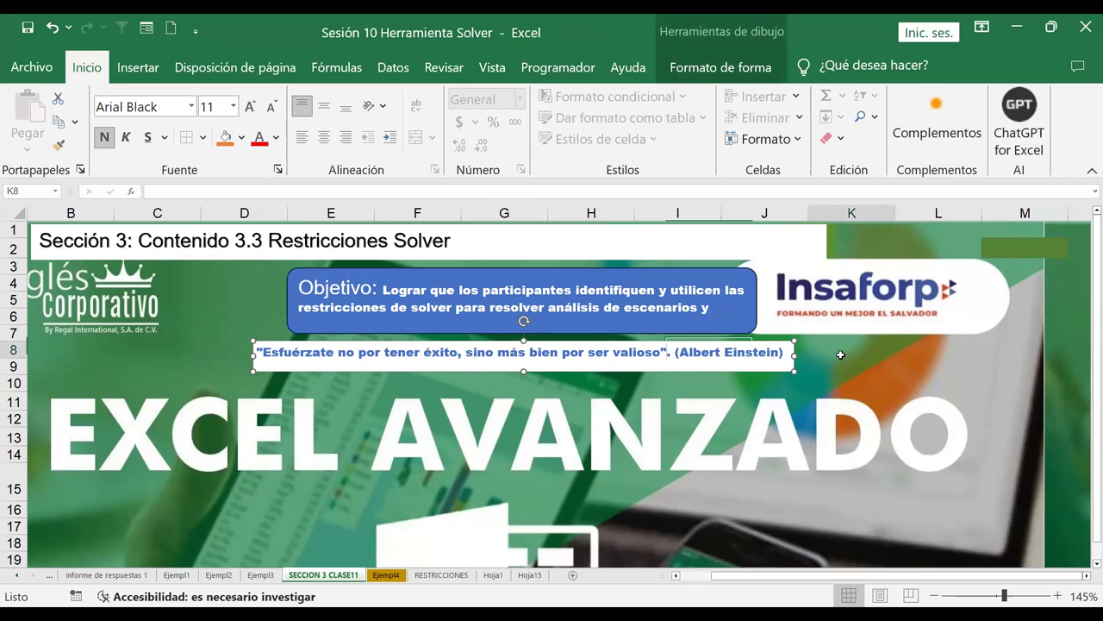
Step: Narrow the quote box slightly by pulling its right edge inward
left_click(265, 352)
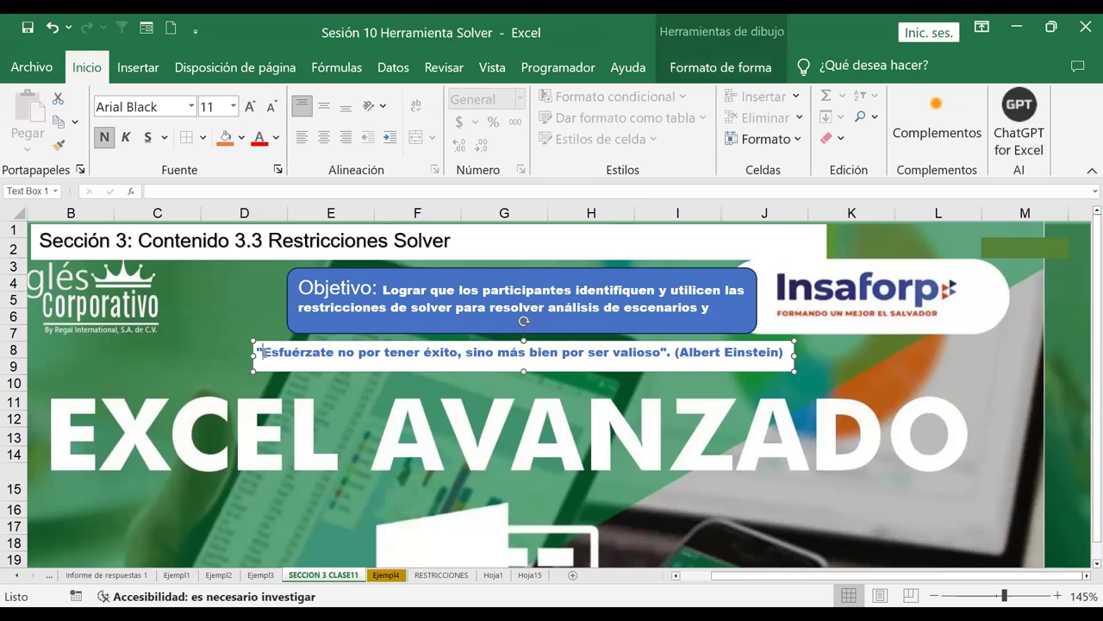
left_click_drag(793, 352, 789, 352)
left_click(832, 352)
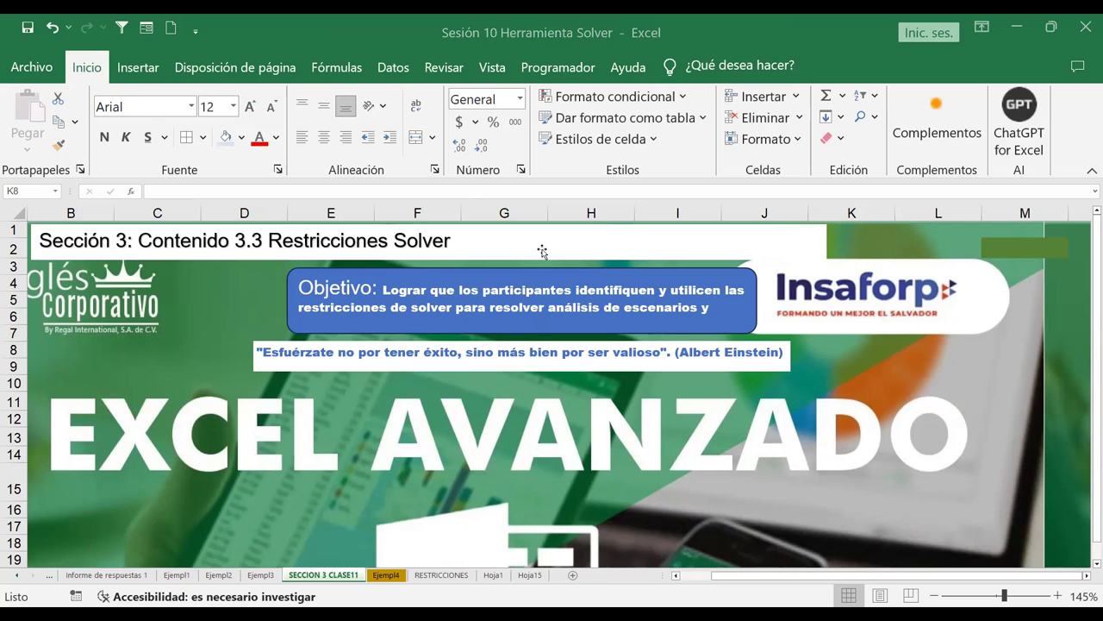
scroll(312, 391, "down", 5)
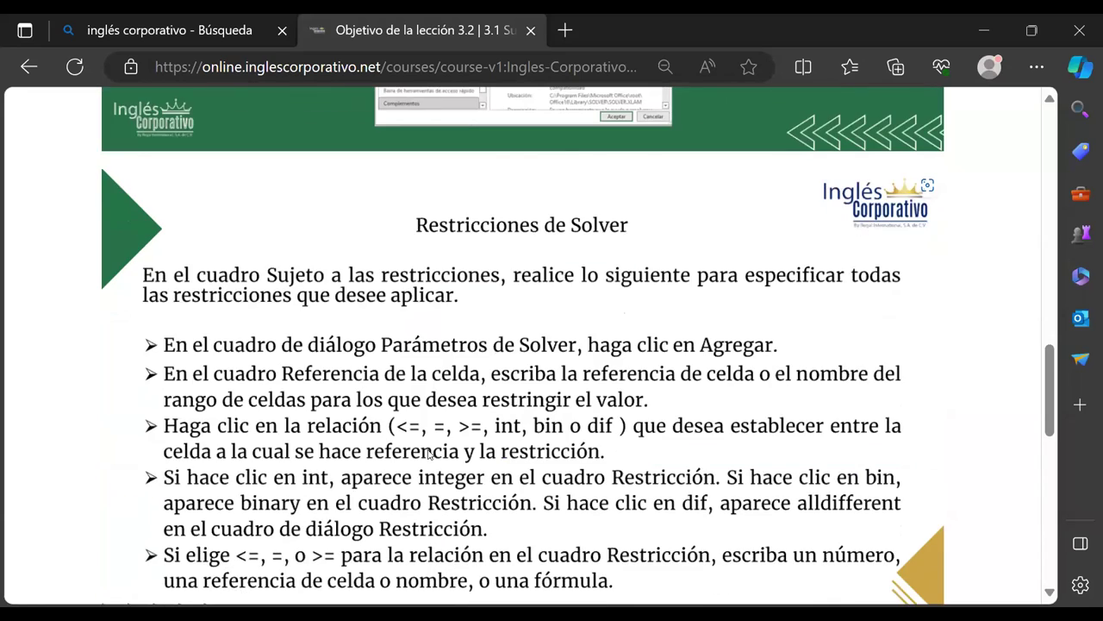
scroll(452, 447, "up", 5)
scroll(450, 443, "up", 5)
scroll(449, 443, "up", 5)
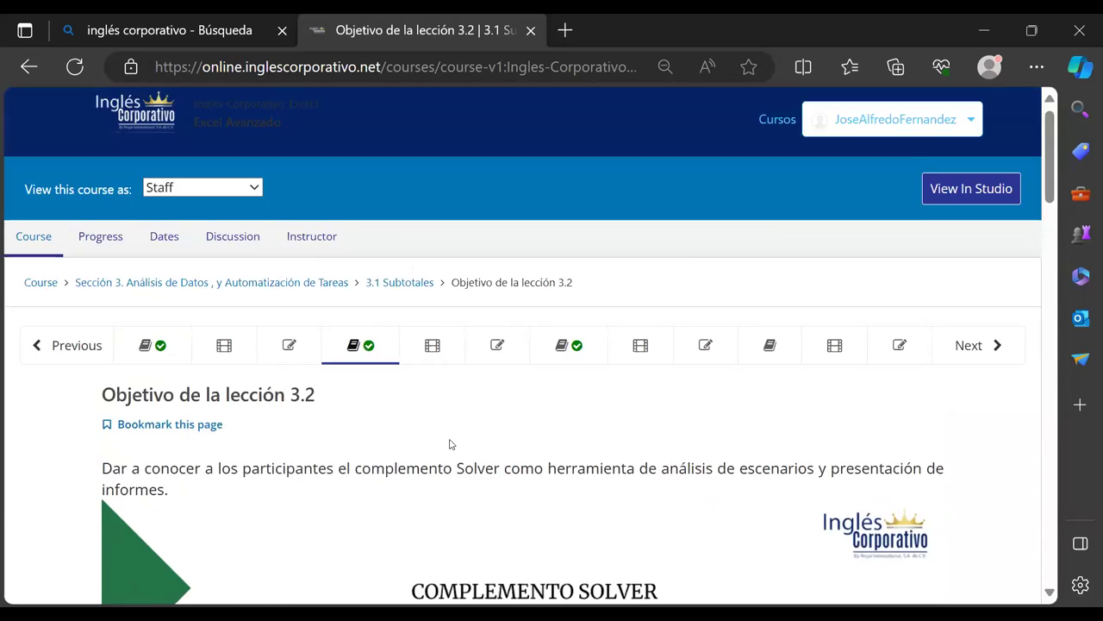
scroll(449, 443, "down", 4)
scroll(439, 450, "up", 2)
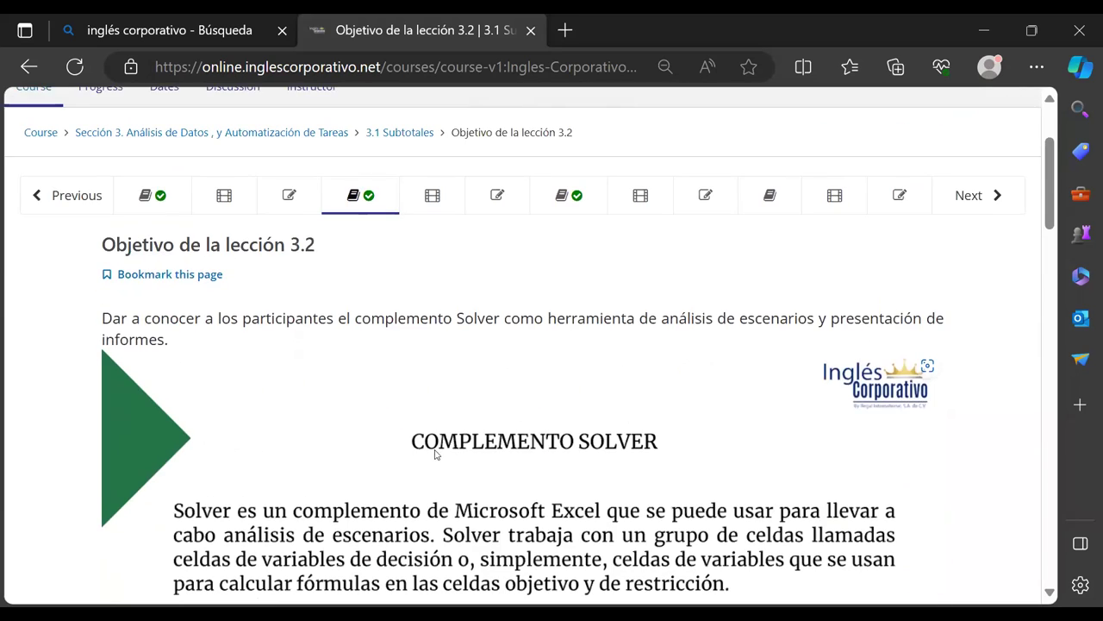
scroll(581, 475, "down", 1)
scroll(529, 462, "down", 2)
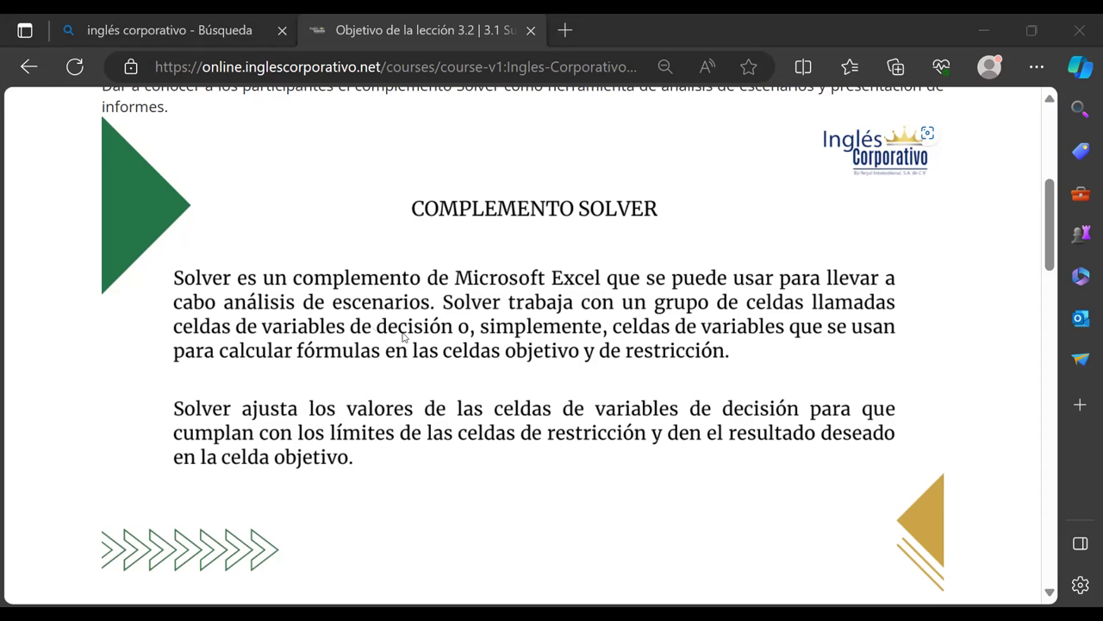
scroll(460, 336, "down", 1)
scroll(456, 320, "down", 2)
scroll(456, 321, "down", 2)
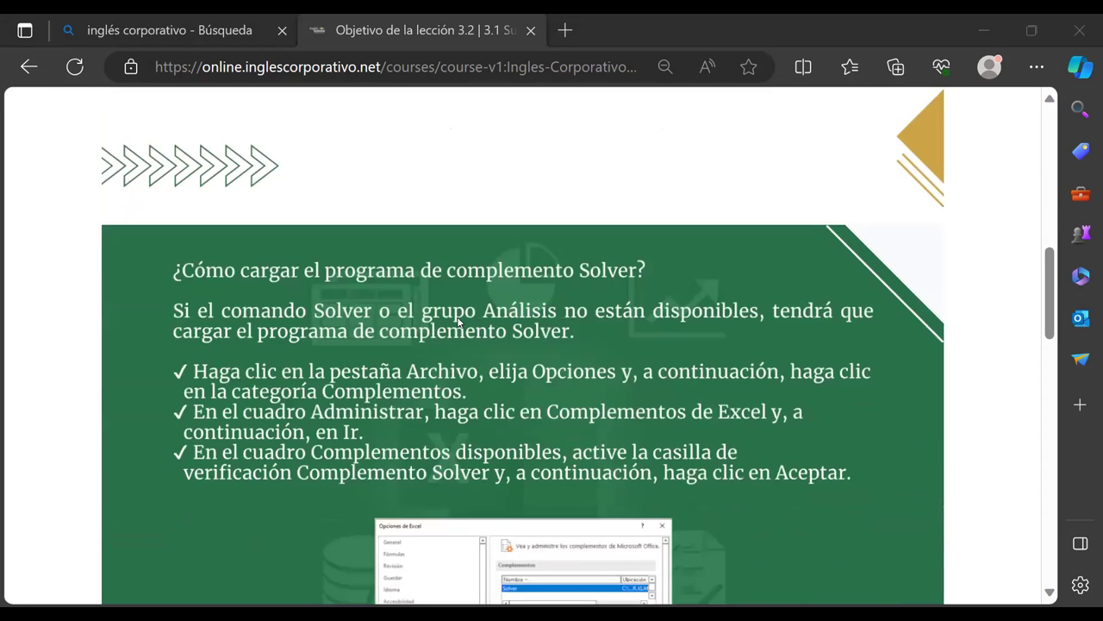
scroll(410, 366, "down", 2)
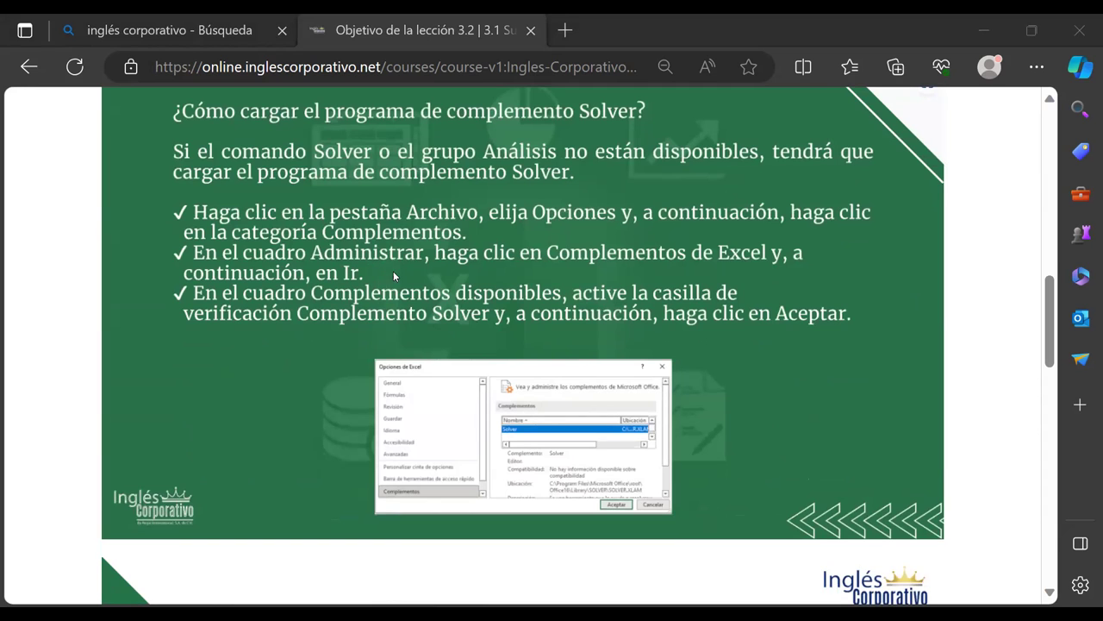
scroll(457, 271, "down", 1)
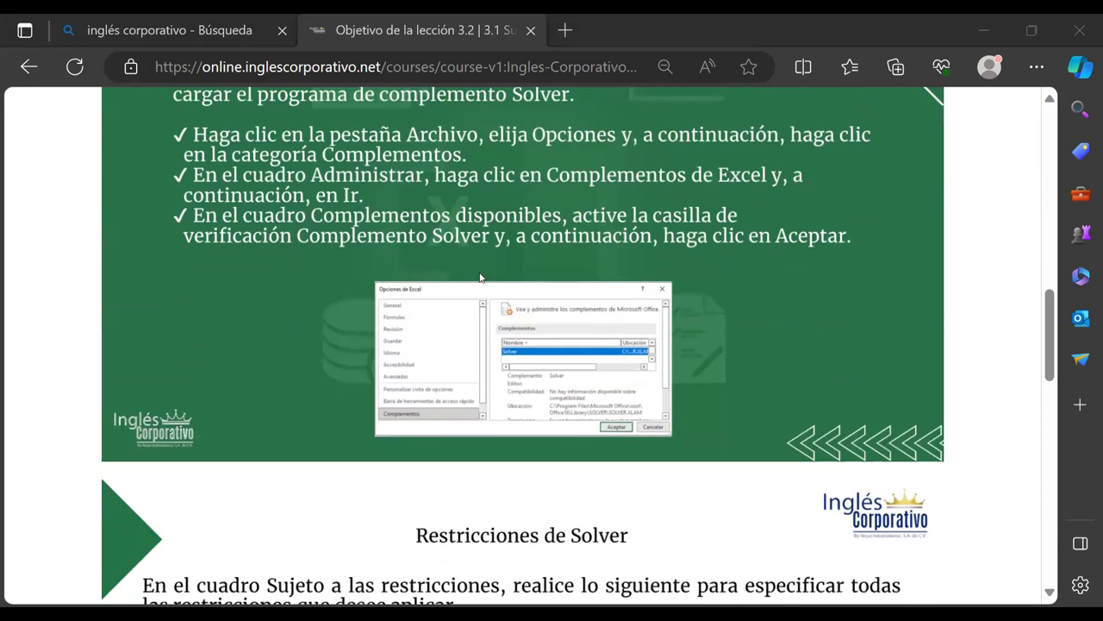
scroll(470, 264, "up", 5)
scroll(476, 258, "up", 3)
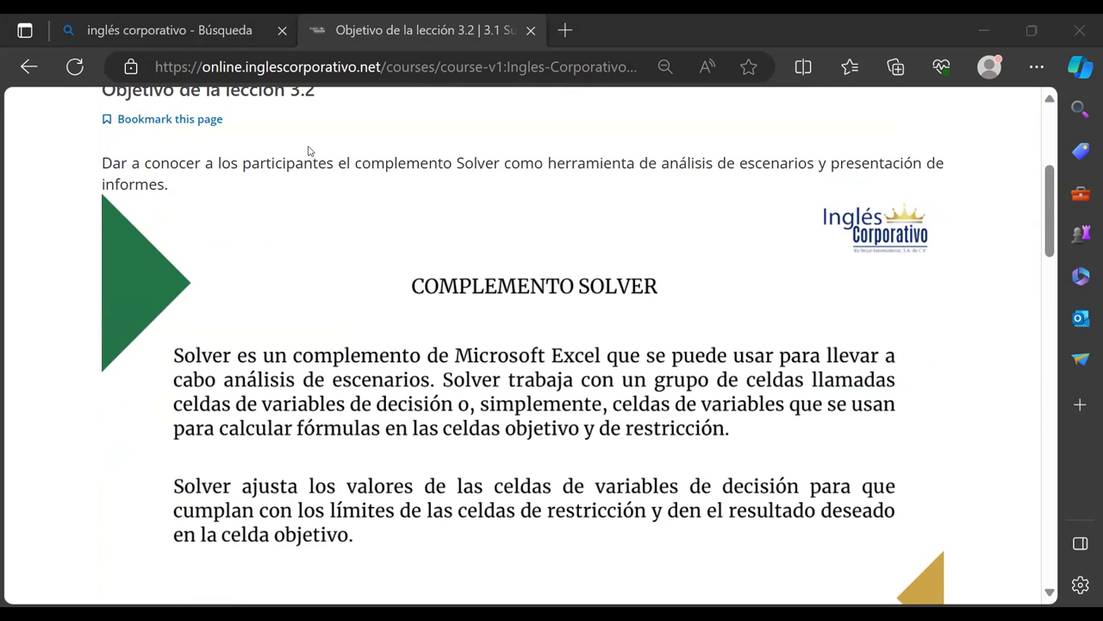
Step: Scroll the lesson down past the Solver add-in loading steps to 'Restricciones de Solver'
mouse_move(523, 387)
scroll(292, 500, "down", 1)
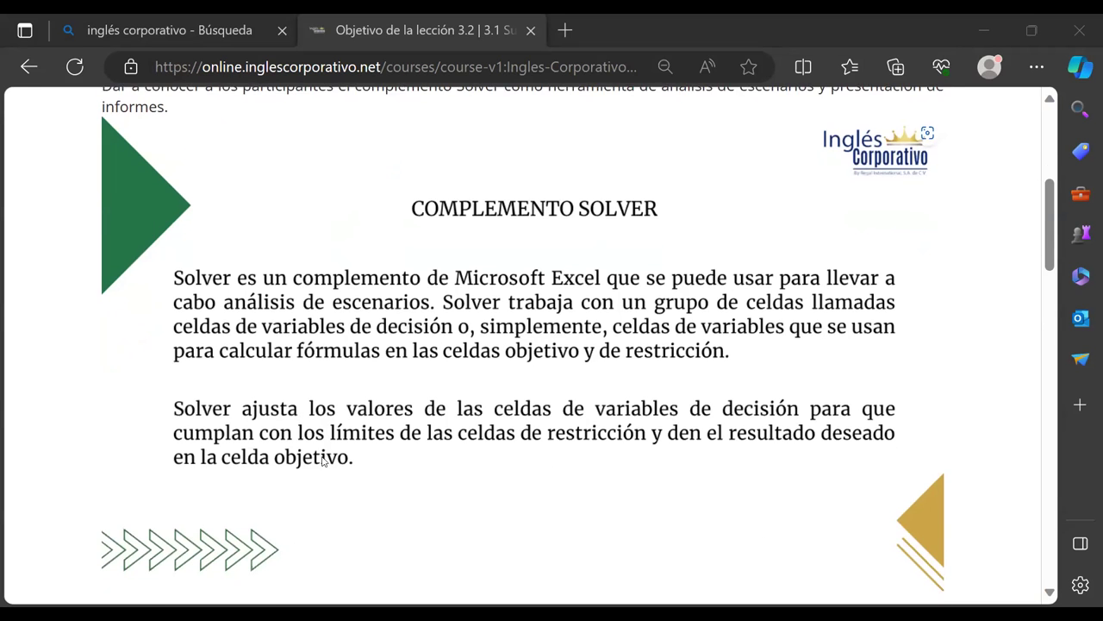
scroll(407, 421, "up", 4)
scroll(414, 442, "down", 4)
scroll(363, 451, "down", 2)
scroll(363, 451, "down", 2)
scroll(363, 450, "down", 1)
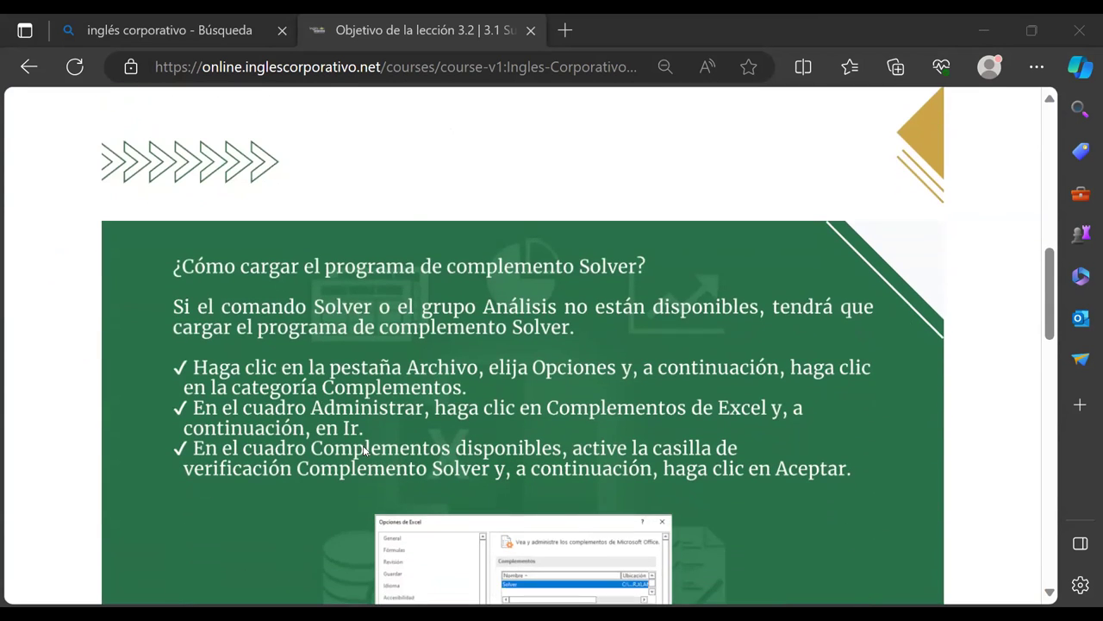
scroll(397, 430, "up", 3)
scroll(397, 429, "up", 2)
scroll(397, 433, "down", 3)
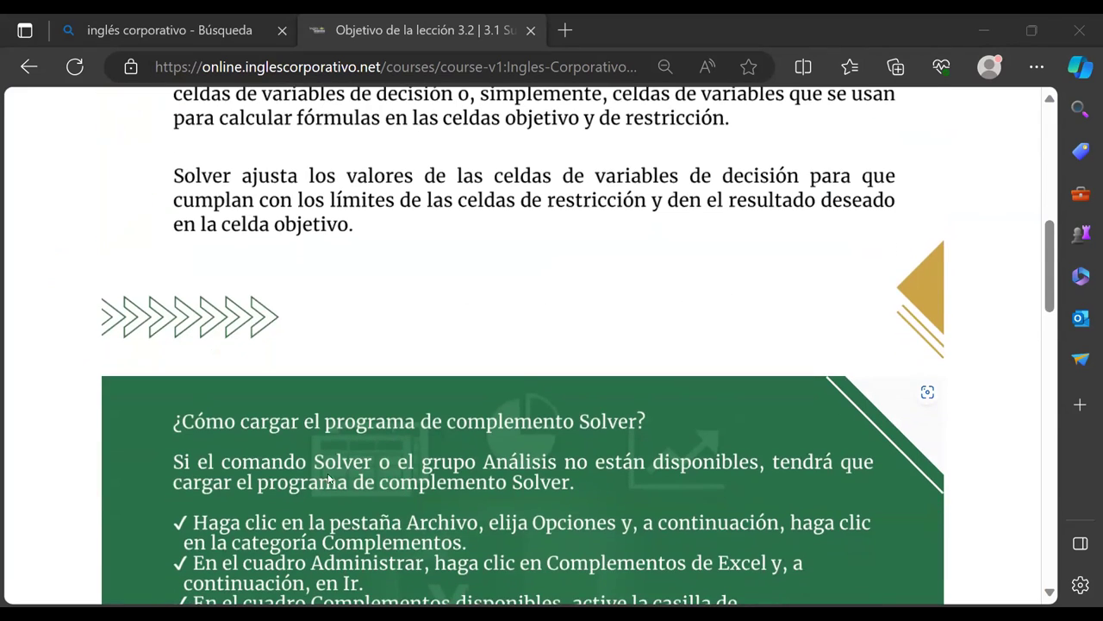
scroll(259, 455, "down", 1)
scroll(260, 455, "down", 1)
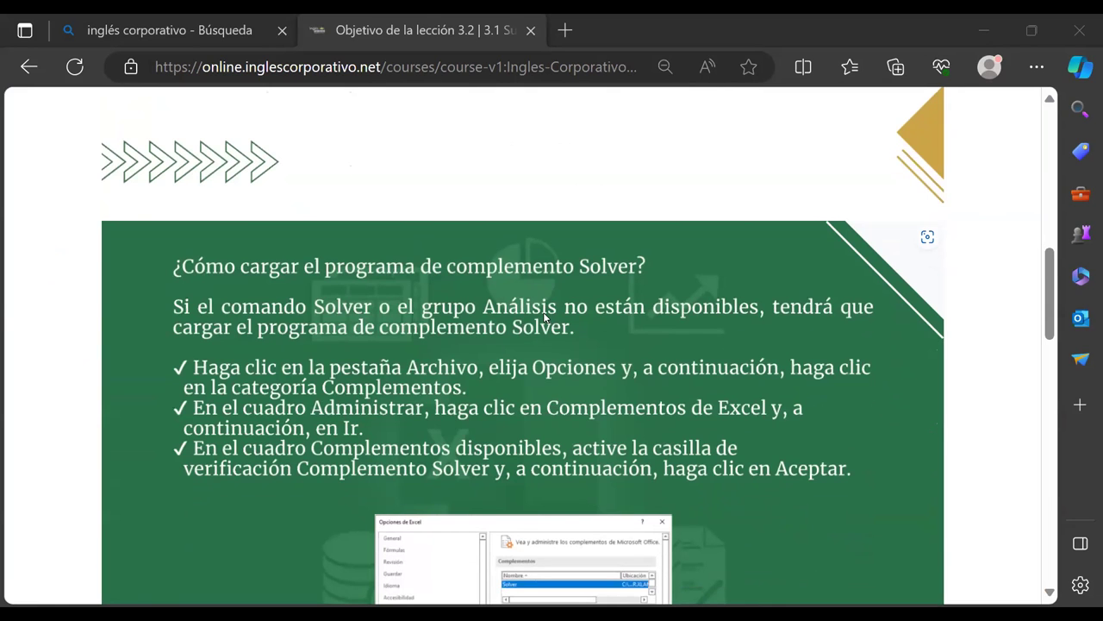
scroll(525, 360, "down", 3)
scroll(382, 377, "down", 1)
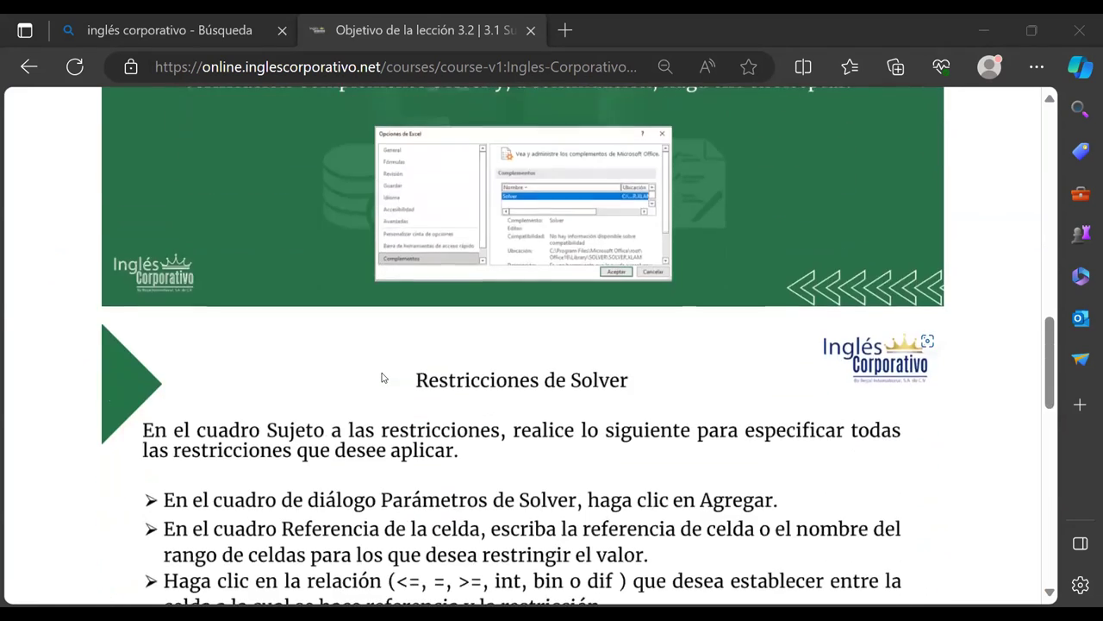
scroll(337, 337, "down", 2)
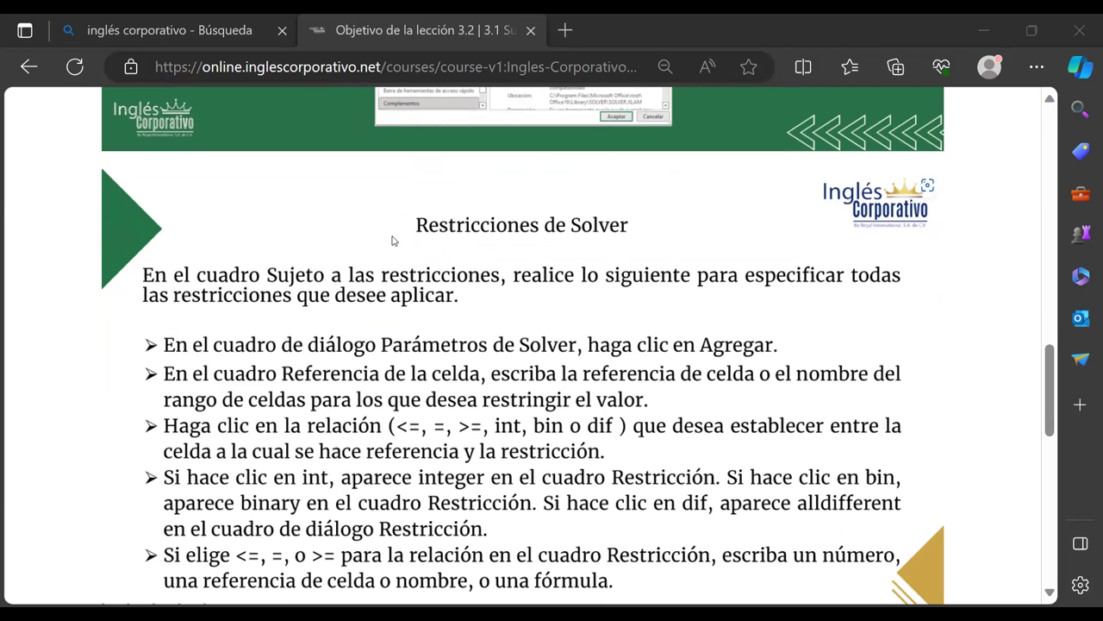
Step: Scroll through the Solver constraints slides in the lesson
scroll(398, 238, "up", 4)
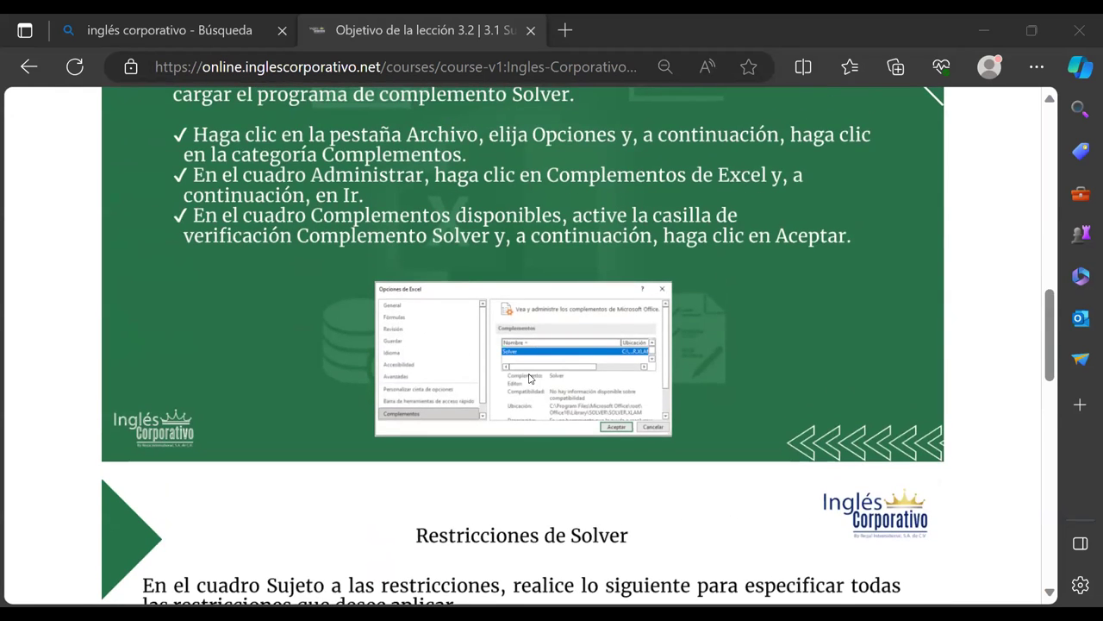
scroll(534, 370, "down", 1)
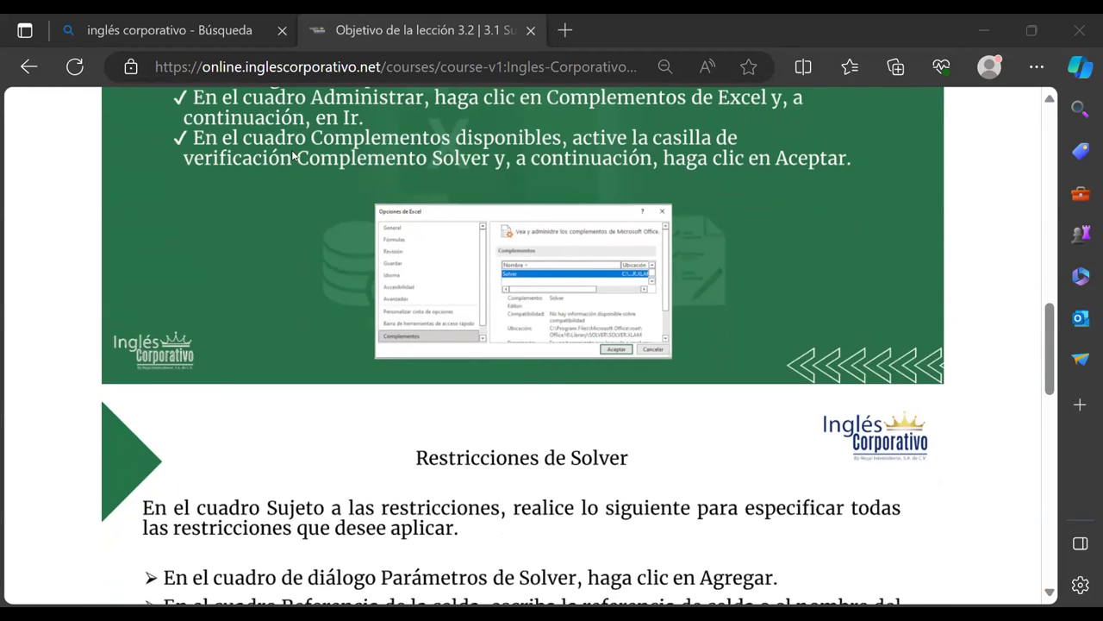
scroll(335, 252, "down", 1)
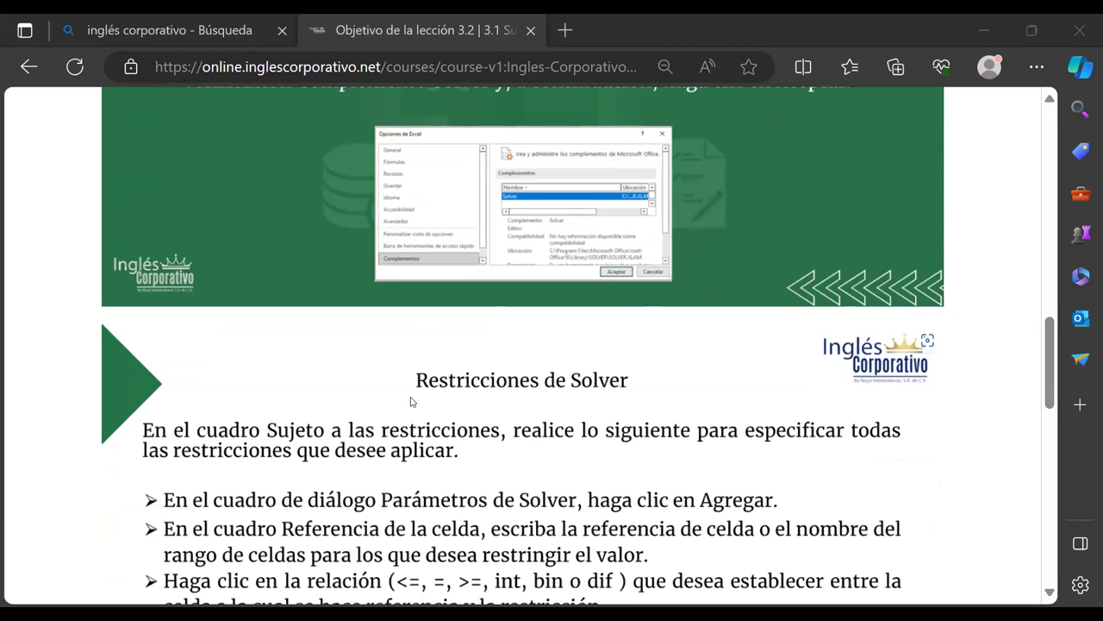
scroll(422, 398, "down", 1)
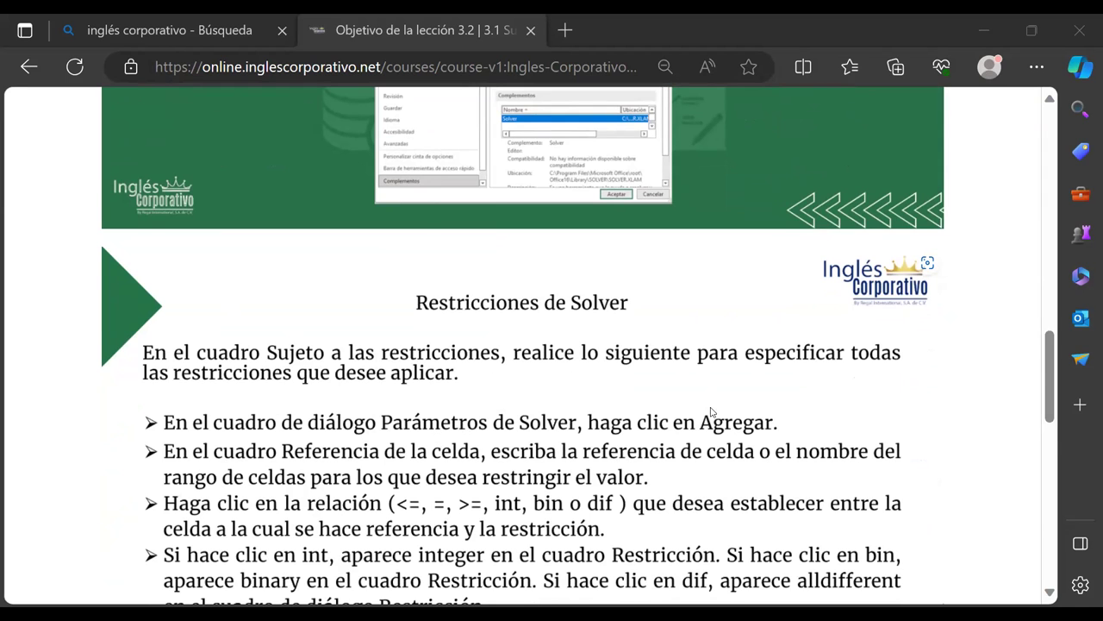
scroll(569, 428, "down", 1)
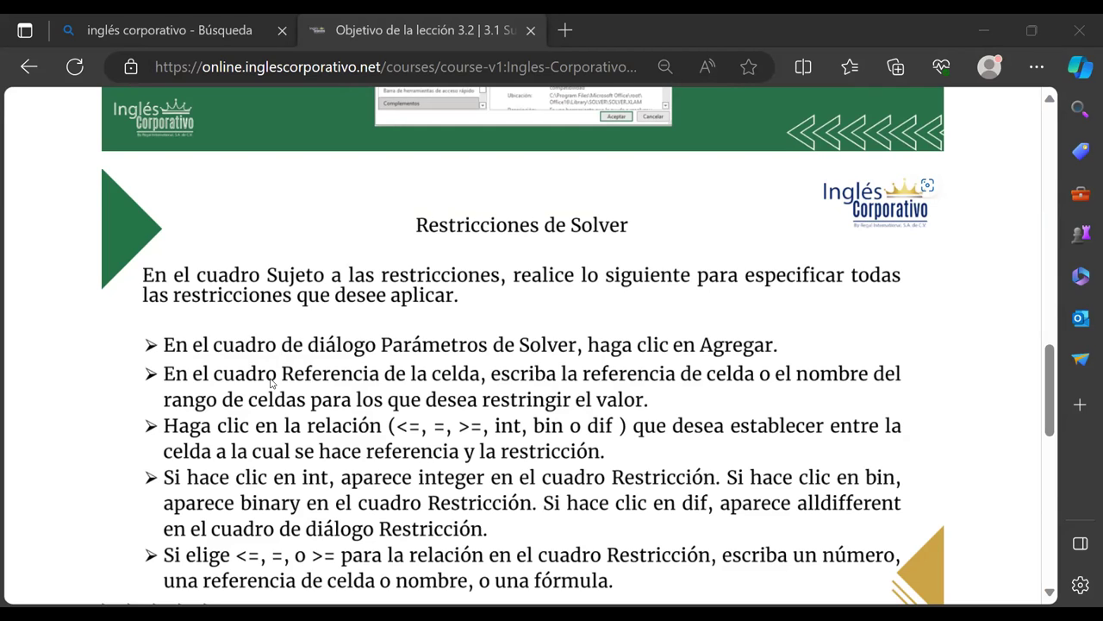
scroll(211, 435, "down", 1)
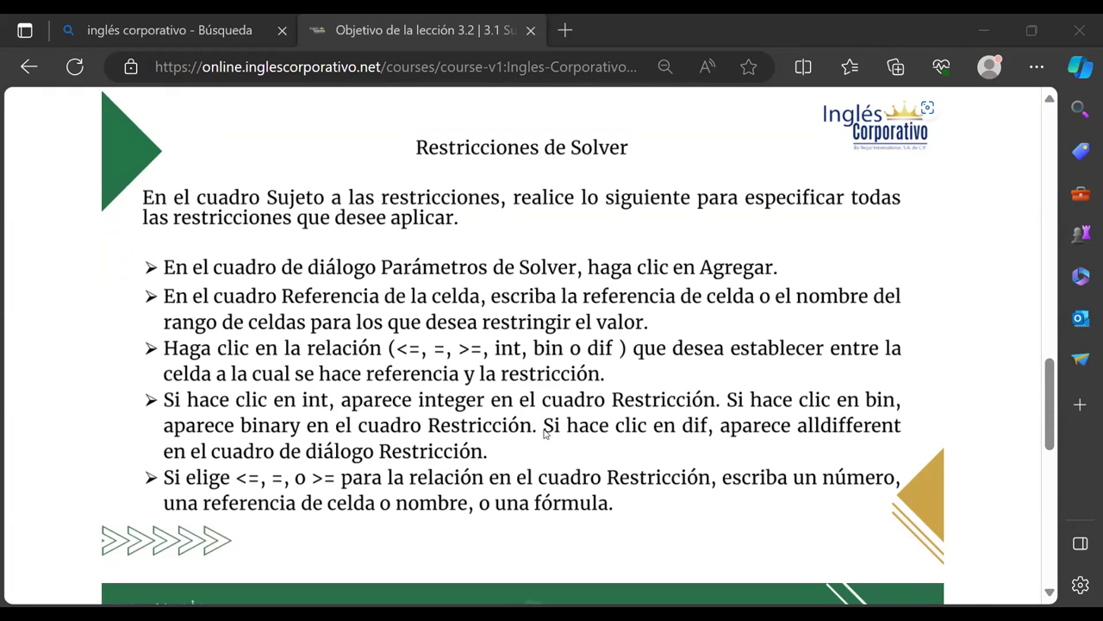
scroll(466, 417, "down", 1)
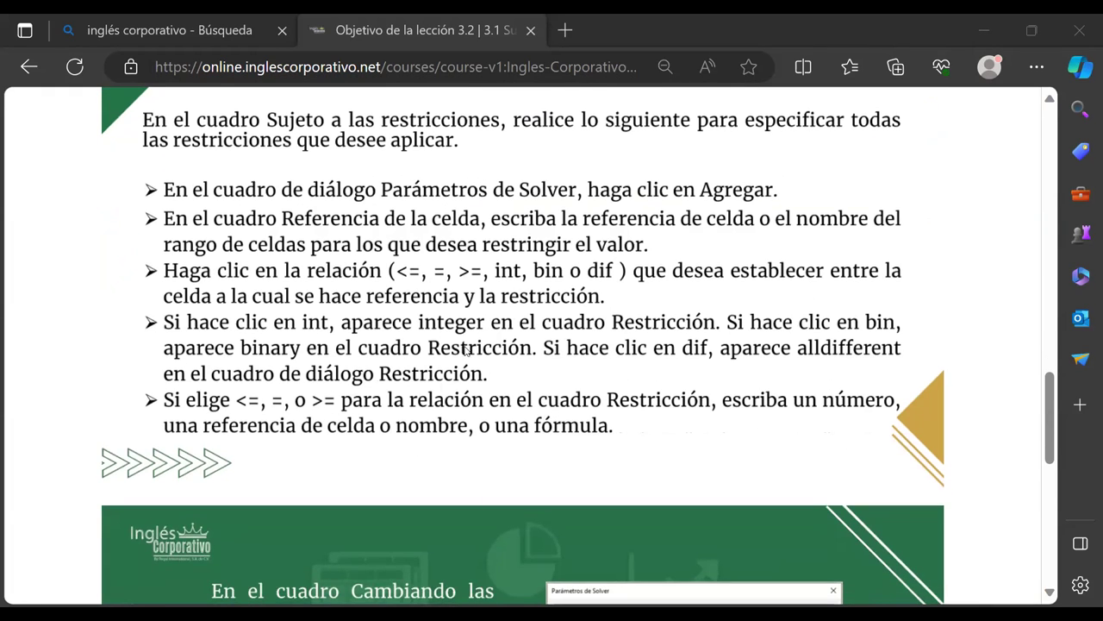
scroll(367, 379, "down", 1)
scroll(366, 377, "down", 2)
scroll(365, 378, "down", 2)
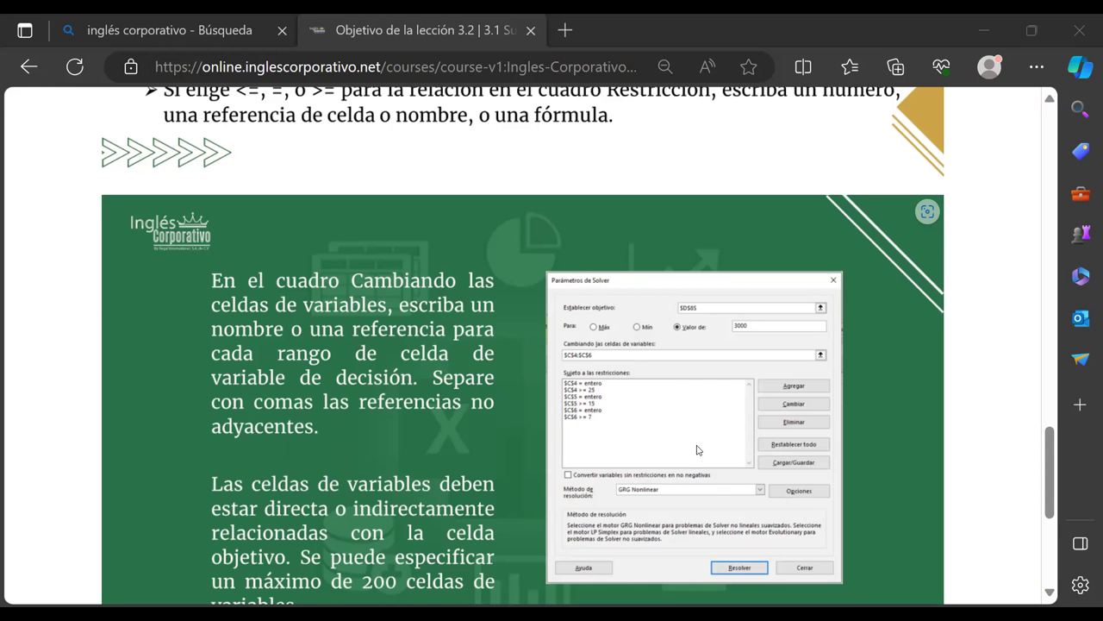
scroll(698, 449, "up", 1)
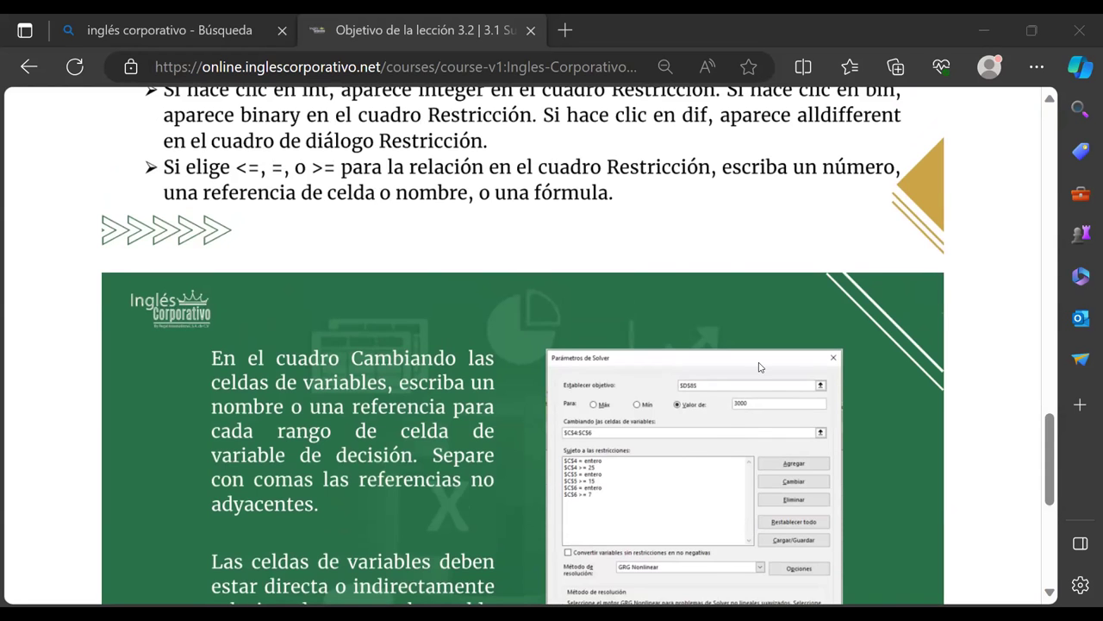
Step: Zoom the lesson page to 100 % and review the Solver parameters slides
key("ctrl+plus")
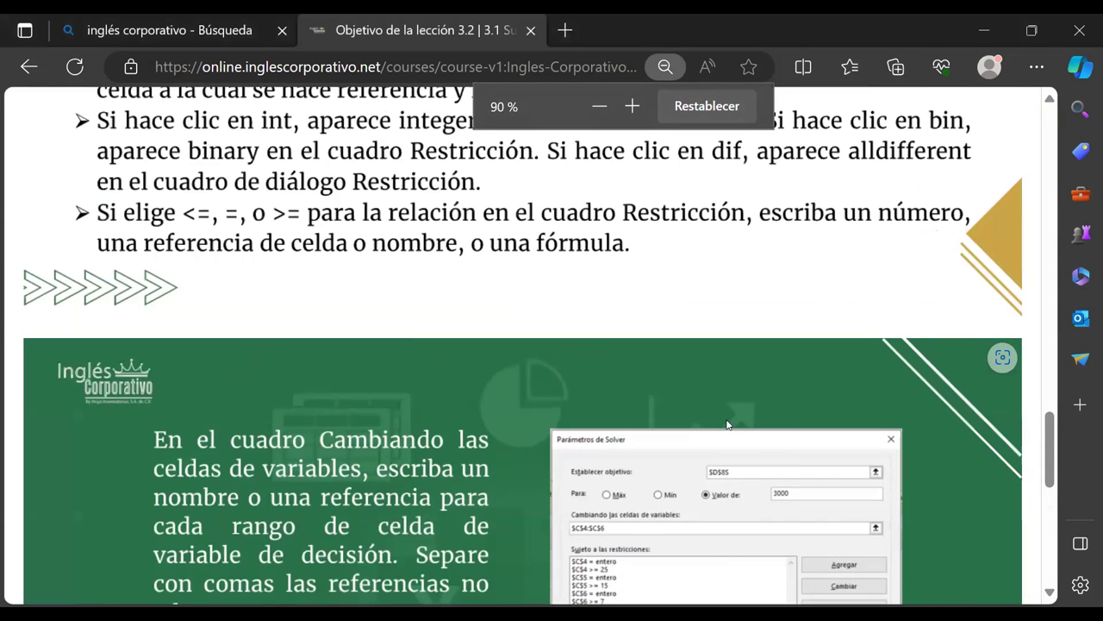
key("ctrl+plus")
scroll(706, 383, "down", 1)
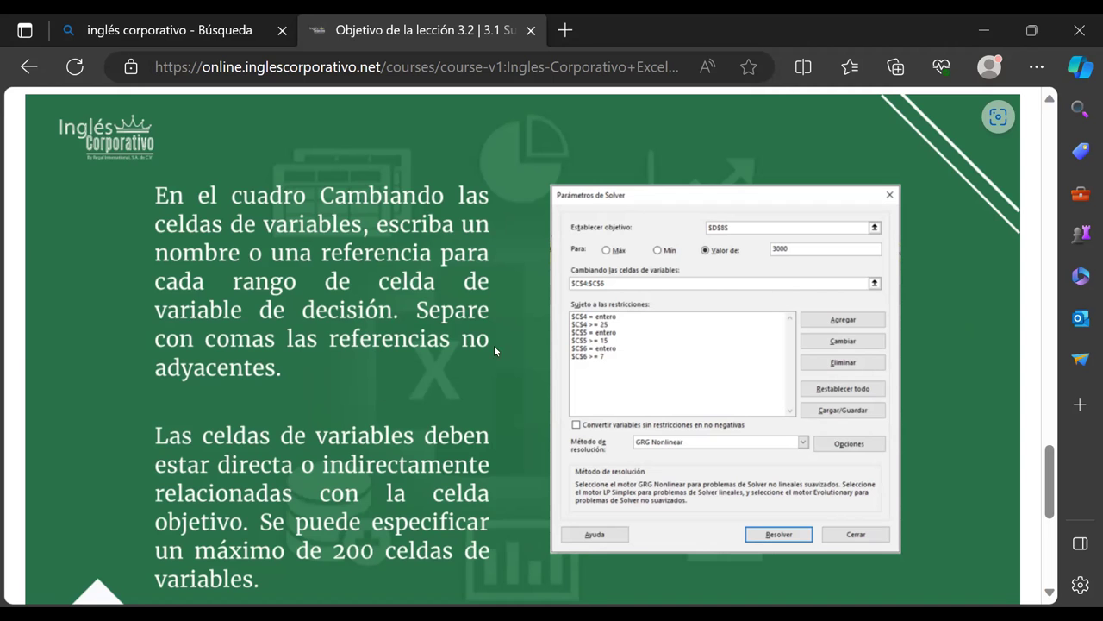
scroll(303, 337, "down", 2)
scroll(352, 331, "up", 1)
scroll(352, 331, "up", 3)
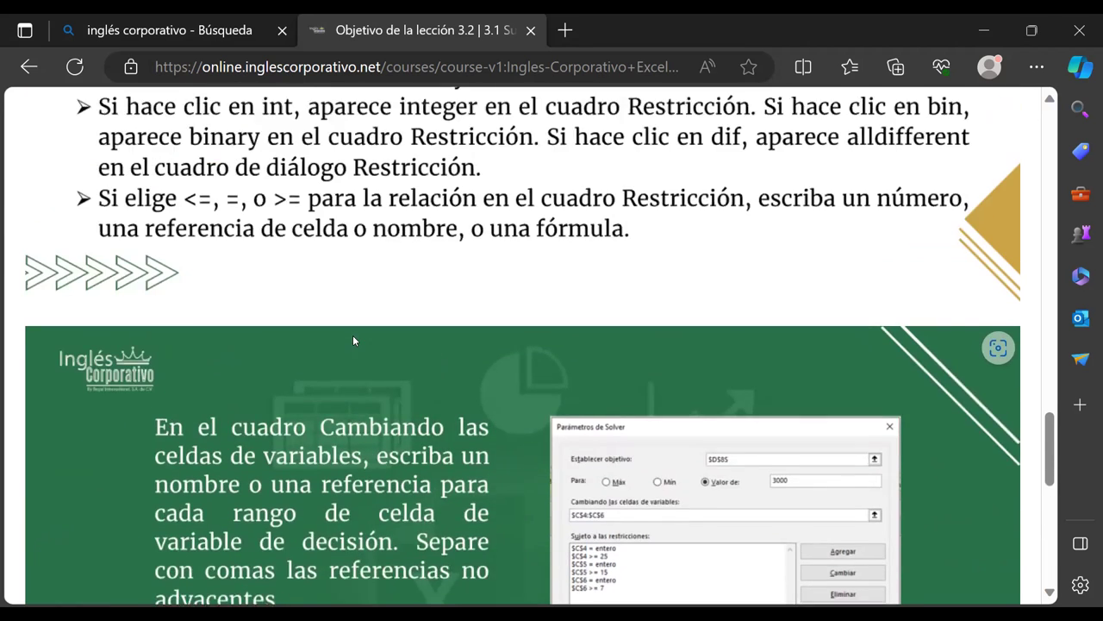
scroll(352, 334, "down", 1)
scroll(341, 339, "down", 1)
scroll(345, 340, "down", 1)
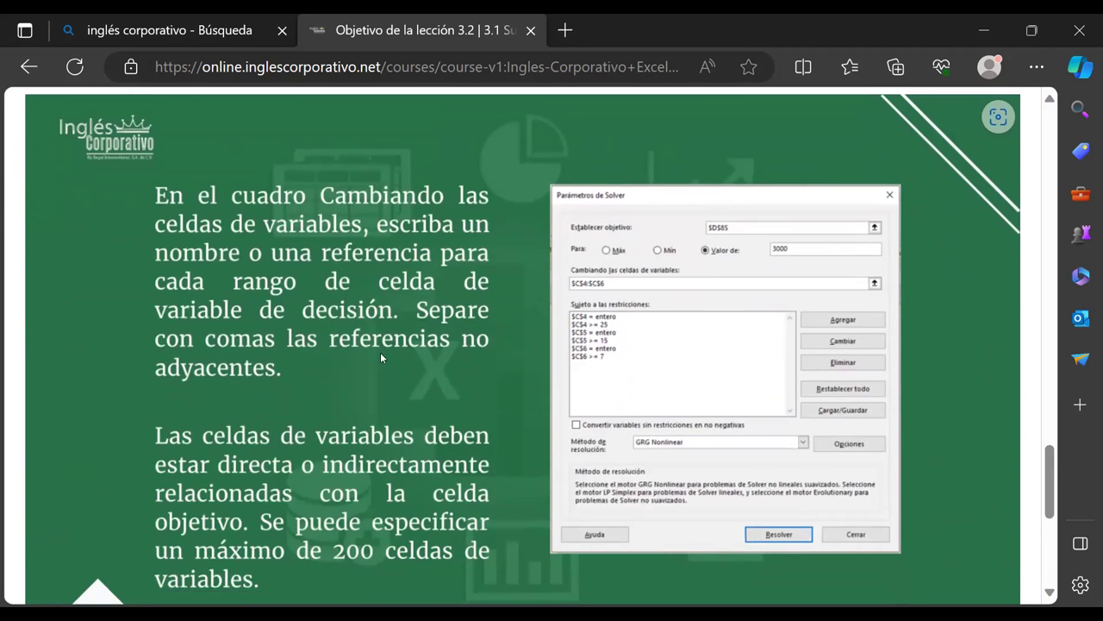
scroll(314, 477, "down", 1)
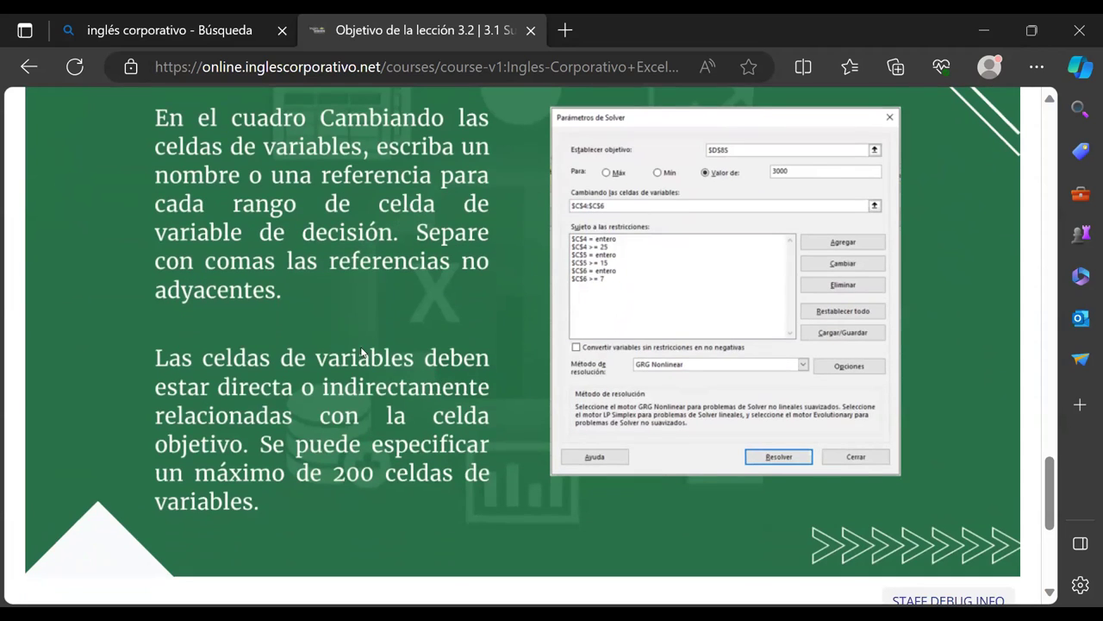
scroll(391, 349, "up", 2)
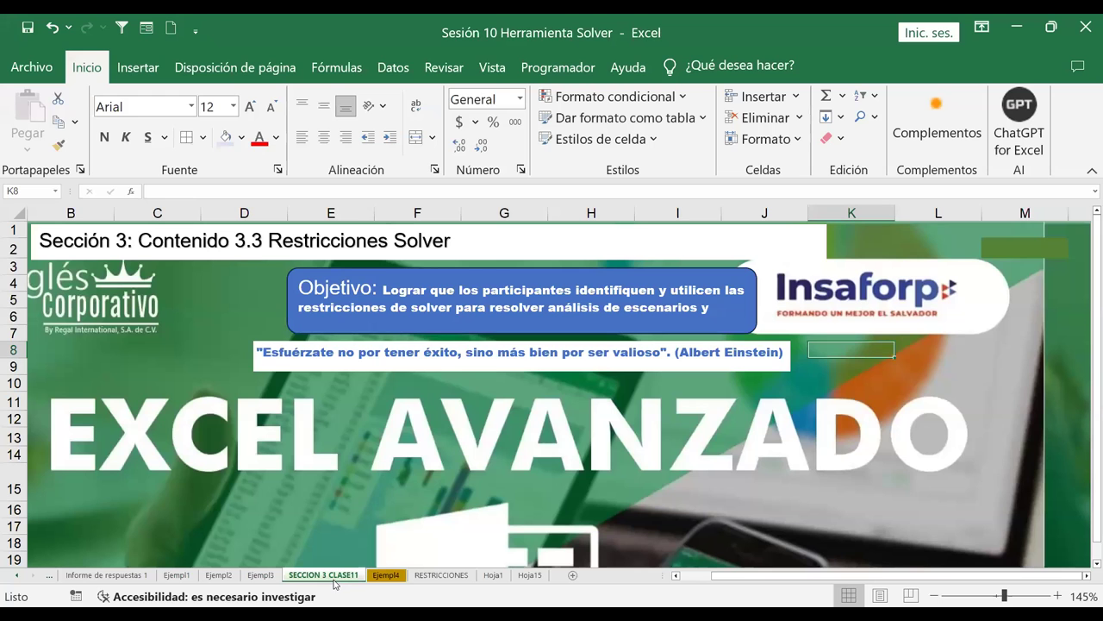
Step: Insert new sheet Hoja2, then go to the empty Hoja1 sheet and select cell C4
left_click(573, 575)
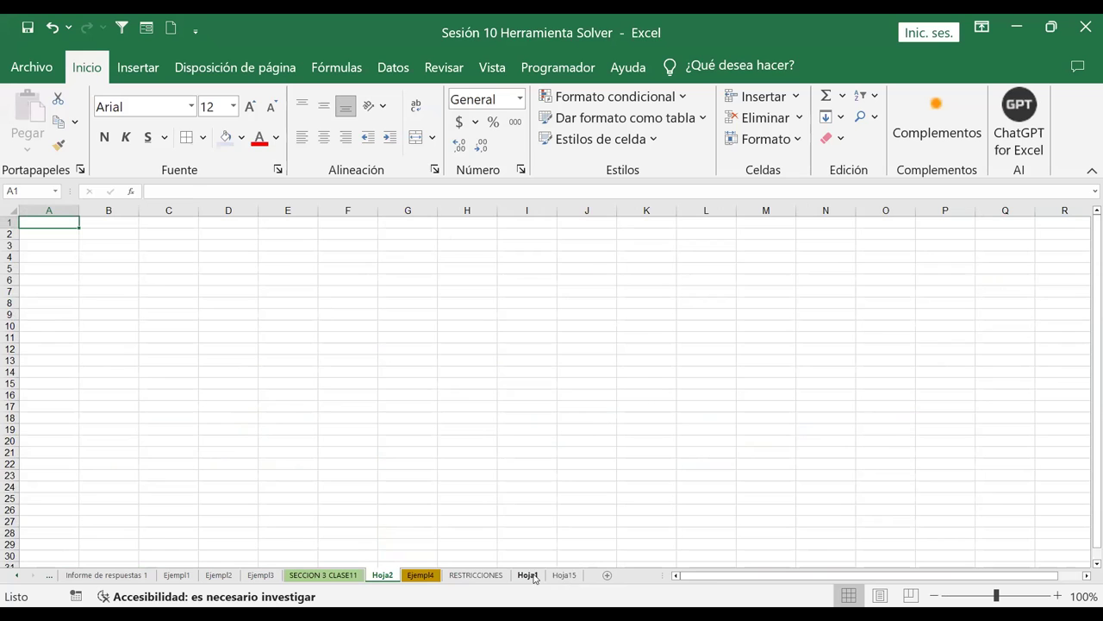
left_click(562, 575)
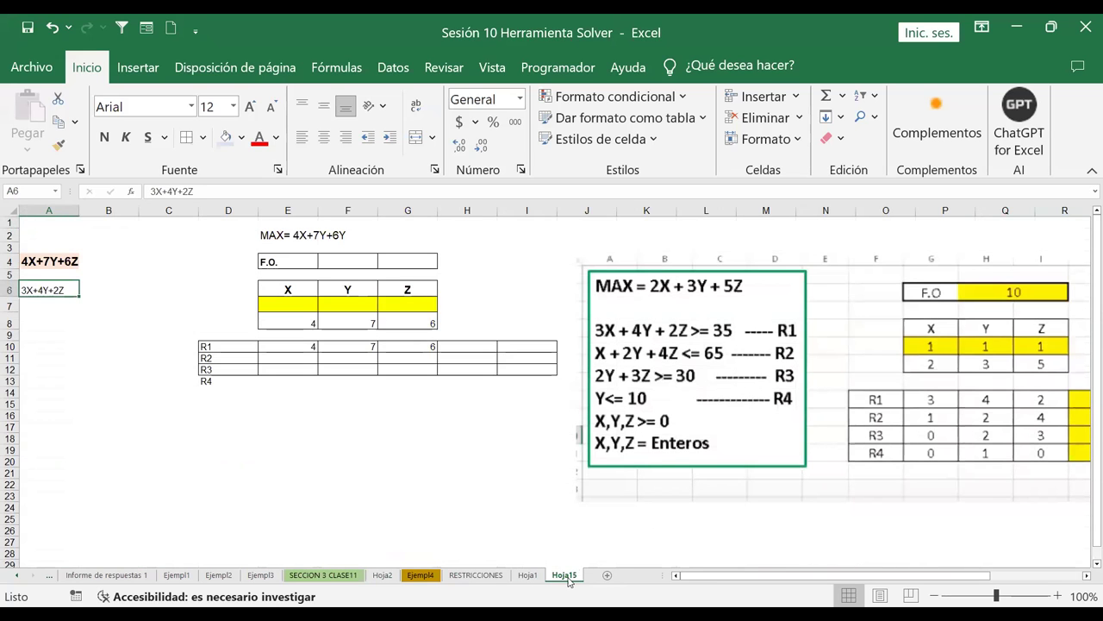
left_click(532, 576)
left_click(169, 255)
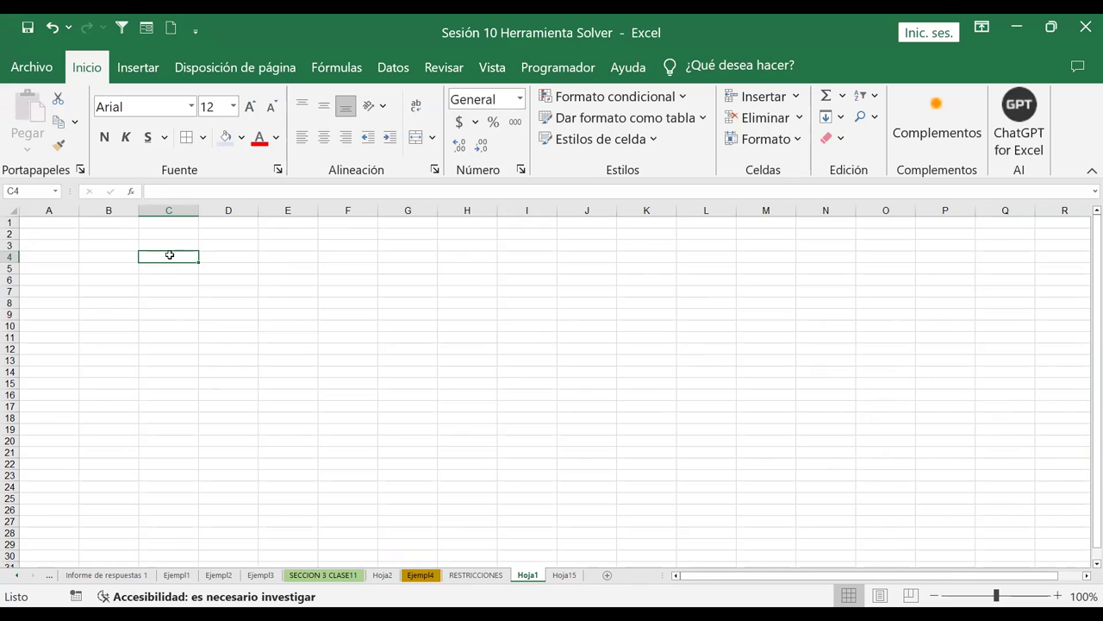
Step: Enter the header GASTOS MENSUALES in C5 and widen column C to fit it
key("Return")
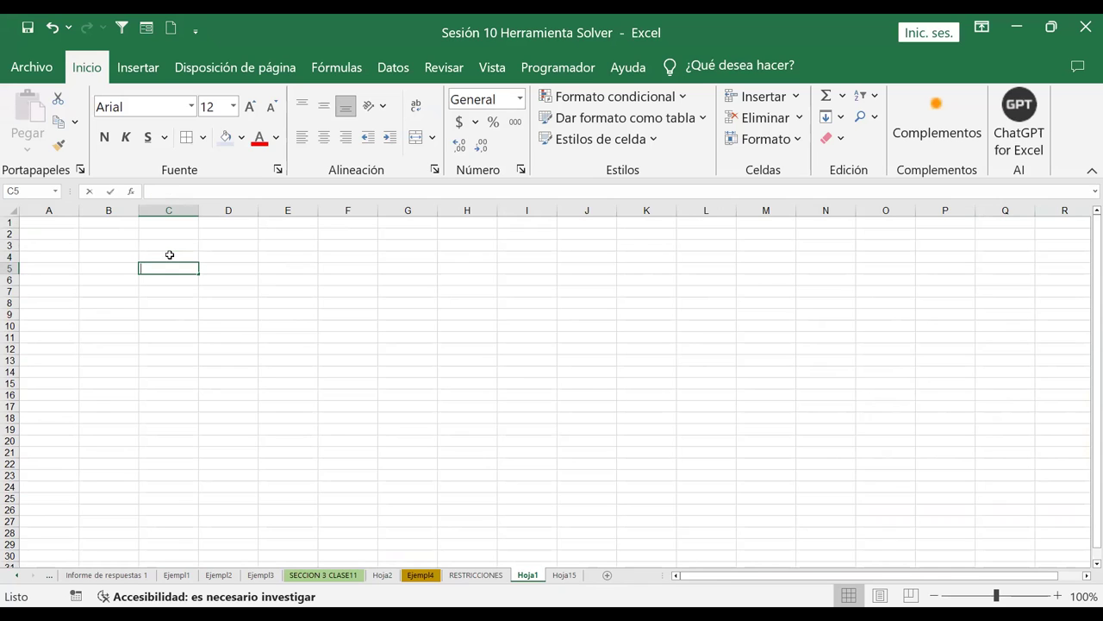
type("GASTOS MENSUALES")
key("Return")
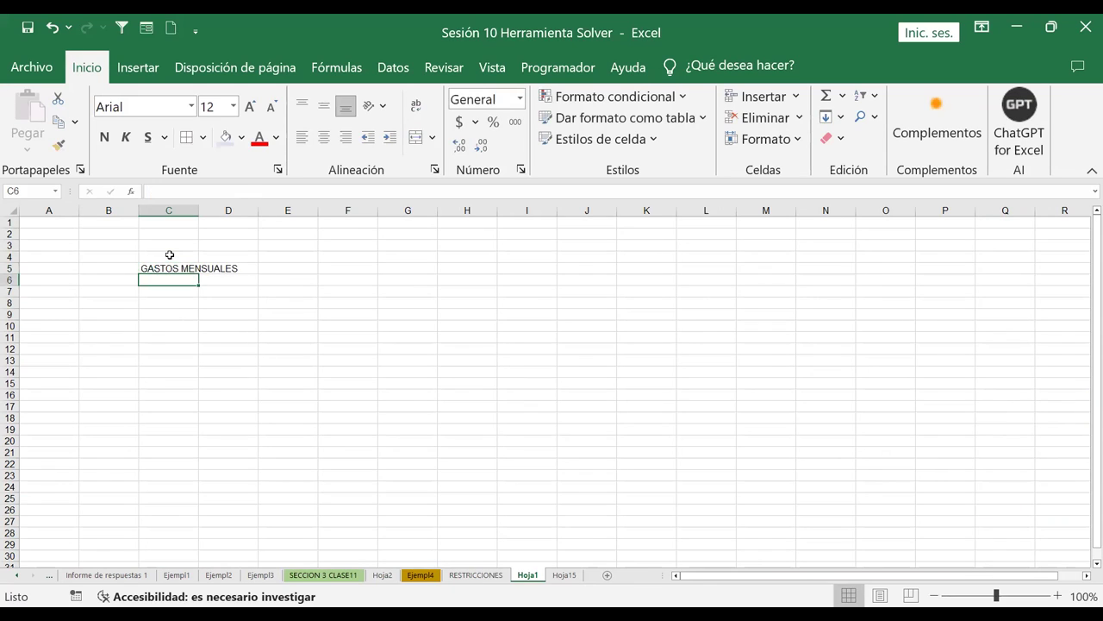
left_click_drag(198, 212, 247, 211)
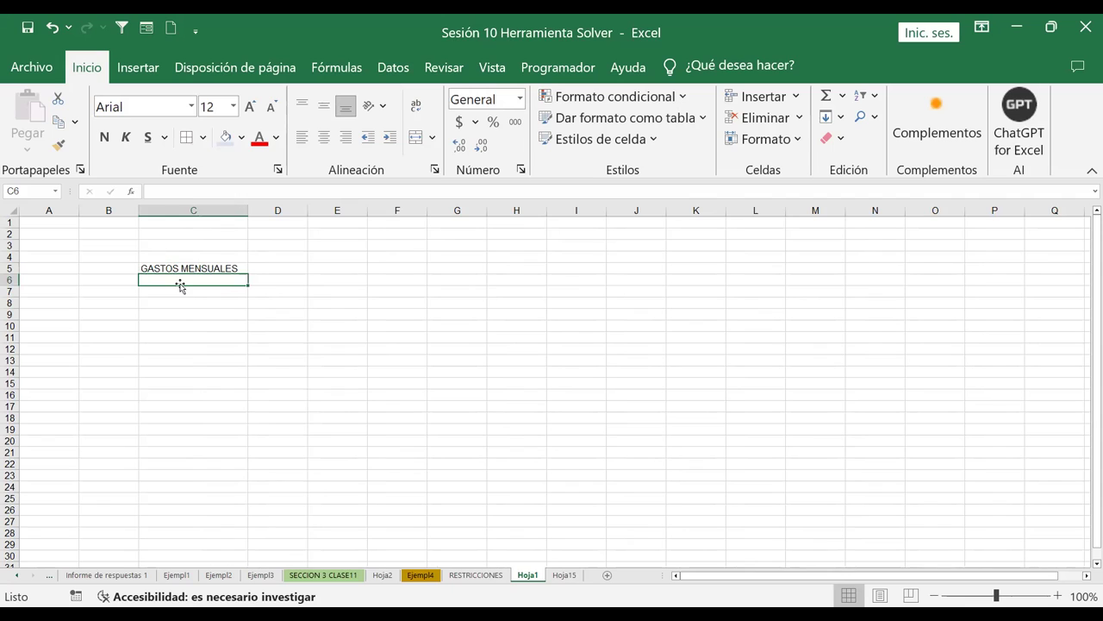
Step: Enter the header DESCRIPCION in cell B5
key("Up")
key("Right")
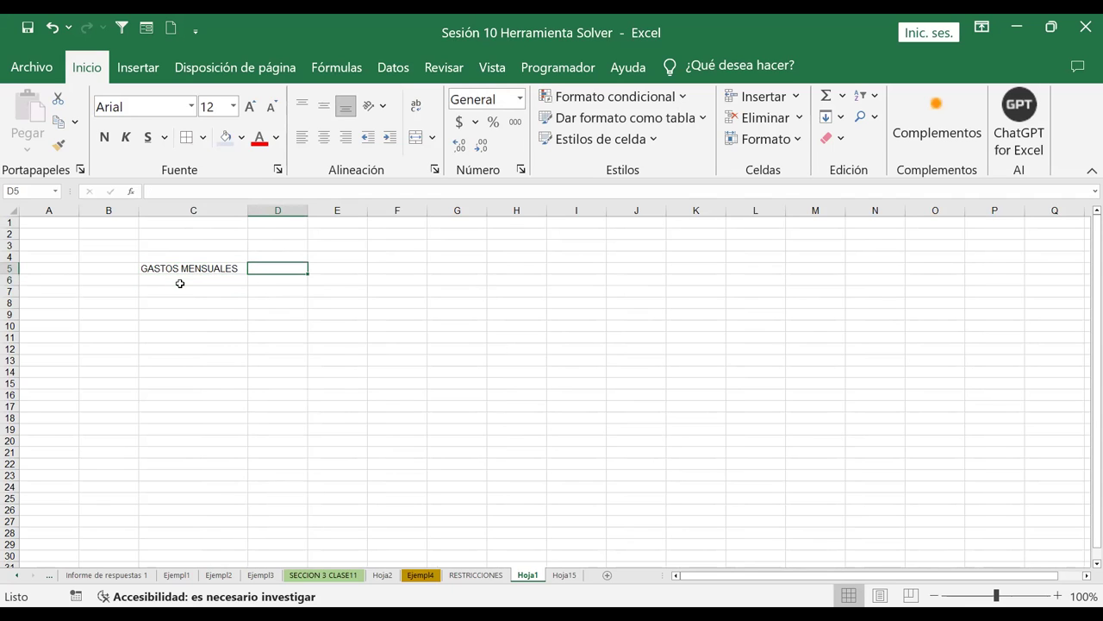
key("Left")
key("Left")
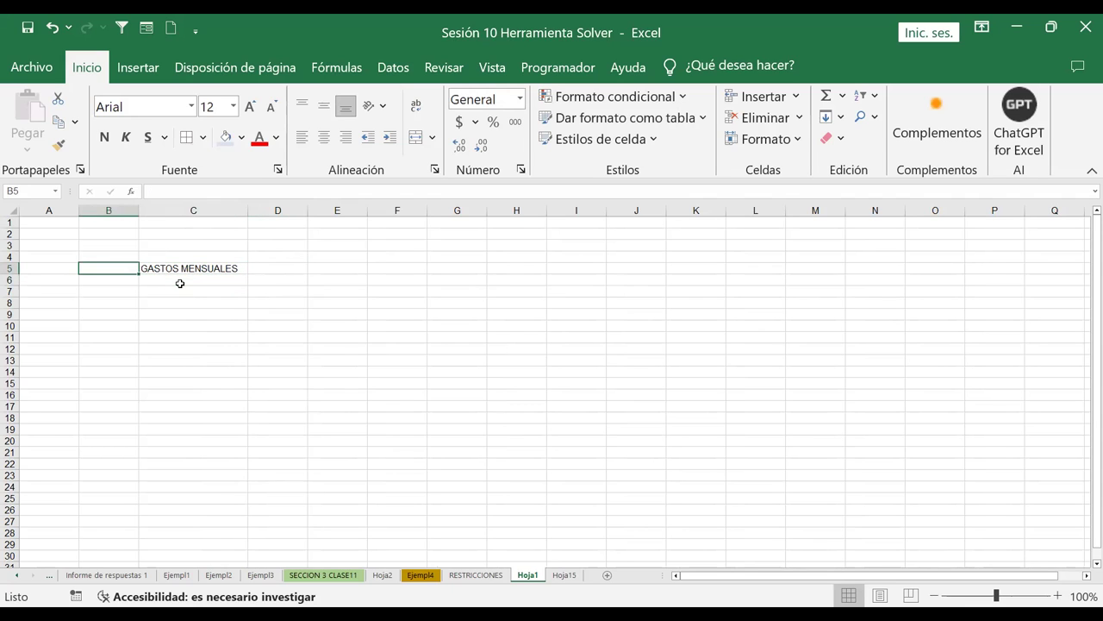
type("D")
key("BackSpace")
type("DESCRIPCION")
key("Tab")
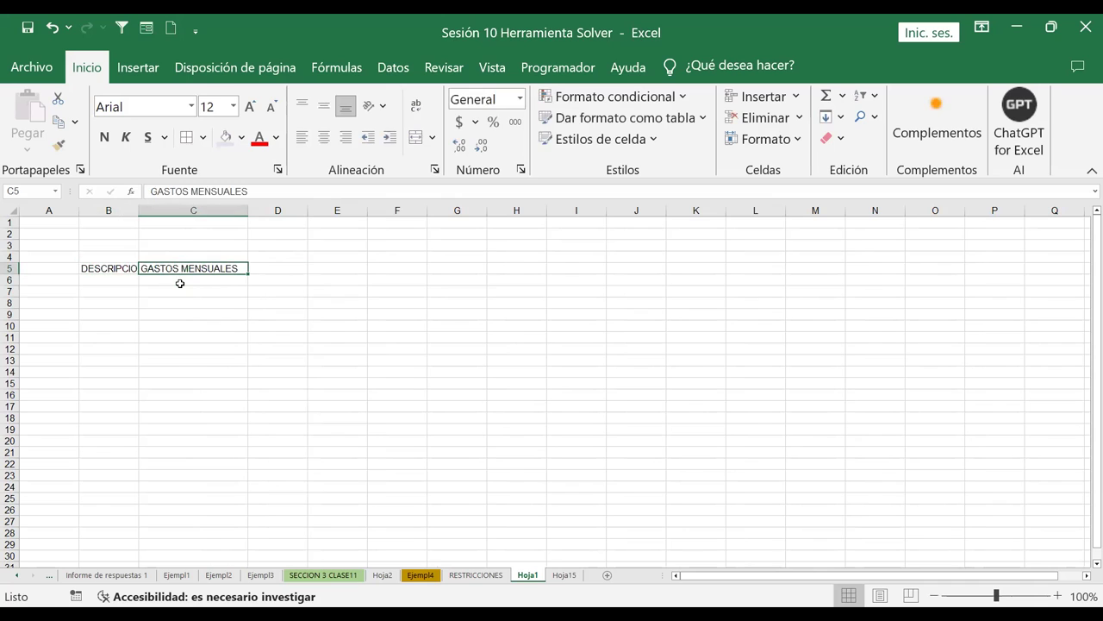
Step: Enter CANTIDAD in D5 and SUBTOTAL in E5, widen column B, and select B5:E11
key("Tab")
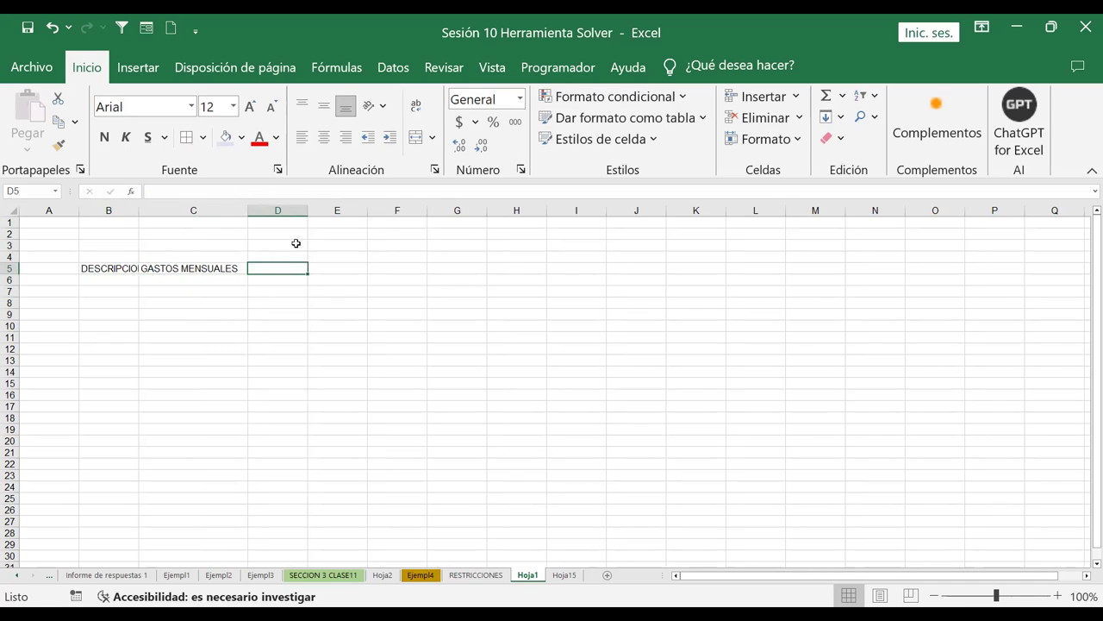
type("CANTIDAD")
key("Return")
key("Up")
key("Right")
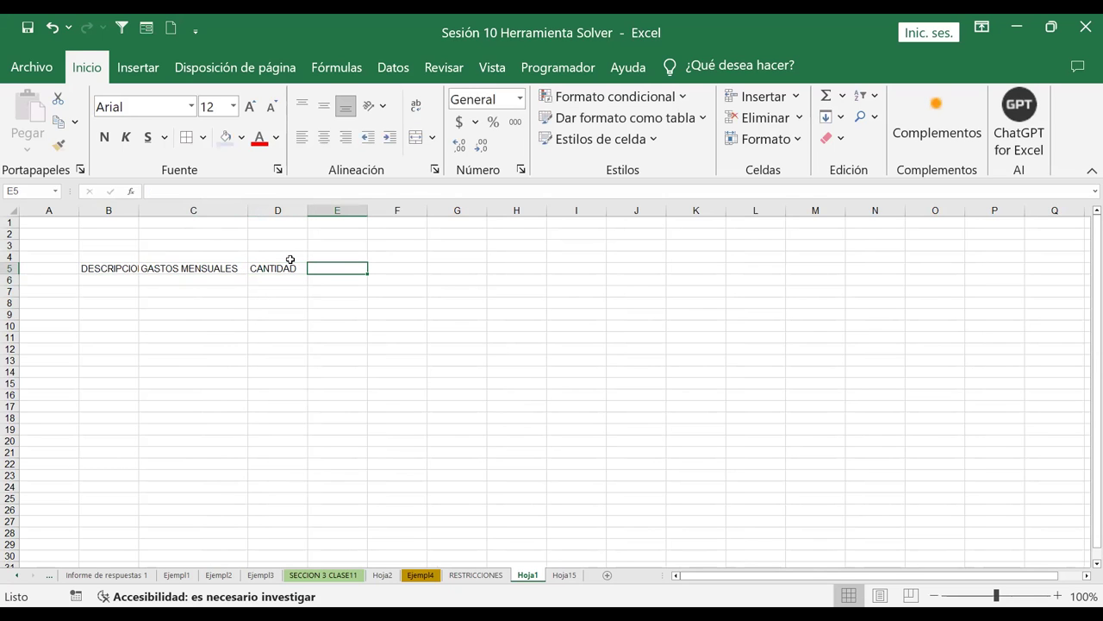
type("SUBTOTAL")
key("Return")
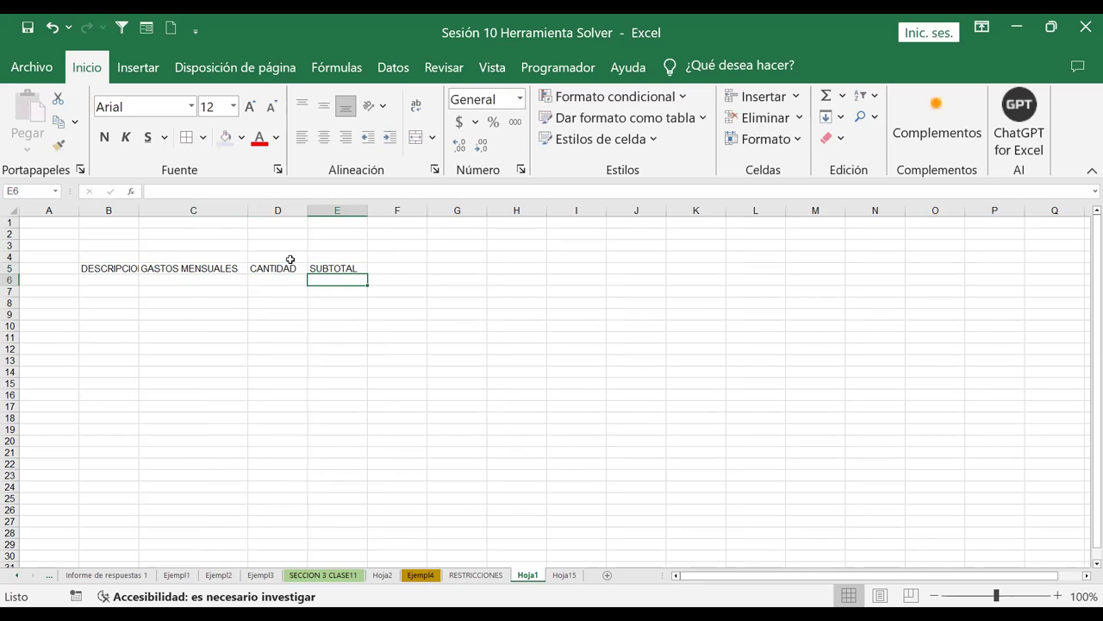
left_click_drag(138, 214, 153, 213)
left_click_drag(111, 268, 366, 337)
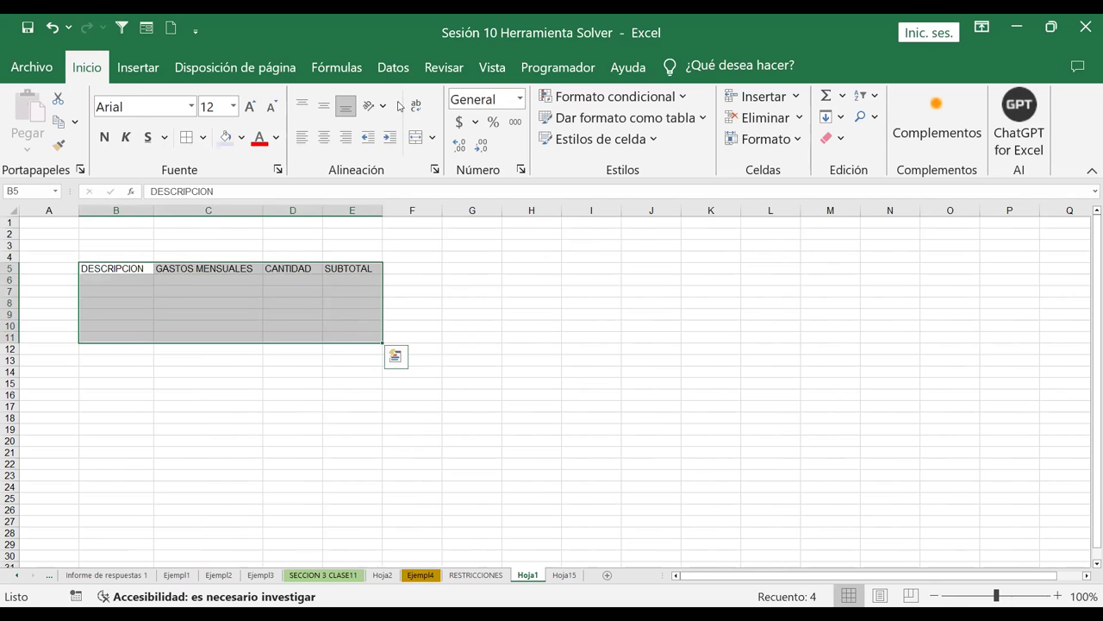
Step: Give B5:E11 all borders and hide the sheet gridlines
left_click(186, 137)
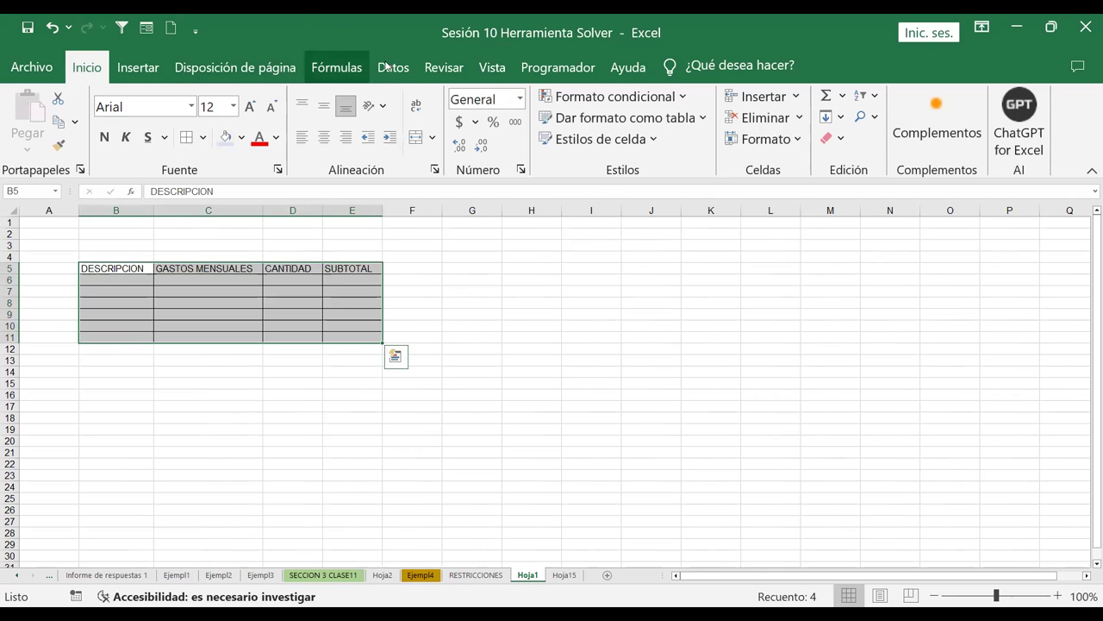
left_click(492, 67)
left_click(274, 116)
left_click(474, 292)
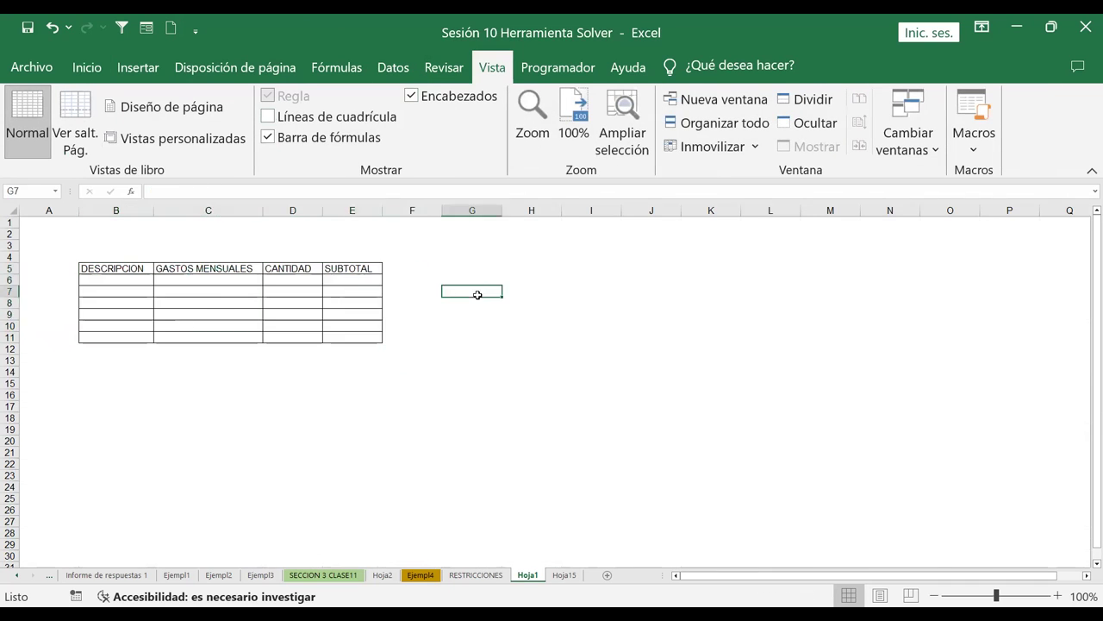
Step: Set the B5:E5 headers to font size 14 and widen columns B, C and D to fit
left_click_drag(99, 269, 335, 269)
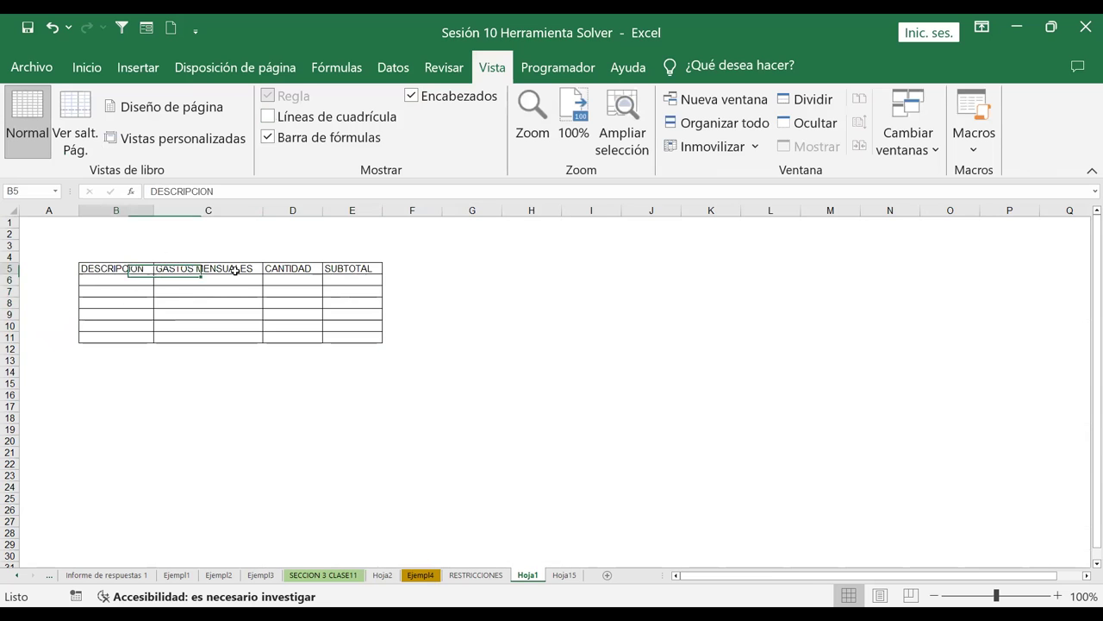
left_click(87, 67)
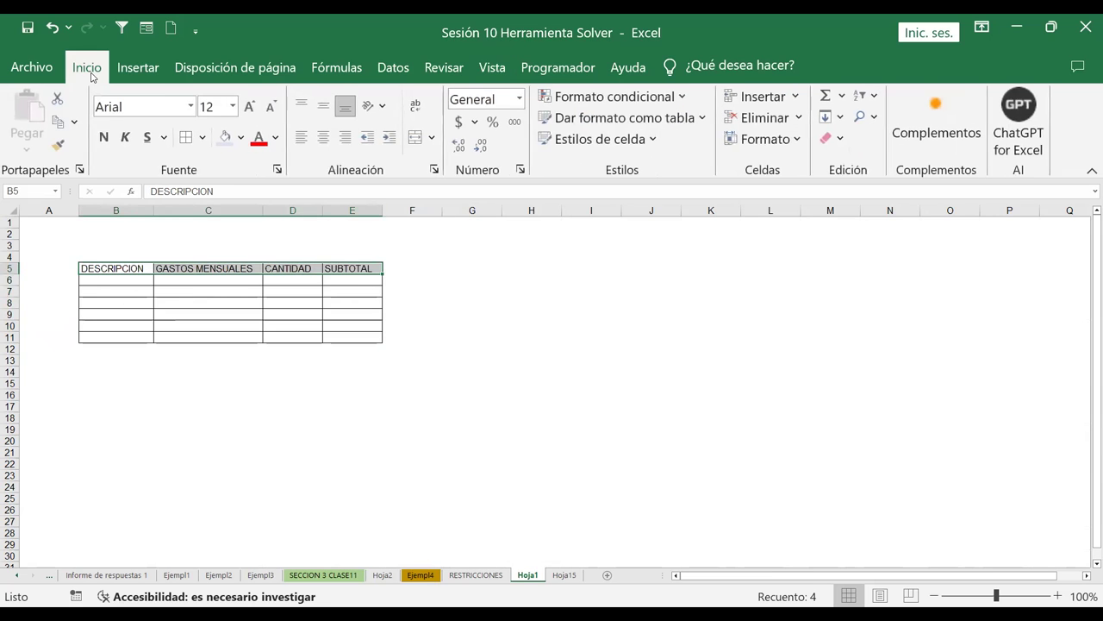
left_click(250, 107)
left_click(471, 304)
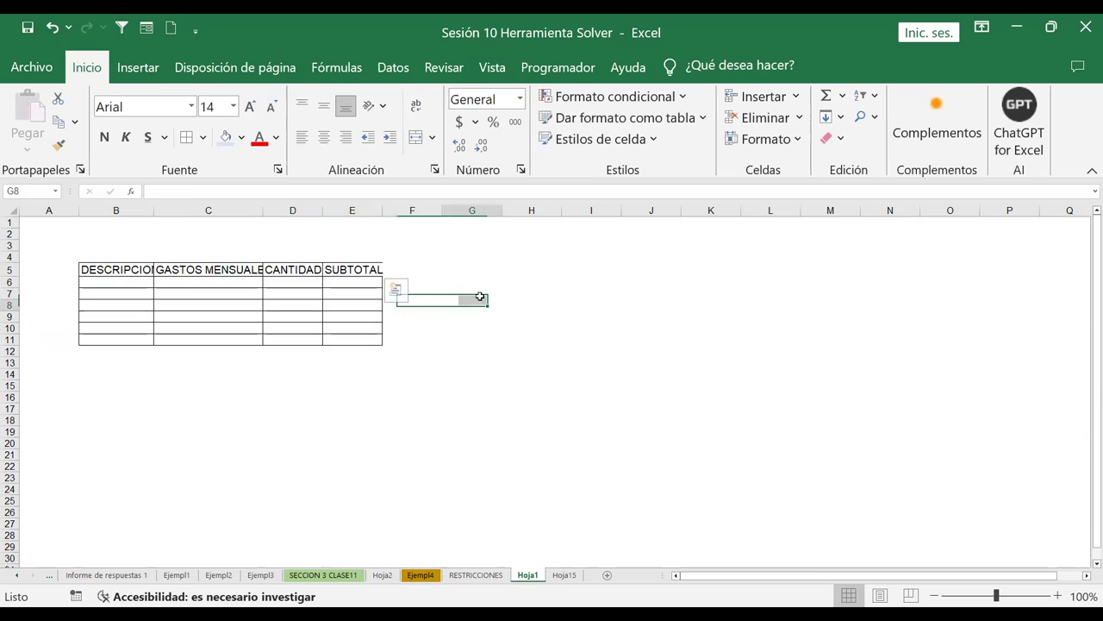
left_click_drag(322, 210, 348, 210)
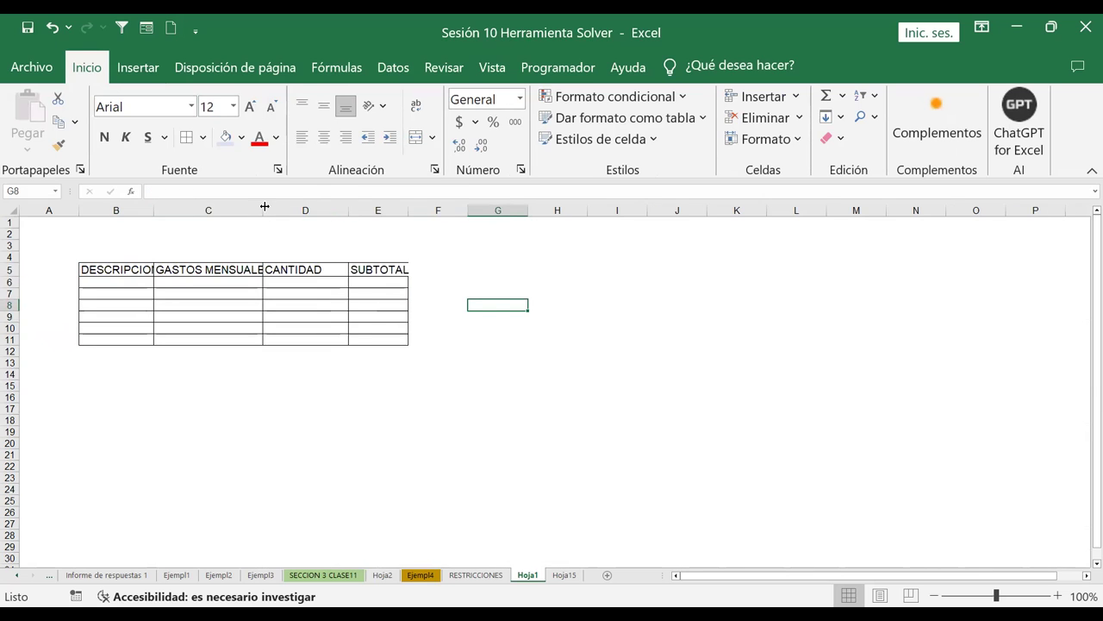
left_click_drag(268, 210, 293, 210)
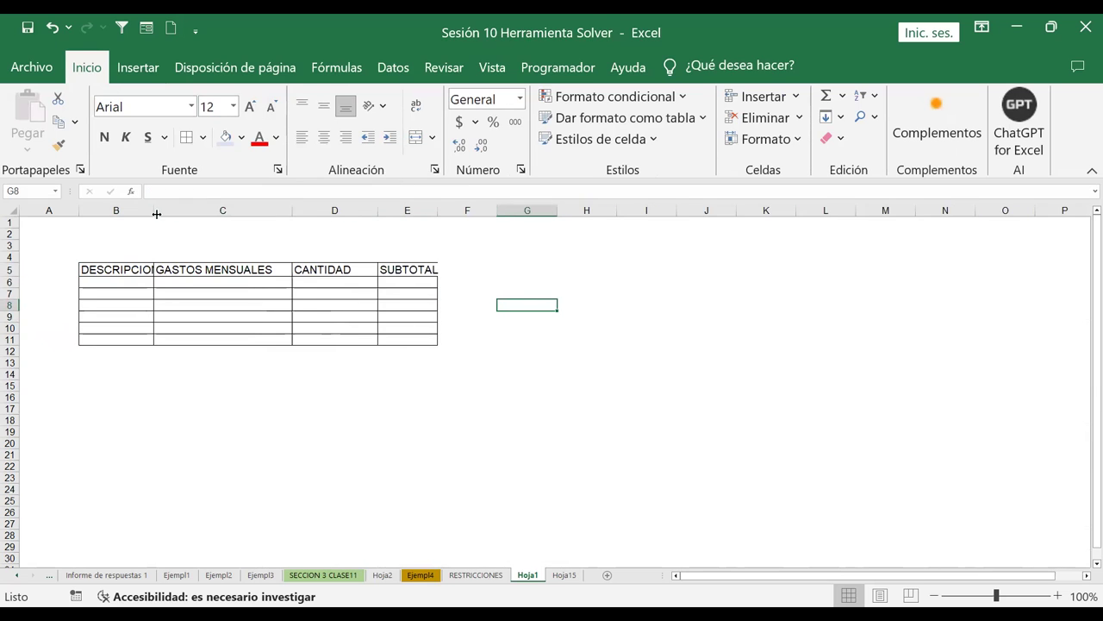
left_click_drag(155, 212, 187, 212)
left_click(135, 279)
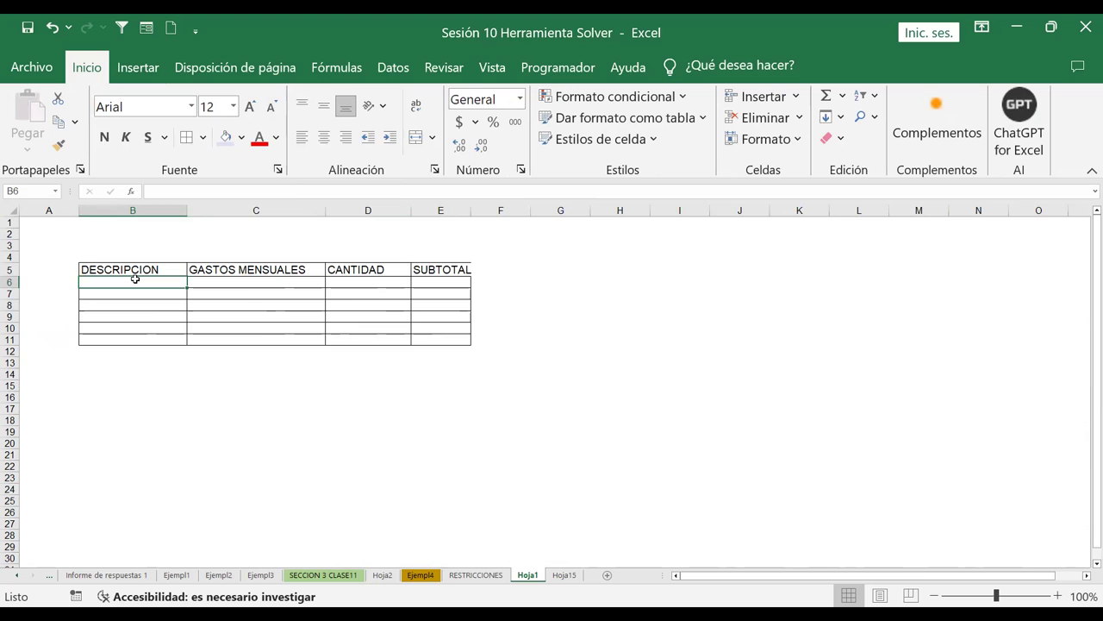
Step: Enter expenses Agua 60 and Energia 75 in rows 6 and 7
type("AGUA")
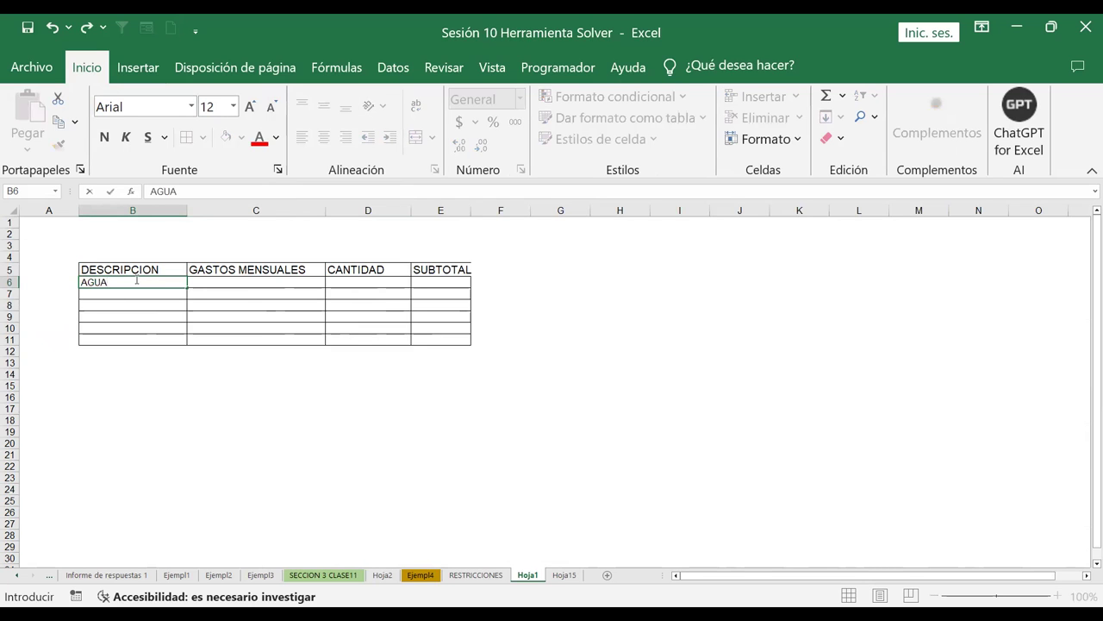
key("BackSpace")
key("BackSpace")
key("BackSpace")
type("gua")
key("Tab")
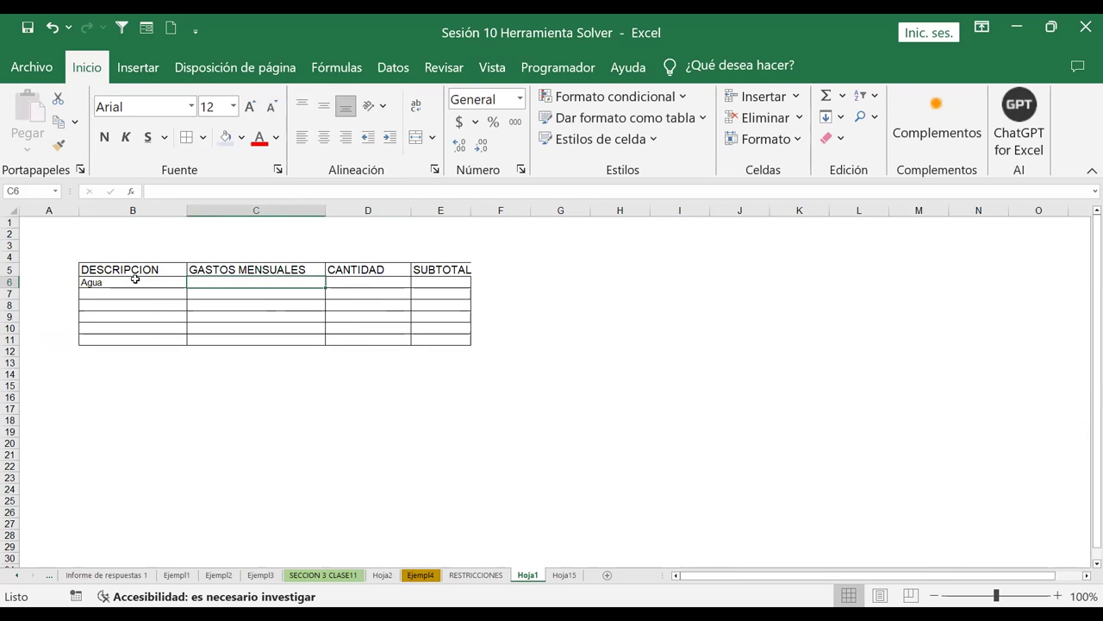
type("60")
key("Return")
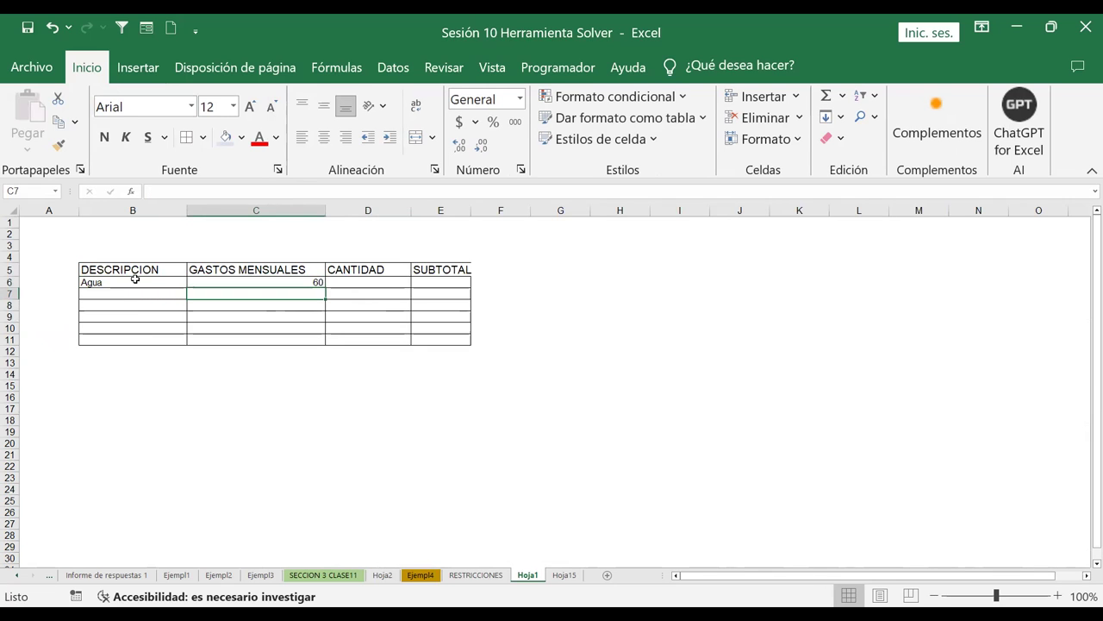
key("Left")
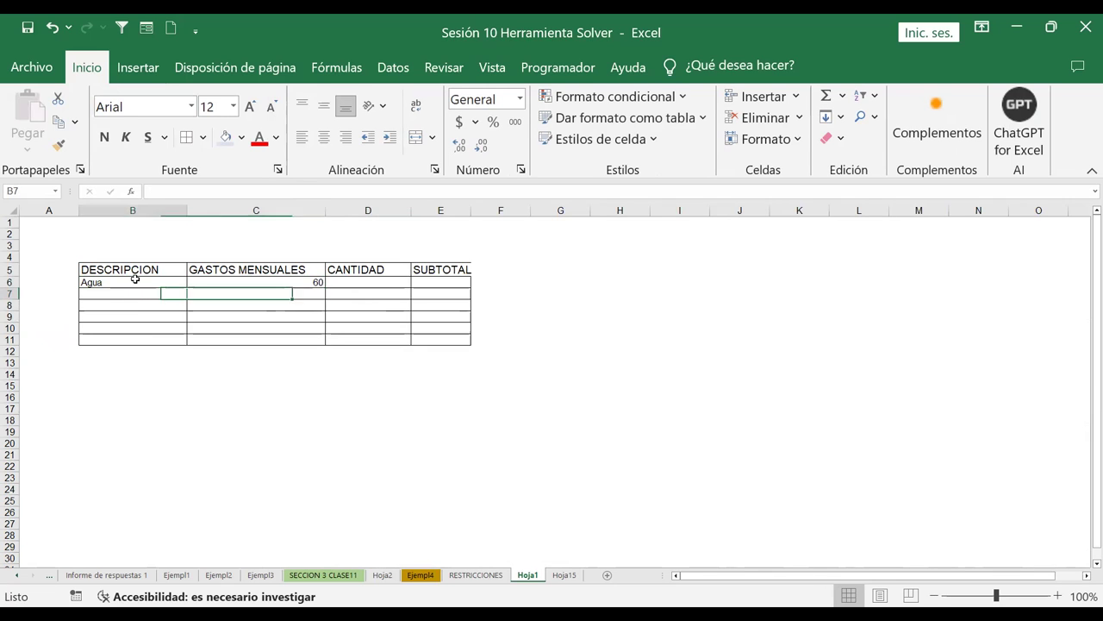
type("Energia")
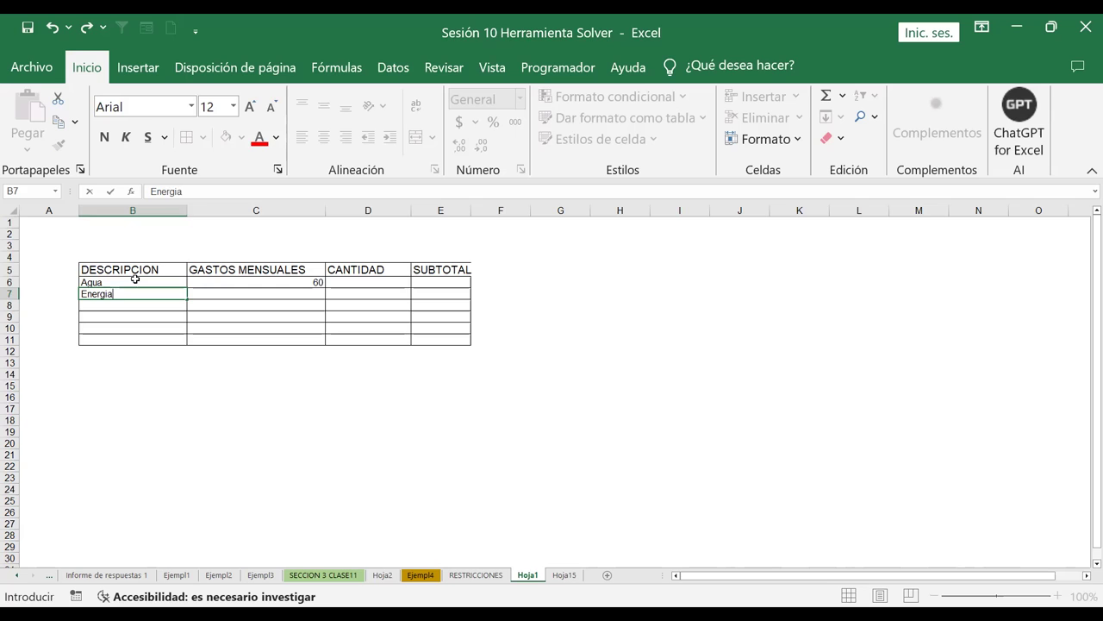
key("Tab")
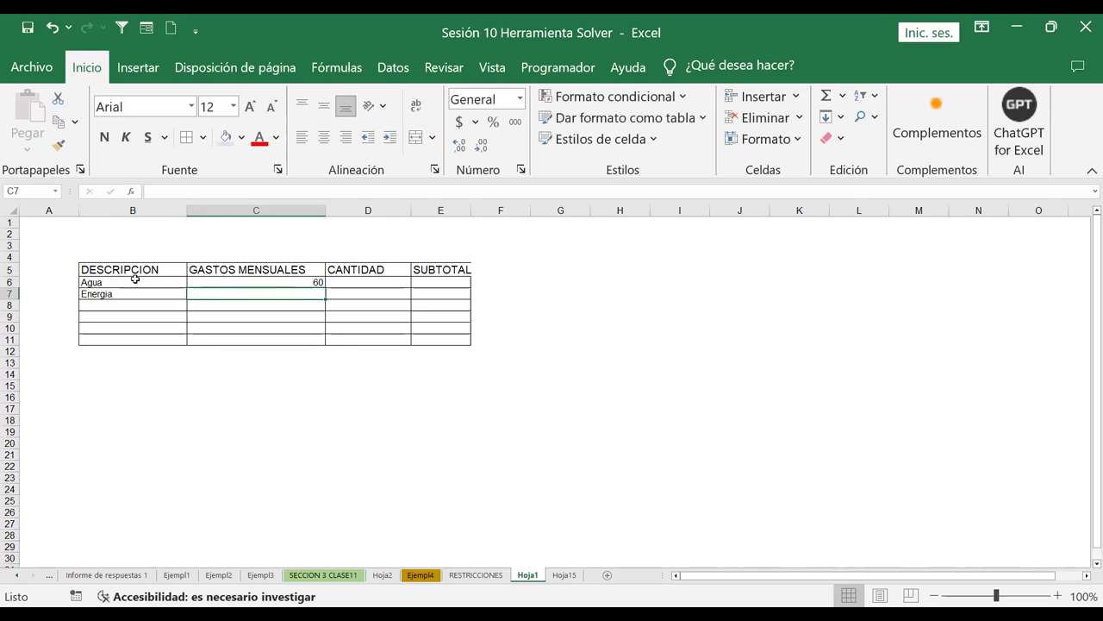
type("75")
key("Return")
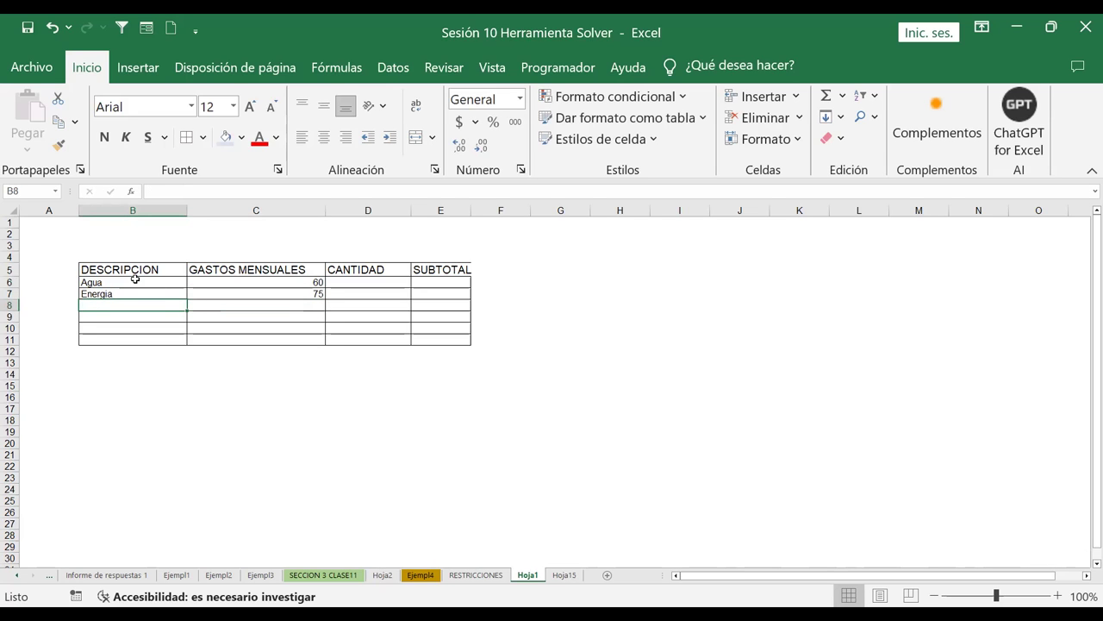
Step: Enter expenses Internet 50 and Gasolina 100 in rows 8 and 9
type("Internet")
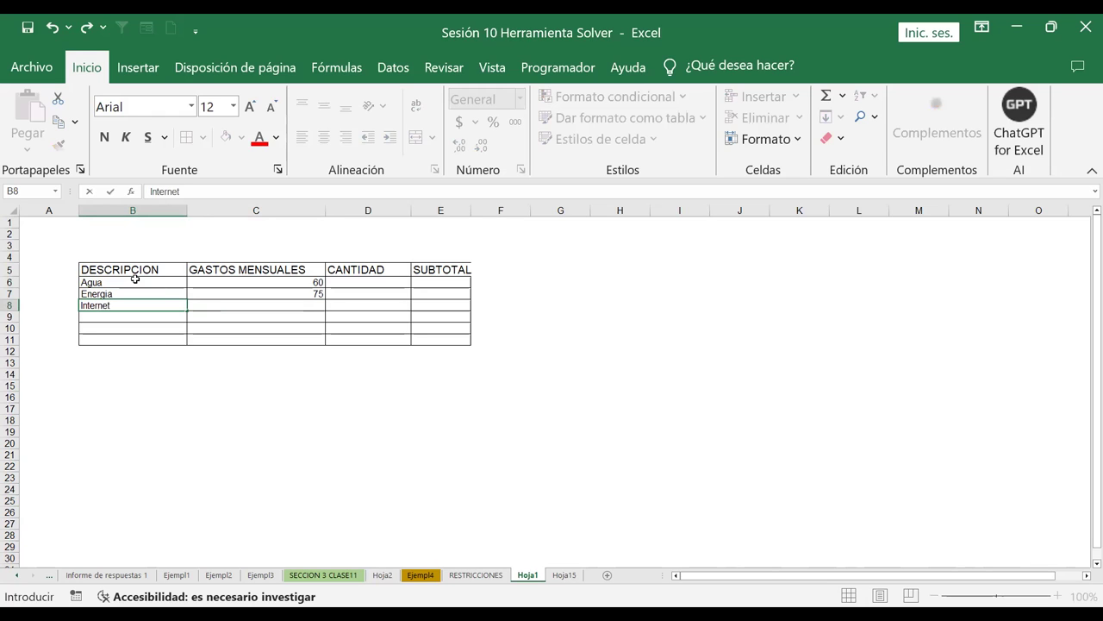
key("Tab")
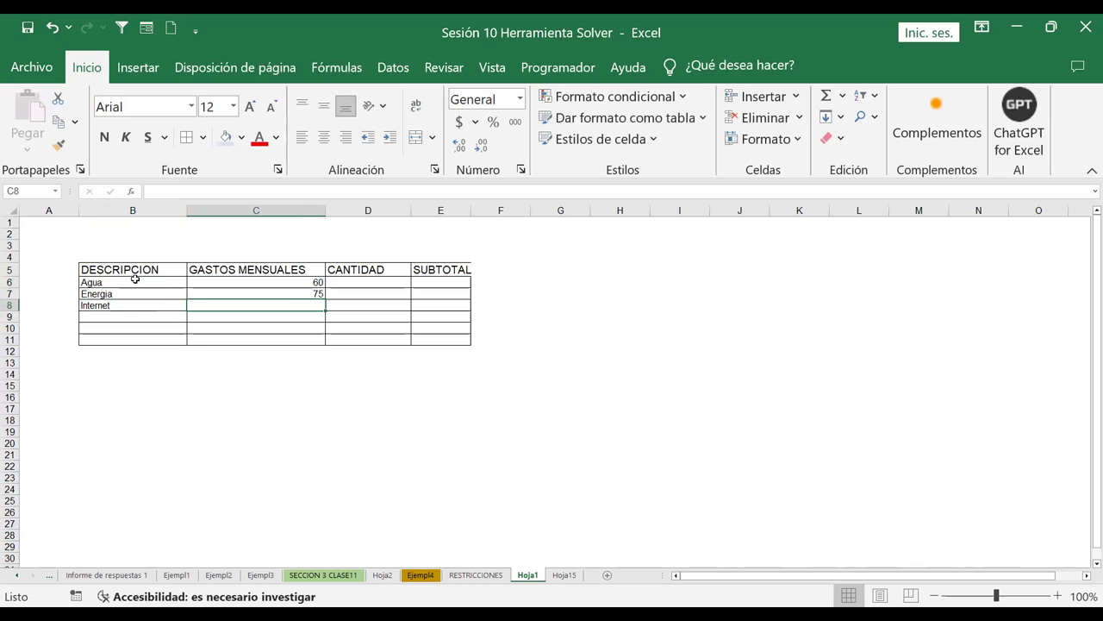
type("50")
key("Return")
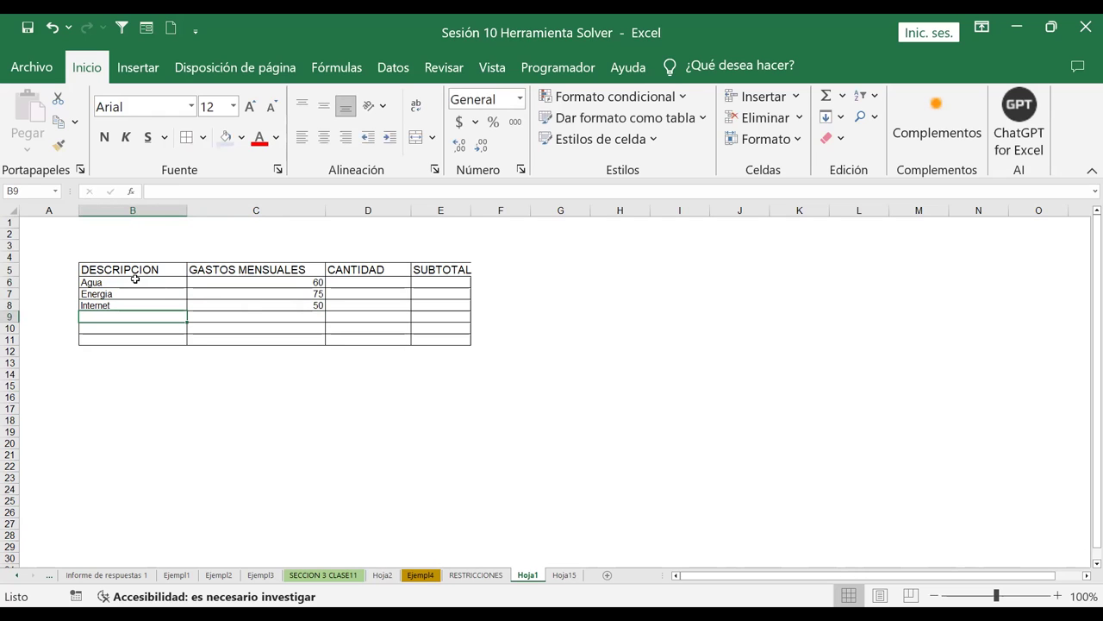
type("Gasolina")
key("Tab")
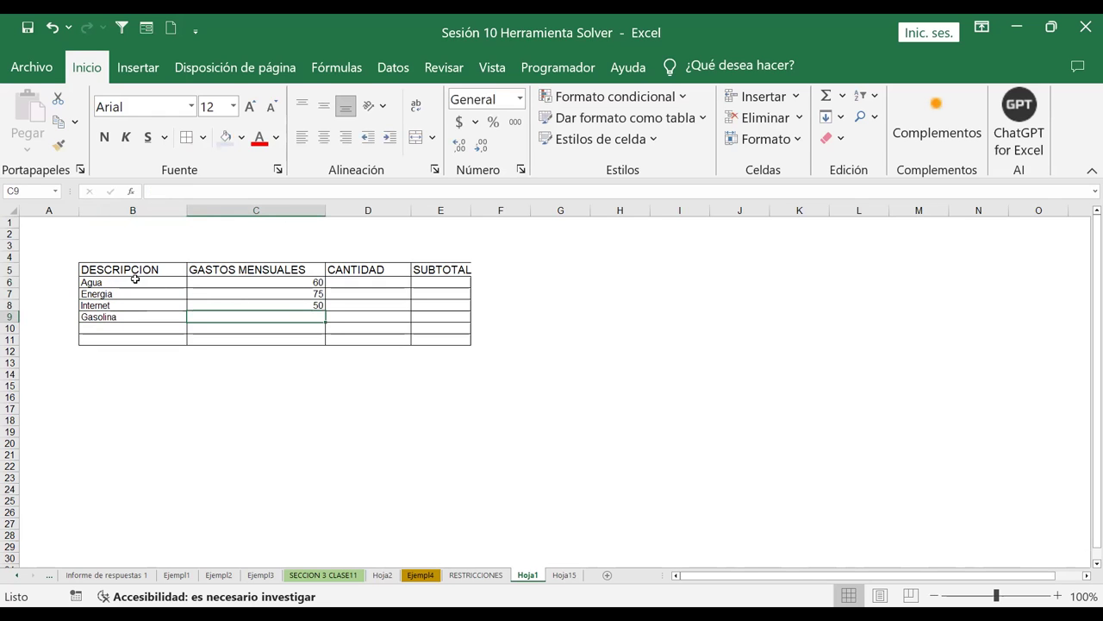
type("1")
type("00")
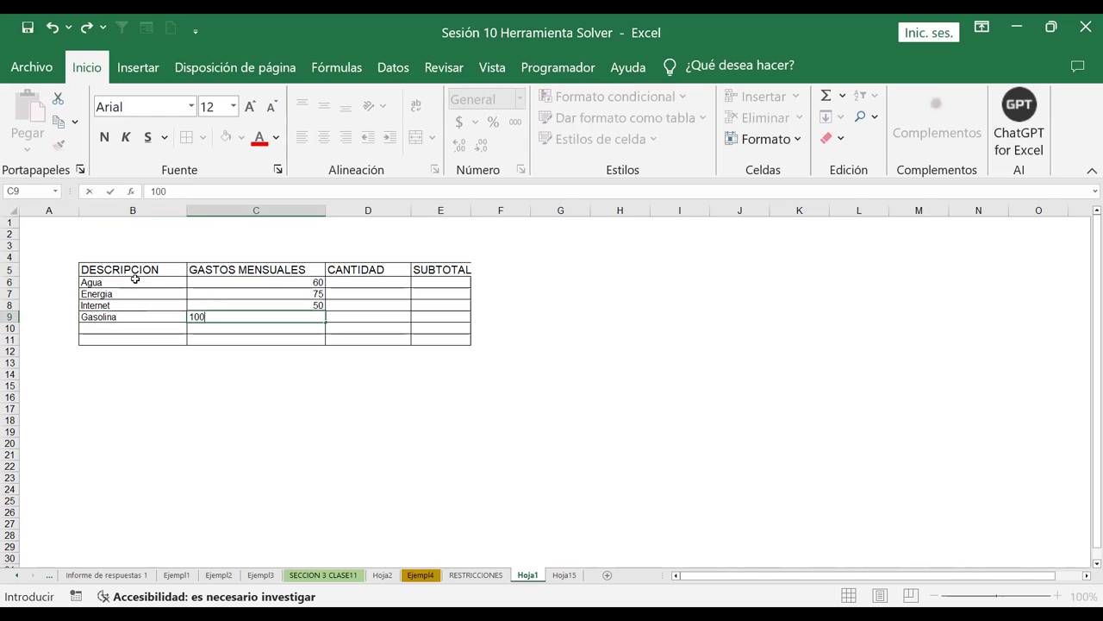
key("Return")
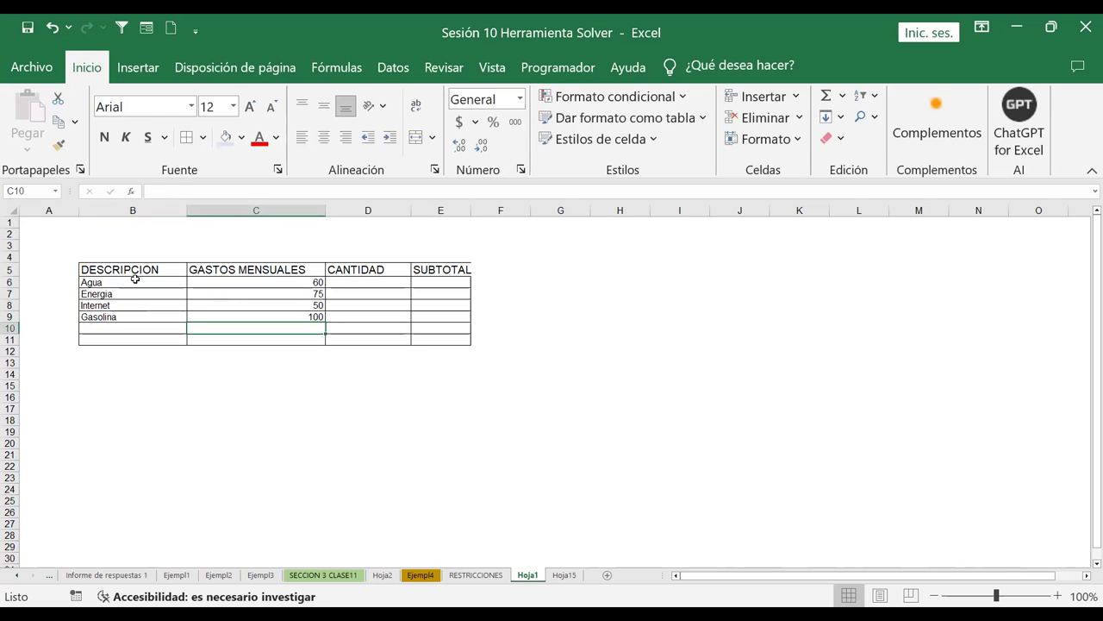
key("Left")
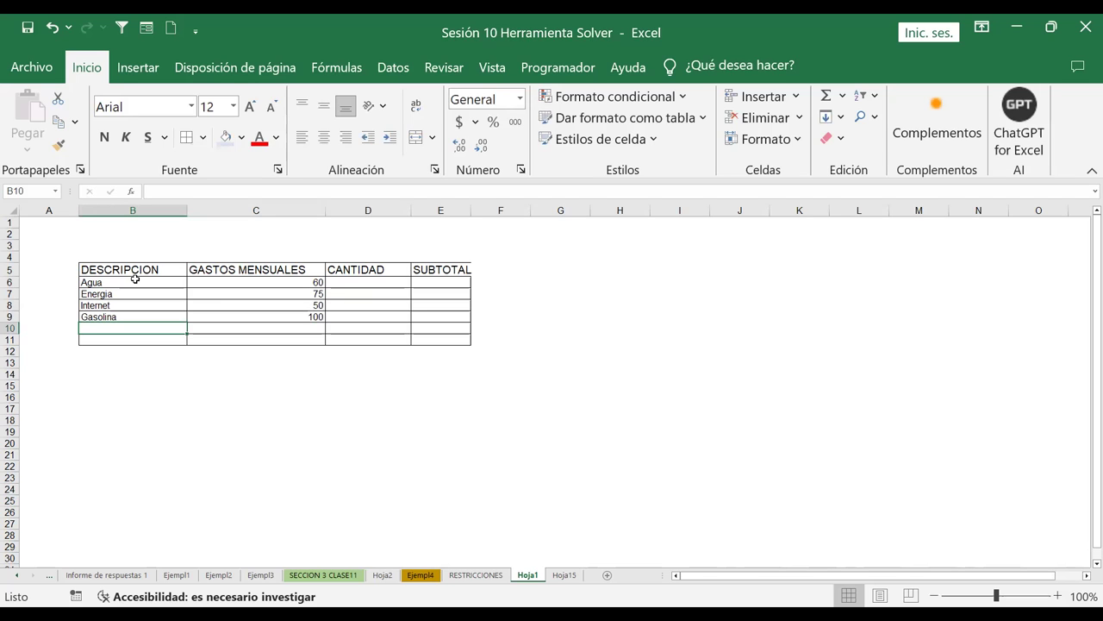
key("Right")
key("Right")
Step: Enter $1,000 in C2 and $250 in D2 above the expense table
key("Up")
key("Up")
key("Up")
key("Up")
key("Up")
key("Up")
key("Left")
key("Up")
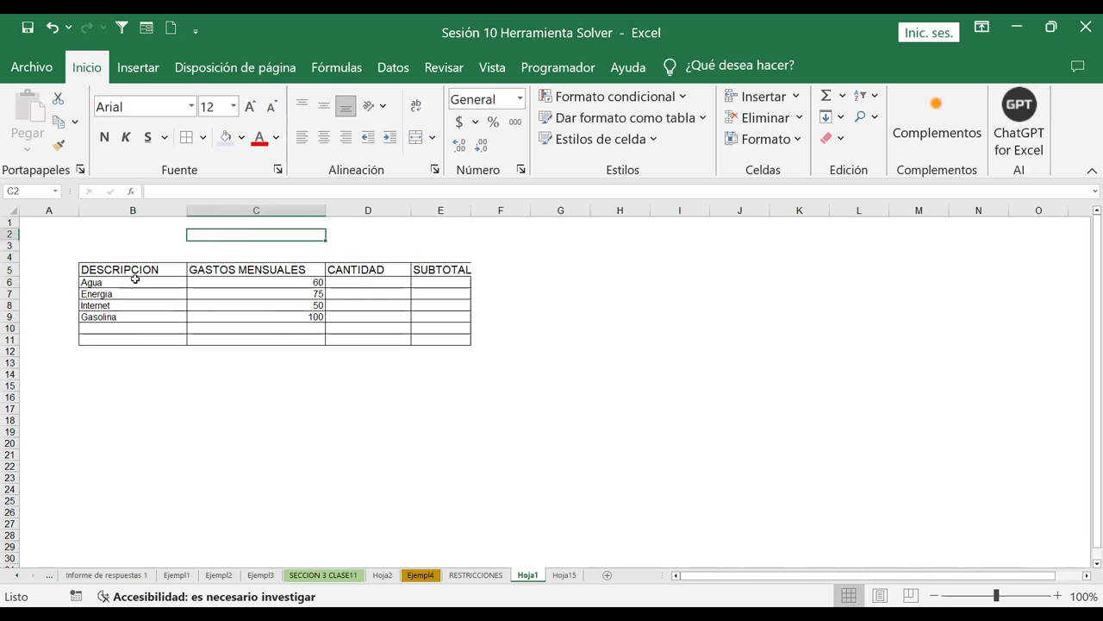
type("=C6")
key("BackSpace")
key("BackSpace")
key("BackSpace")
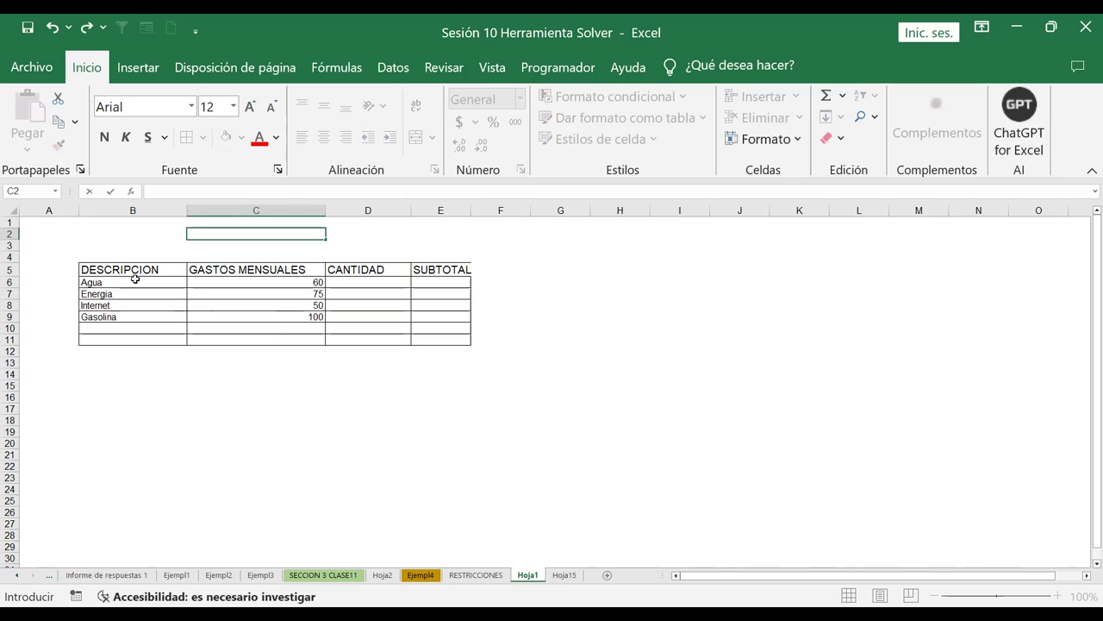
type("$")
type("1,00")
type("00")
key("Tab")
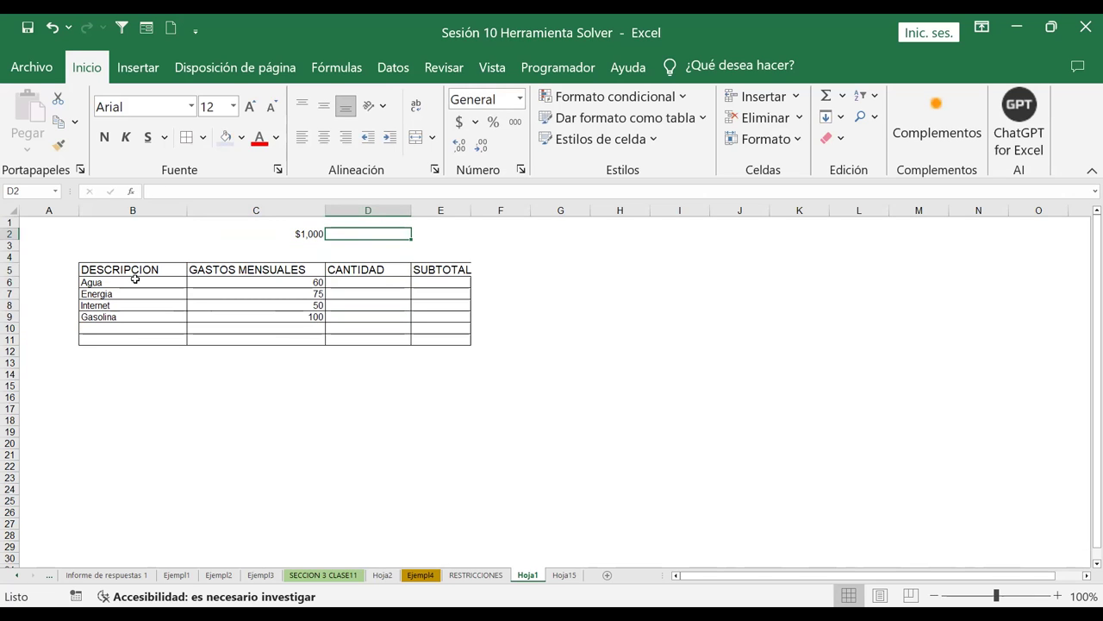
type("$ 250")
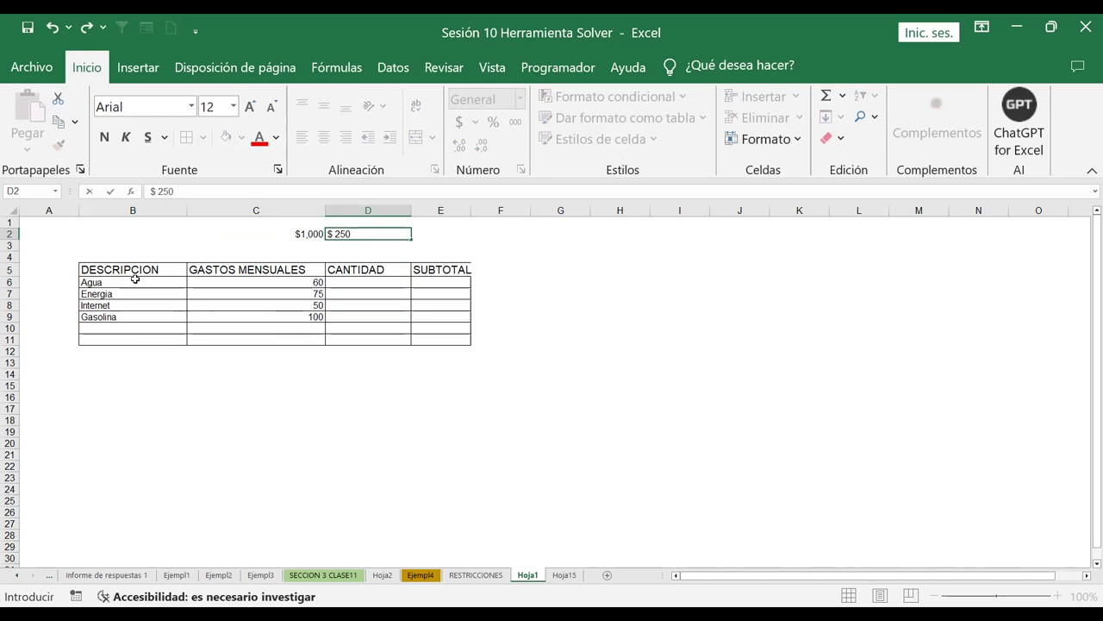
key("Return")
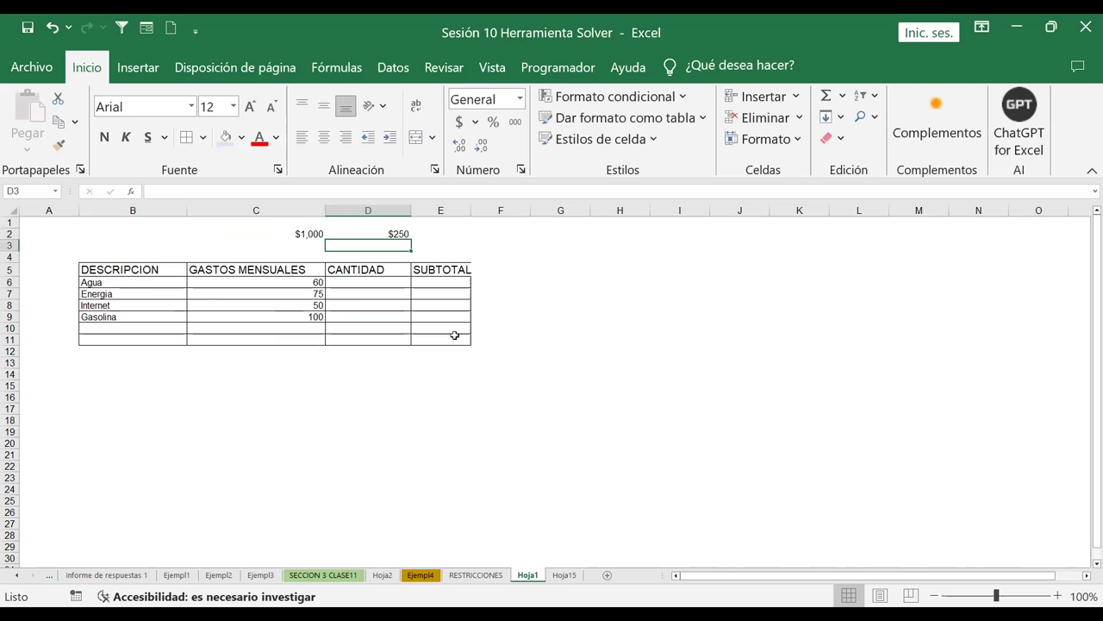
left_click(368, 283)
left_click(287, 283)
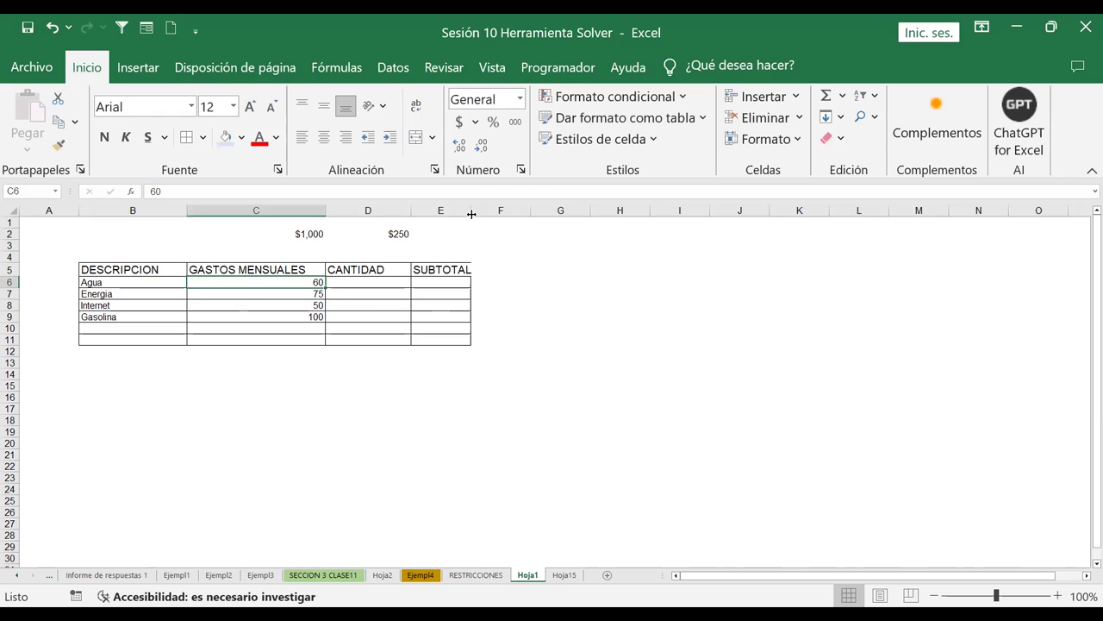
Step: Widen column E, enter quantity 1 for Agua, Energia, Internet and Gasolina, and select B6:B9
left_click_drag(472, 211, 502, 212)
left_click(574, 313)
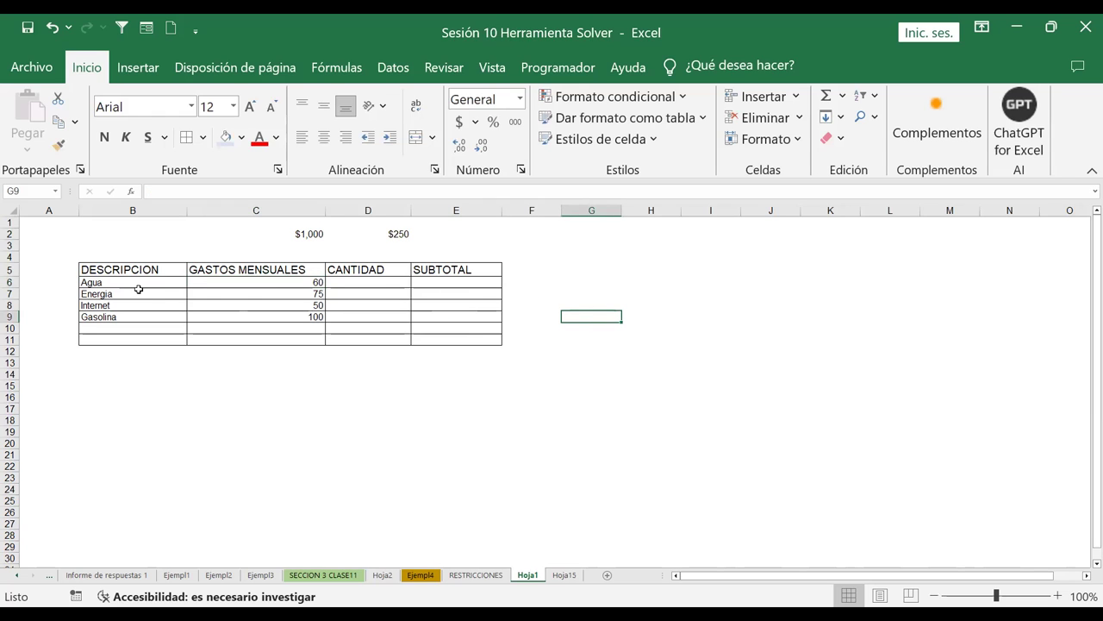
left_click(372, 284)
type("1")
key("Return")
type("1")
key("Return")
type("1")
key("Return")
type("1")
key("Up")
key("Up")
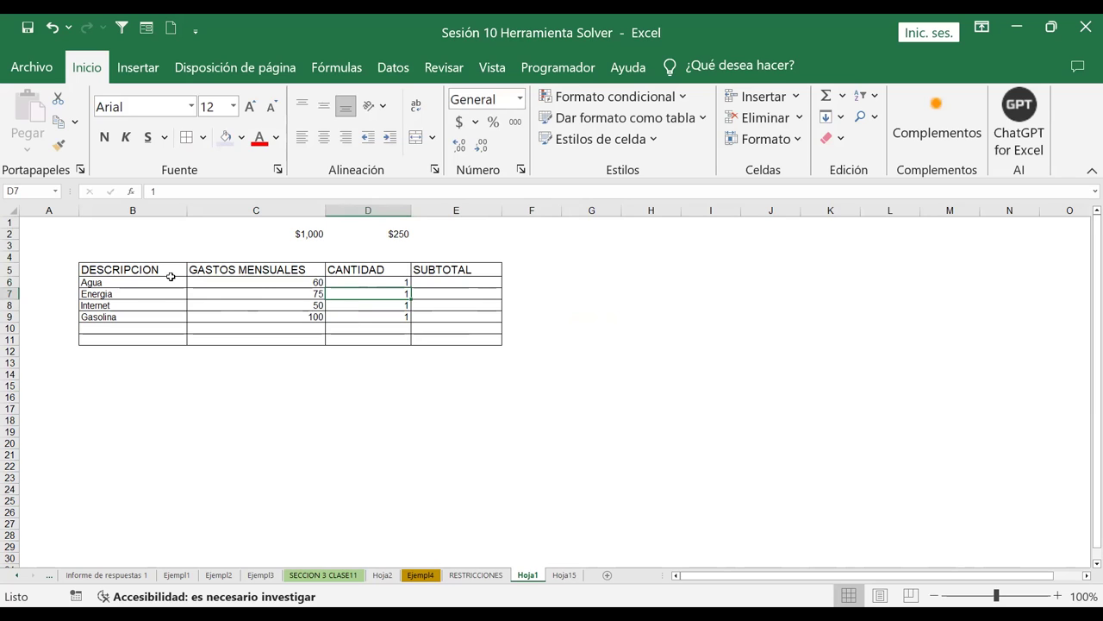
left_click_drag(144, 282, 136, 319)
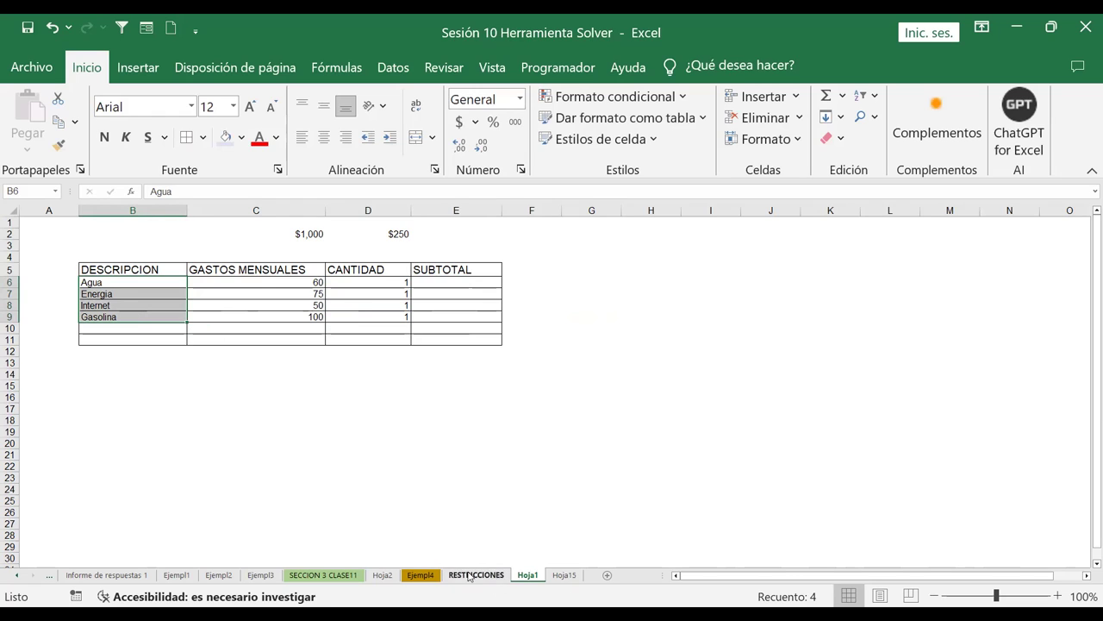
Step: On the Ejempl4 sheet, increase the font size of the purchase notes in H2:L7
left_click(383, 575)
left_click(420, 575)
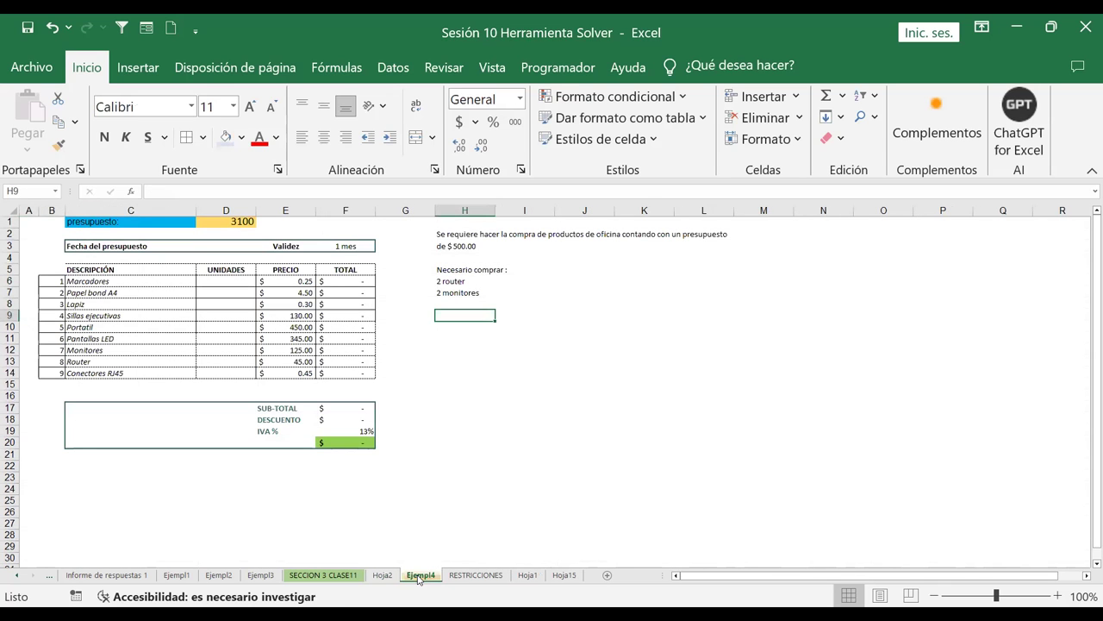
left_click(526, 430)
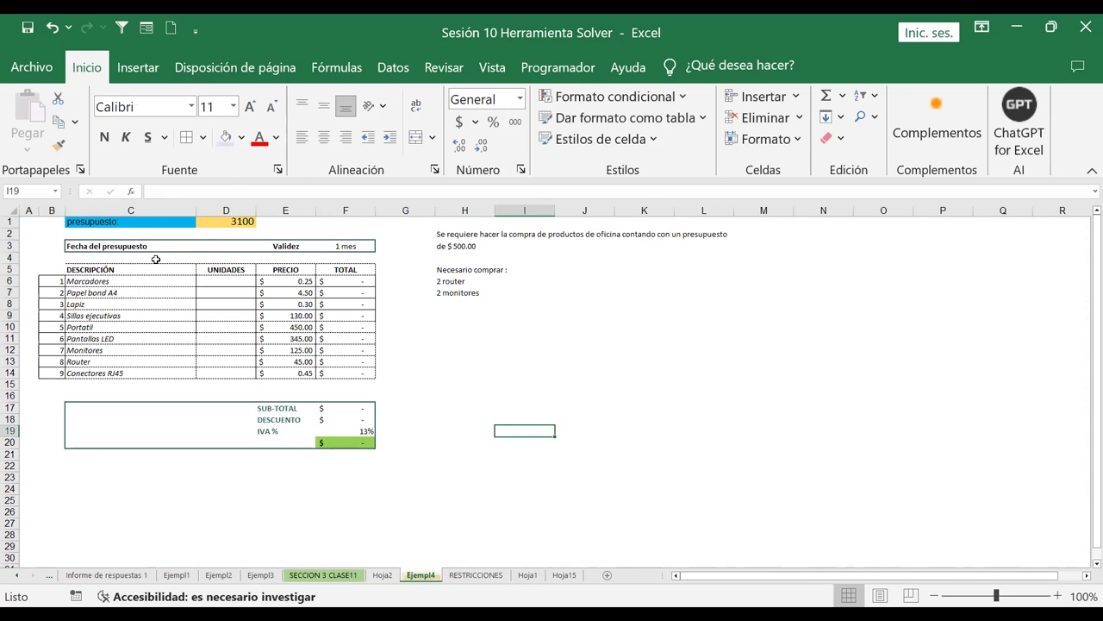
left_click_drag(437, 231, 689, 295)
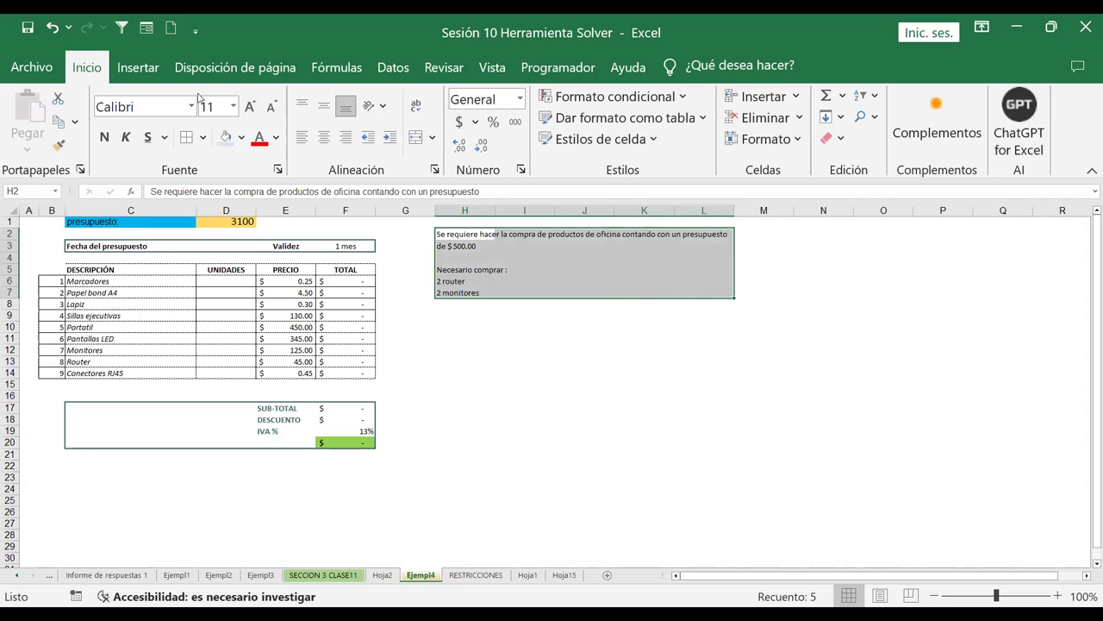
left_click(250, 106)
left_click(561, 378)
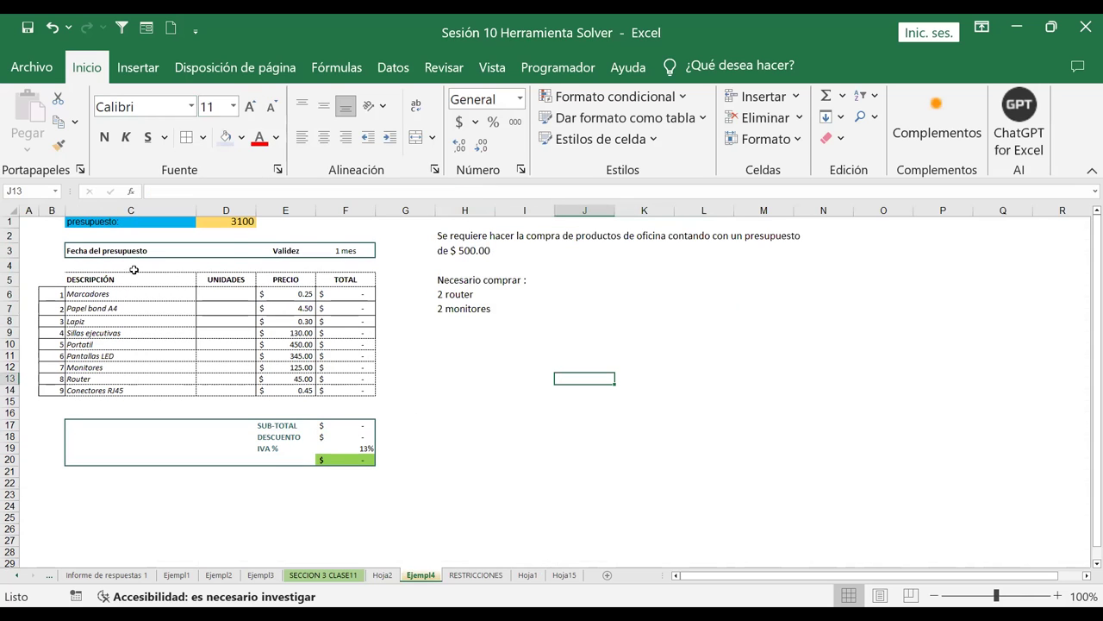
Step: Format budget cell D1 as Moneda currency and change it to 500
left_click(219, 224)
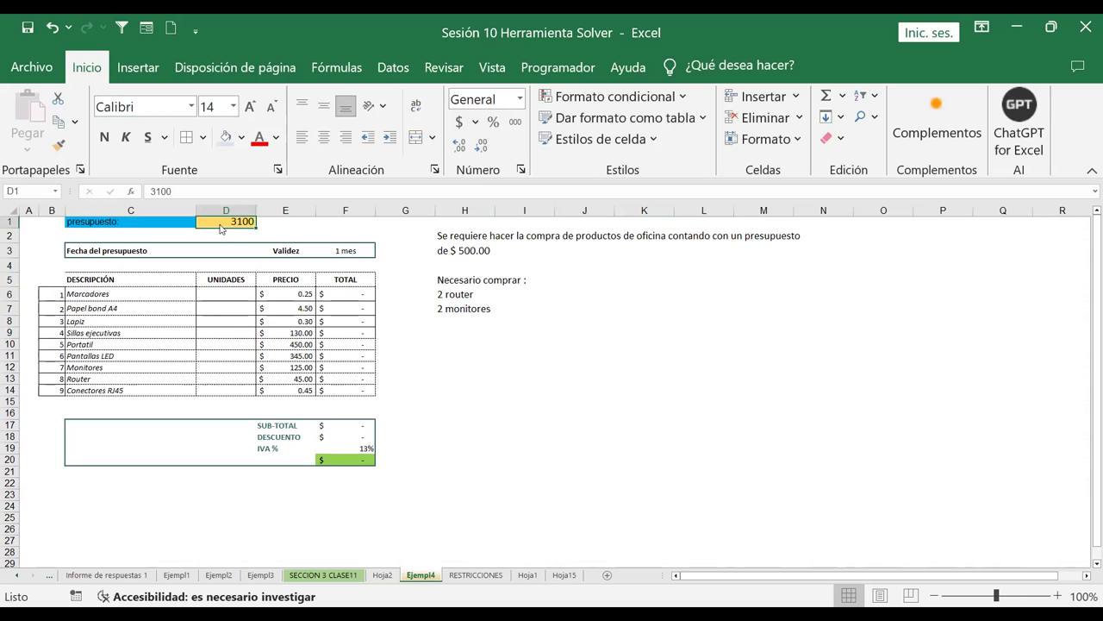
right_click(222, 228)
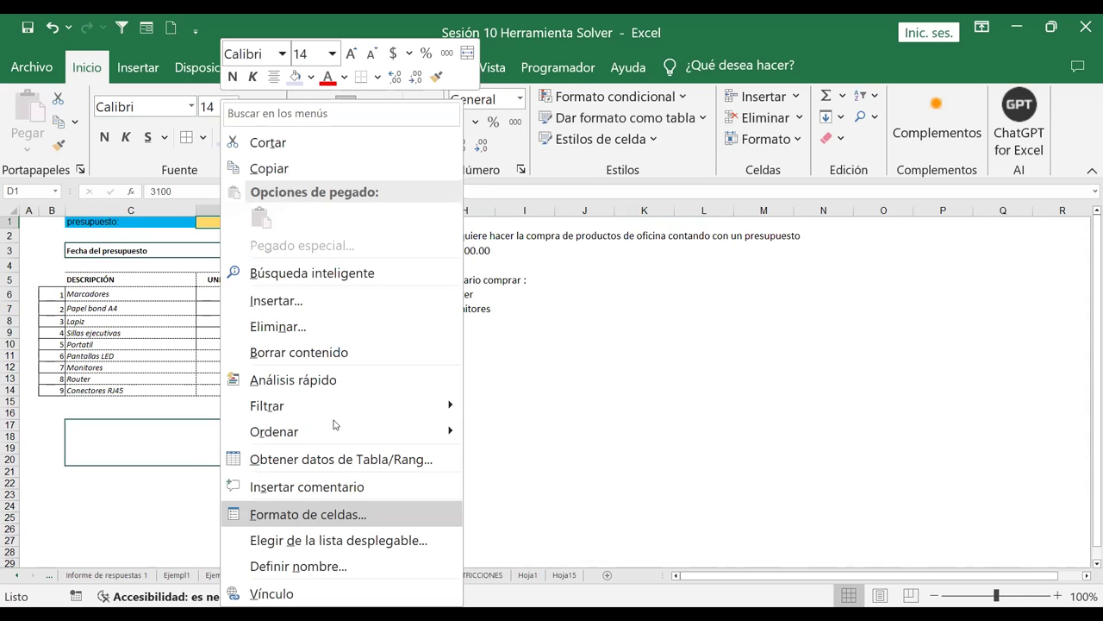
left_click(356, 515)
left_click(223, 393)
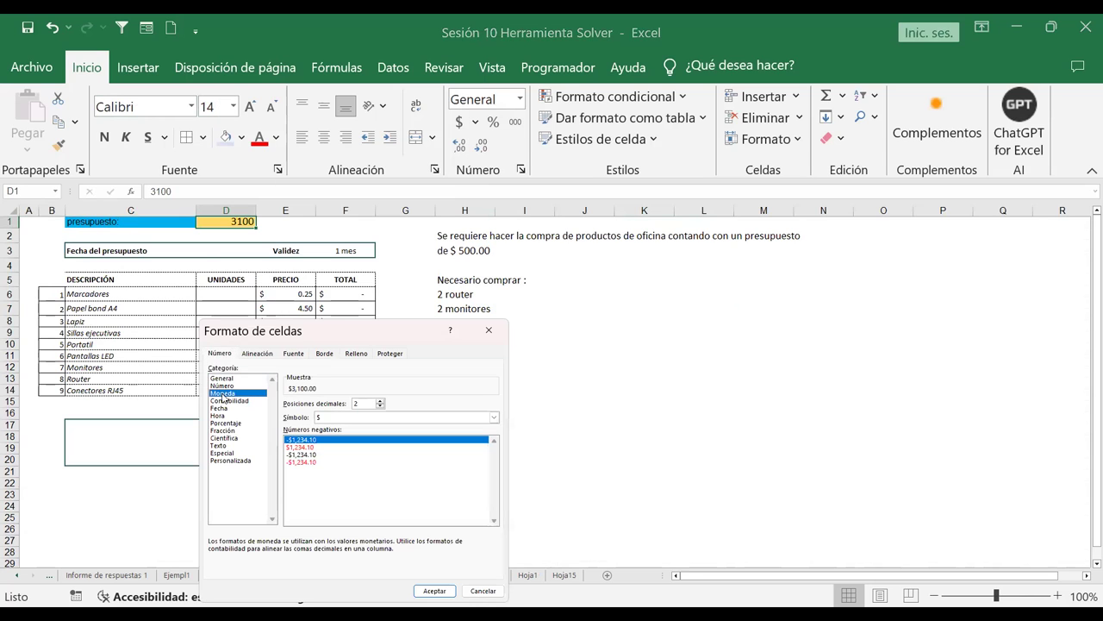
left_click(433, 591)
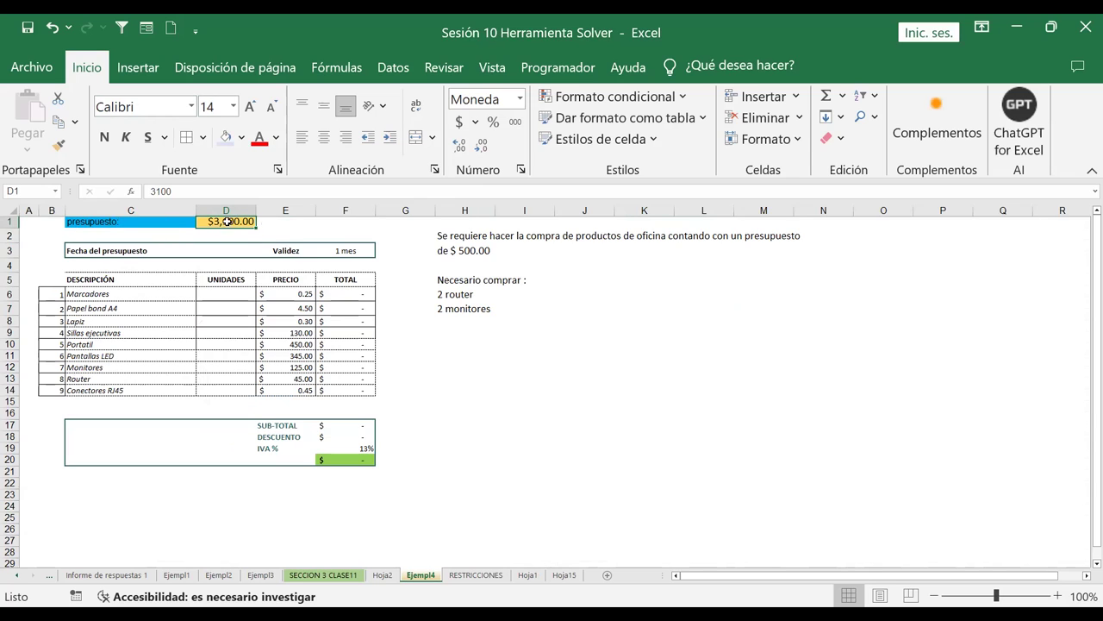
left_click(461, 249)
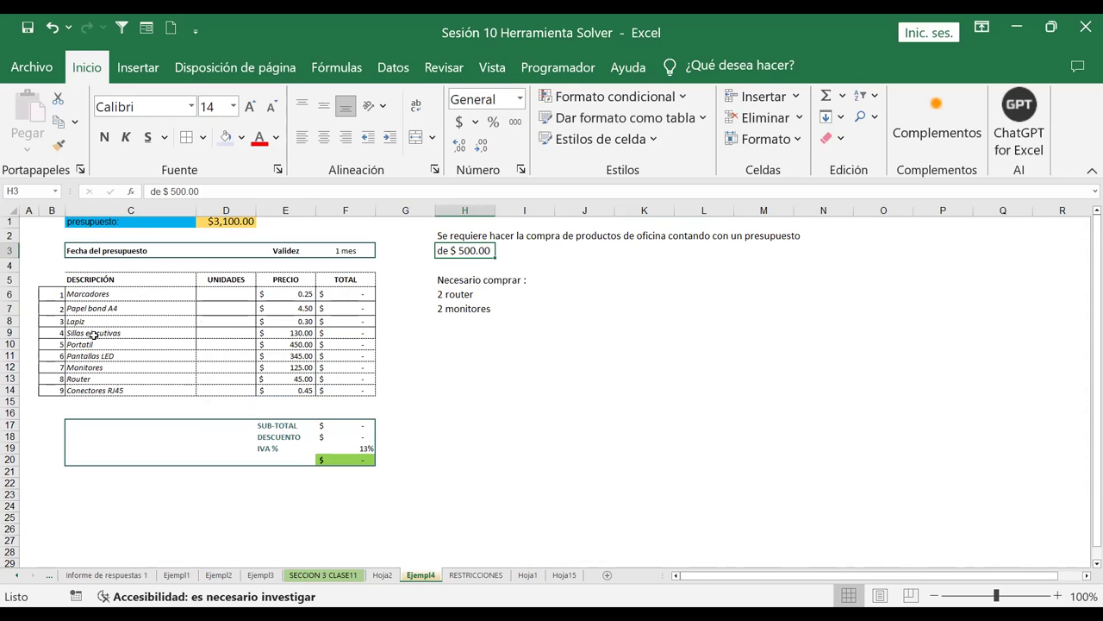
left_click(230, 221)
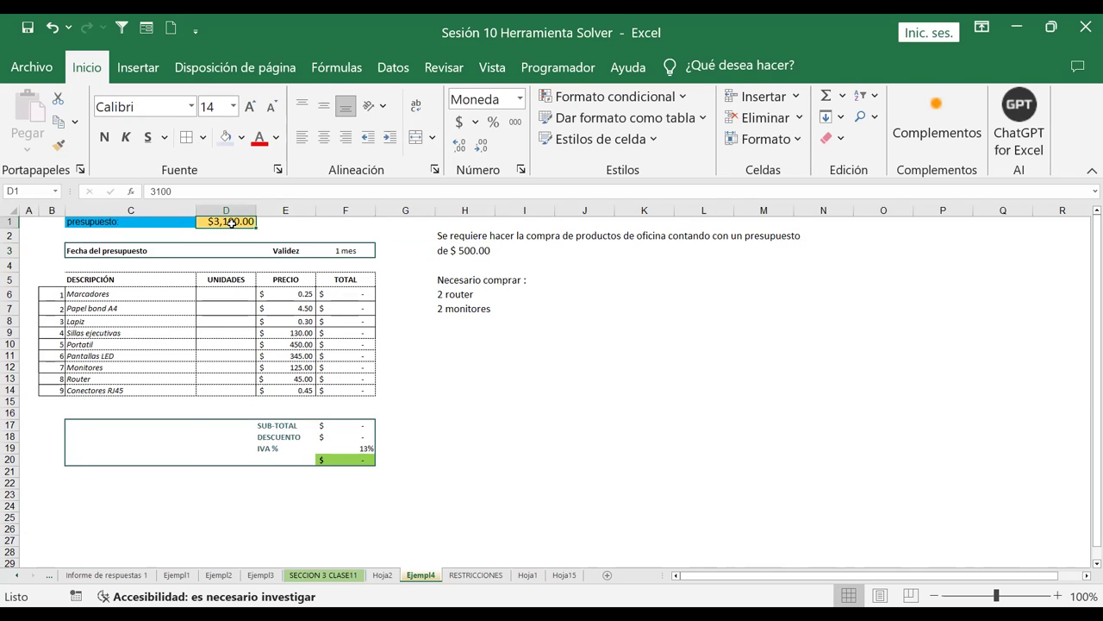
type("500")
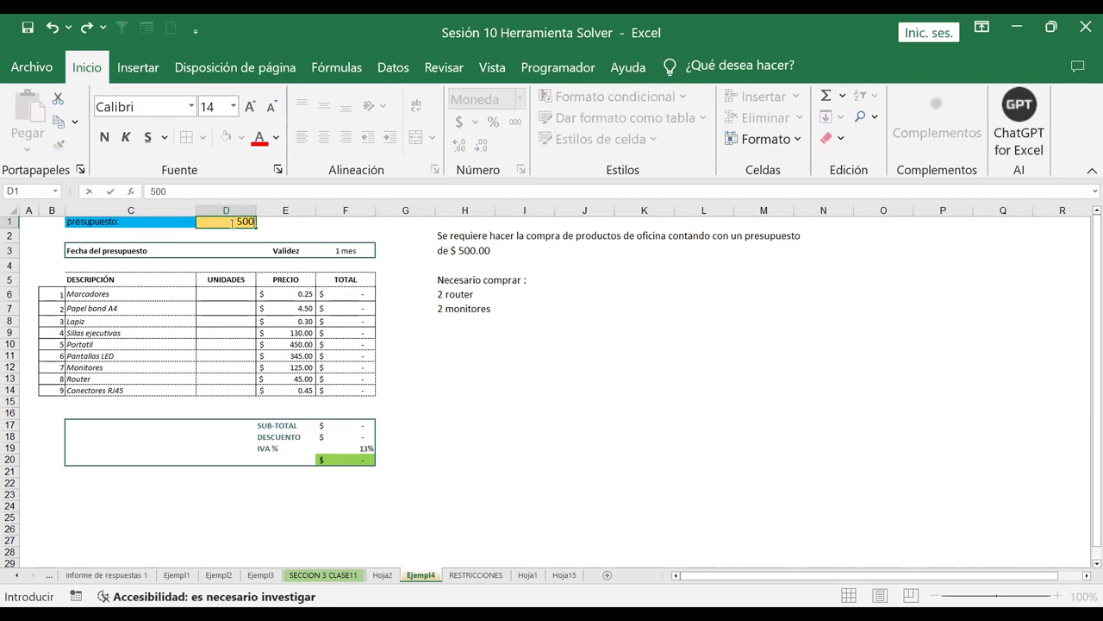
key("Return")
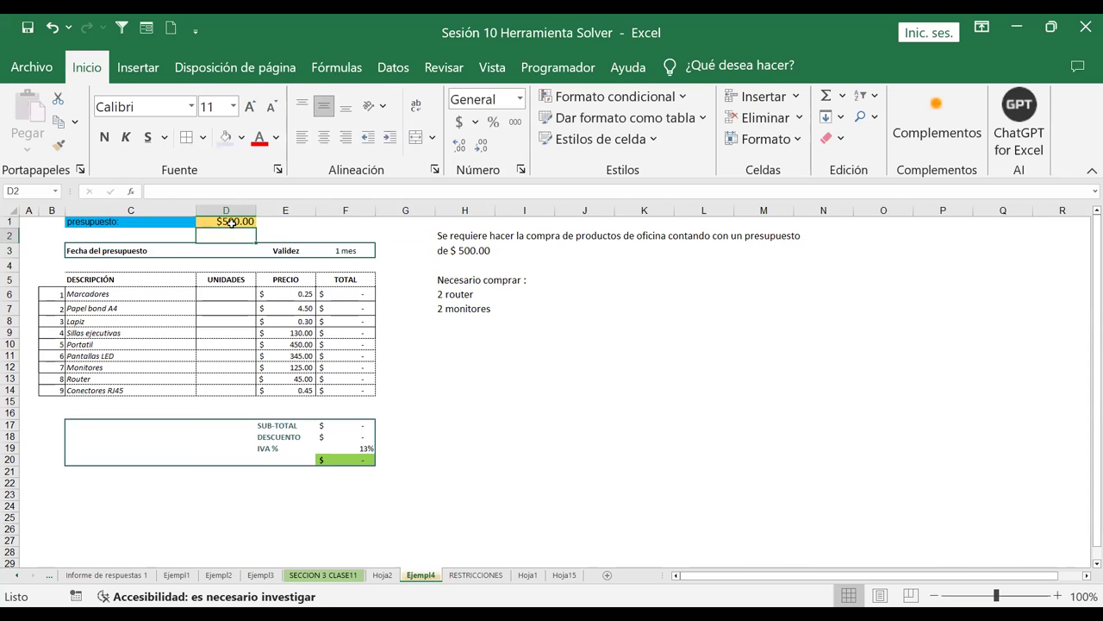
Step: Enter 8 units of Marcadores at a price of 0.75
left_click(223, 294)
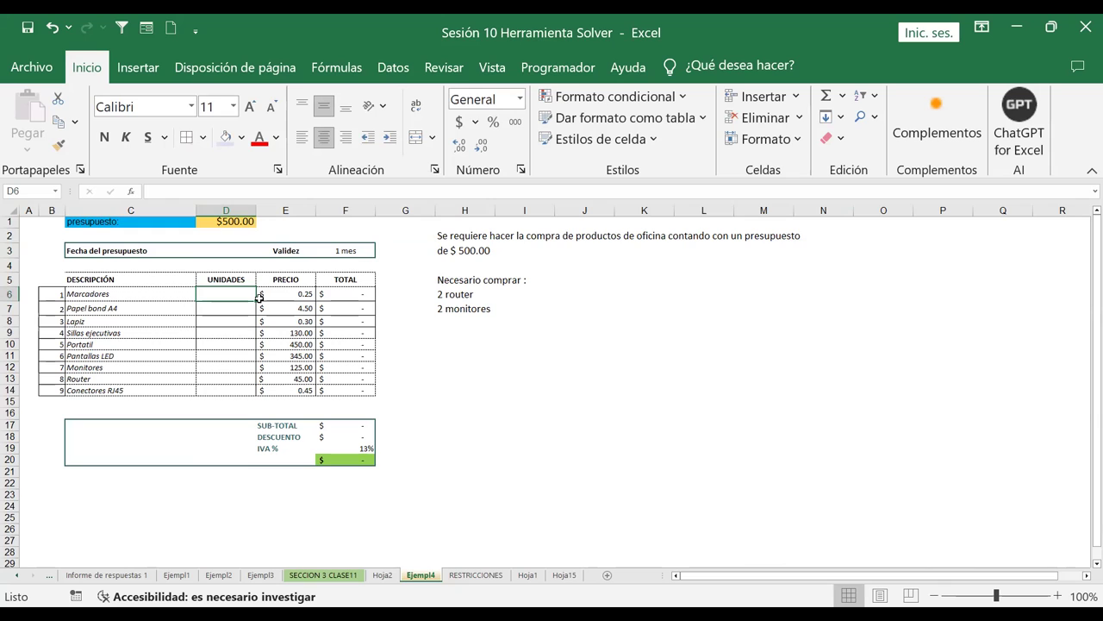
type("8")
key("Tab")
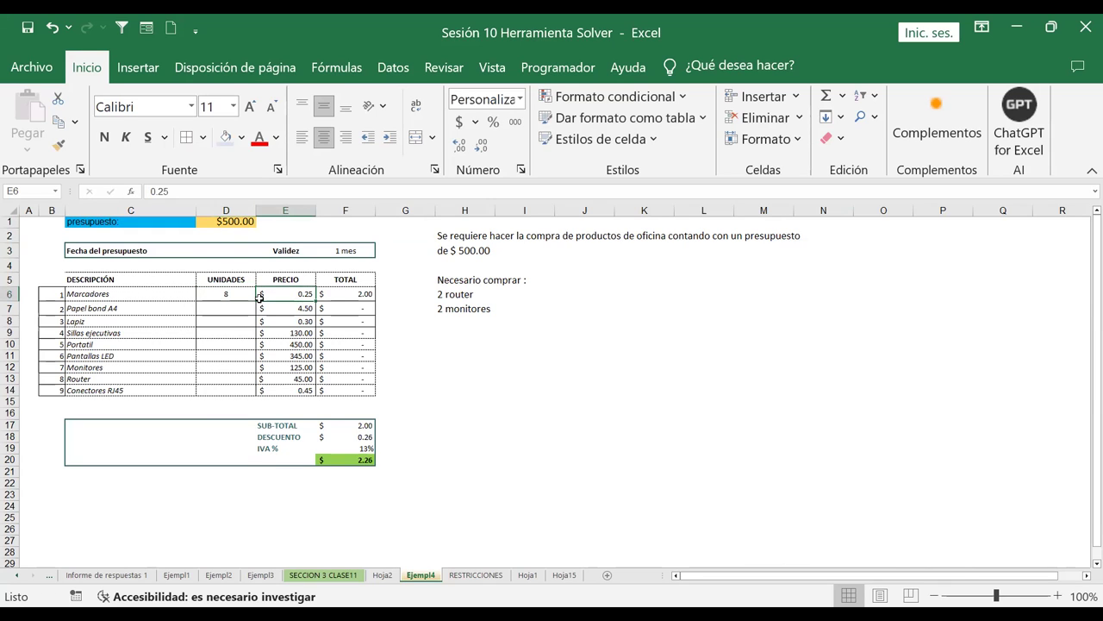
type("0.")
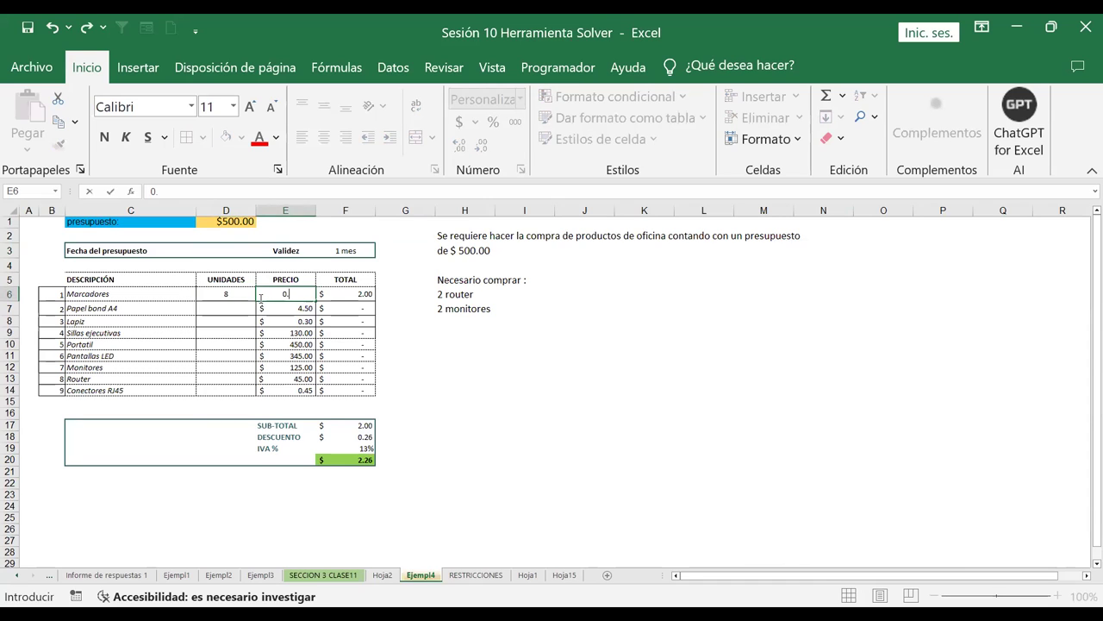
type("75")
key("Return")
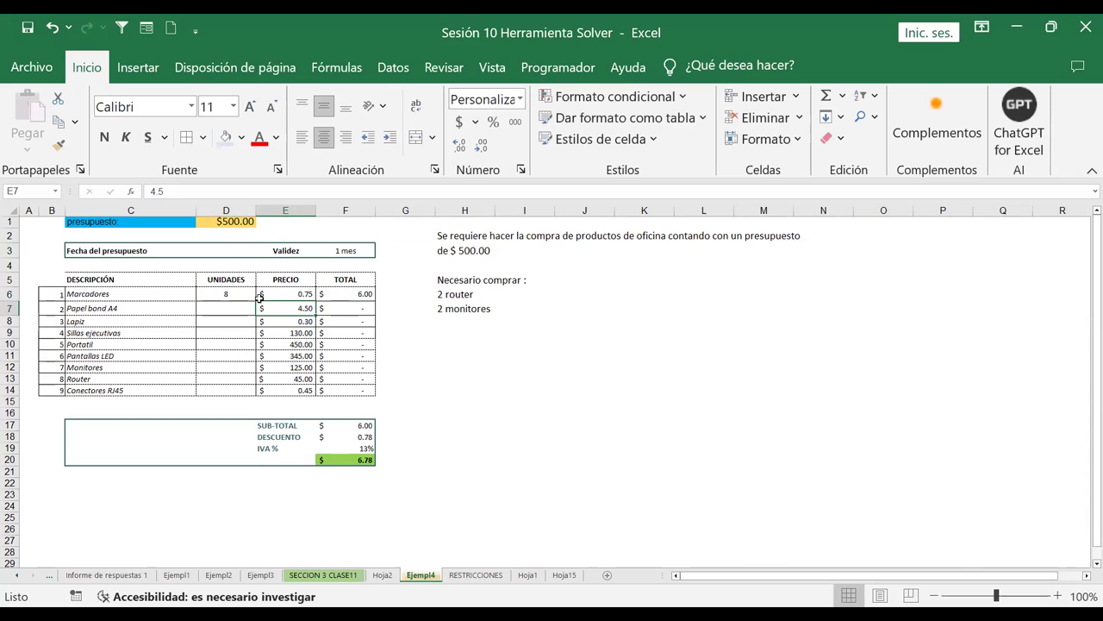
Step: Rename the paper item to 'Papel bond Tamaño carta' with 10 units at 6.75
key("Left")
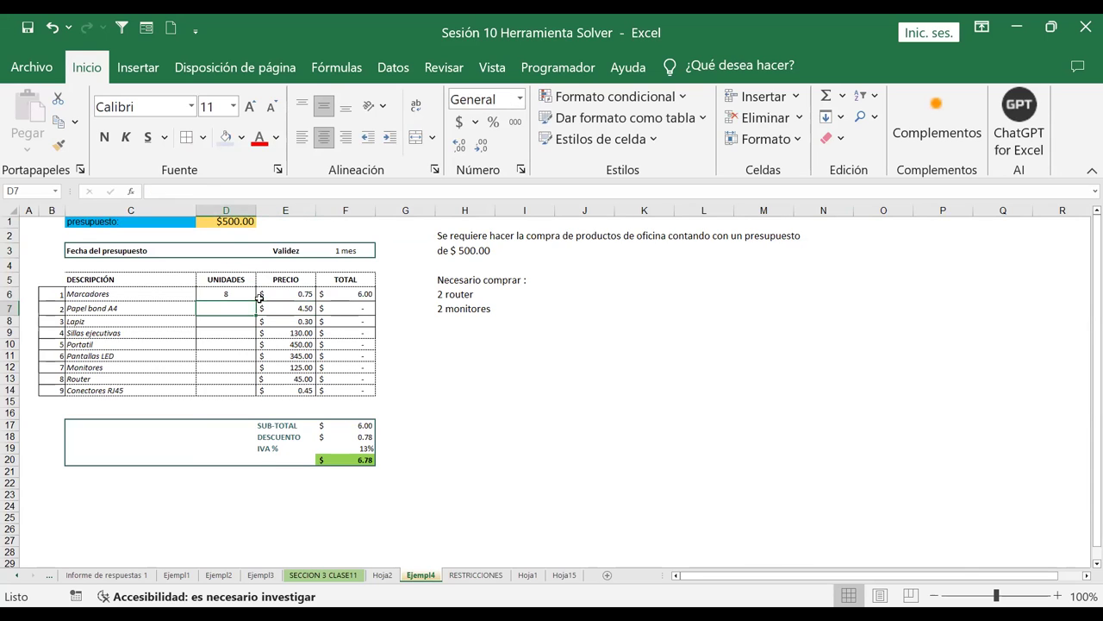
key("Left")
key("F2")
key("BackSpace")
key("BackSpace")
key("BackSpace")
type("T")
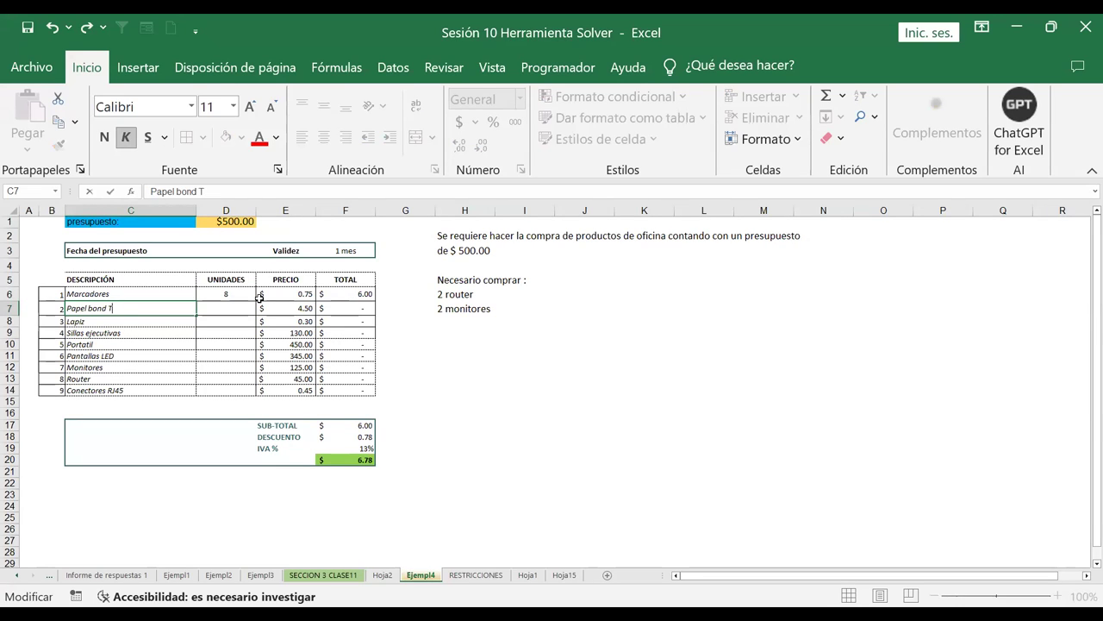
type("amaño")
type(" carta")
key("Return")
key("Up")
key("Right")
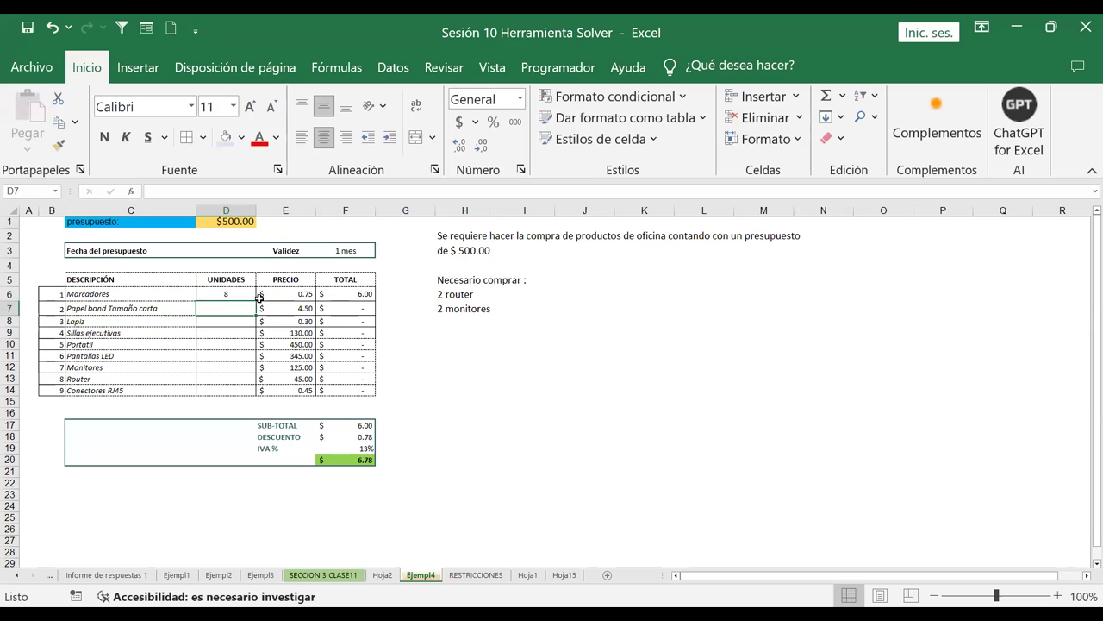
type("10")
key("Right")
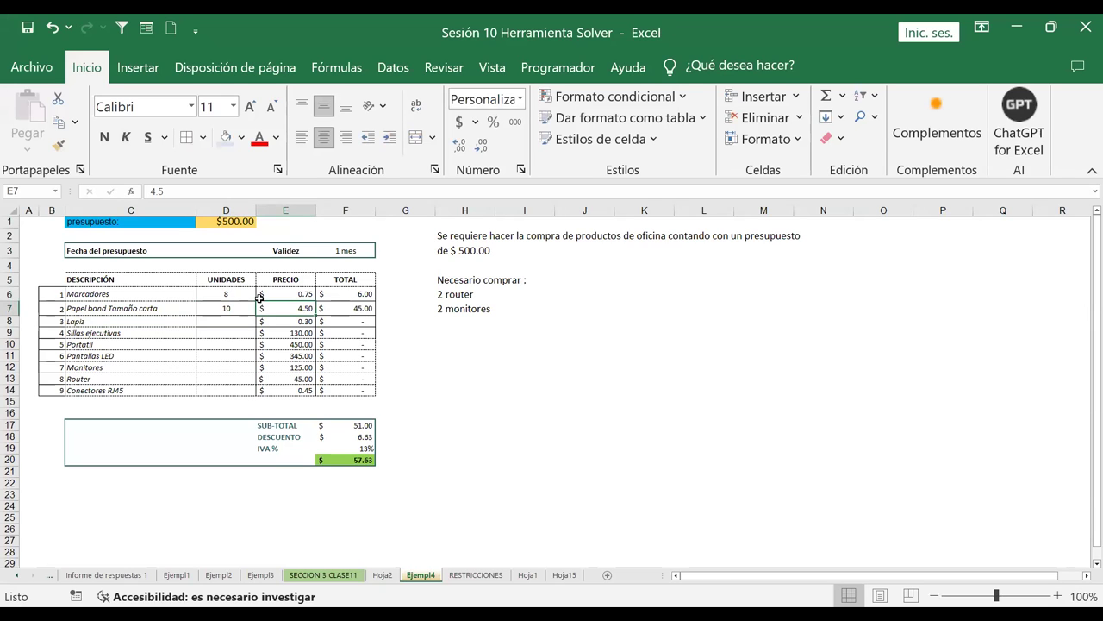
type("6.75")
key("Return")
Step: Order 15 units of Lapiz and 2 Sillas ejecutivas
key("Left")
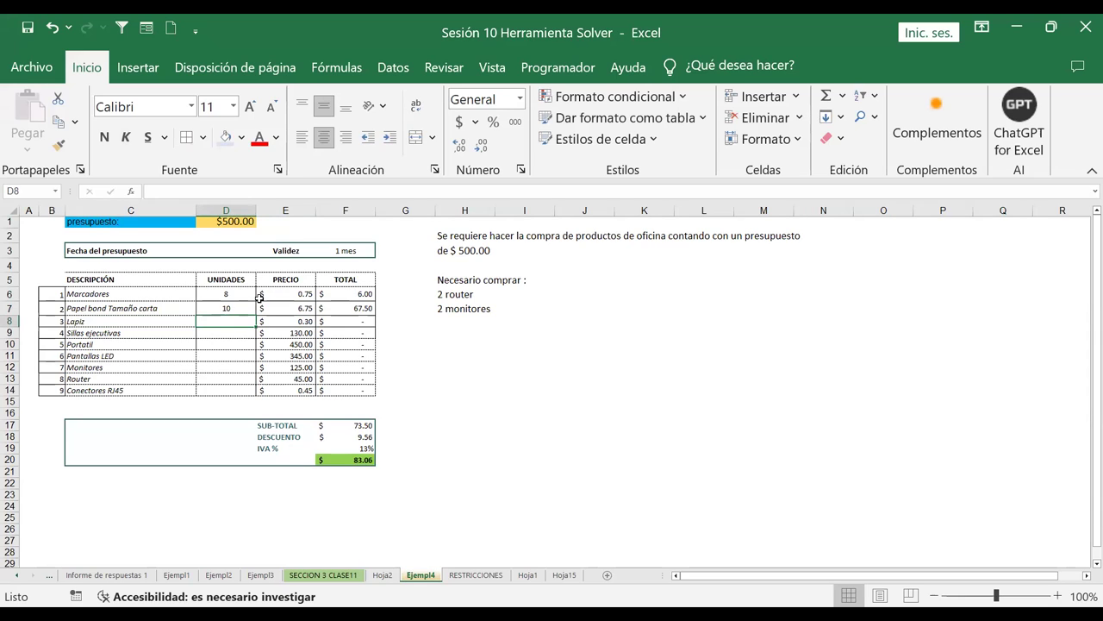
type("15")
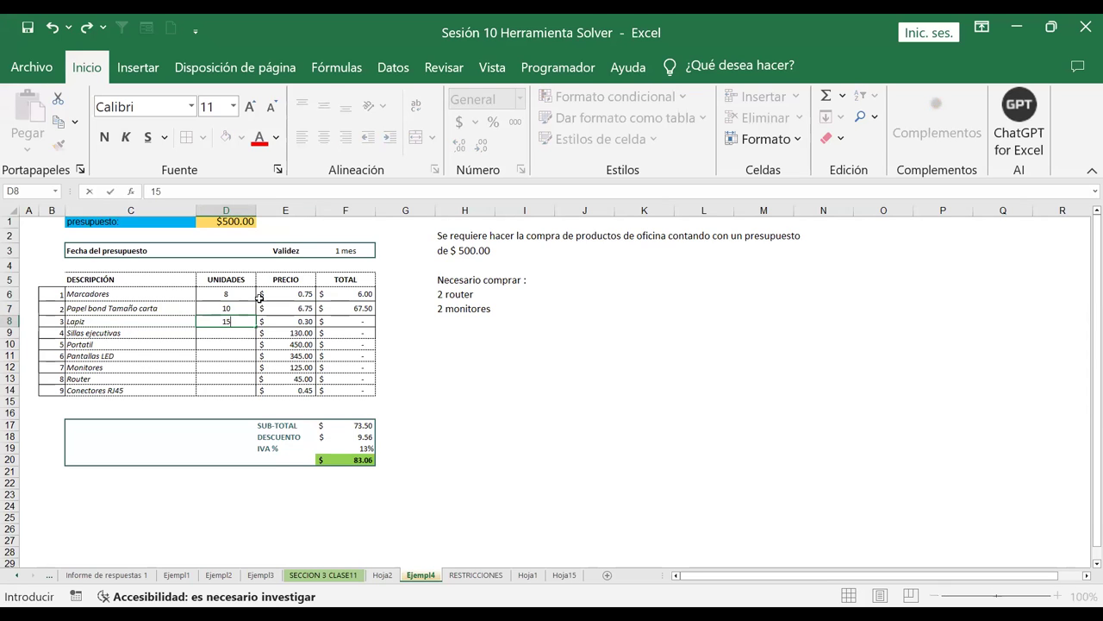
key("Tab")
key("Return")
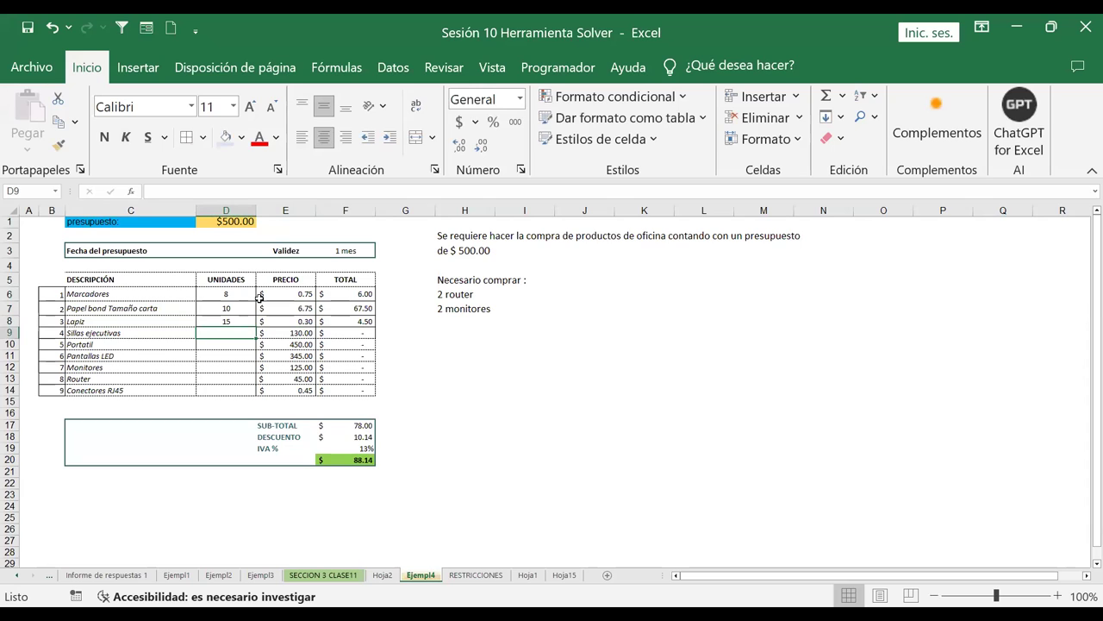
type("2")
key("Tab")
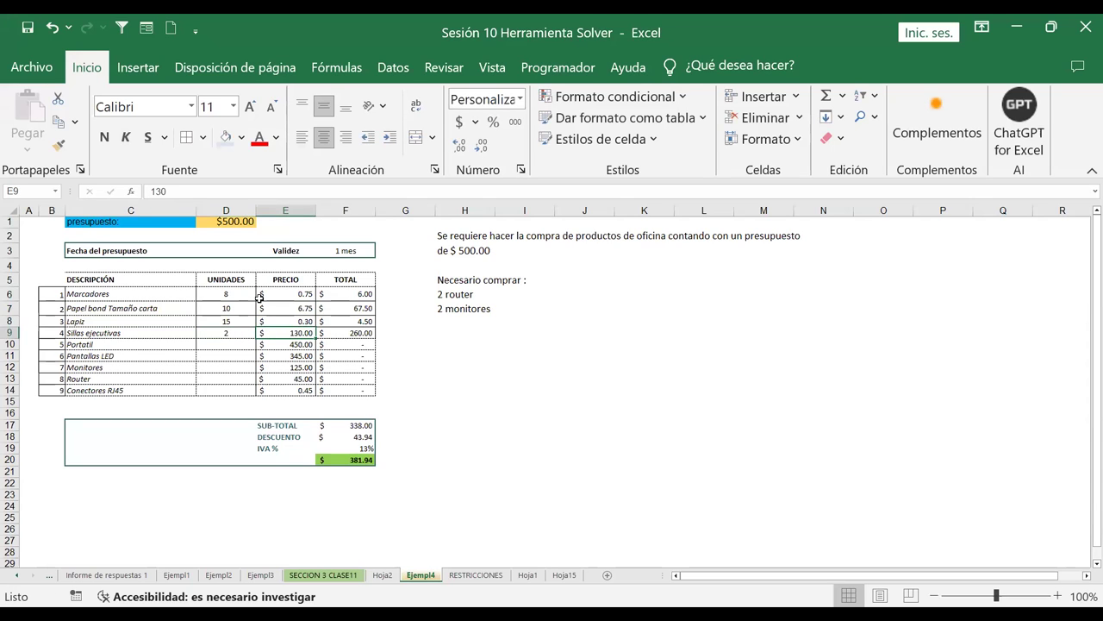
Step: Order 1 Portatil and change its price to 150
key("Return")
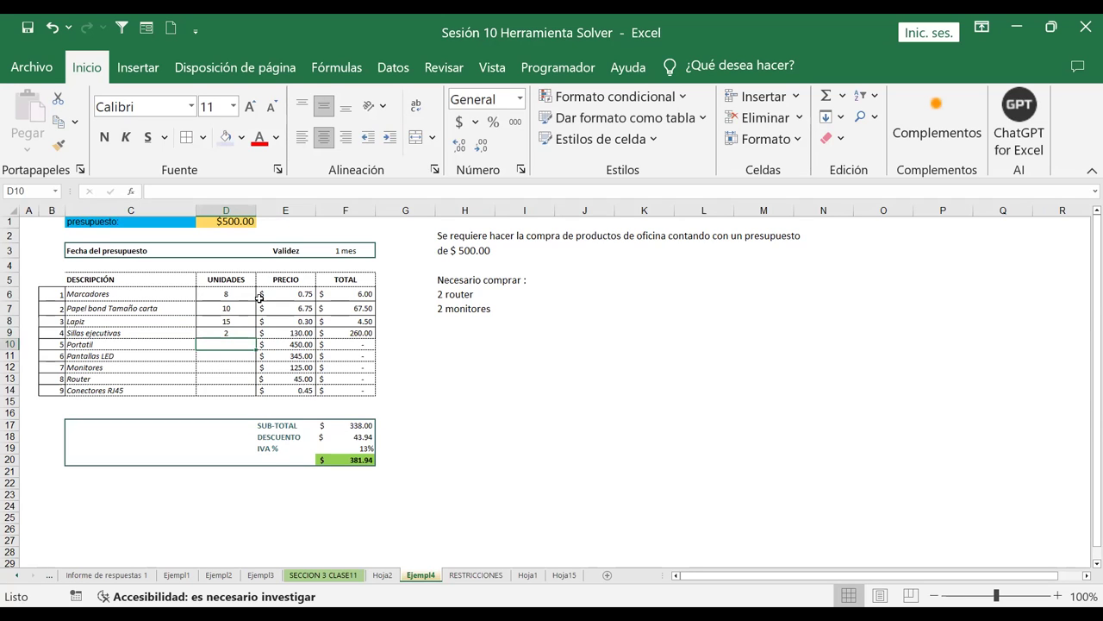
type("1")
key("Return")
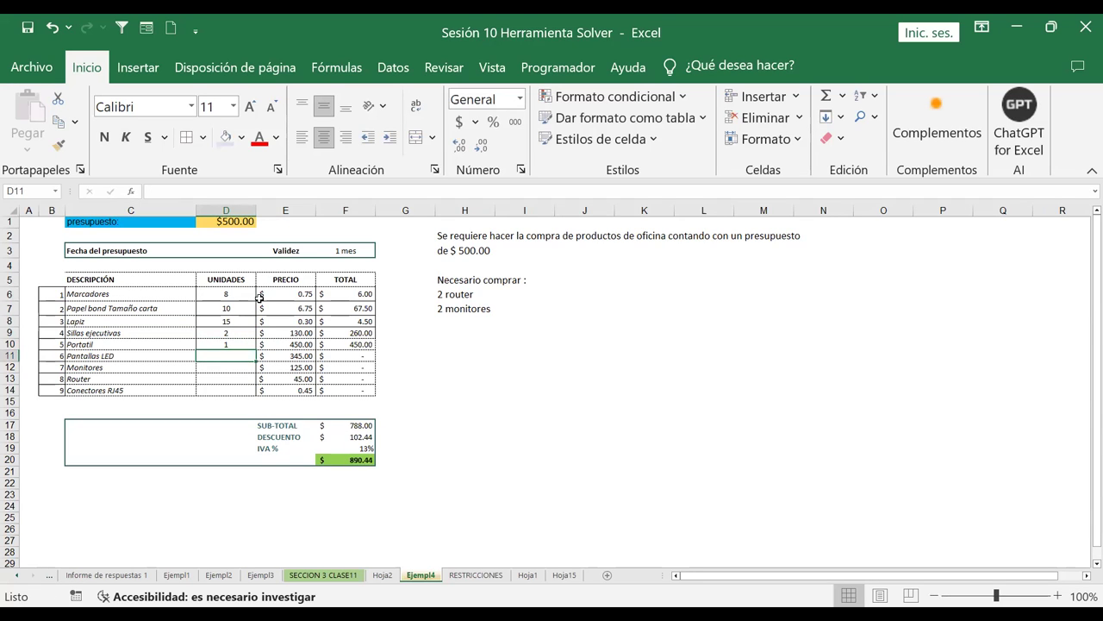
key("Up")
key("Right")
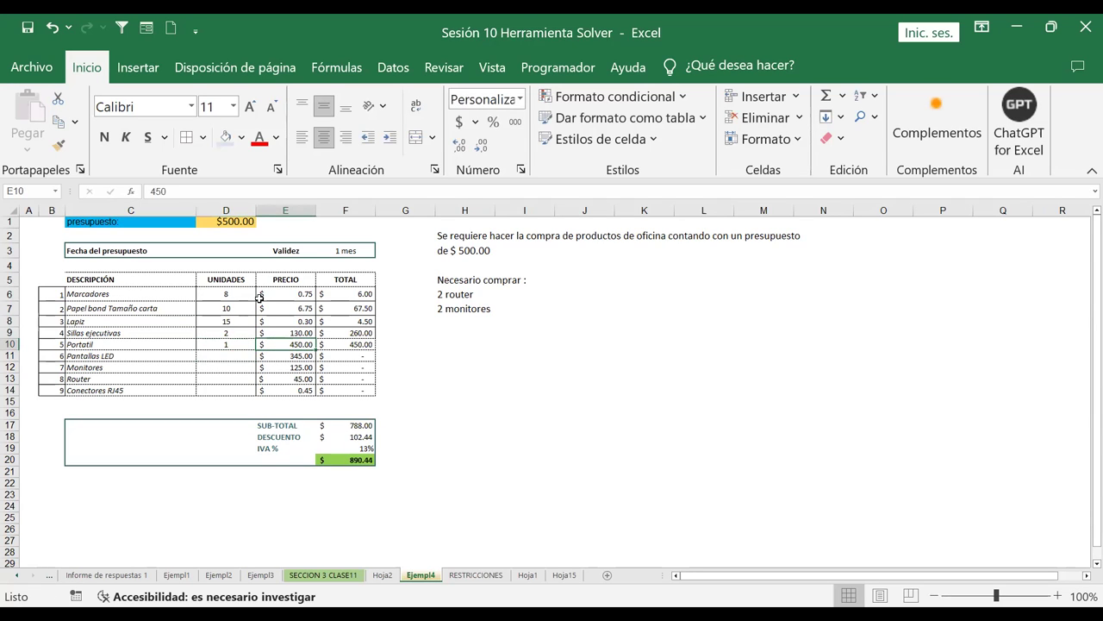
type("150")
key("Return")
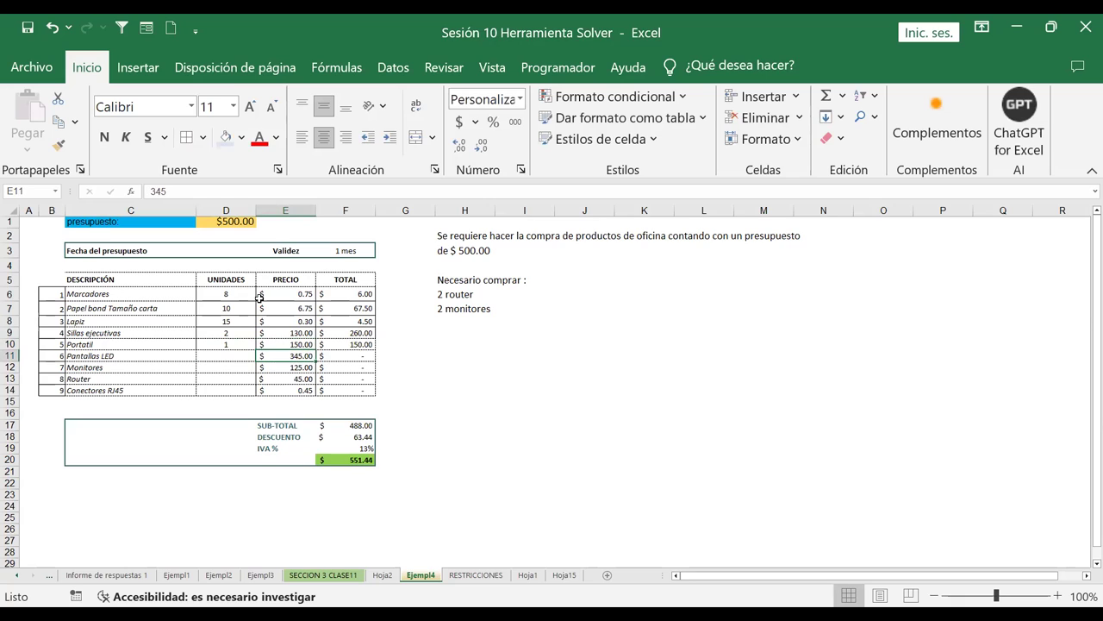
Step: Order 1 unit of Pantallas LED at a price of 275
key("Left")
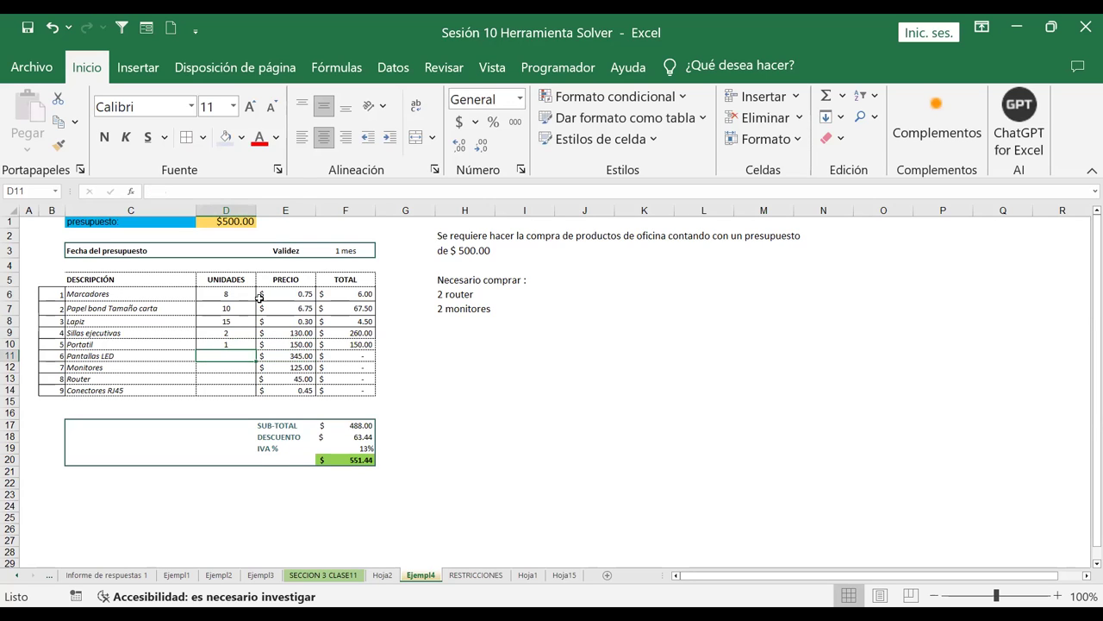
type("150")
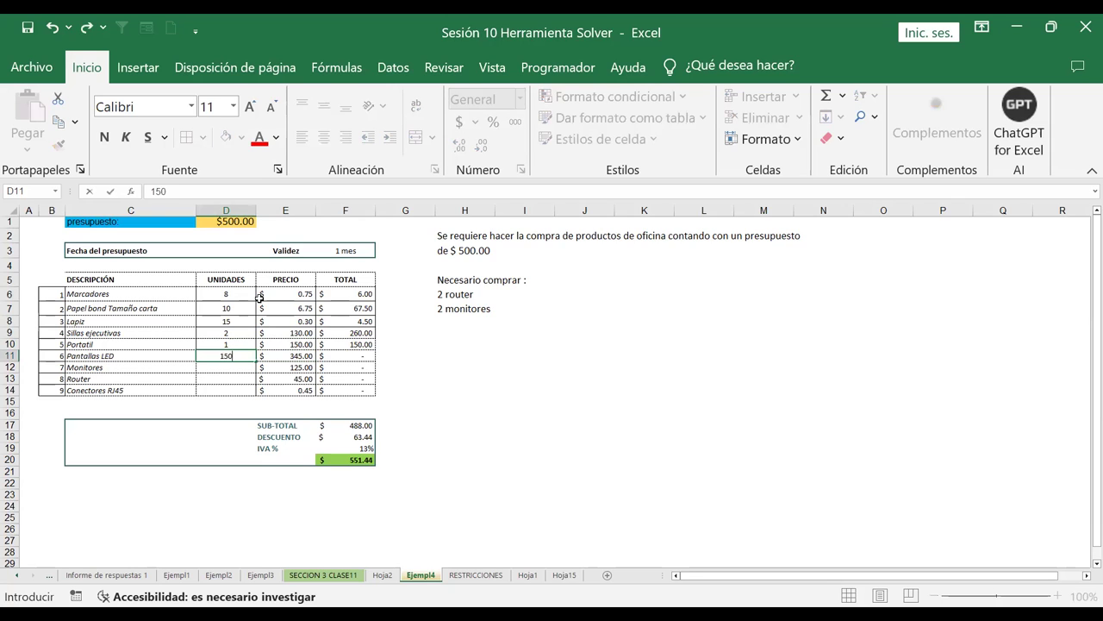
key("ctrl+Return")
type("1")
key("Tab")
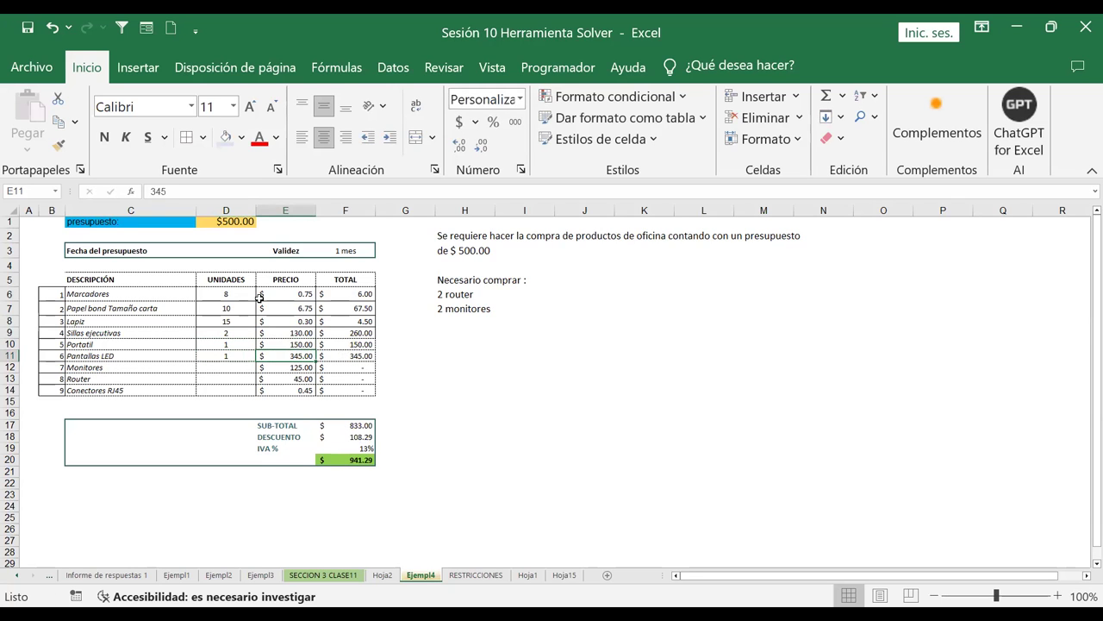
type("1")
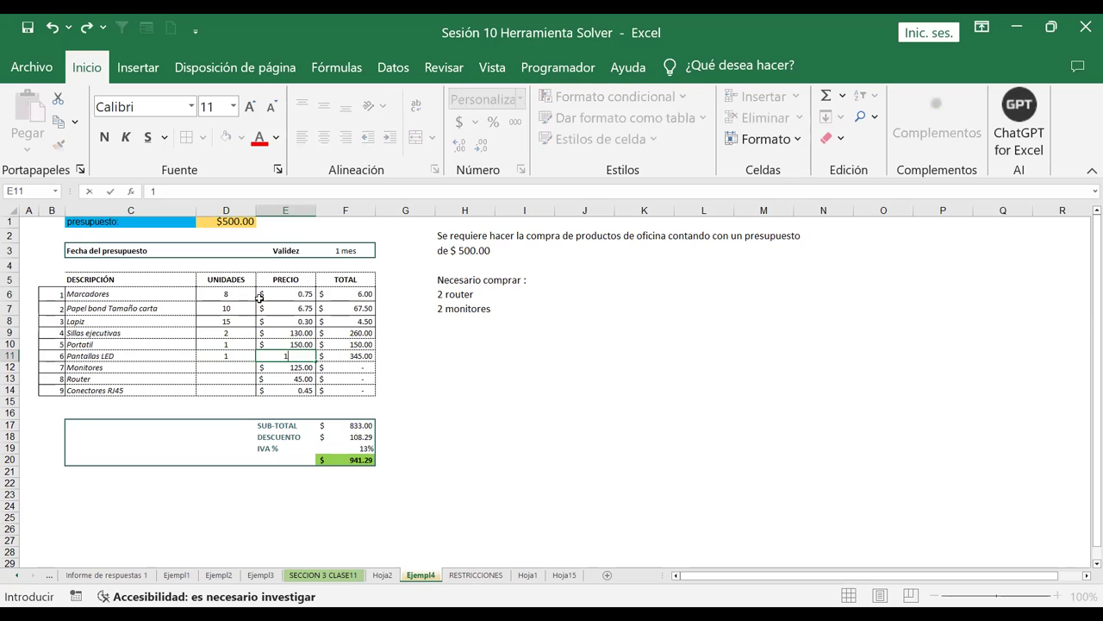
key("BackSpace")
type("2")
type("75")
key("Tab")
key("Down")
key("Down")
key("Down")
key("Down")
key("Down")
key("Down")
key("Down")
key("Down")
key("Down")
key("Up")
key("Up")
key("Up")
key("Up")
key("Up")
key("Up")
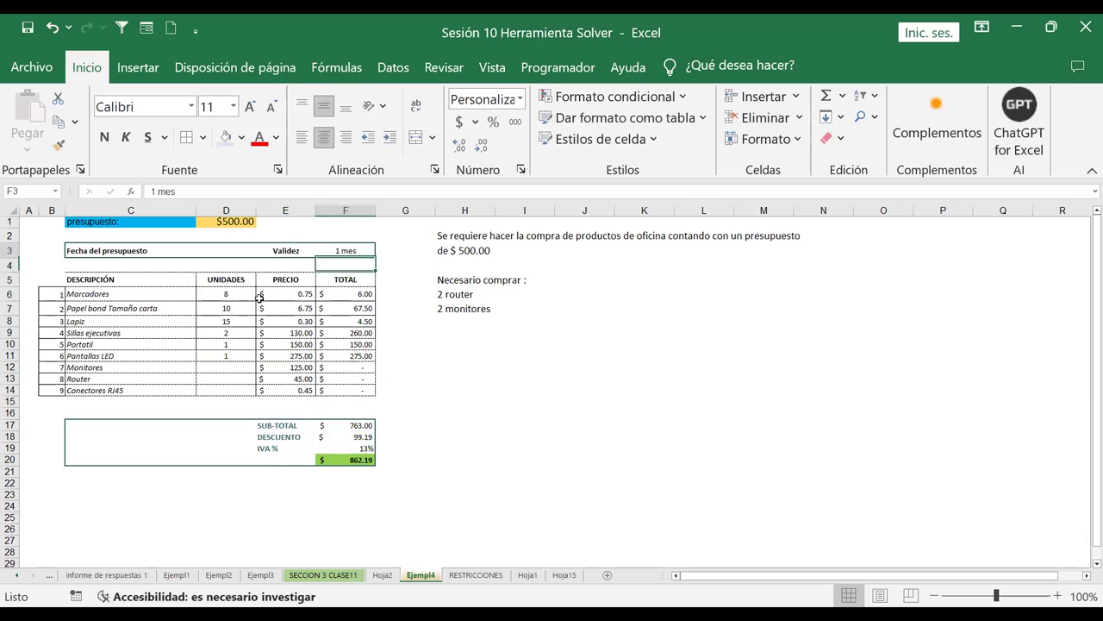
Step: Change the budget in D1 from 500 to $800.00
key("Left")
key("Left")
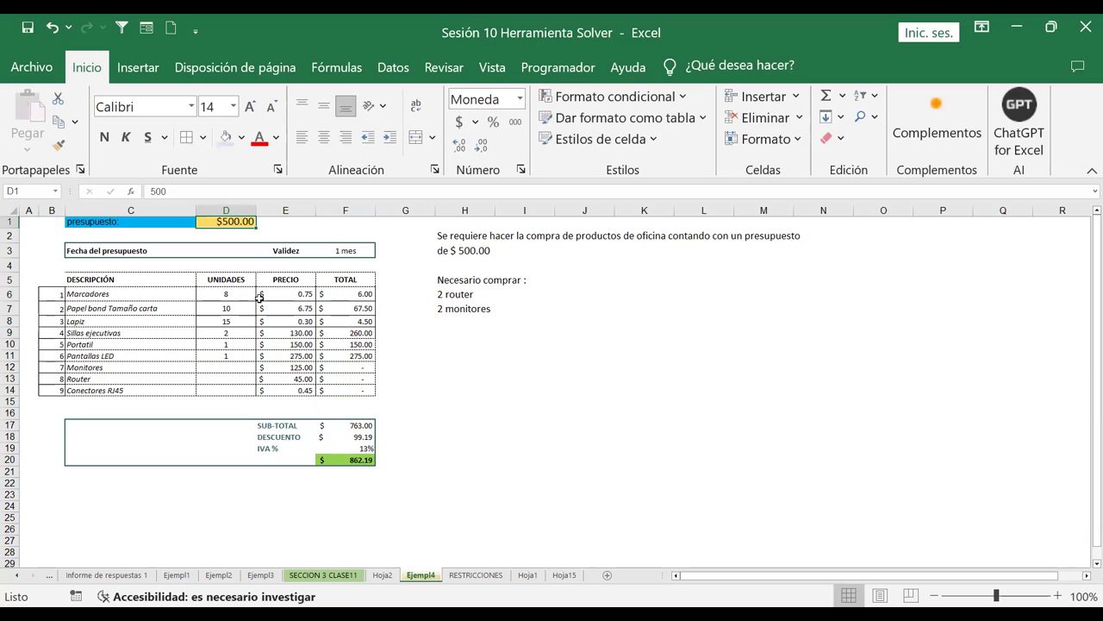
key("F2")
key("Home")
key("Delete")
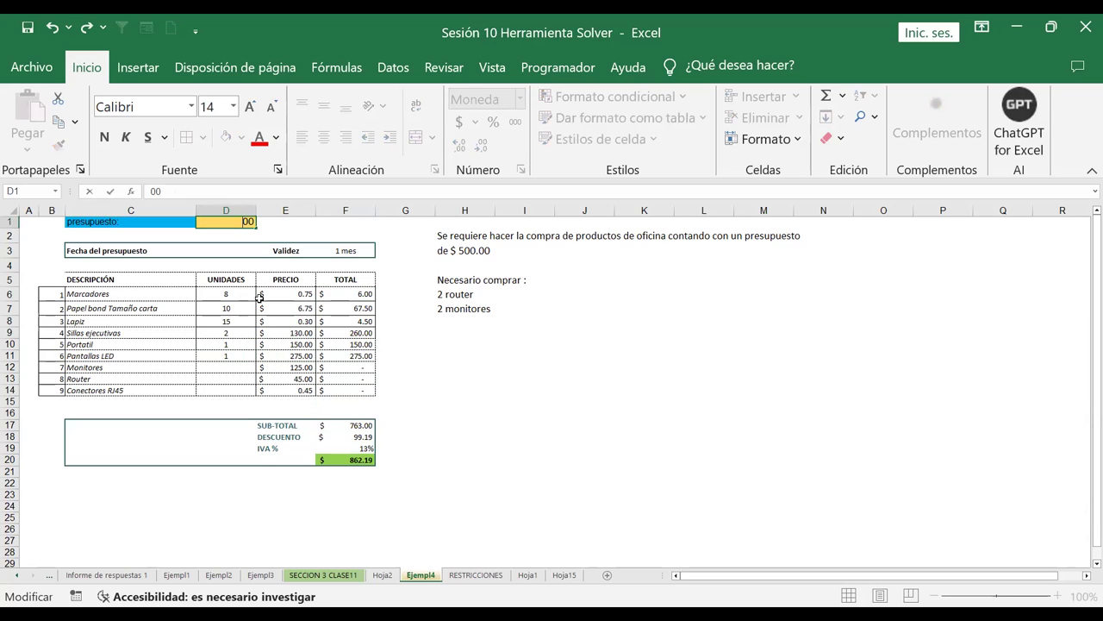
type("8")
key("Return")
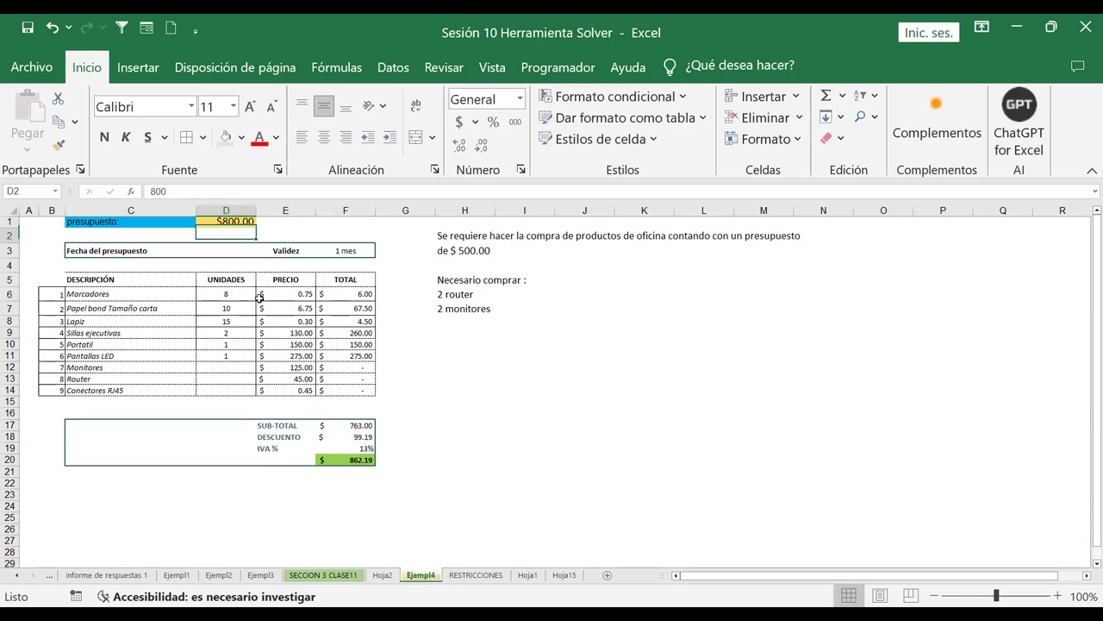
Step: Edit the requirement note in H3 so it reads 'de $ 800.00'
key("Right")
key("Right")
key("Right")
key("Right")
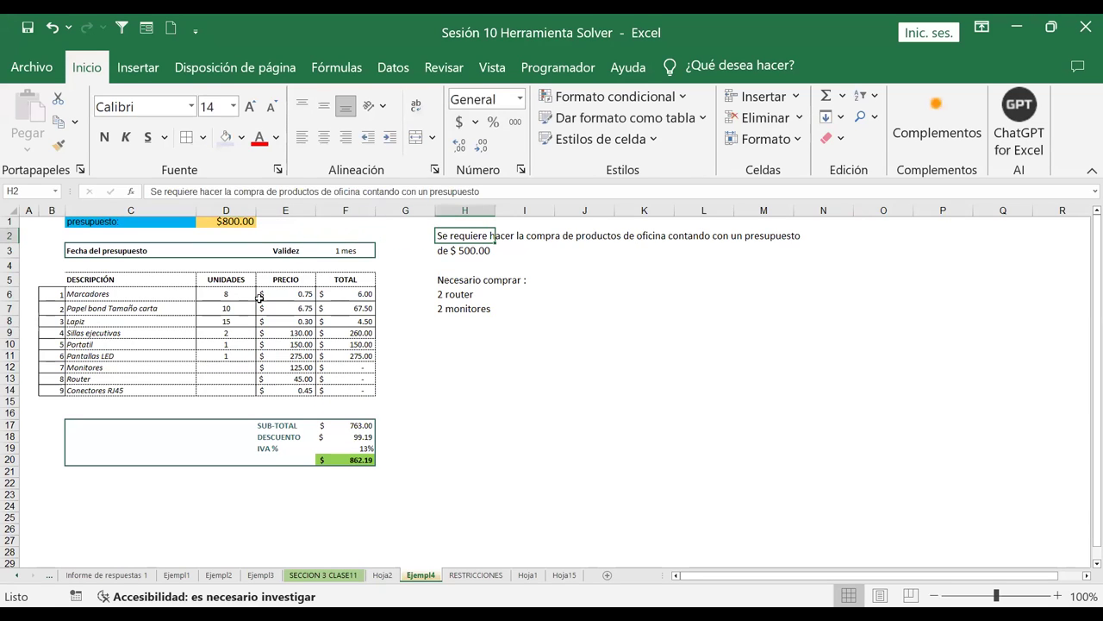
key("F2")
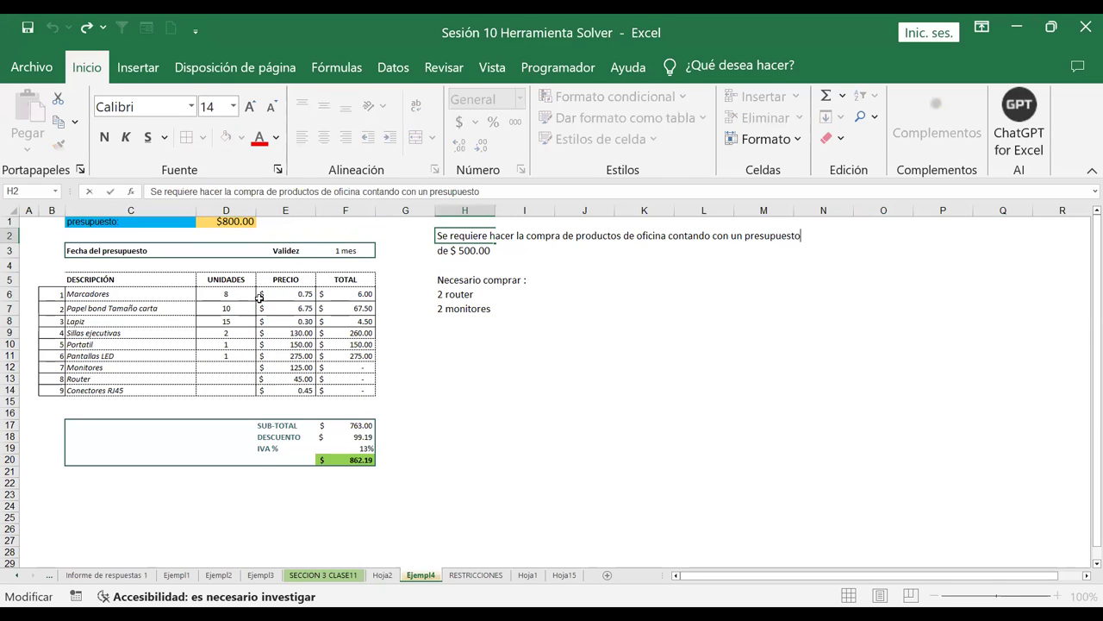
key("Return")
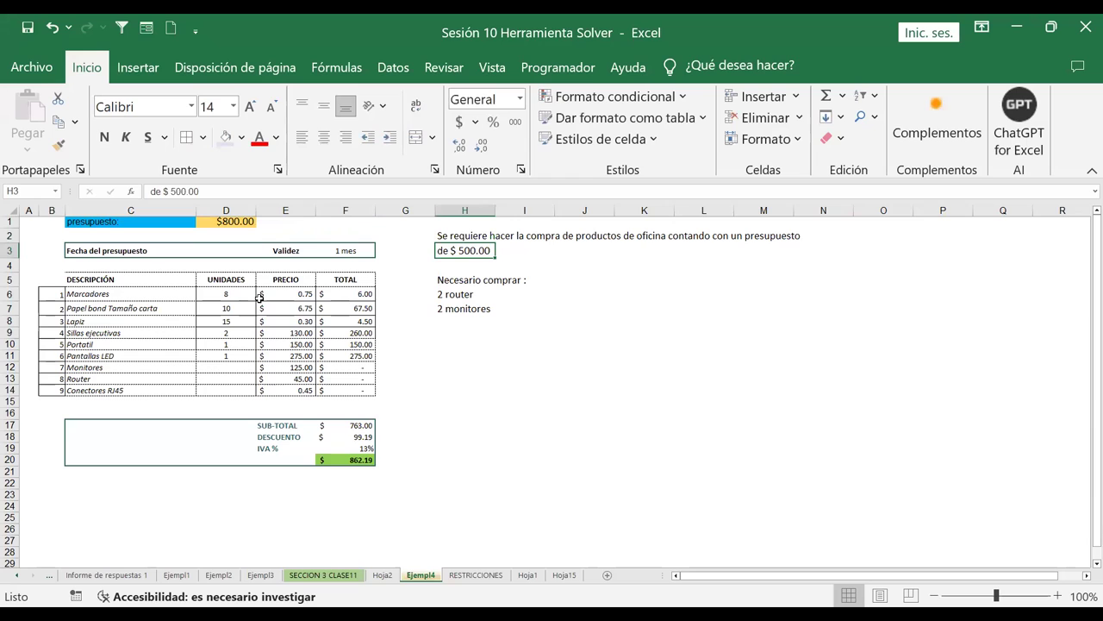
key("F2")
key("BackSpace")
key("BackSpace")
key("BackSpace")
key("BackSpace")
key("BackSpace")
key("BackSpace")
type("800.00")
key("Return")
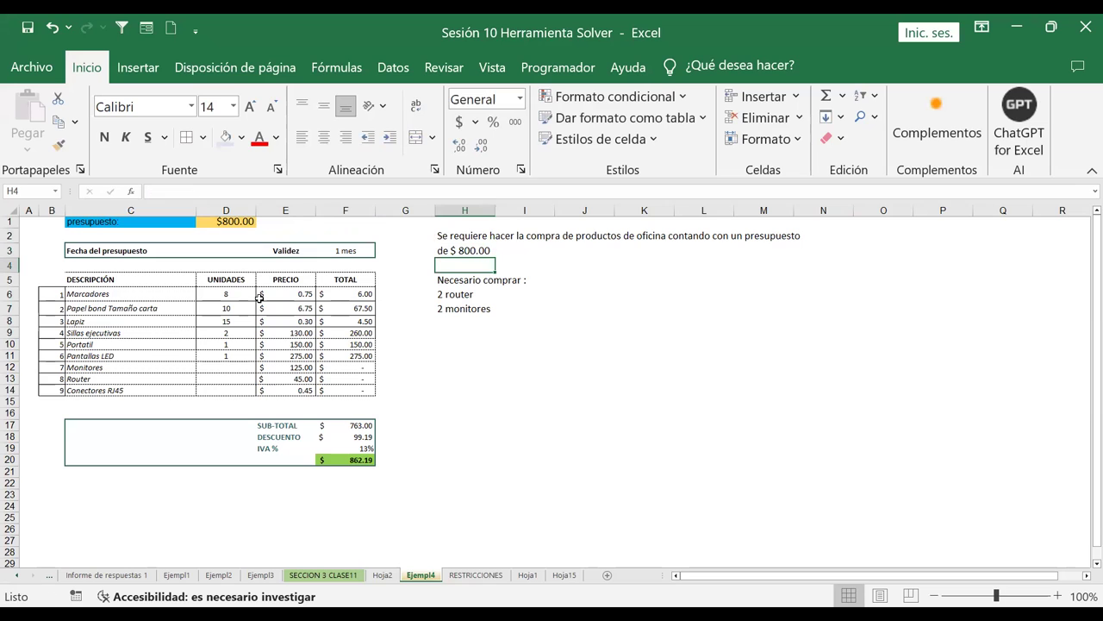
key("Up")
key("Down")
key("Down")
key("Down")
key("Down")
key("Down")
key("Left")
key("Left")
key("Left")
key("Left")
key("Left")
key("Right")
key("Down")
key("Down")
key("Down")
key("Down")
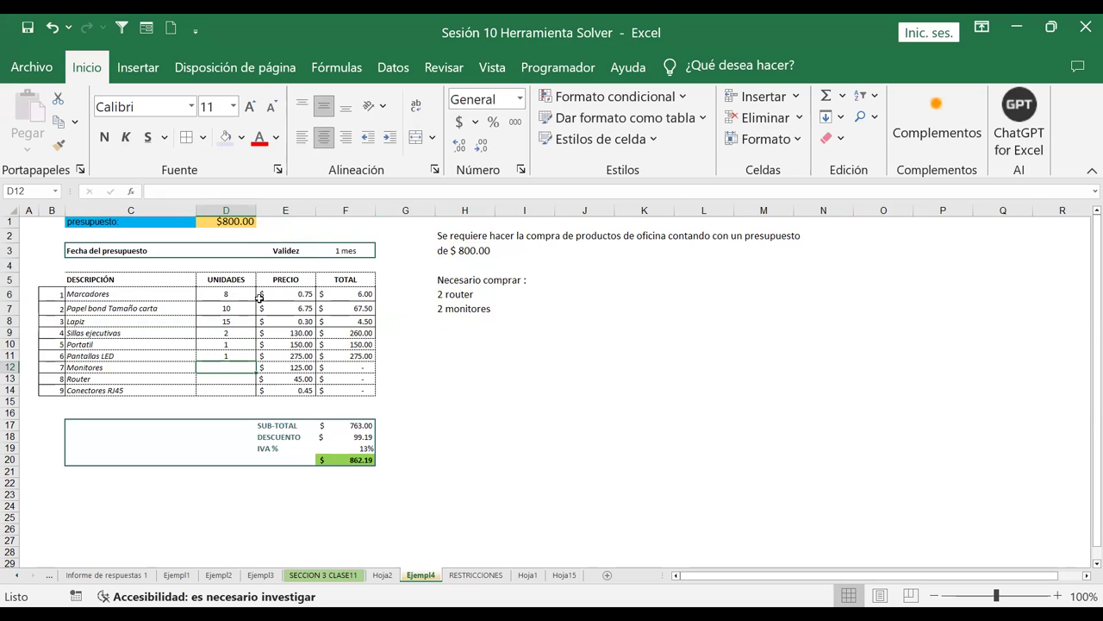
Step: Replace Monitores with Tester, ordering 2 units at $30
key("Left")
type("T")
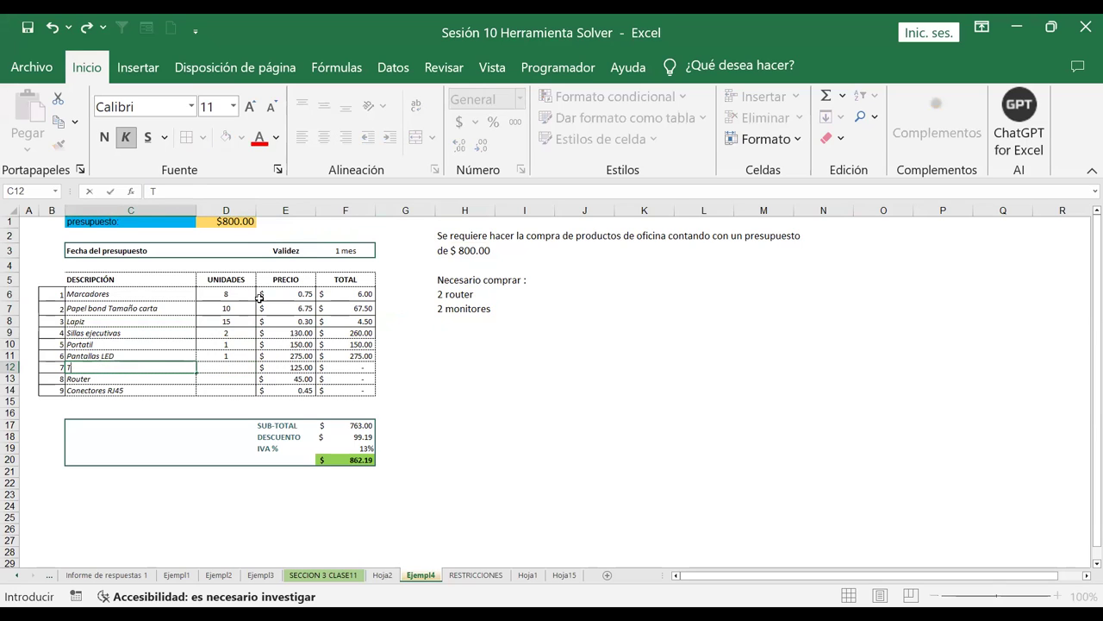
type("ester")
key("Tab")
type("2")
key("Tab")
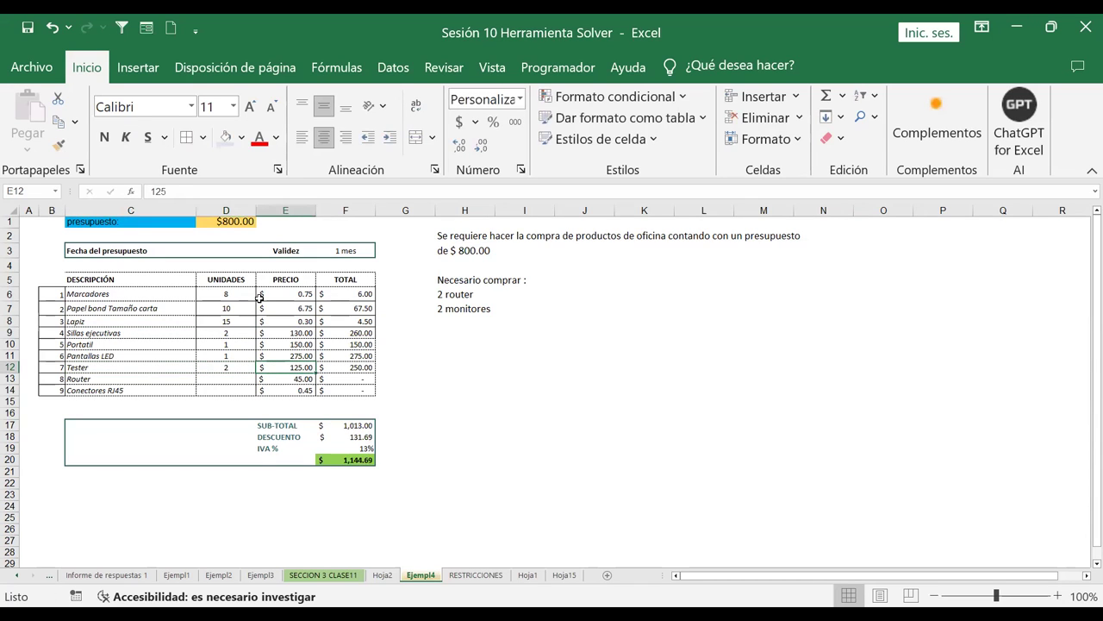
type("3")
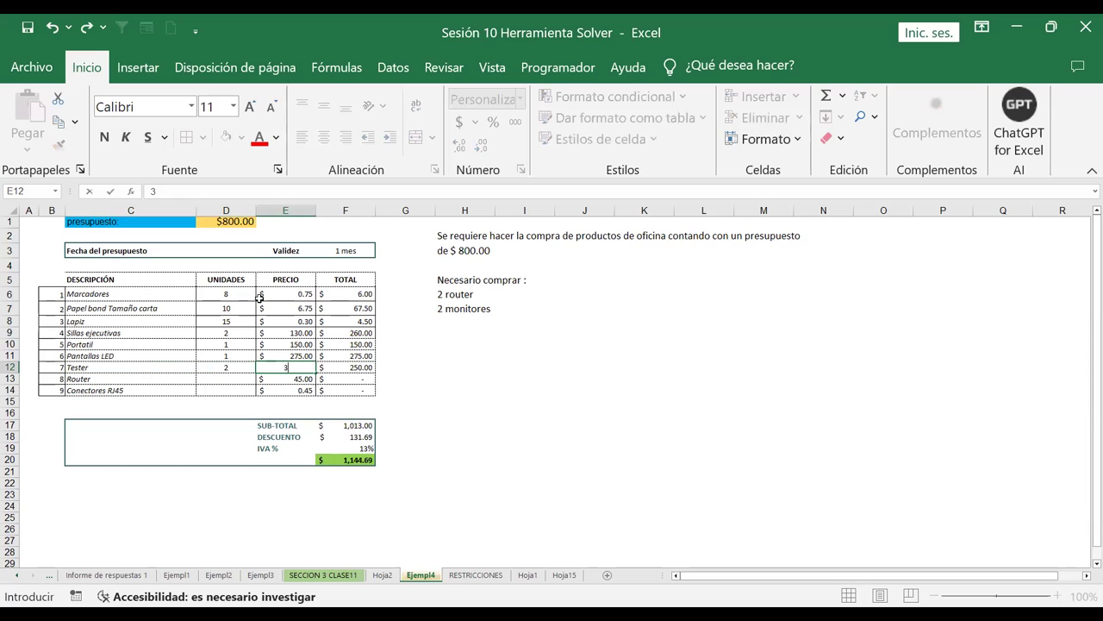
type("0")
key("Tab")
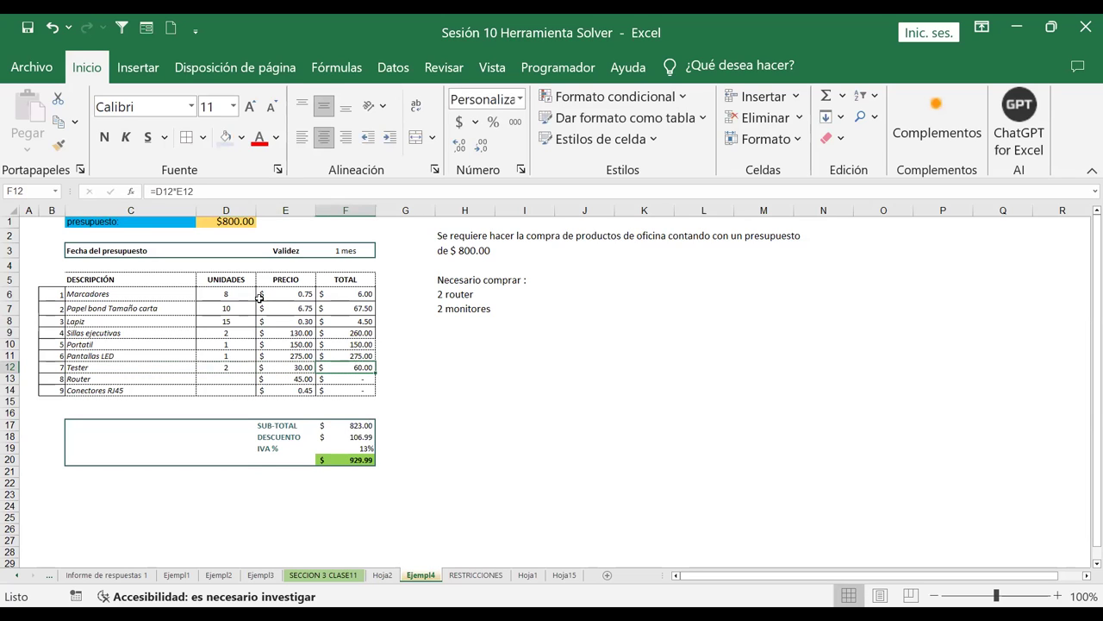
Step: Set the Router quantity to 4 units
key("Return")
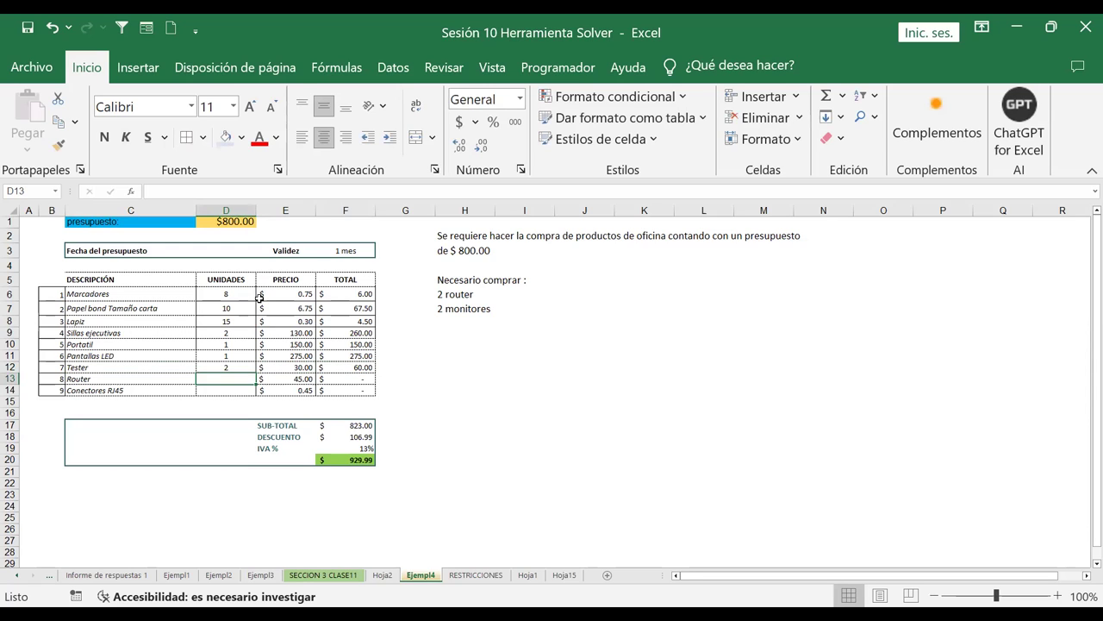
type("4")
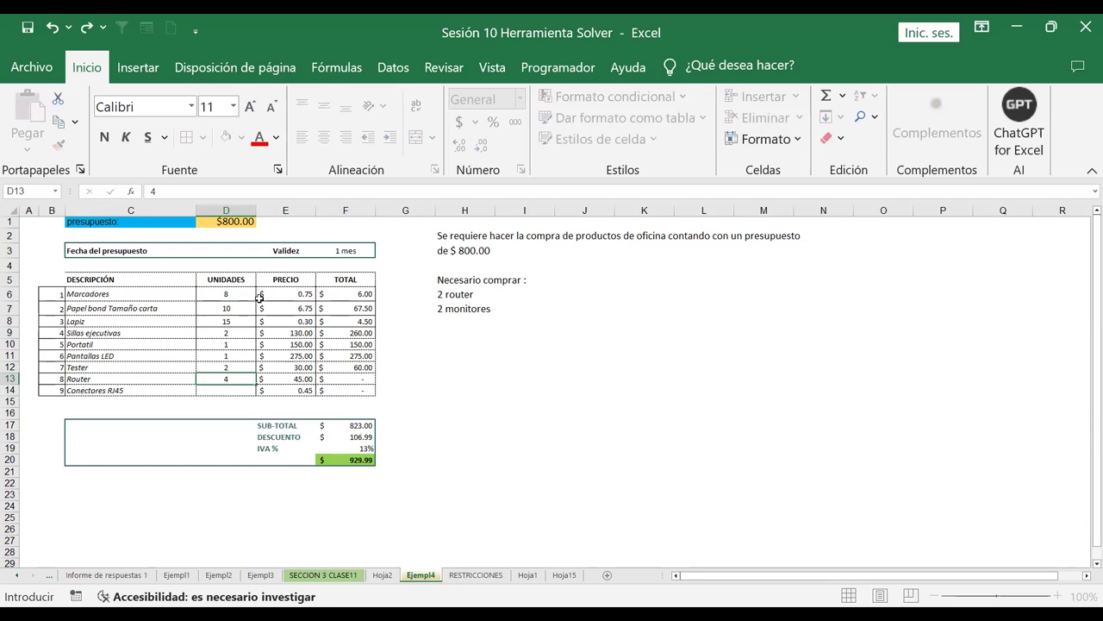
key("Tab")
key("Up")
key("Up")
key("Up")
key("Up")
key("Up")
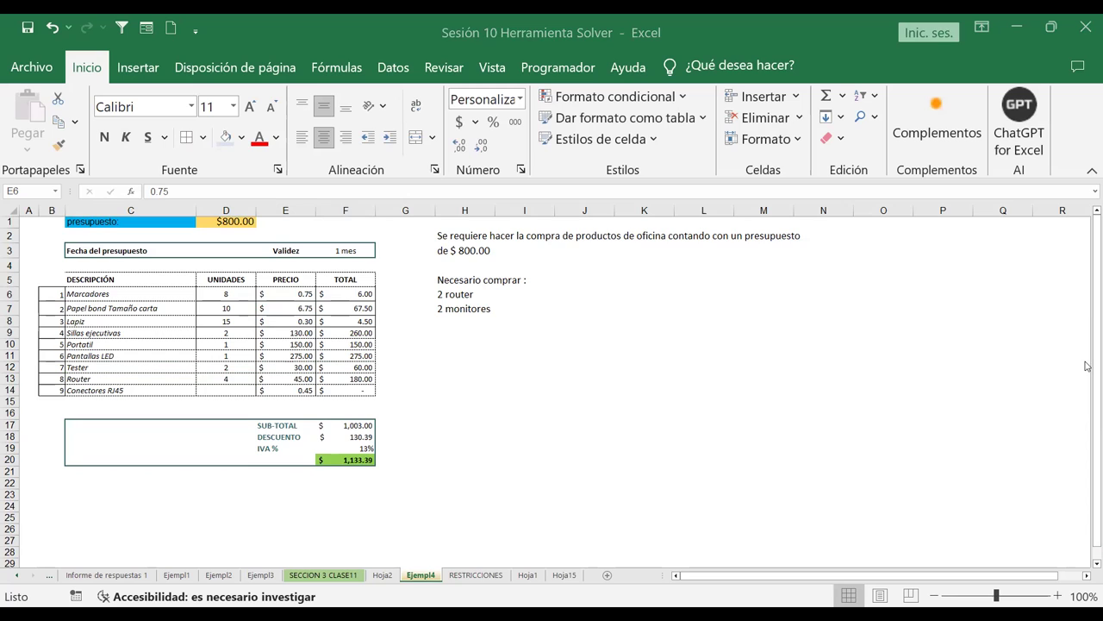
Step: Change the budget in D1 from 800 to $1,000.00
left_click(218, 219)
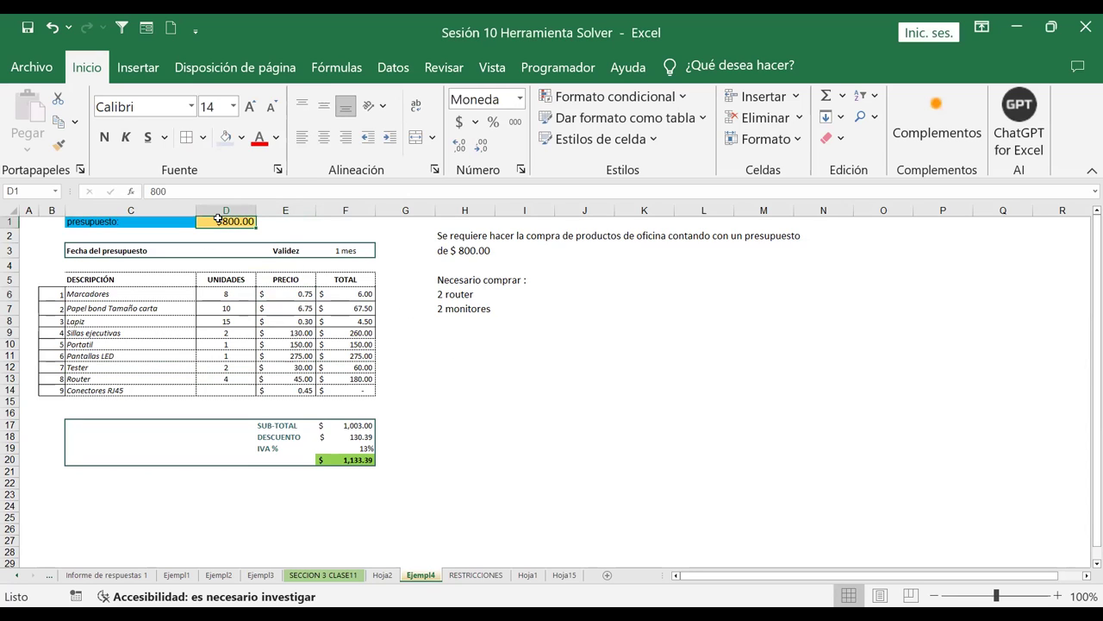
double_click(218, 220)
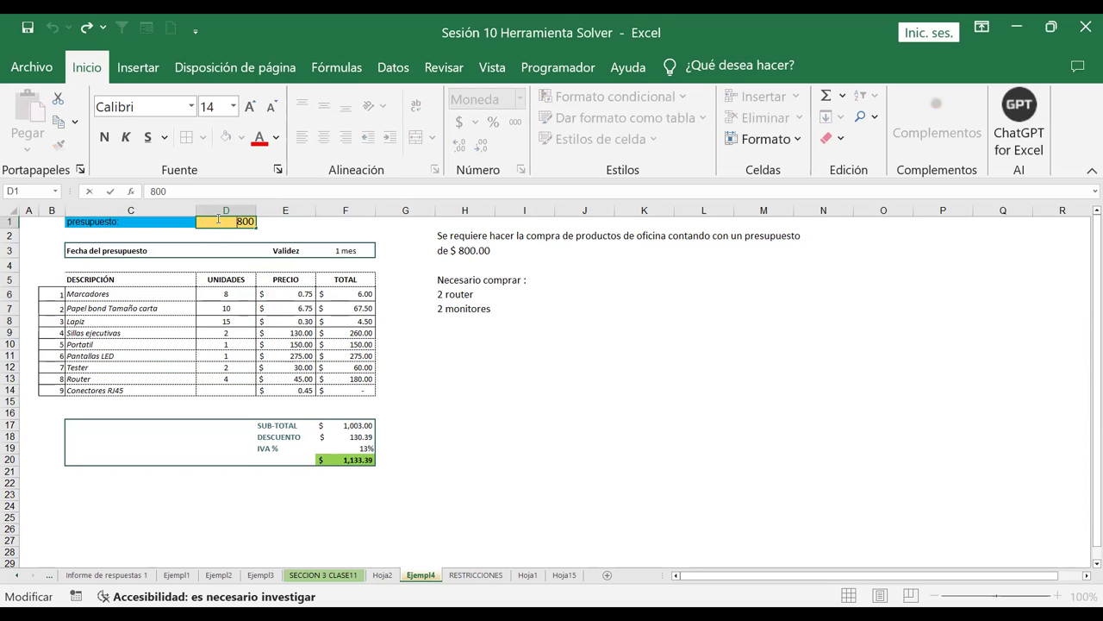
type("10")
key("Delete")
key("Return")
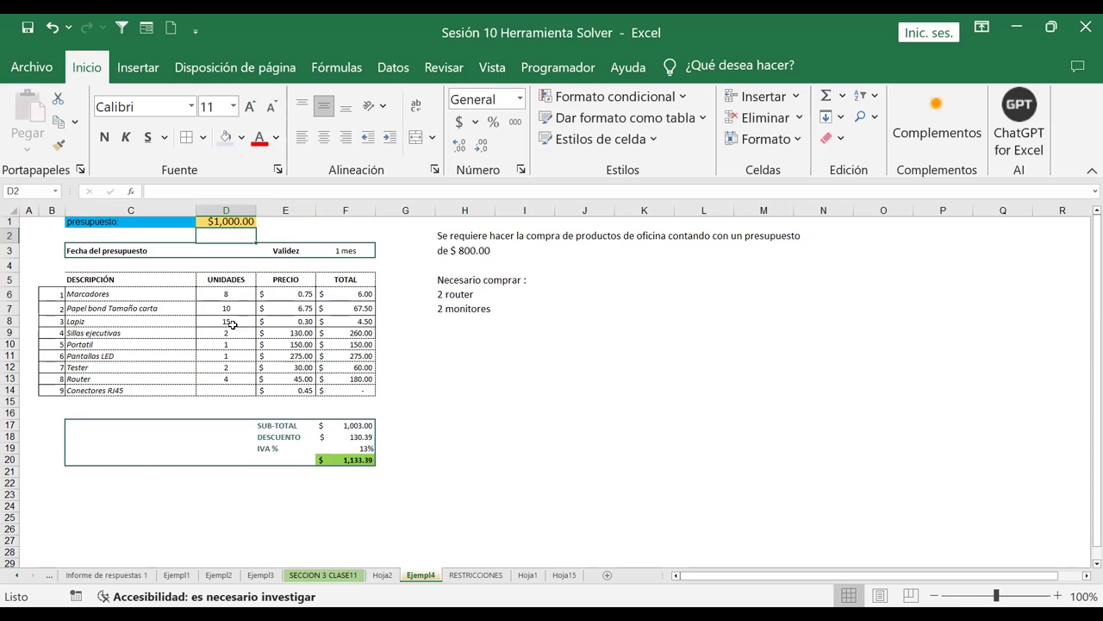
Step: Update the note in H3 to read 'de $ 1000.00'
left_click(449, 249)
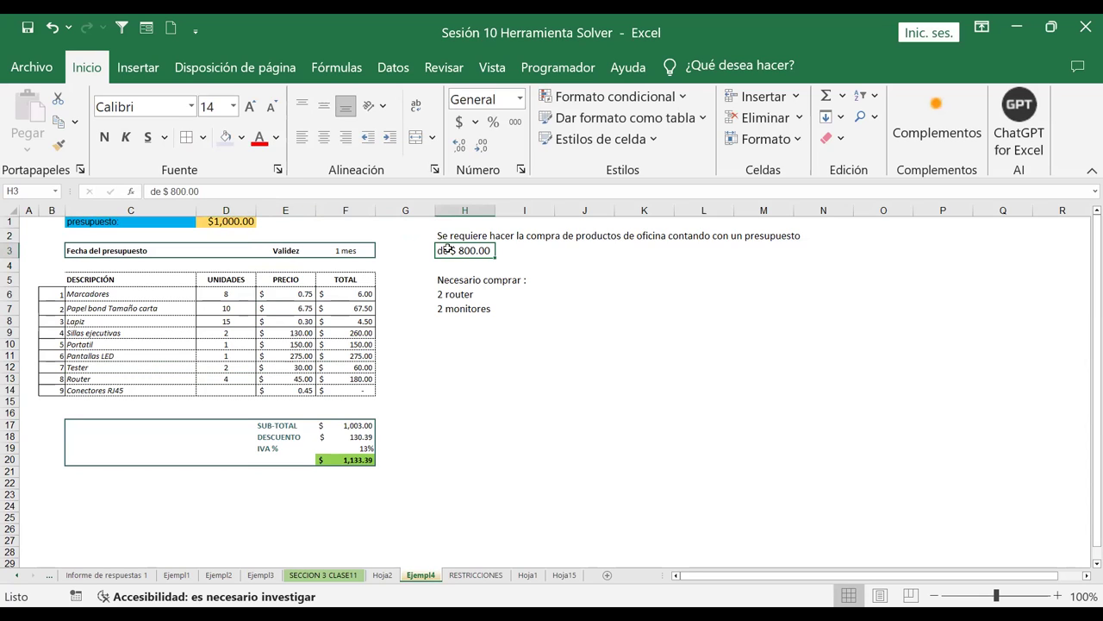
double_click(449, 249)
key("Left")
key("Left")
key("Left")
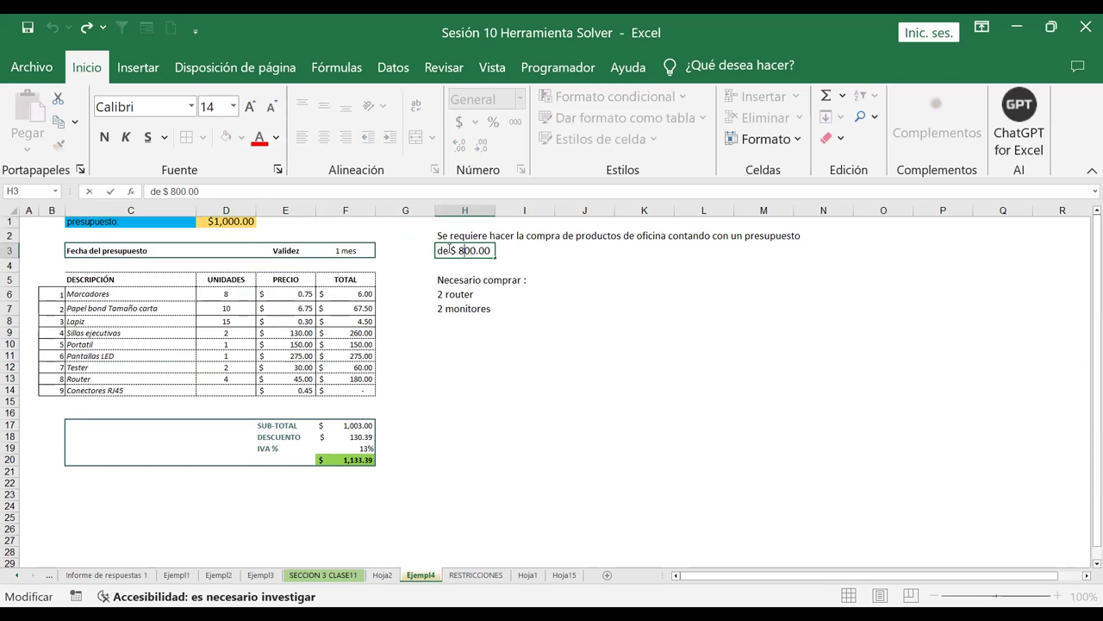
type("10")
key("Delete")
key("Return")
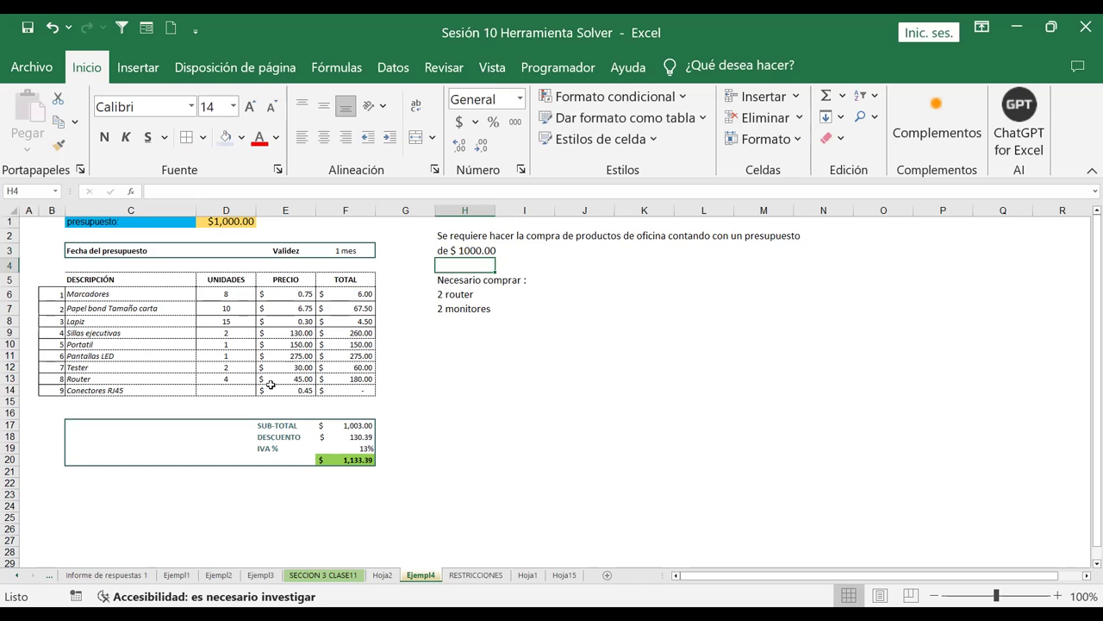
Step: Set Conectores RJ45 units to 100
left_click(220, 390)
type("100")
key("Return")
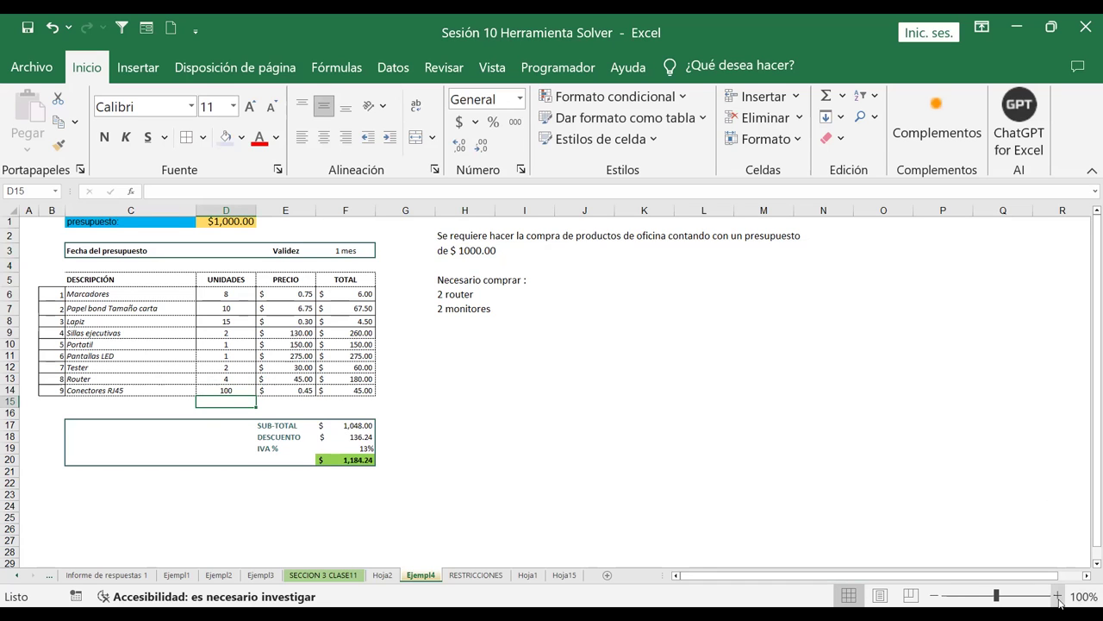
Step: Zoom Ejempl4 to 120%, select the Fecha del presupuesto cell, and show the Datos tools
left_click(1058, 596)
left_click(1058, 597)
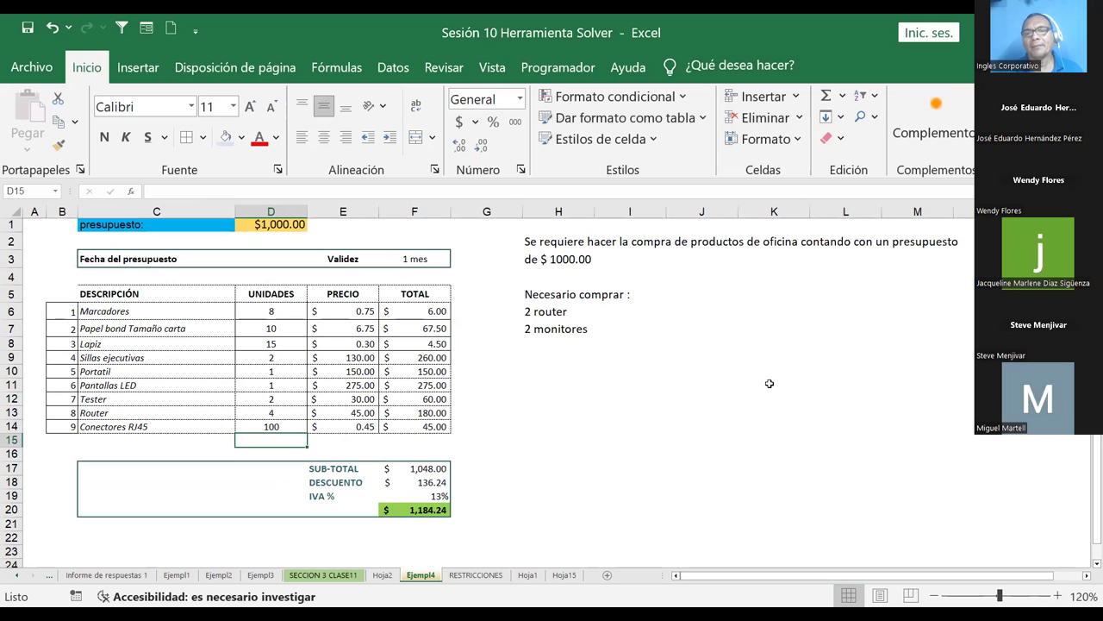
left_click(102, 259)
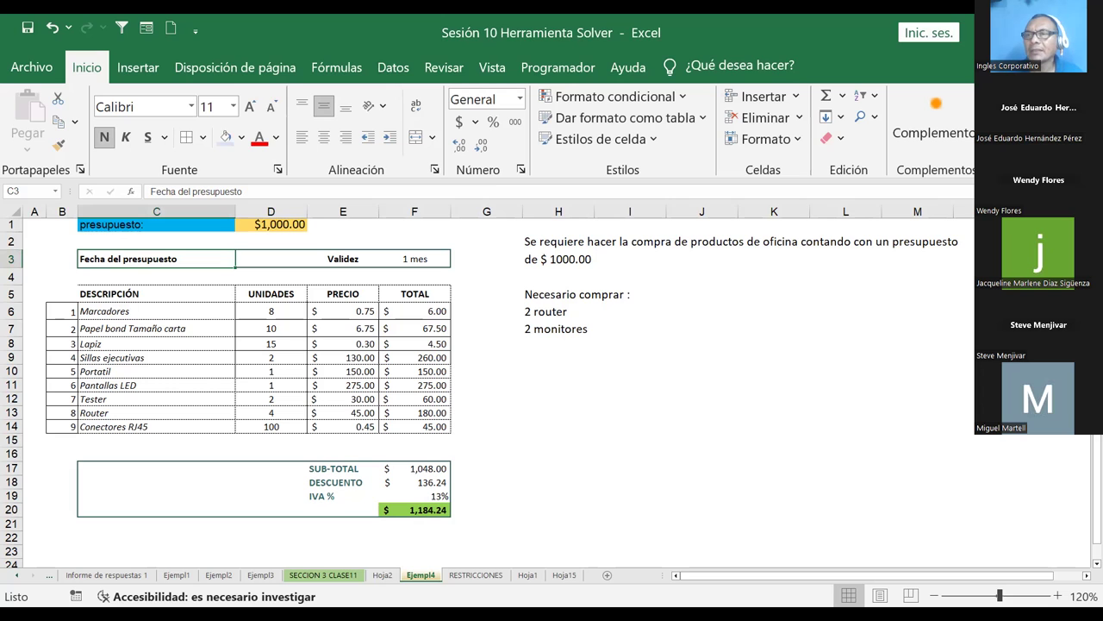
left_click(395, 68)
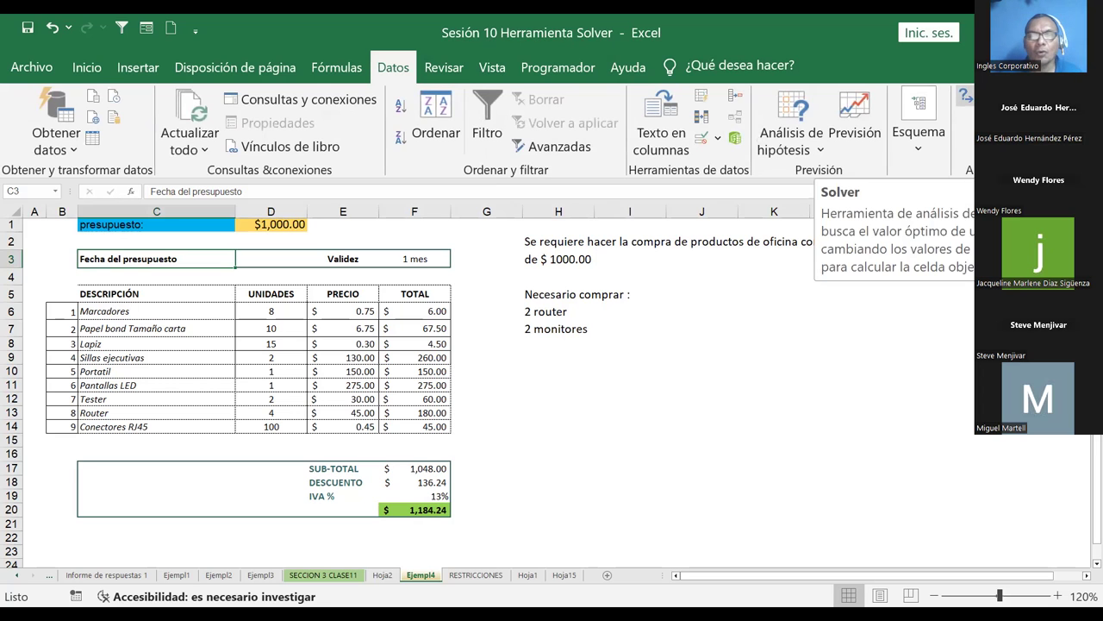
Step: In Solver, set the objective cell to $F$20 with Valor de 1000
left_click(965, 96)
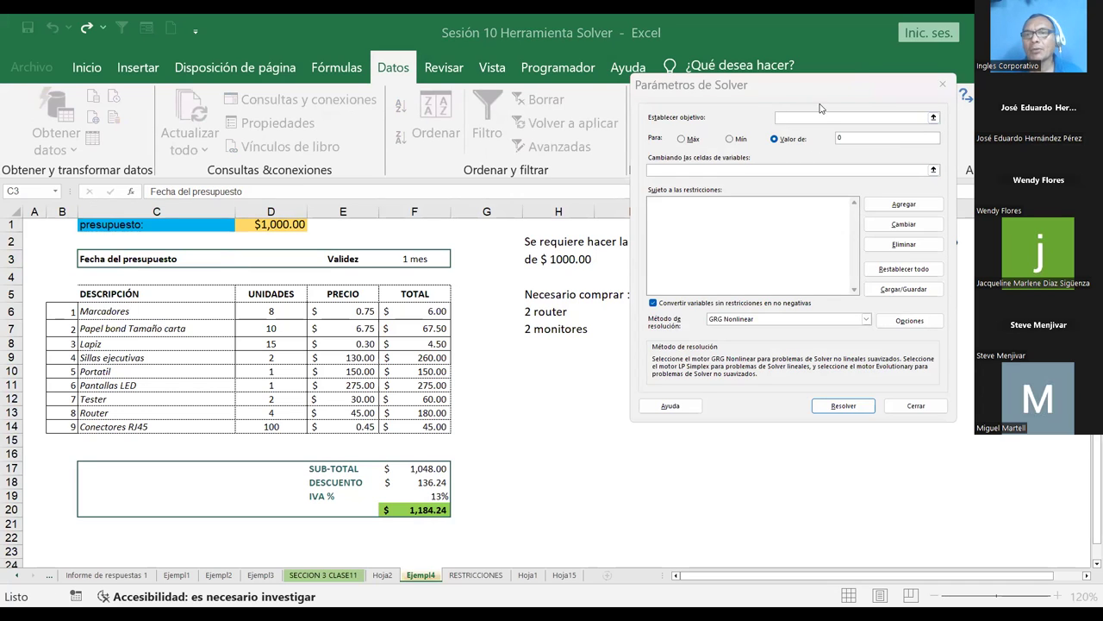
left_click(683, 139)
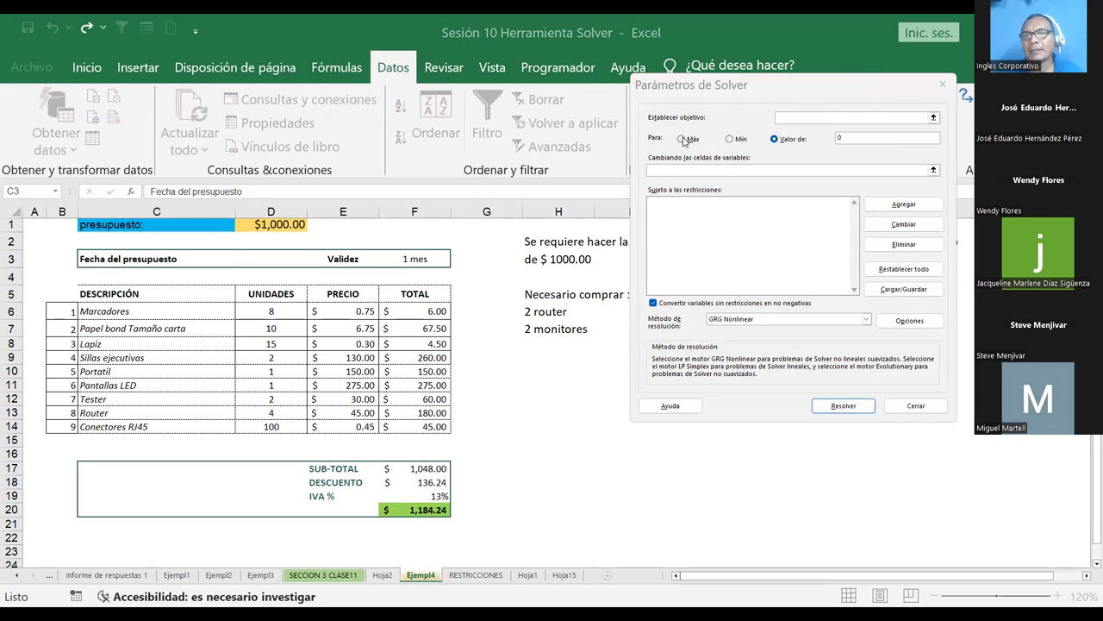
left_click(732, 139)
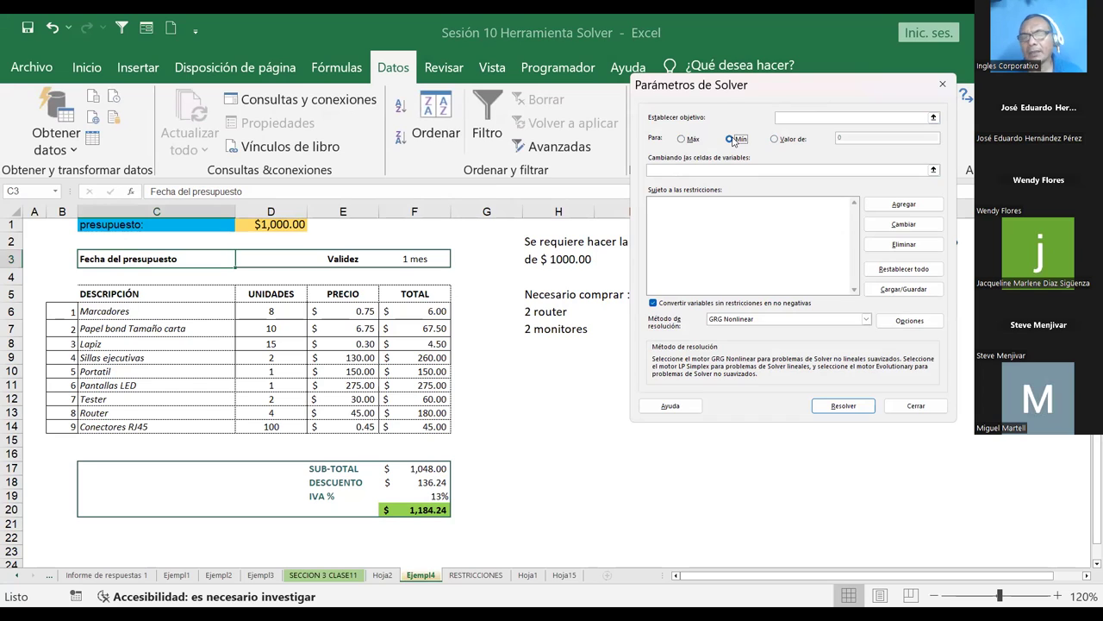
left_click(775, 139)
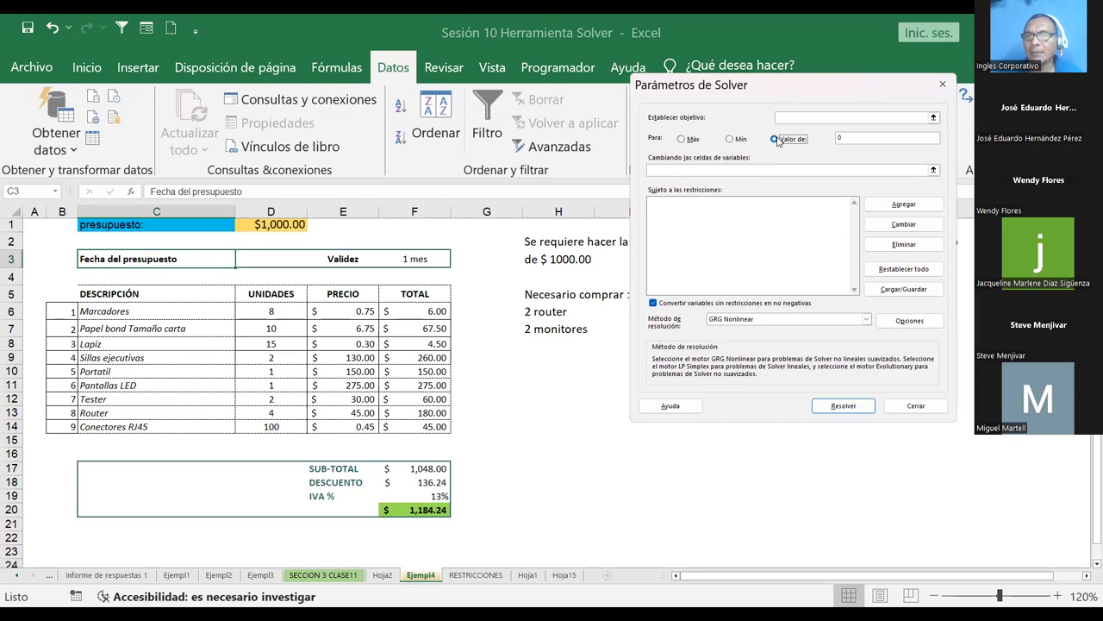
left_click(794, 116)
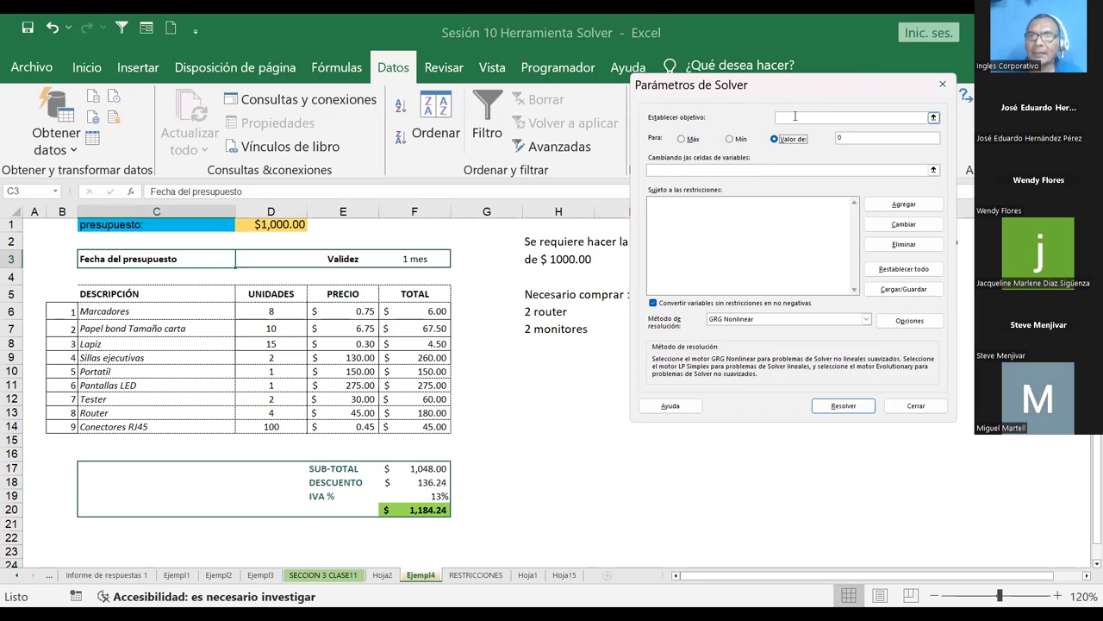
left_click(933, 118)
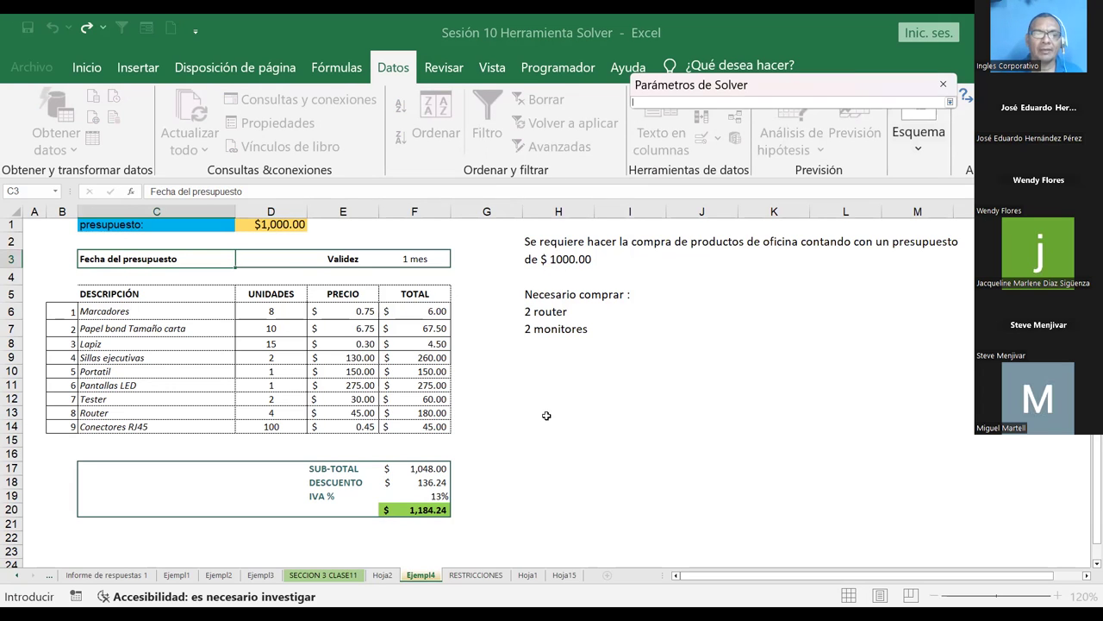
left_click(417, 509)
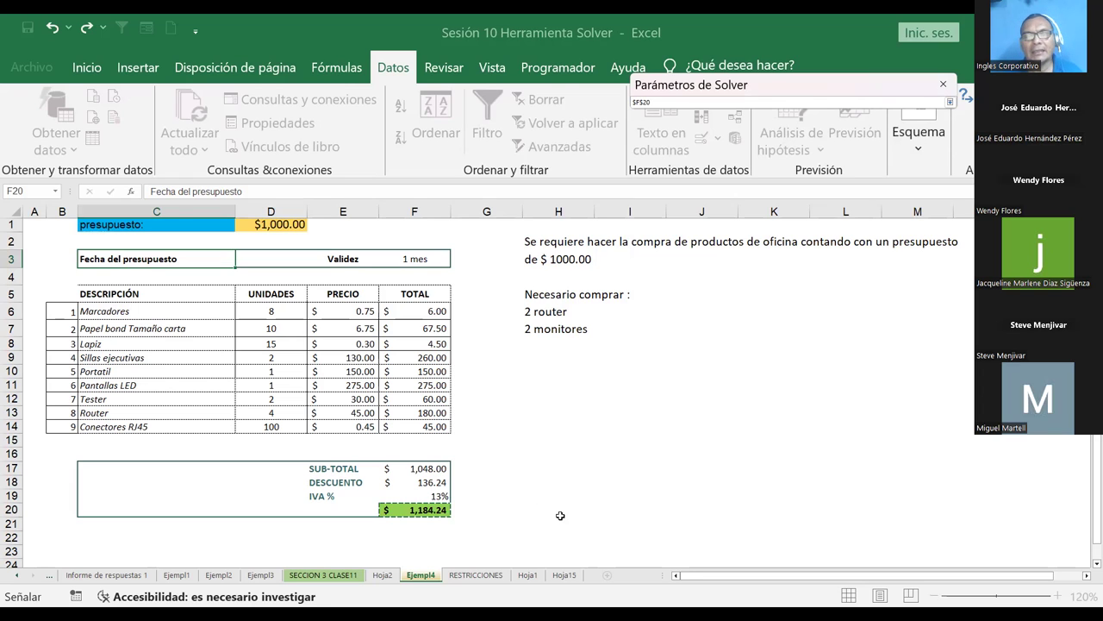
left_click(951, 102)
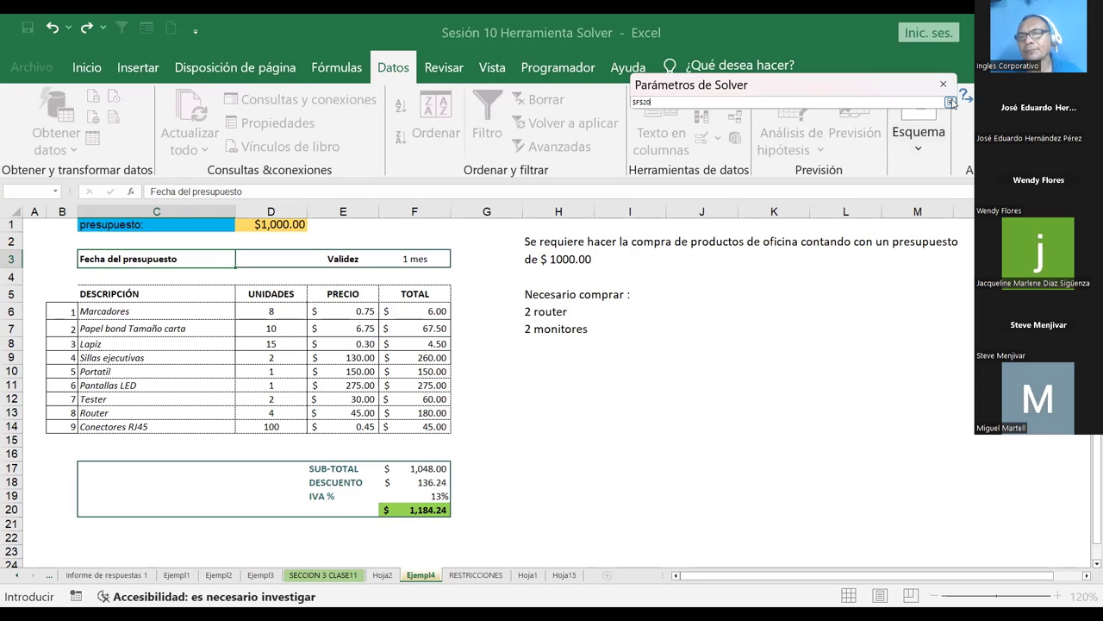
left_click(858, 138)
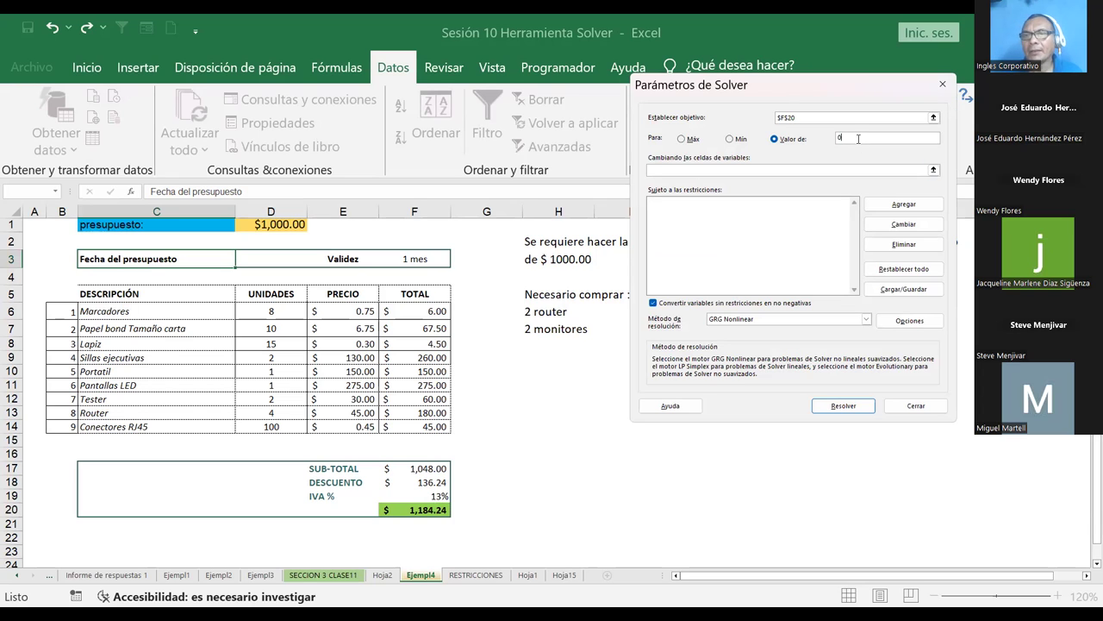
key("BackSpace")
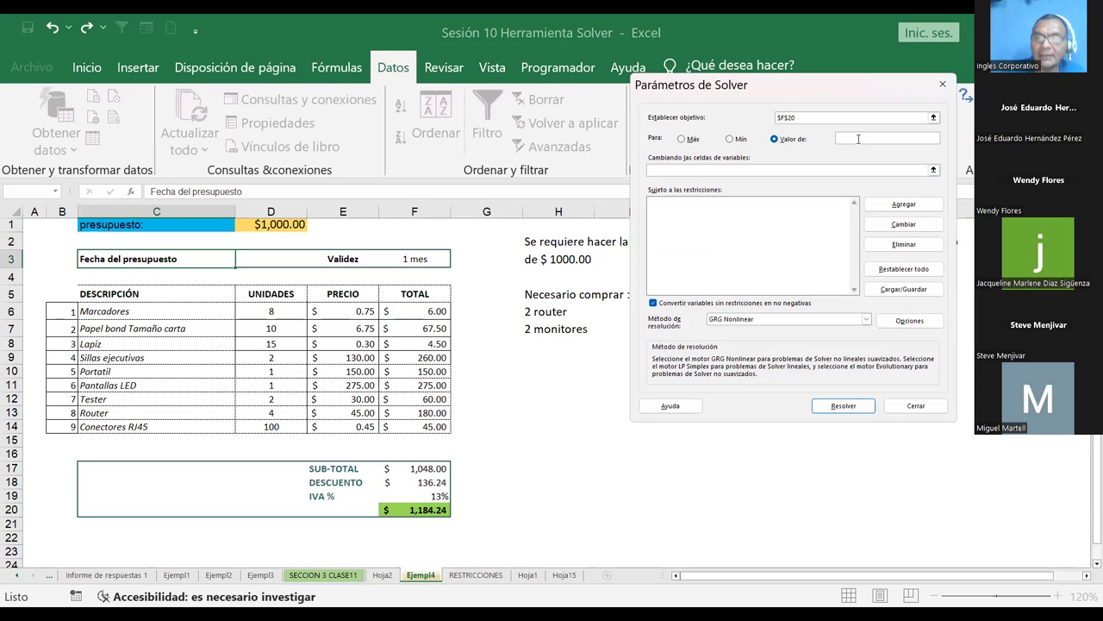
type("1000")
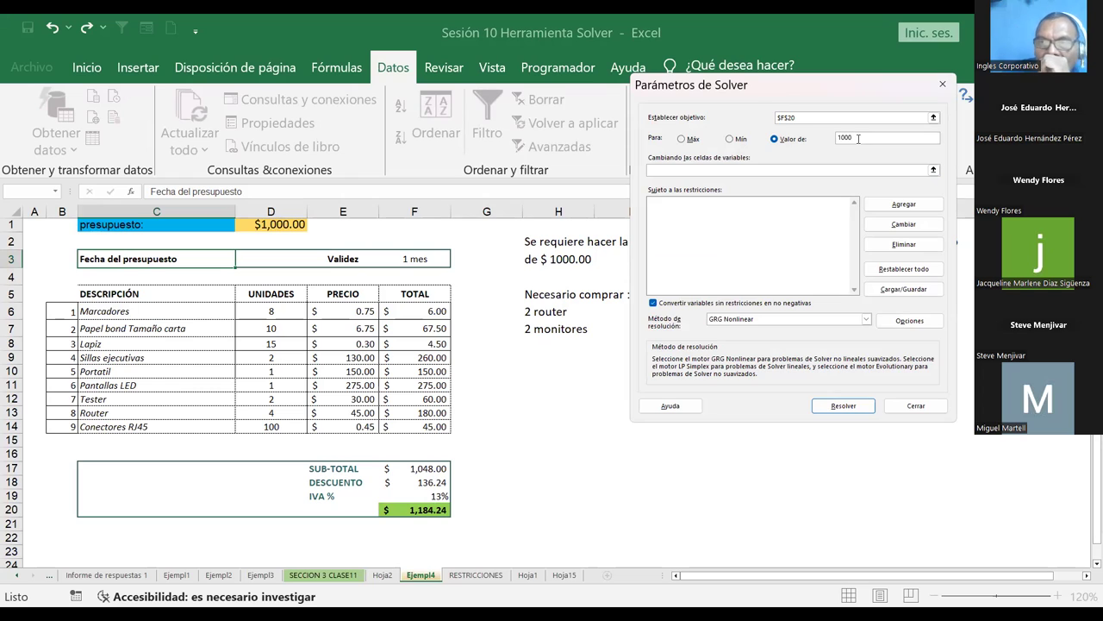
left_click(659, 170)
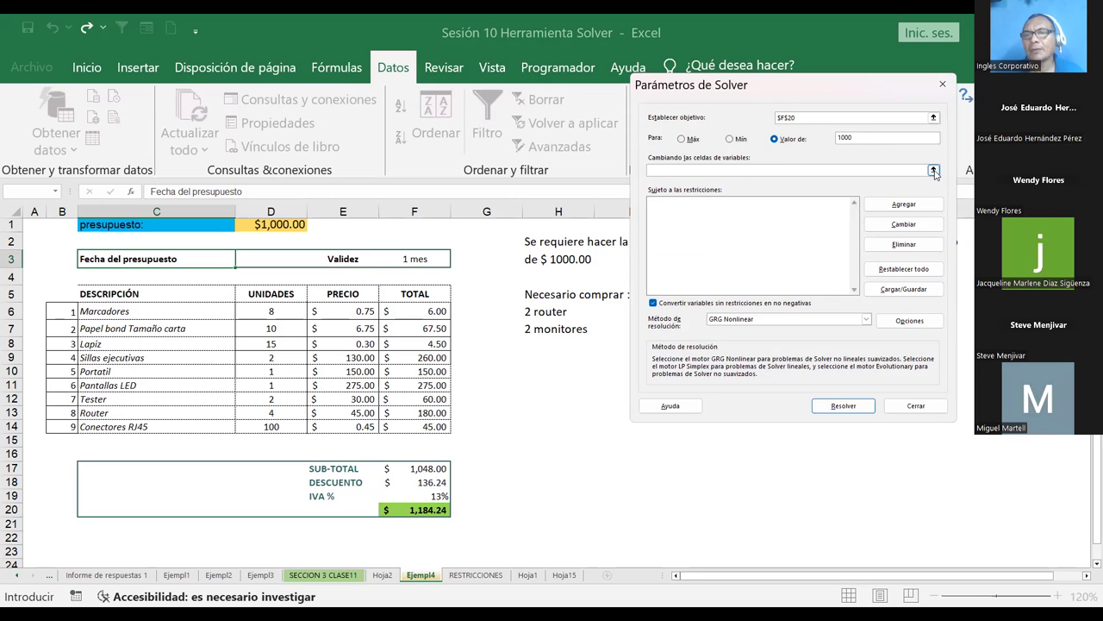
Step: Set the Solver variable cells to the UNIDADES range $D$6:$D$14
left_click(934, 171)
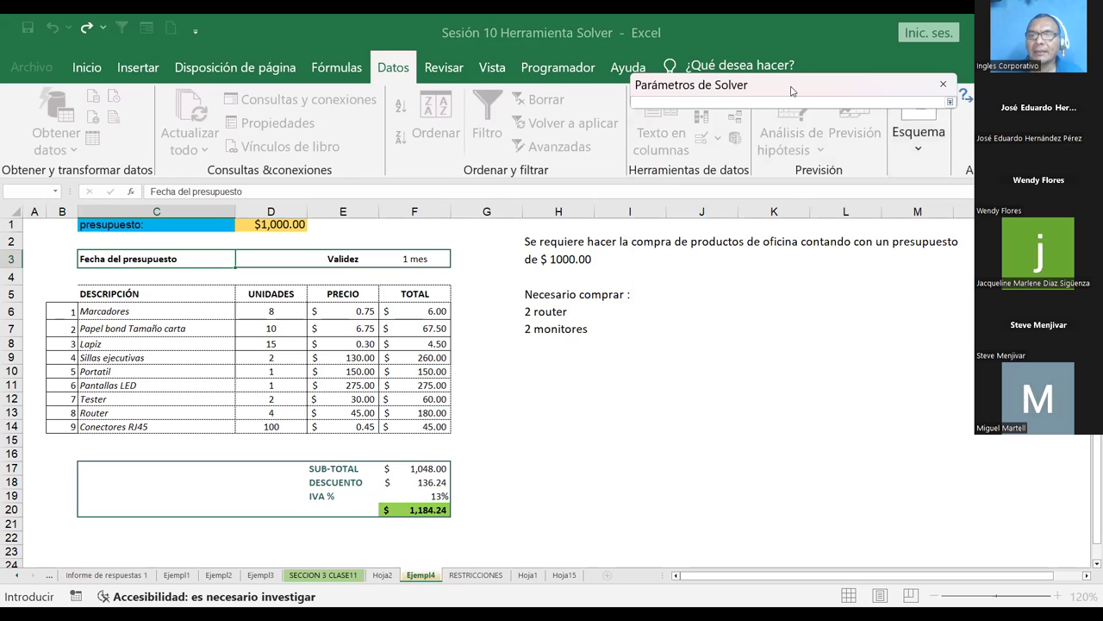
left_click_drag(791, 89, 781, 386)
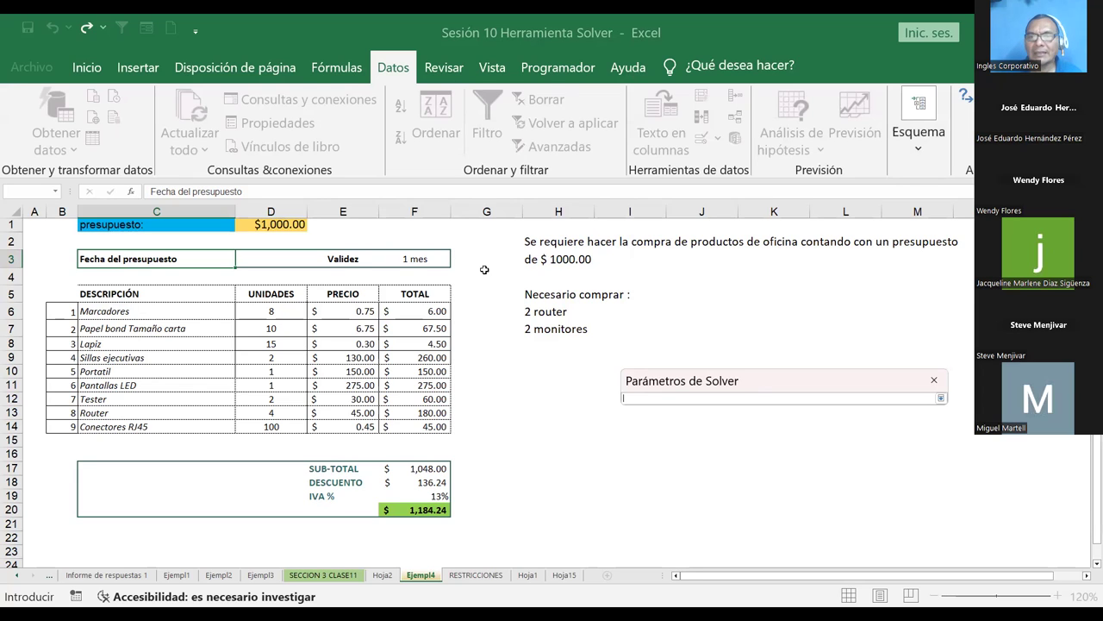
left_click(941, 399)
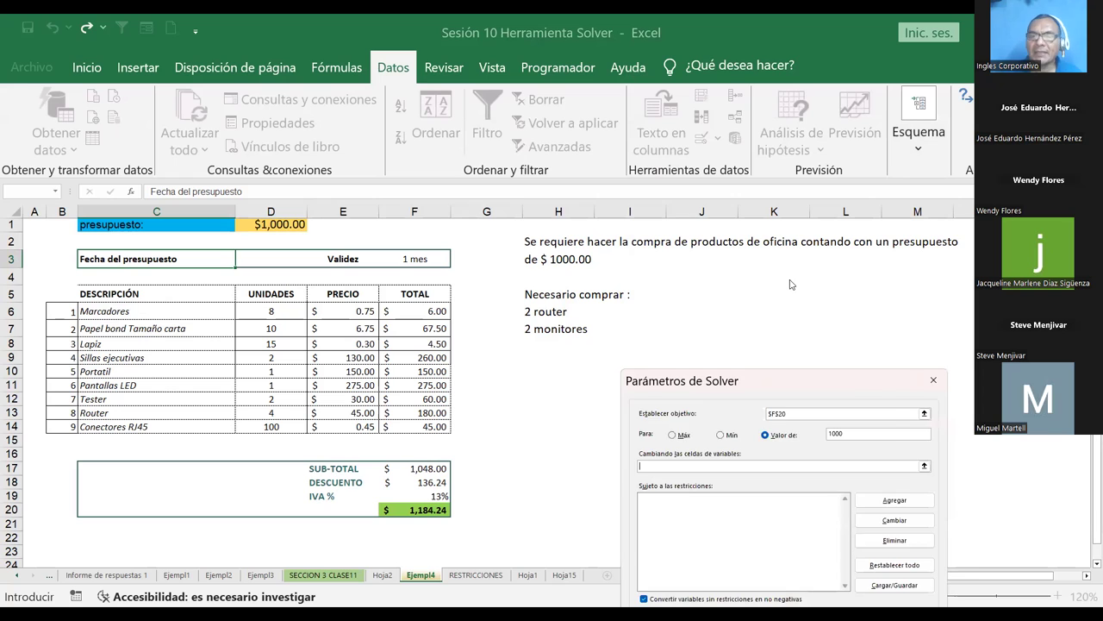
left_click(268, 311)
left_click(268, 422, "shift")
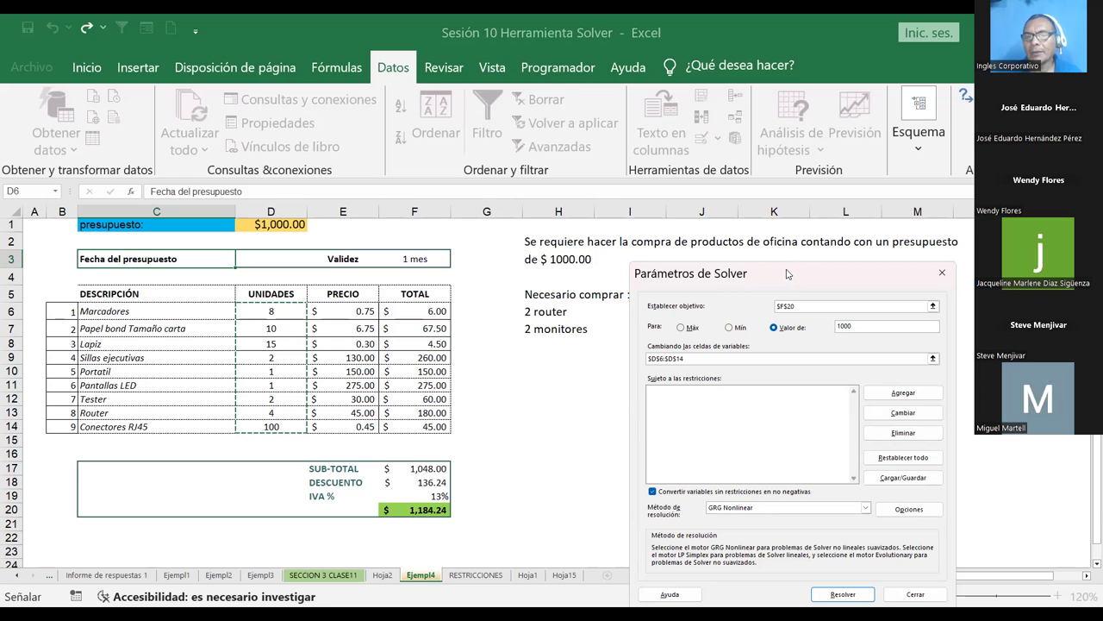
left_click_drag(787, 273, 759, 193)
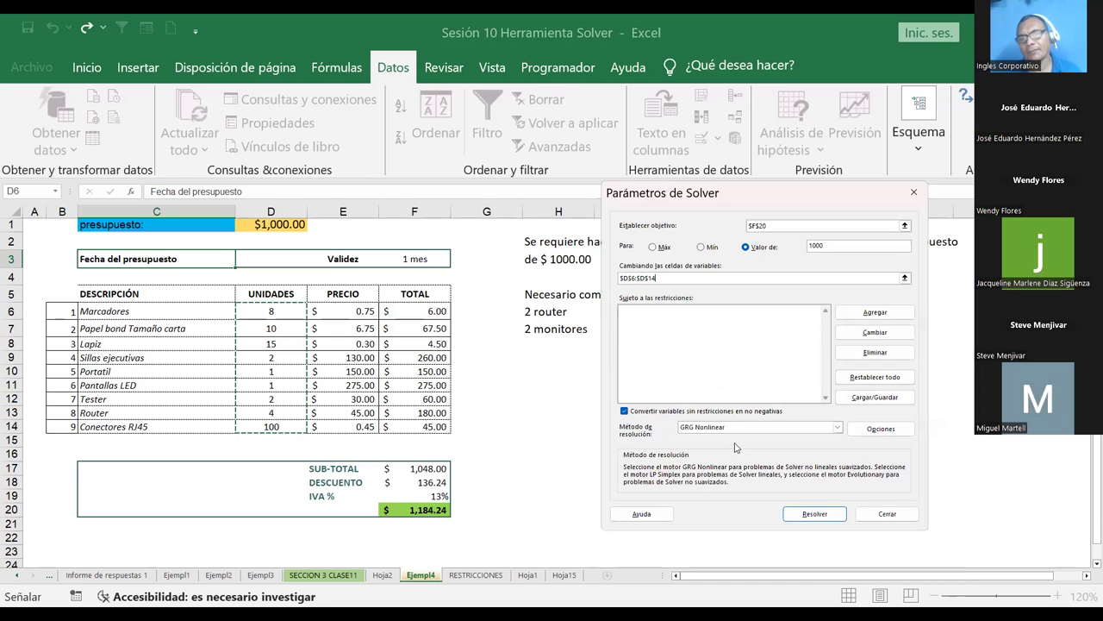
left_click(838, 428)
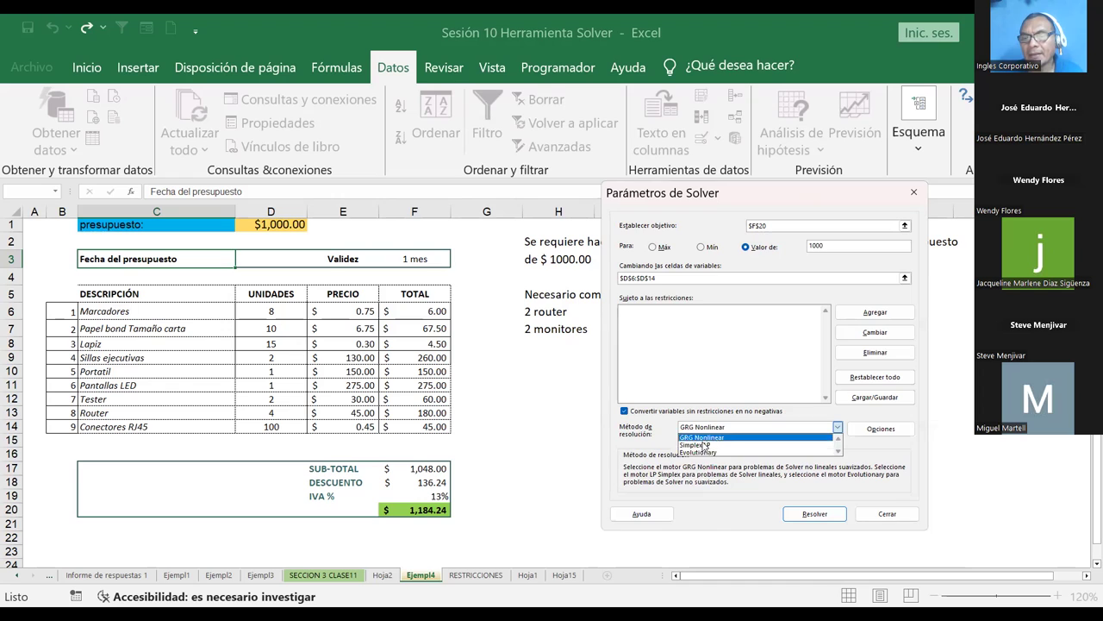
left_click(713, 429)
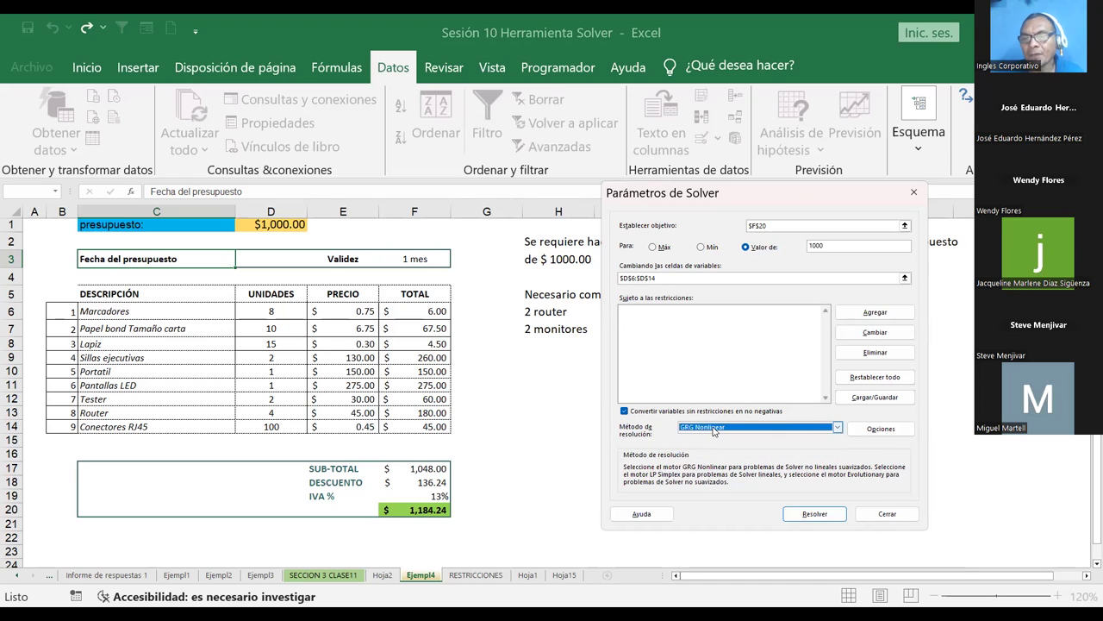
left_click(714, 428)
left_click(694, 437)
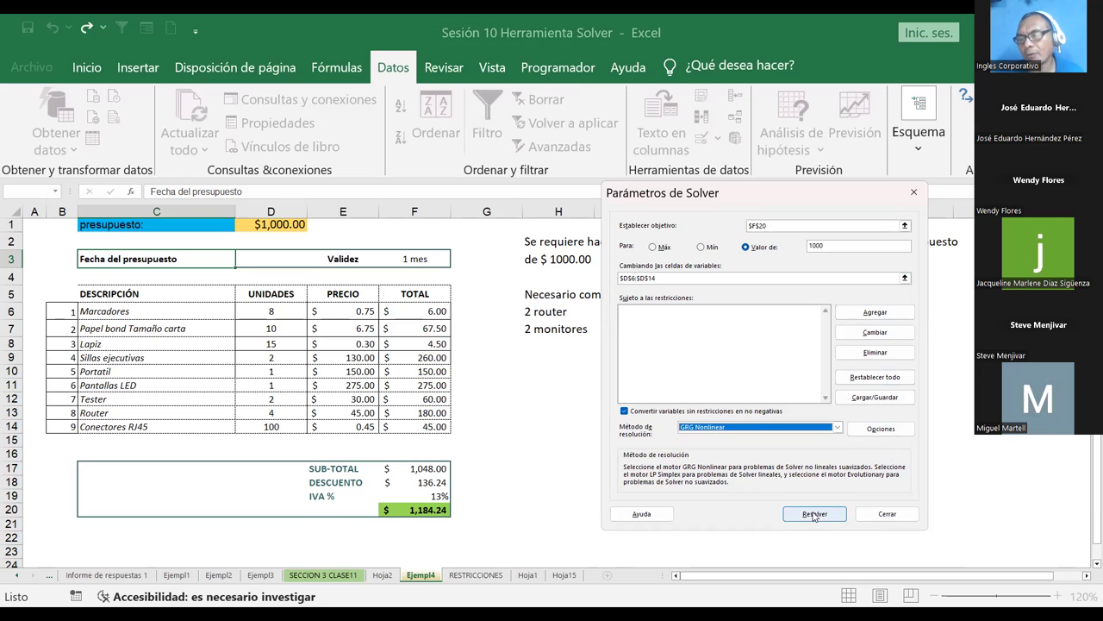
Step: Run Solver, restore the original values, and generate the Responder answer report
left_click(816, 515)
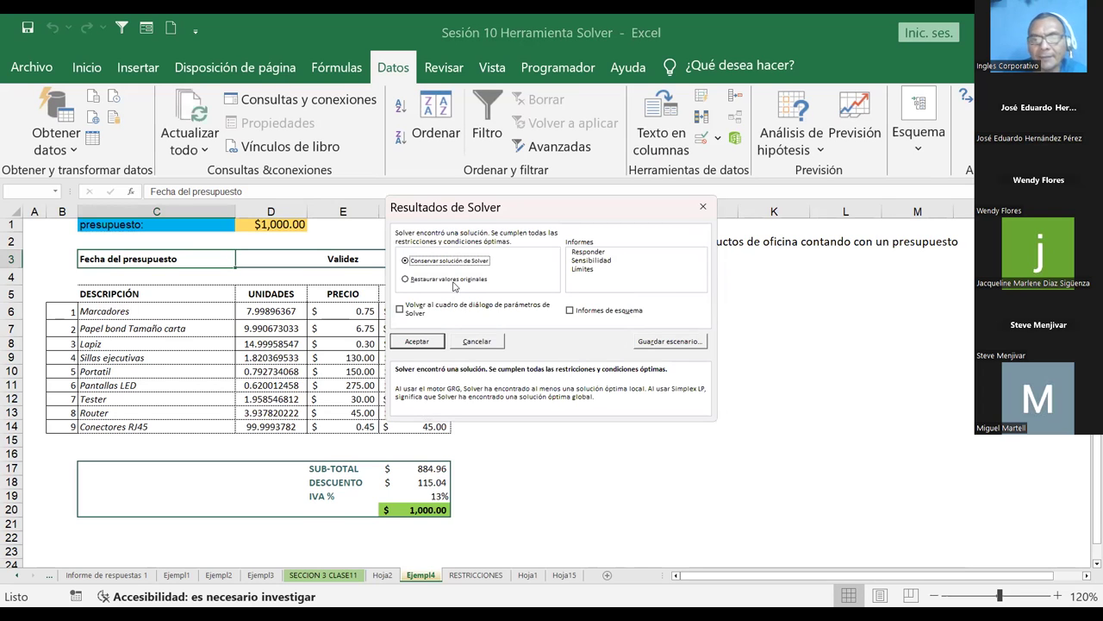
left_click_drag(431, 211, 576, 306)
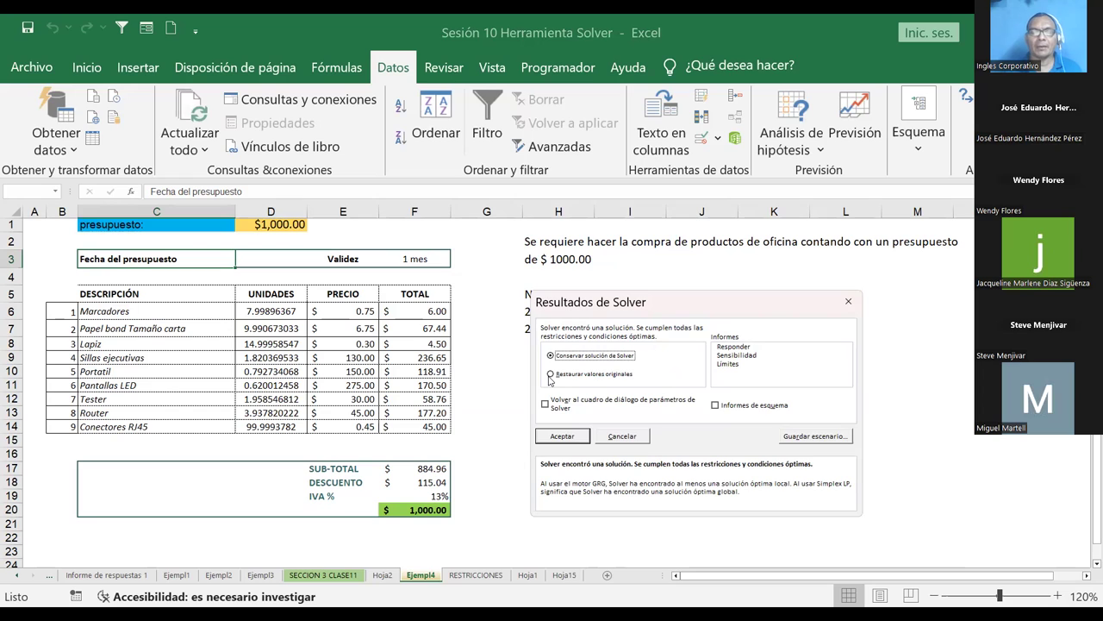
left_click(716, 405)
left_click(735, 346)
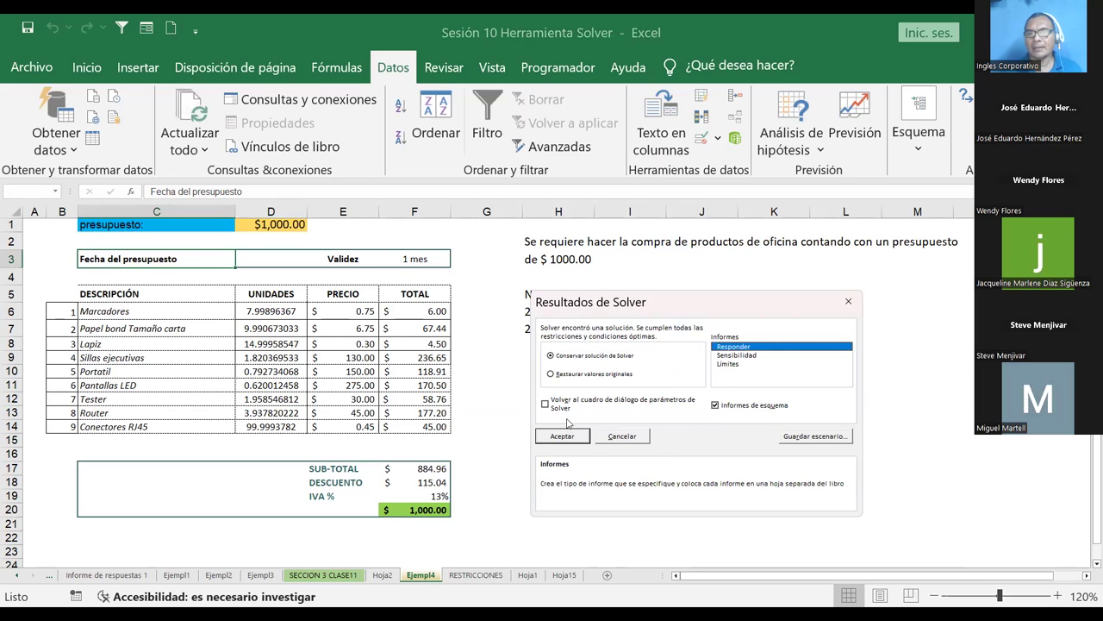
left_click(551, 375)
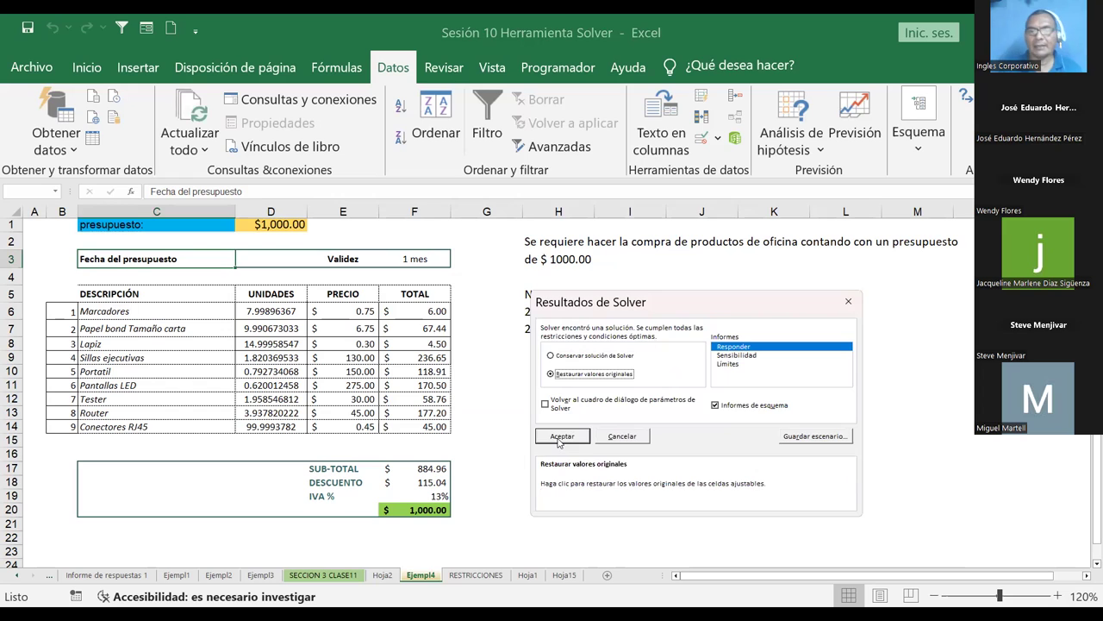
left_click(560, 436)
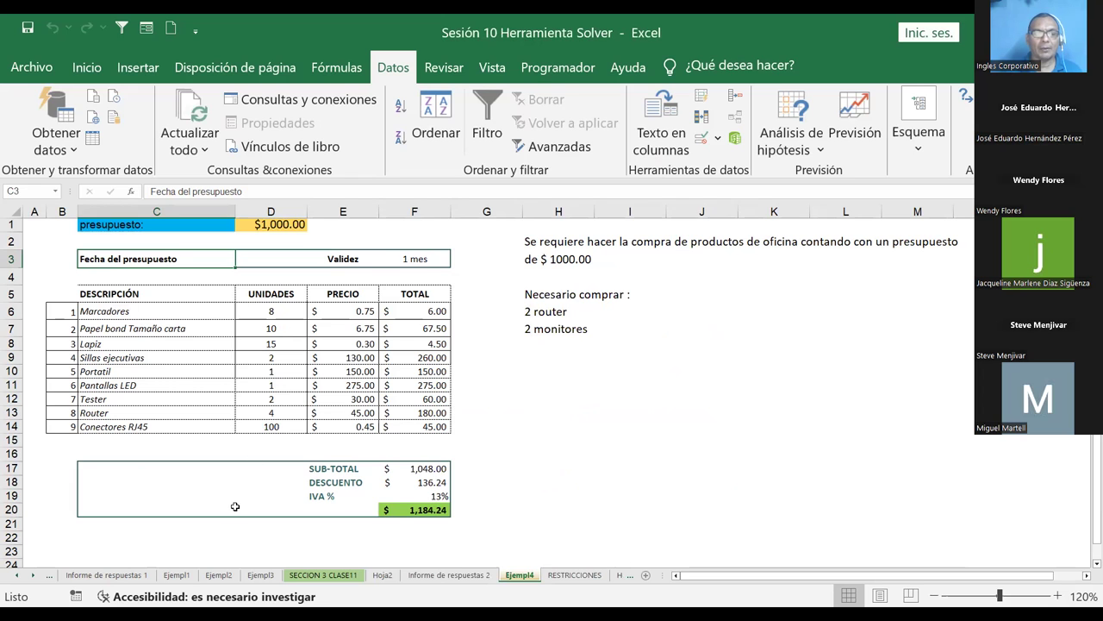
Step: Bring up the Informe de respuestas 2 answer report, glancing at Informe de respuestas 1, Hoja2 and SECCION 3 CLASE11
left_click(103, 575)
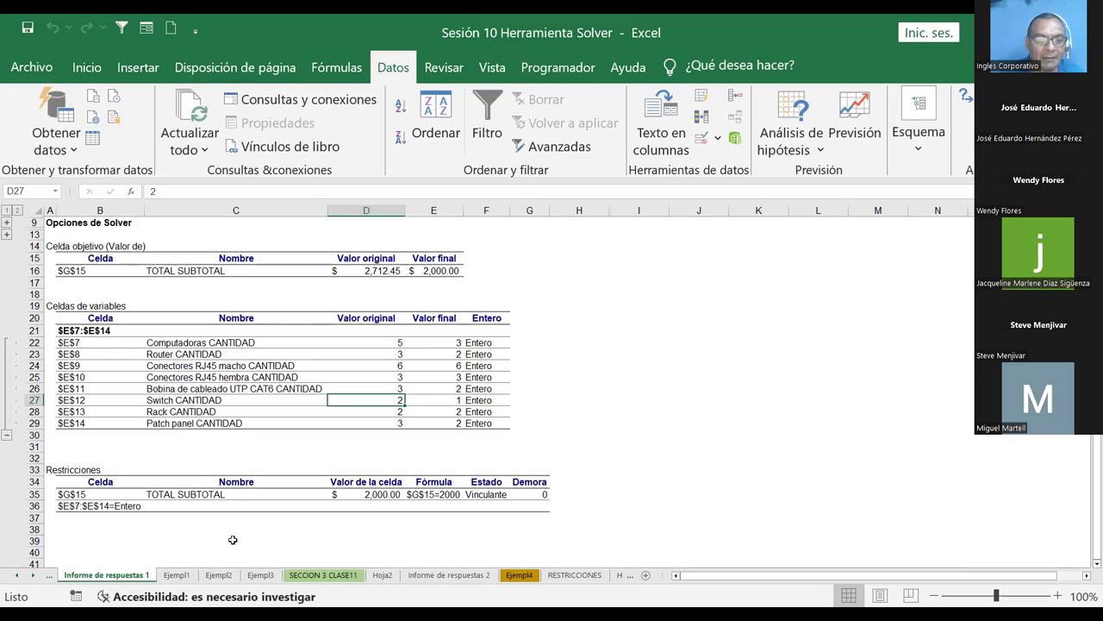
left_click(474, 575)
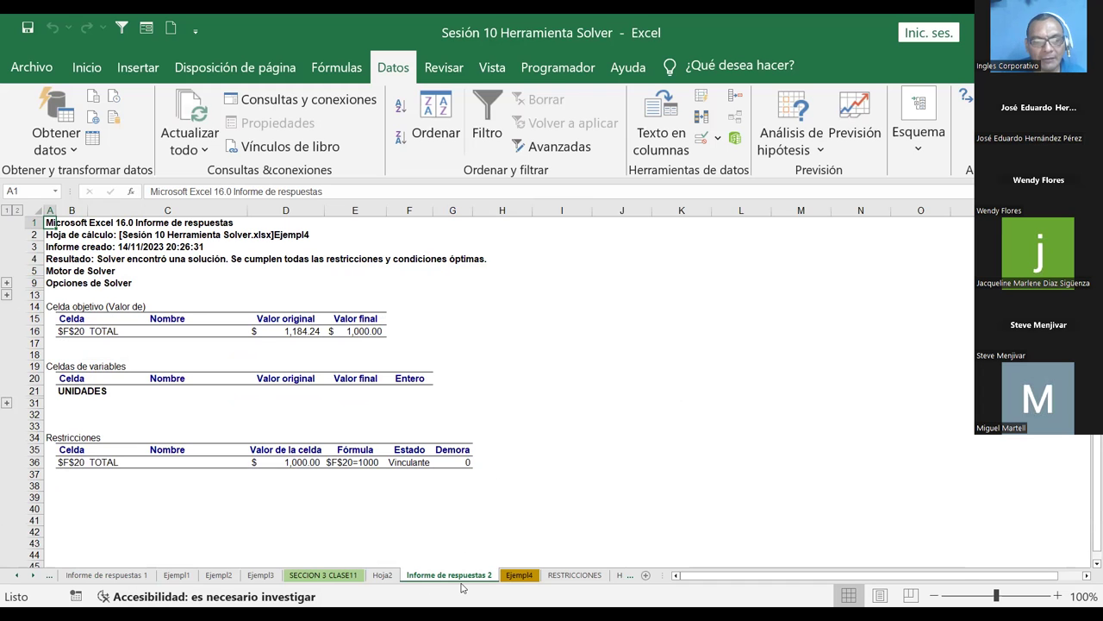
left_click(384, 576)
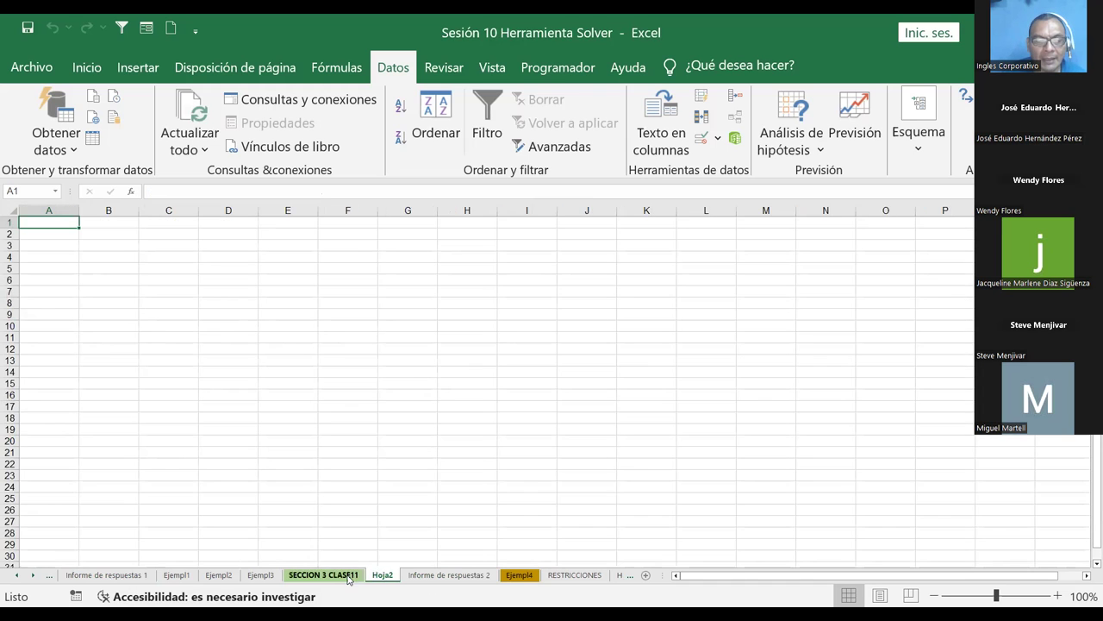
left_click(349, 578)
left_click(427, 575)
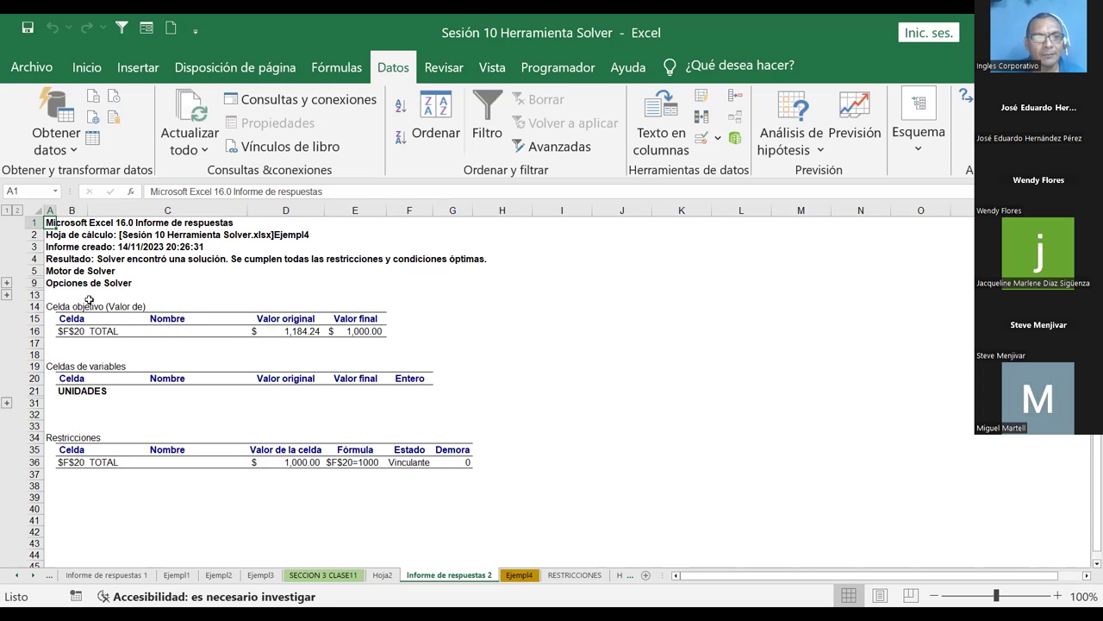
Step: Expand the variable-cells outline to list final units like 7.99896367 Marcadores and 99.9993782 Conectores RJ45
left_click(330, 575)
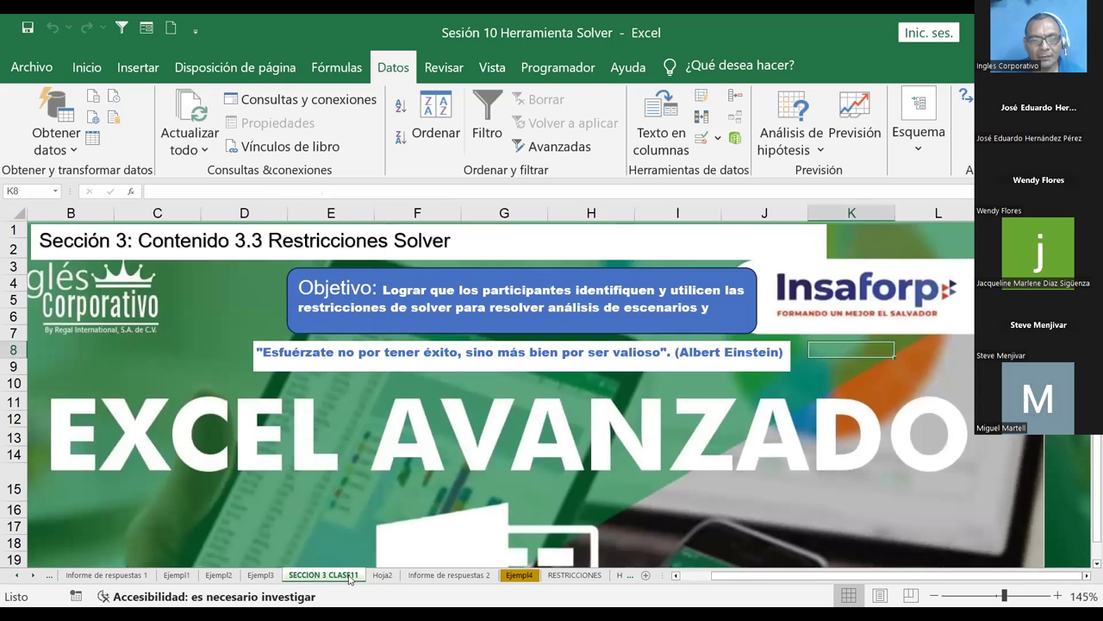
left_click(435, 575)
left_click(344, 575)
left_click(442, 575)
left_click(344, 575)
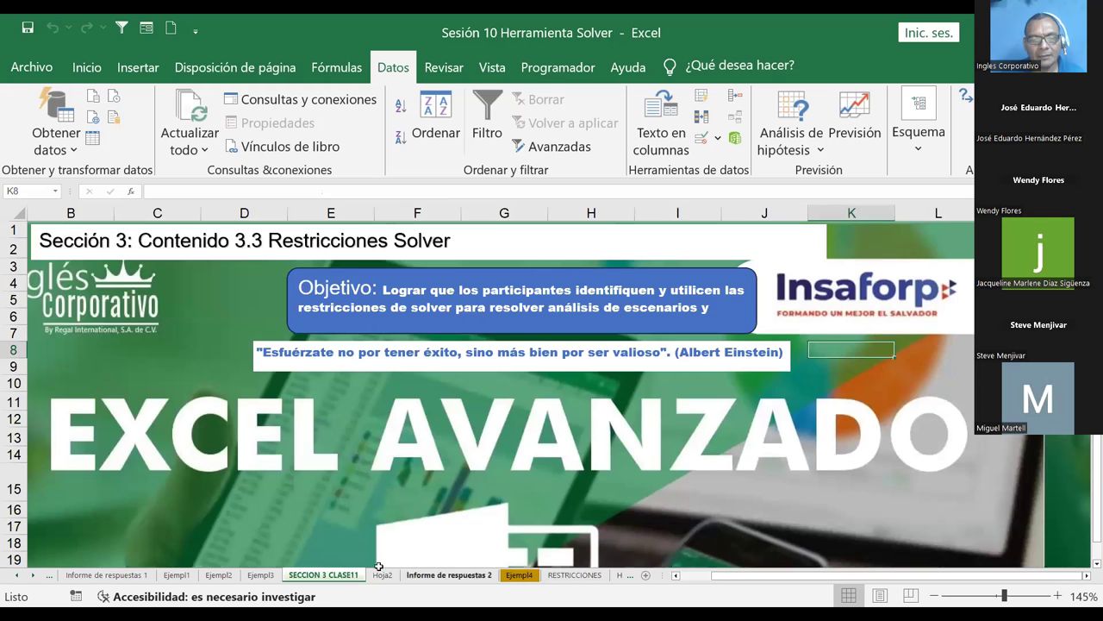
left_click(457, 576)
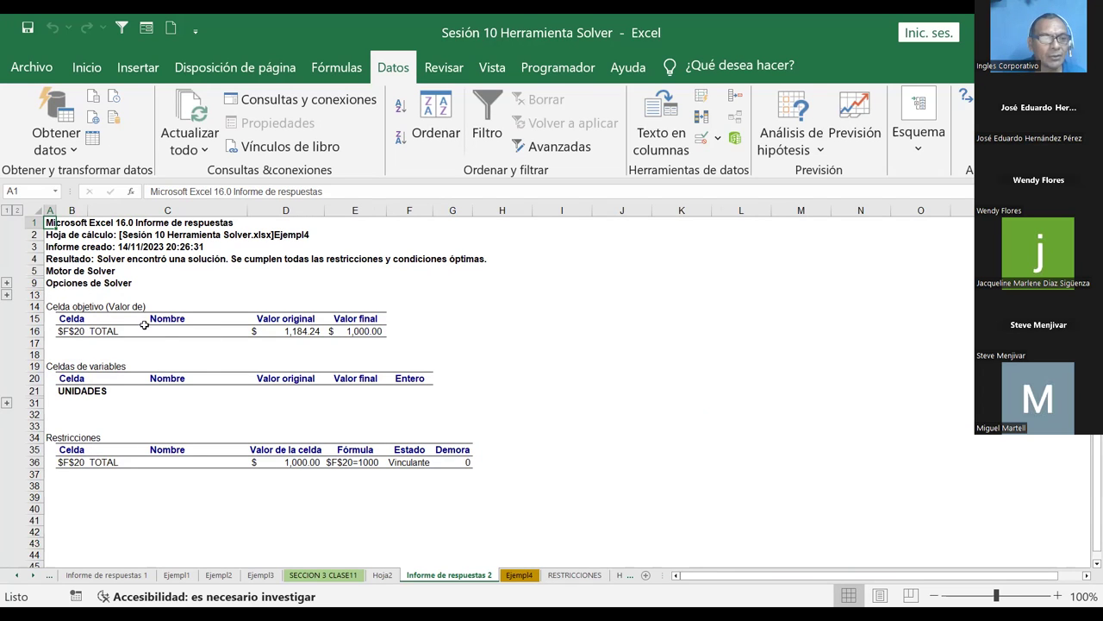
left_click(6, 403)
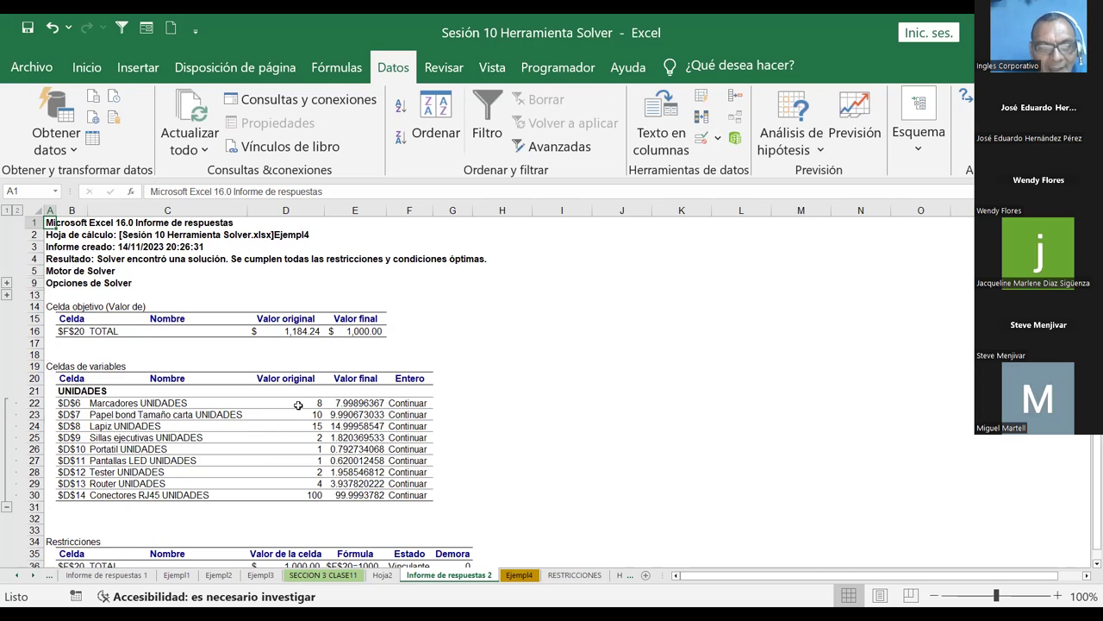
Step: Compare the sums of original units D22:D30 and final values E22:E30
left_click_drag(298, 405, 292, 487)
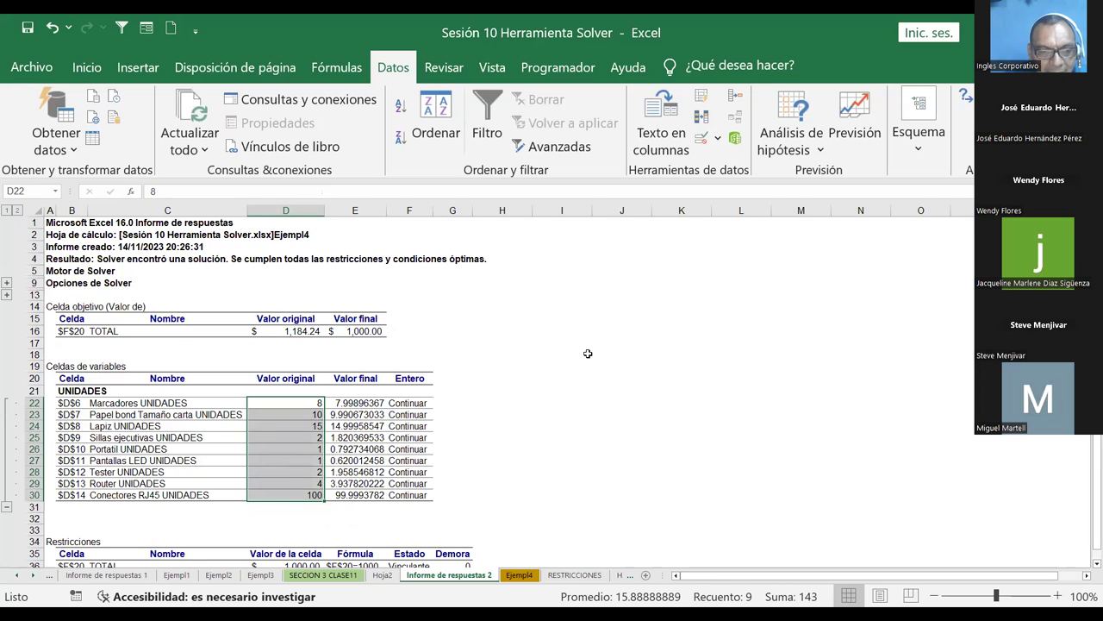
left_click(359, 402)
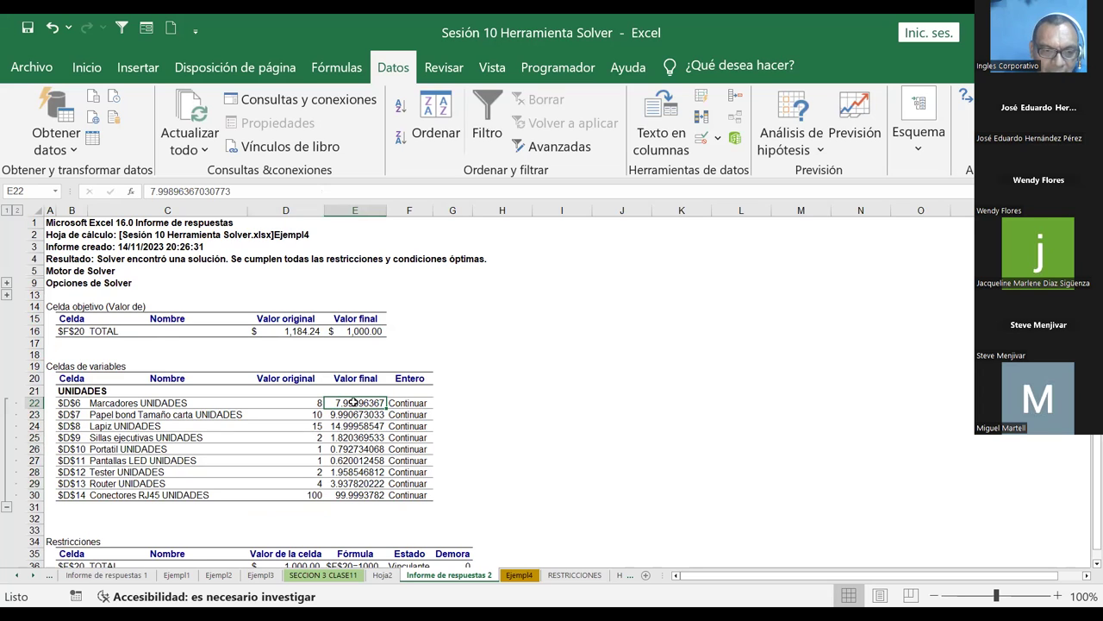
left_click_drag(353, 402, 363, 489)
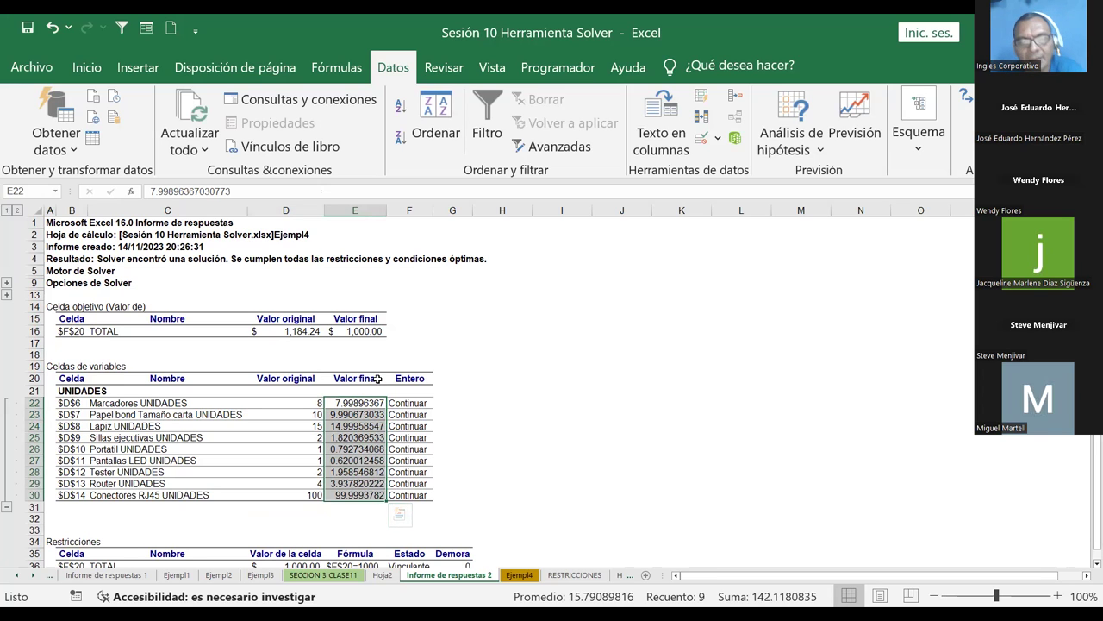
left_click(528, 367)
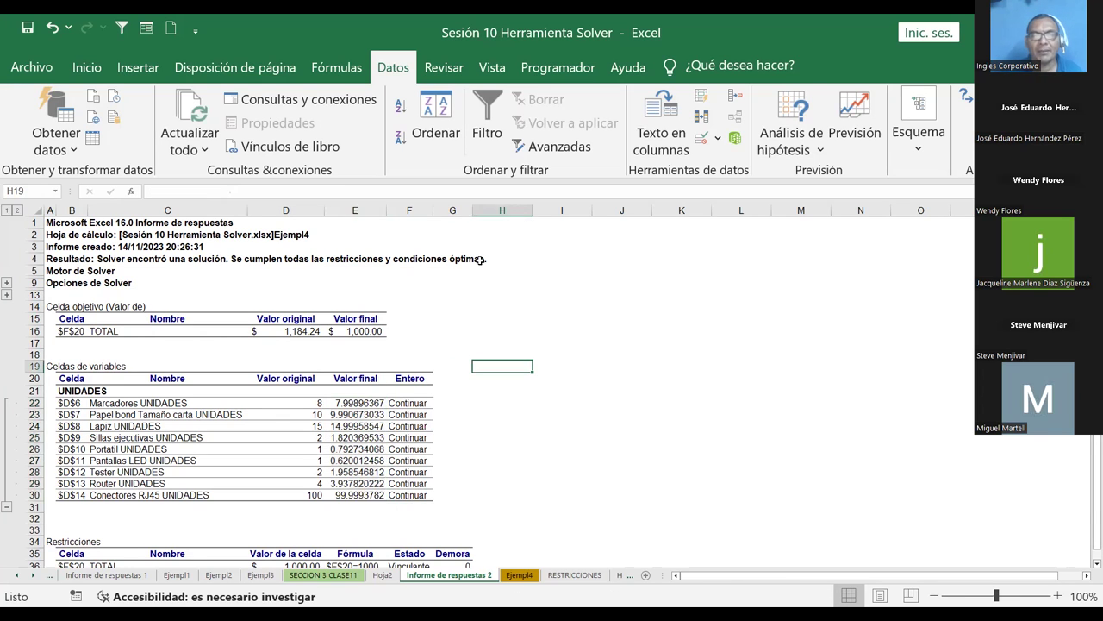
Step: Widen report column F so the Continuar labels fit, then review the E22 and D22 values
left_click_drag(431, 211, 459, 216)
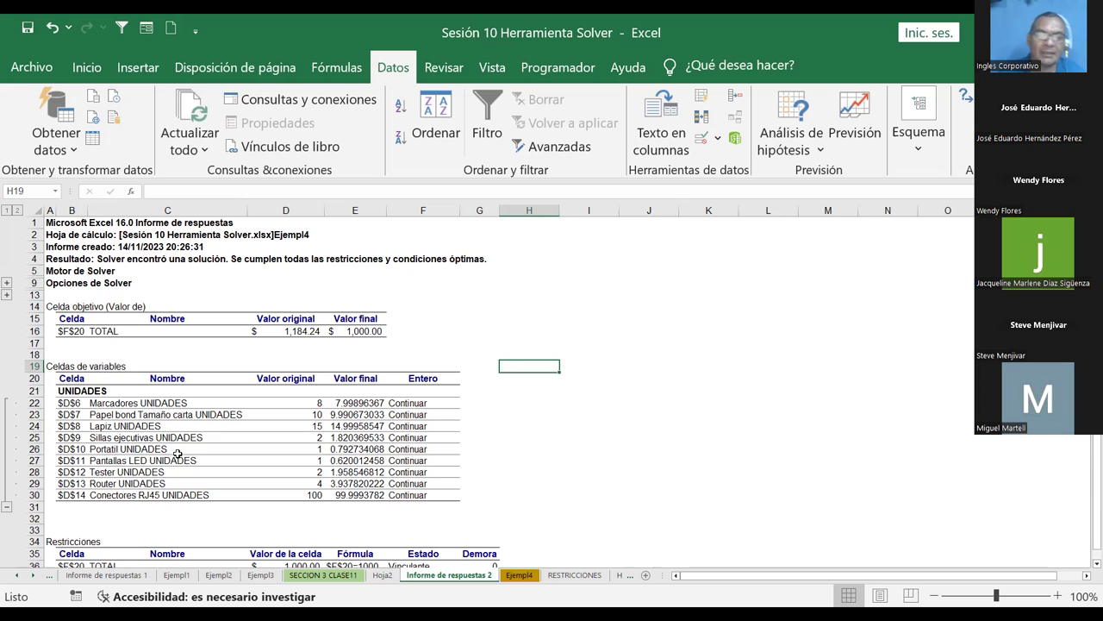
left_click(352, 402)
scroll(463, 324, "down", 1)
scroll(463, 325, "down", 1)
scroll(462, 325, "down", 1)
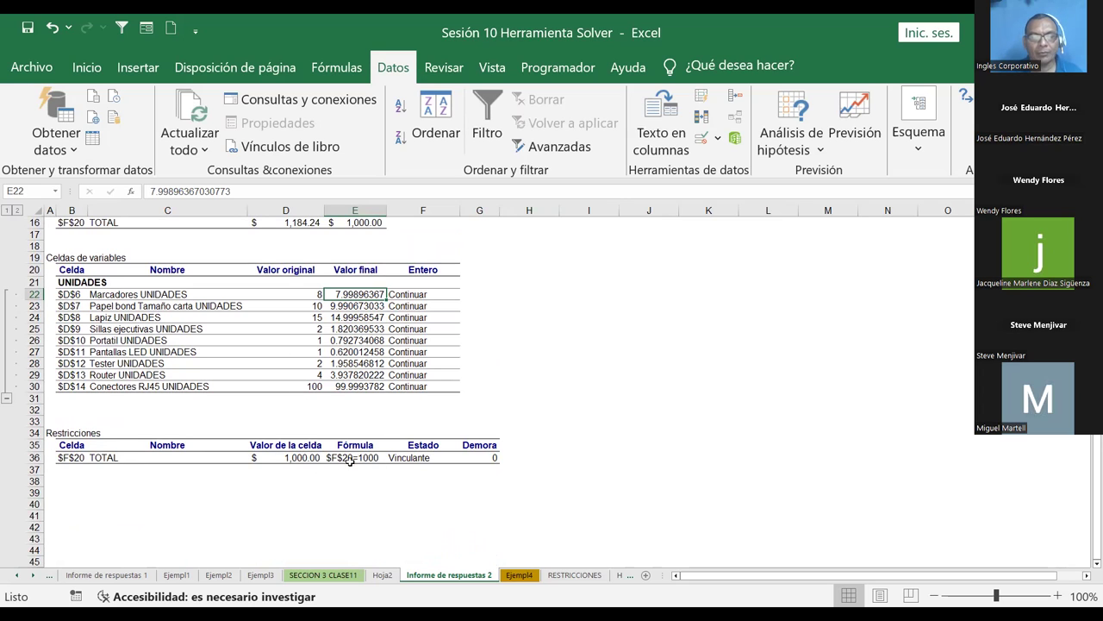
scroll(402, 444, "up", 1)
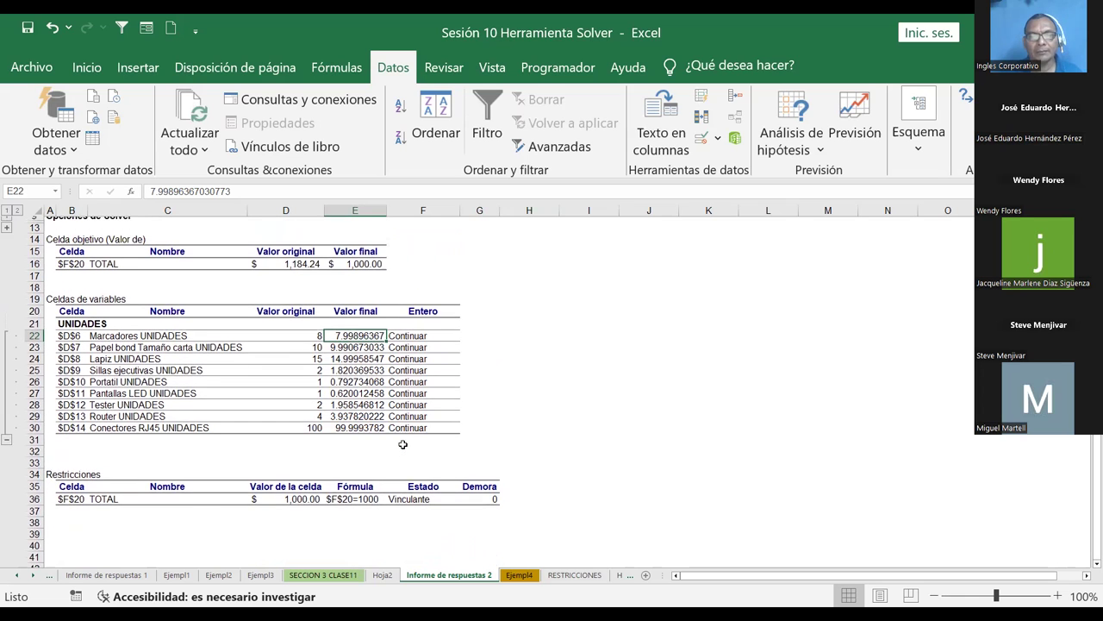
scroll(403, 444, "up", 1)
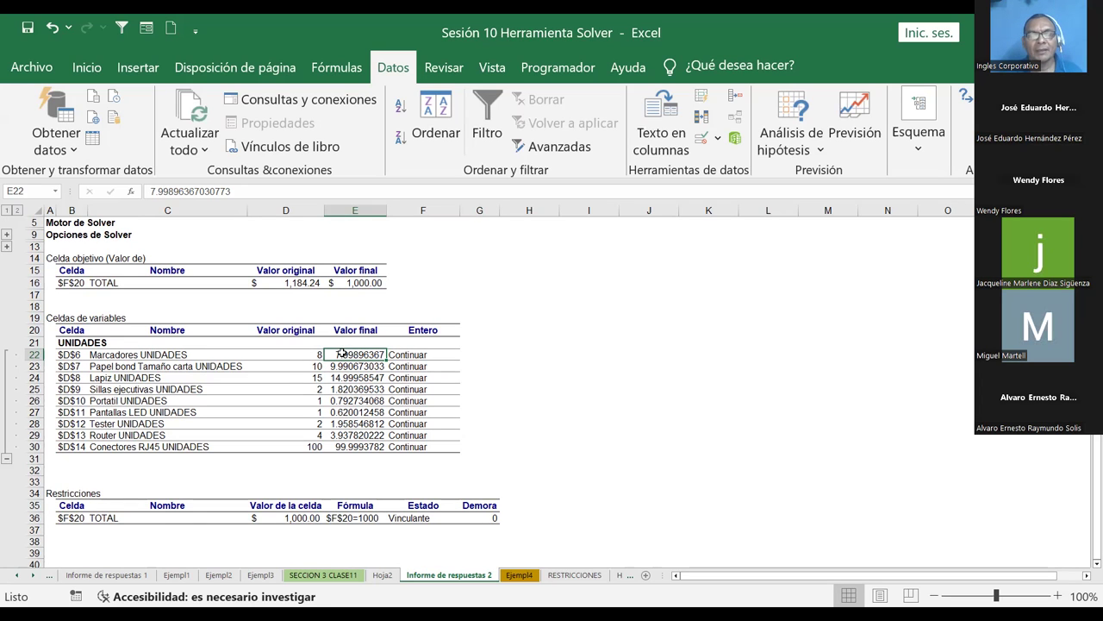
left_click(304, 357)
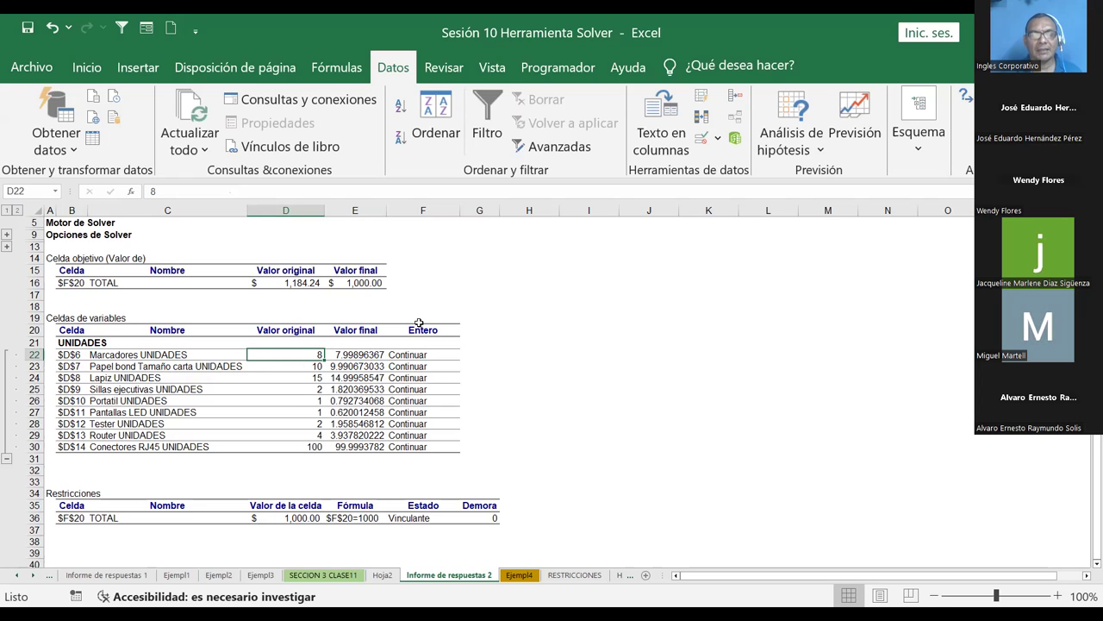
left_click(556, 354)
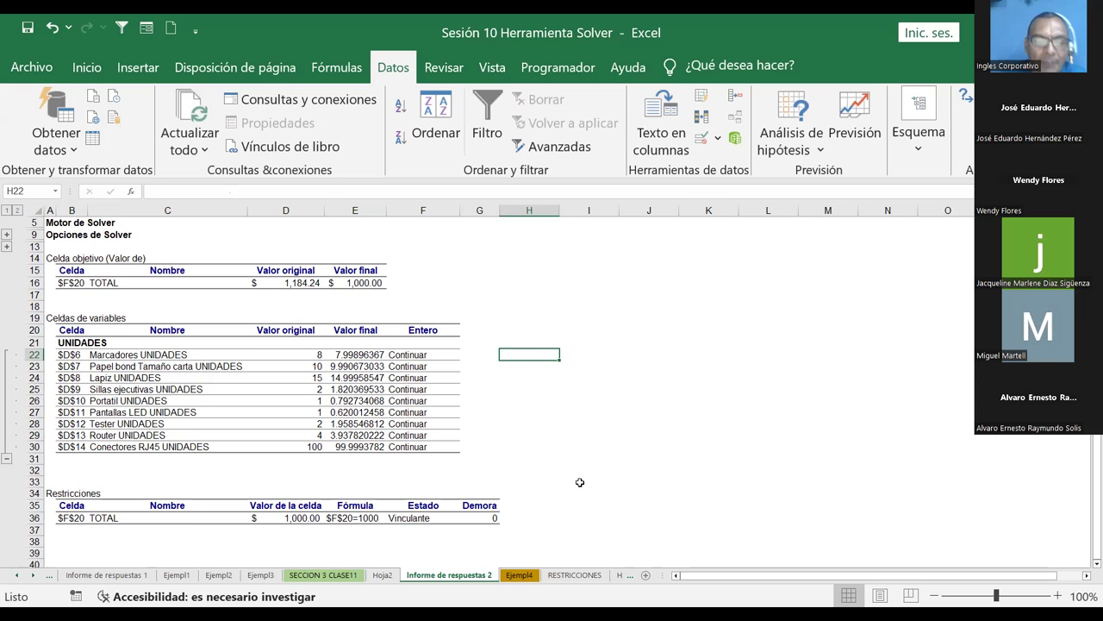
Step: Check the RESTRICCIONES and Ejempl4 sheets before returning to Informe de respuestas 2
left_click(571, 575)
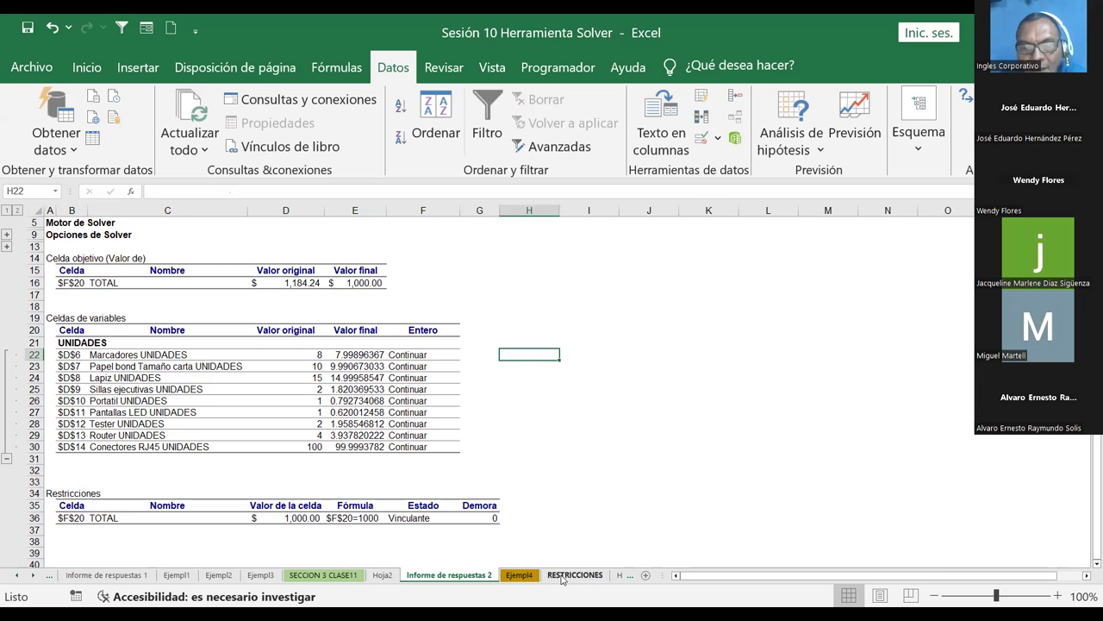
left_click(519, 575)
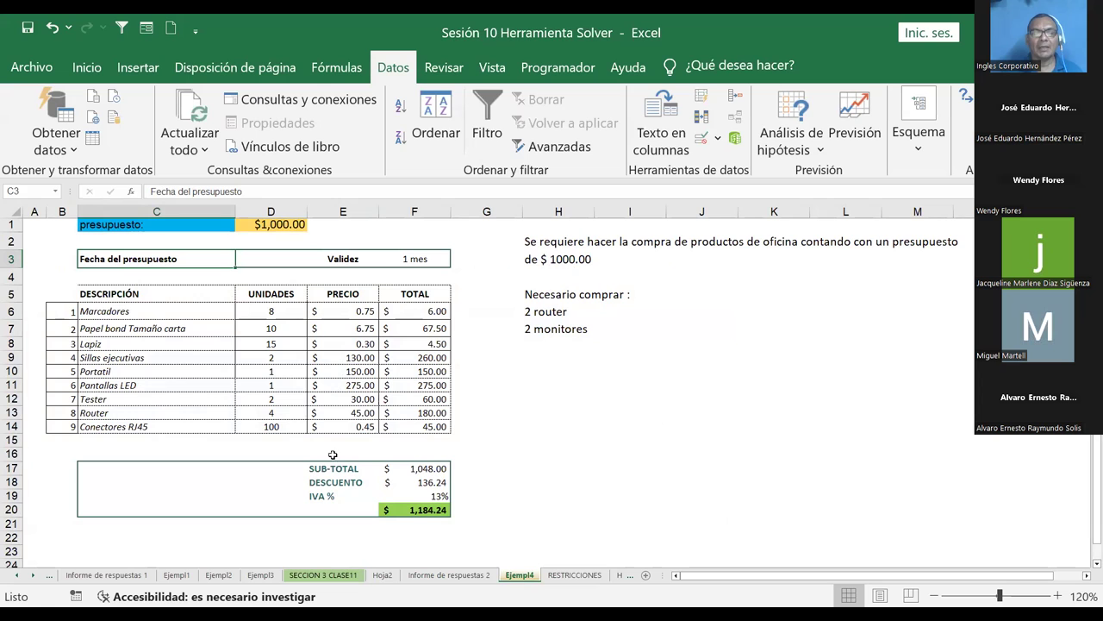
left_click(464, 575)
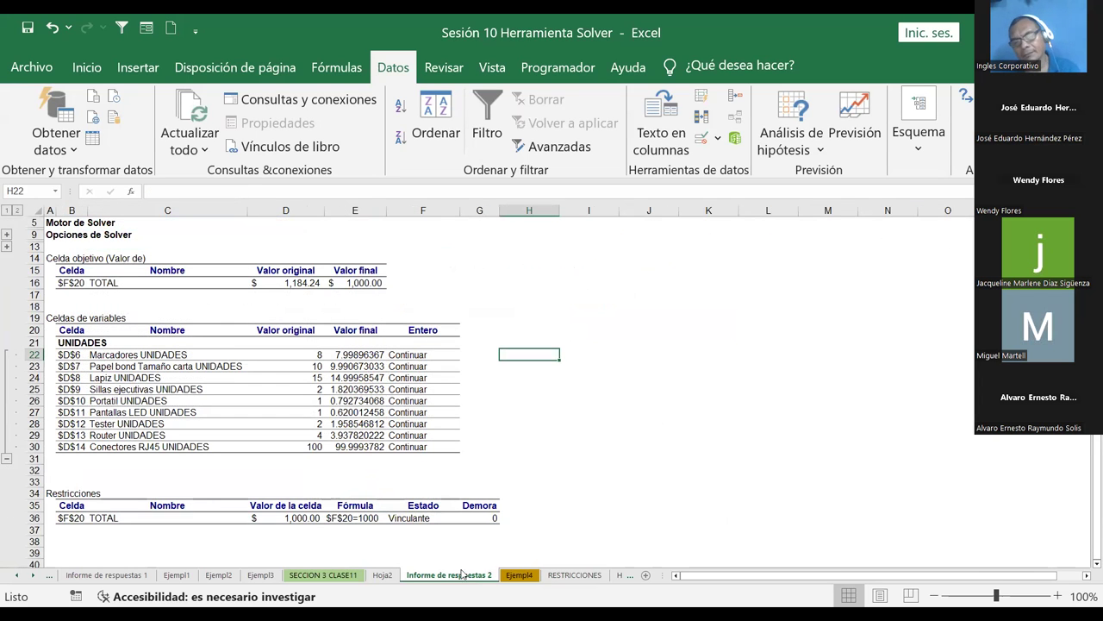
Step: Remove the Informe de respuestas 2 report sheet via Eliminar, returning to Ejempl4 with its $1,184.24 total
right_click(464, 574)
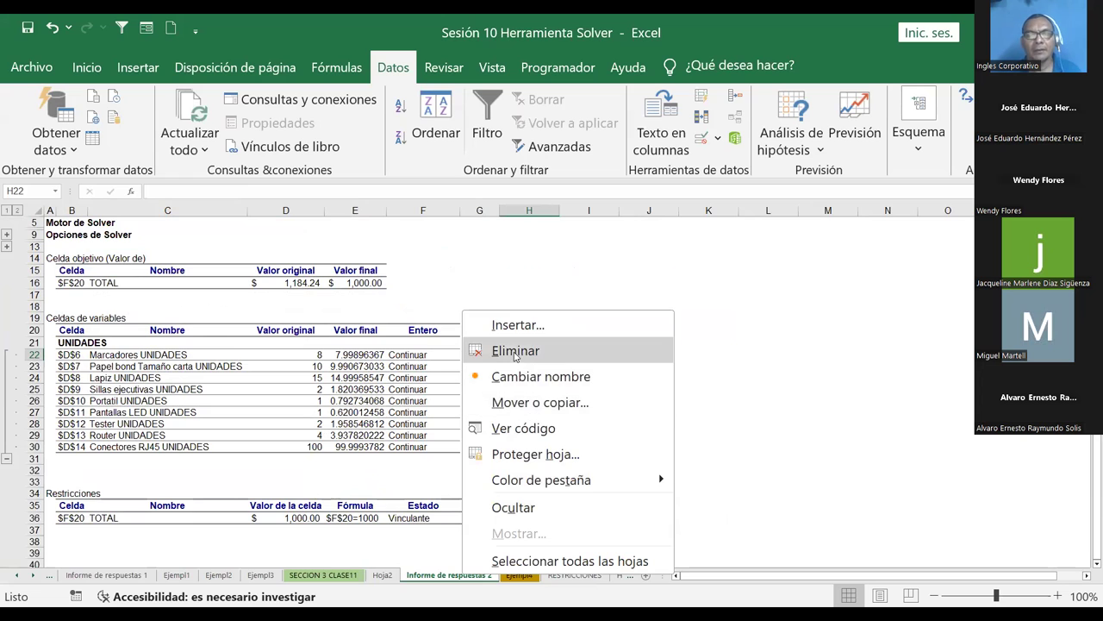
left_click(516, 350)
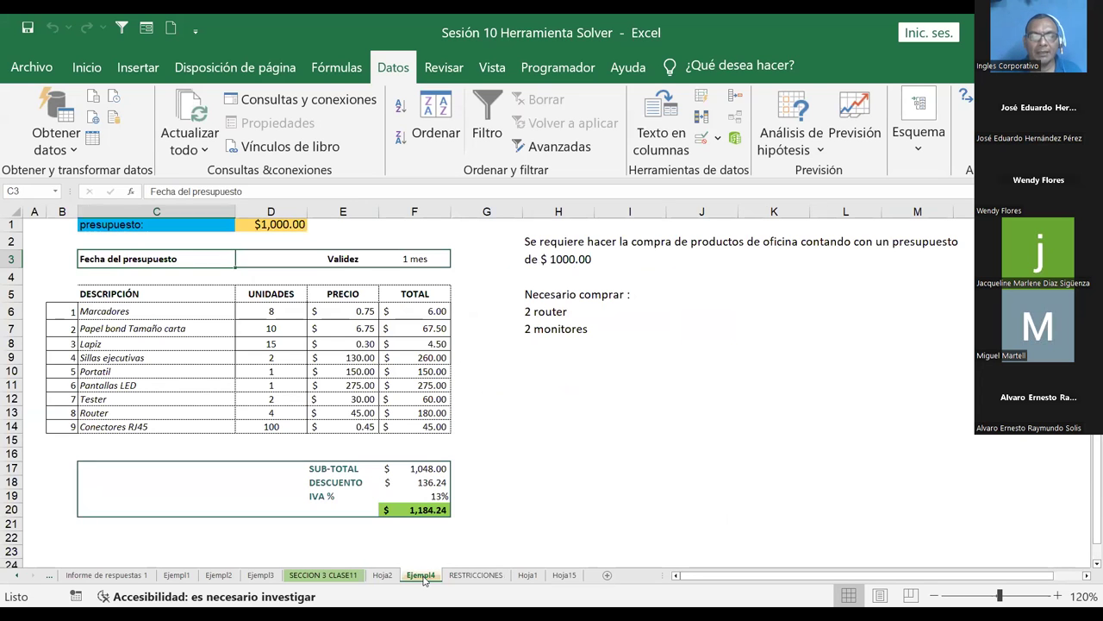
left_click(564, 428)
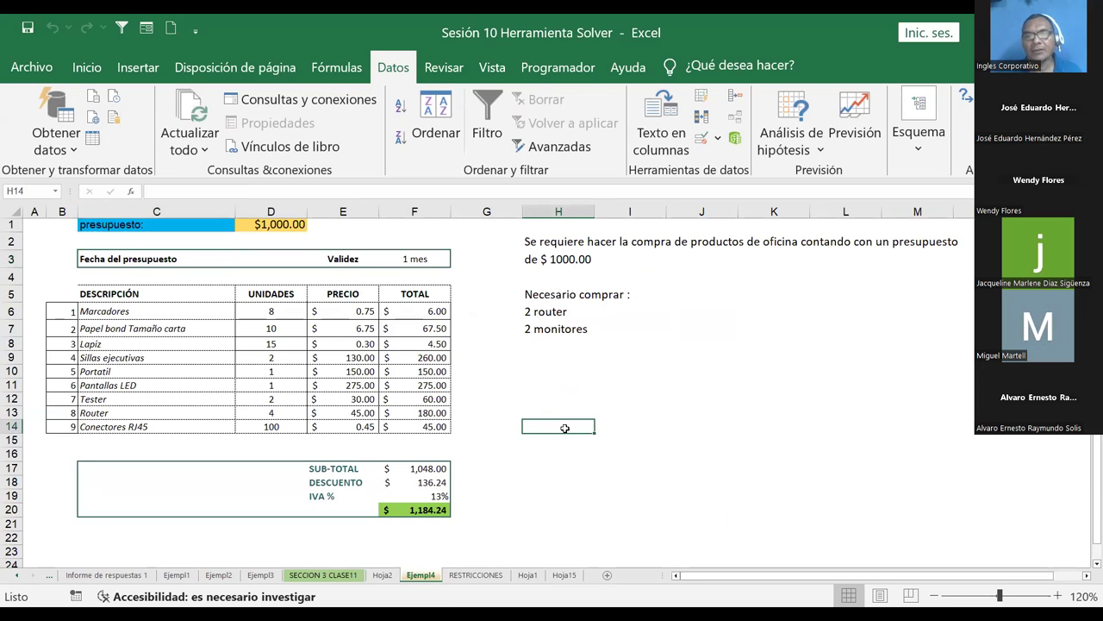
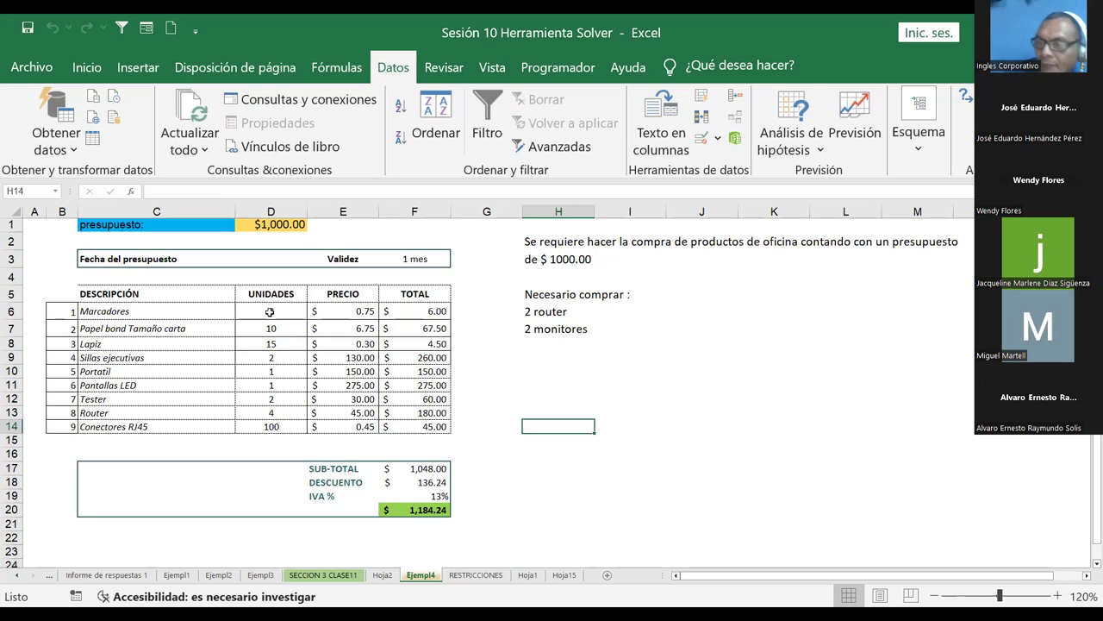
Step: Shade the H5:I7 'Necesario comprar' notes light blue from the Inicio Fill Color palette
left_click(685, 382)
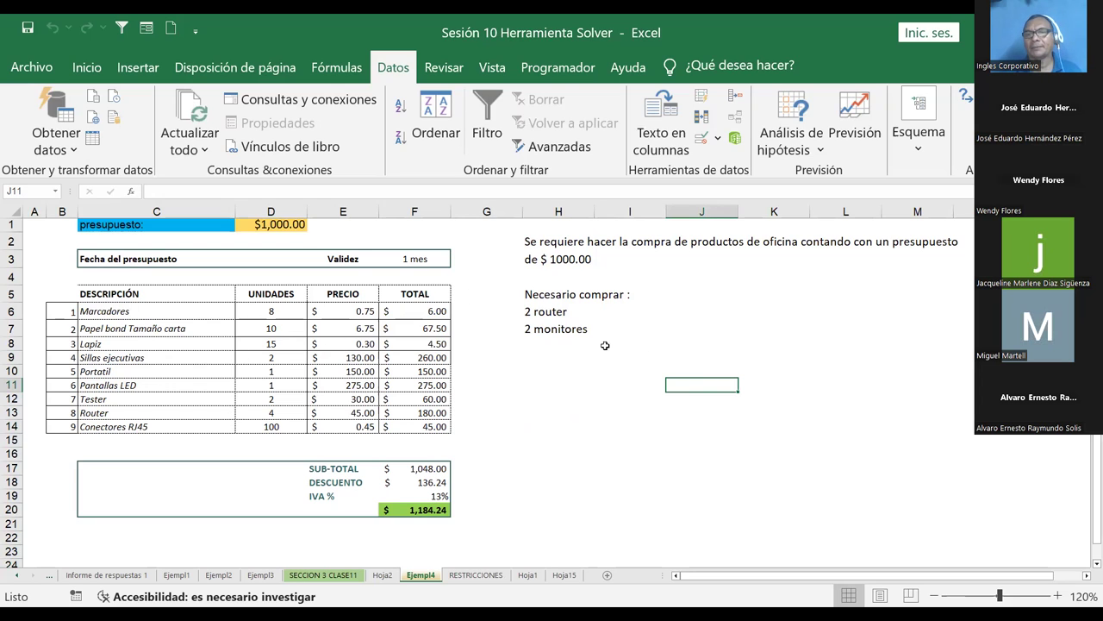
left_click_drag(528, 297, 634, 333)
left_click(87, 67)
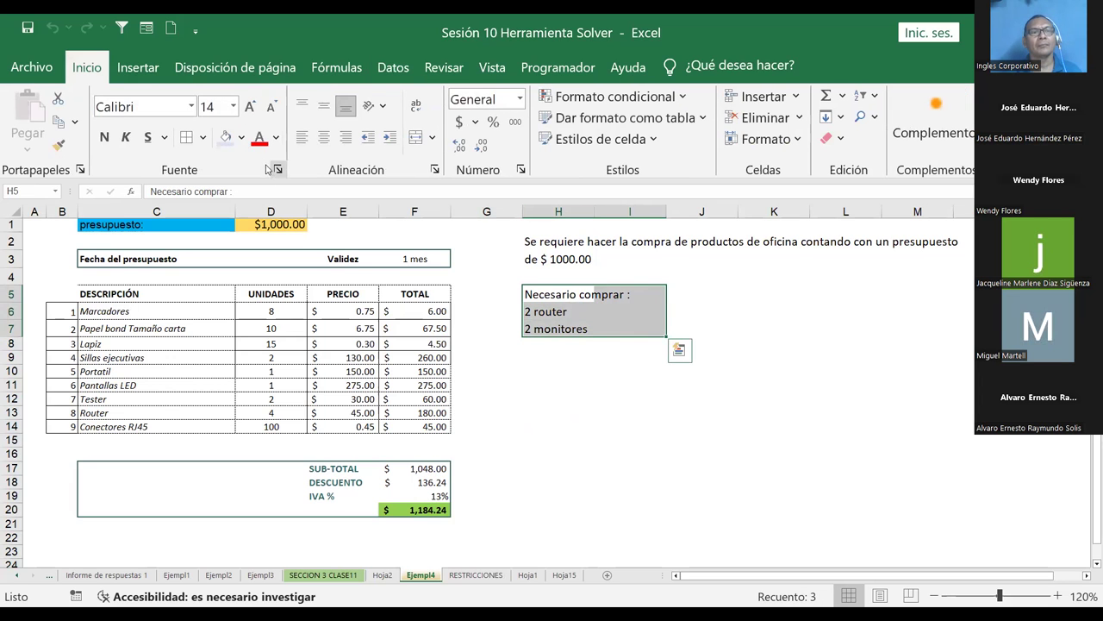
left_click(225, 137)
left_click(595, 372)
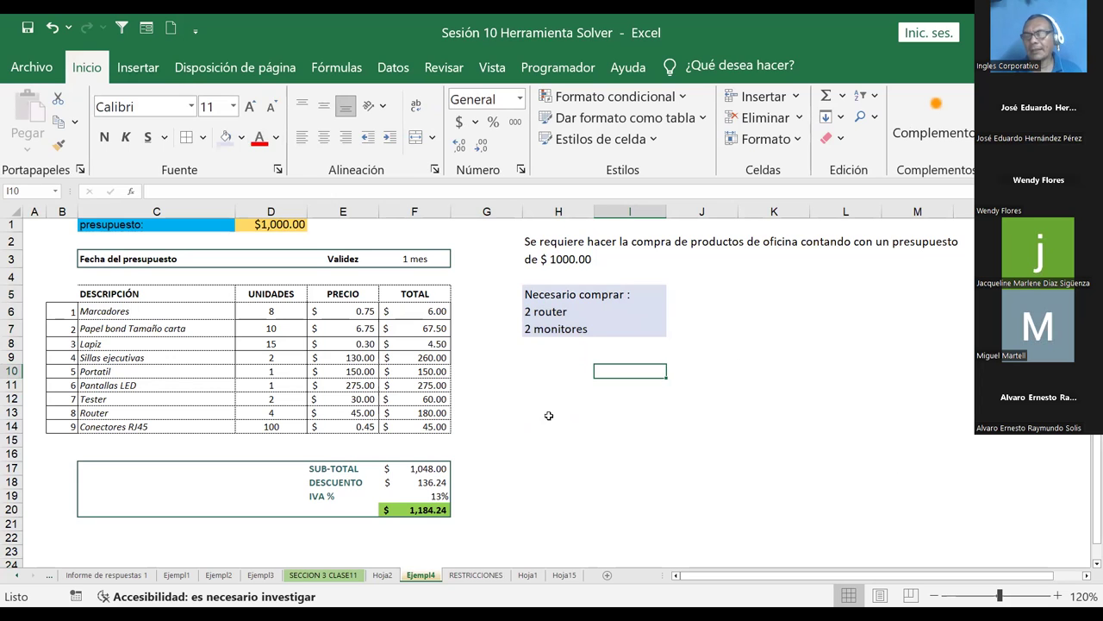
left_click(566, 440)
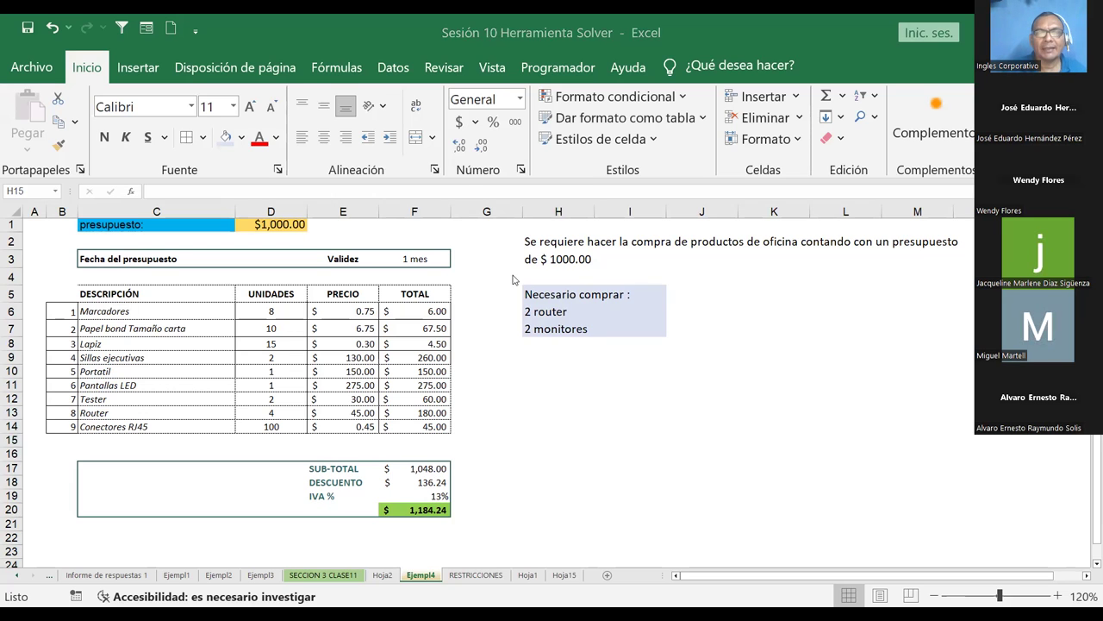
left_click(287, 315)
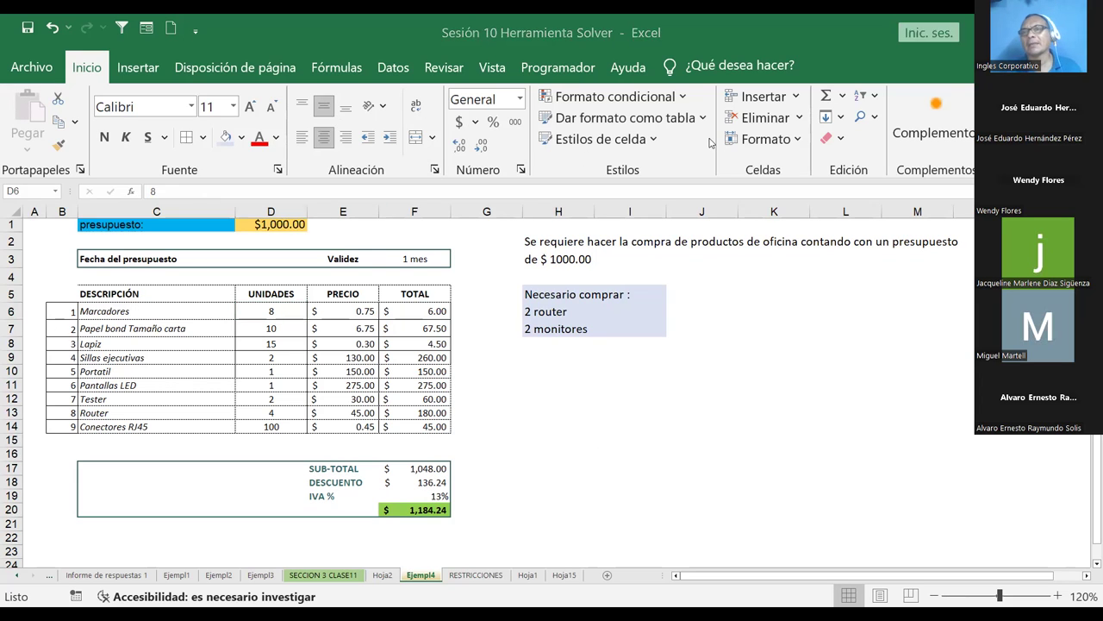
Step: In Solver, replace the UNIDADES variable cells with the range $D$6:$D$14
left_click(399, 68)
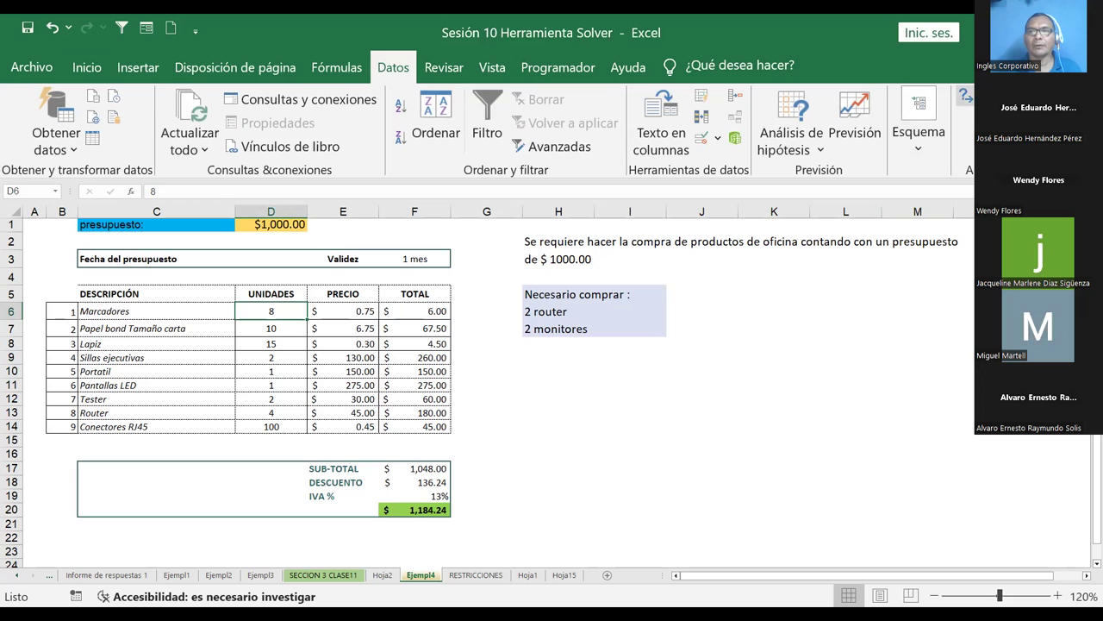
left_click(965, 96)
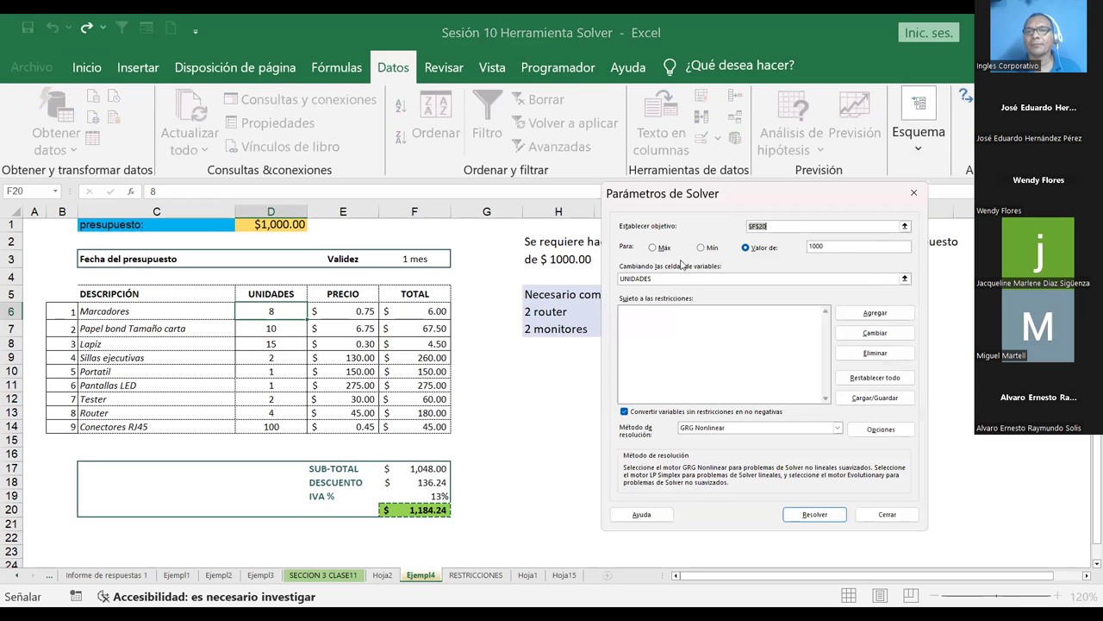
left_click(850, 278)
key("Delete")
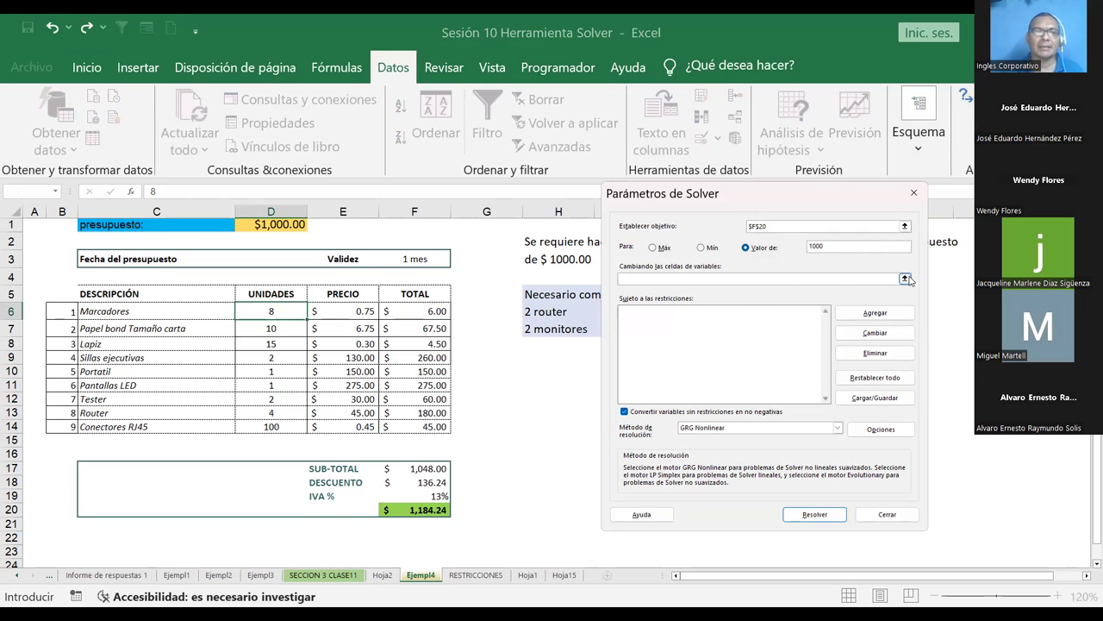
left_click(905, 279)
left_click_drag(277, 312, 269, 426)
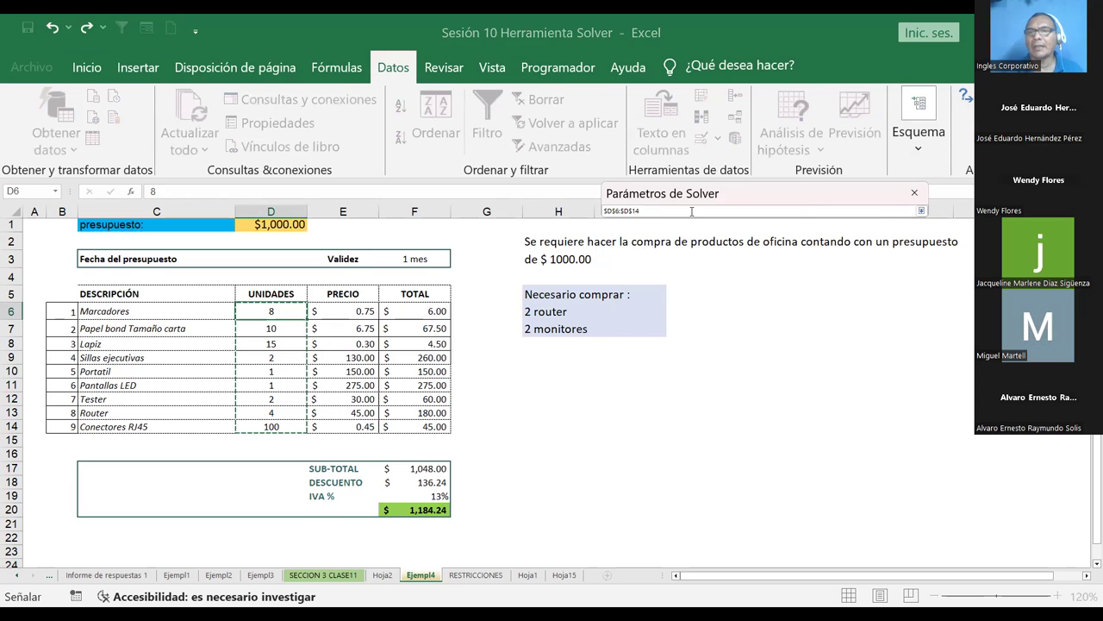
left_click(921, 212)
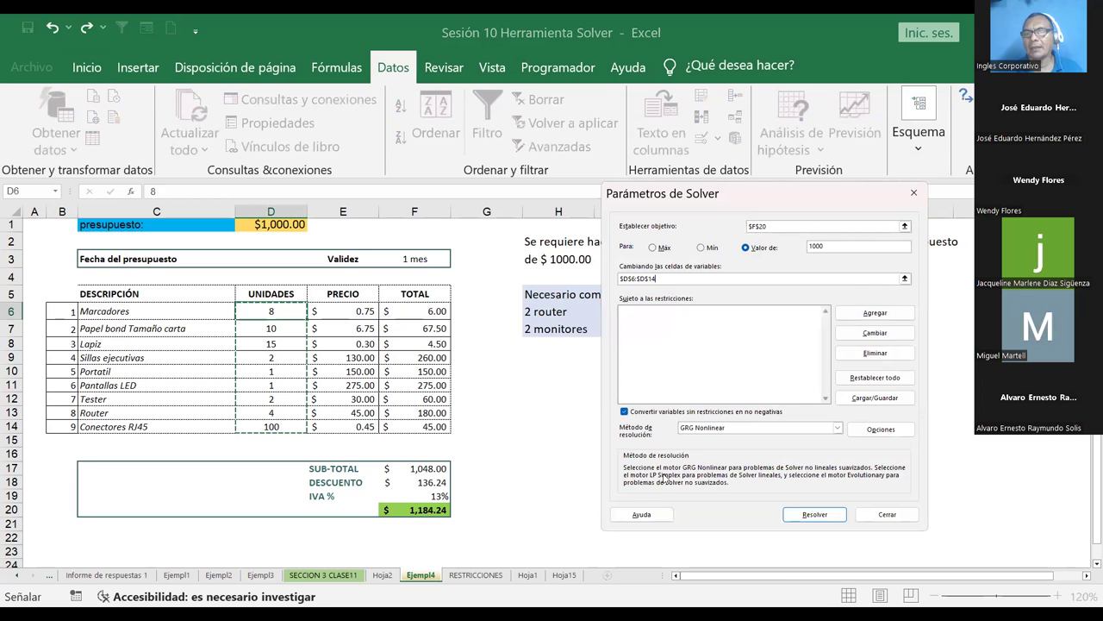
Step: Solve, keep the solution and generate a Responder answer report
left_click(813, 517)
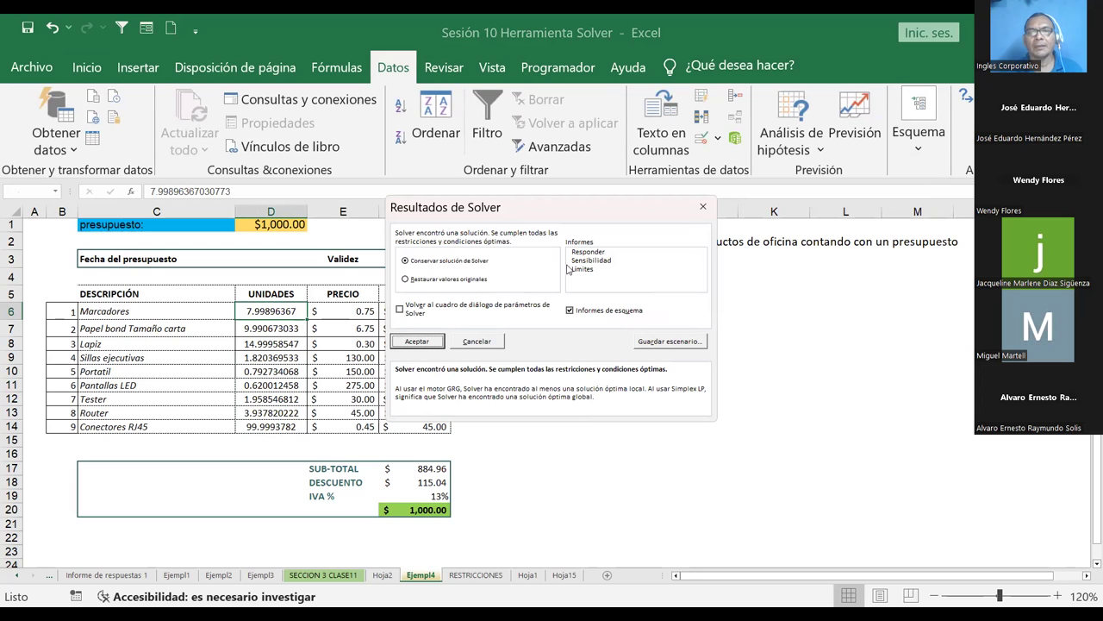
left_click(589, 252)
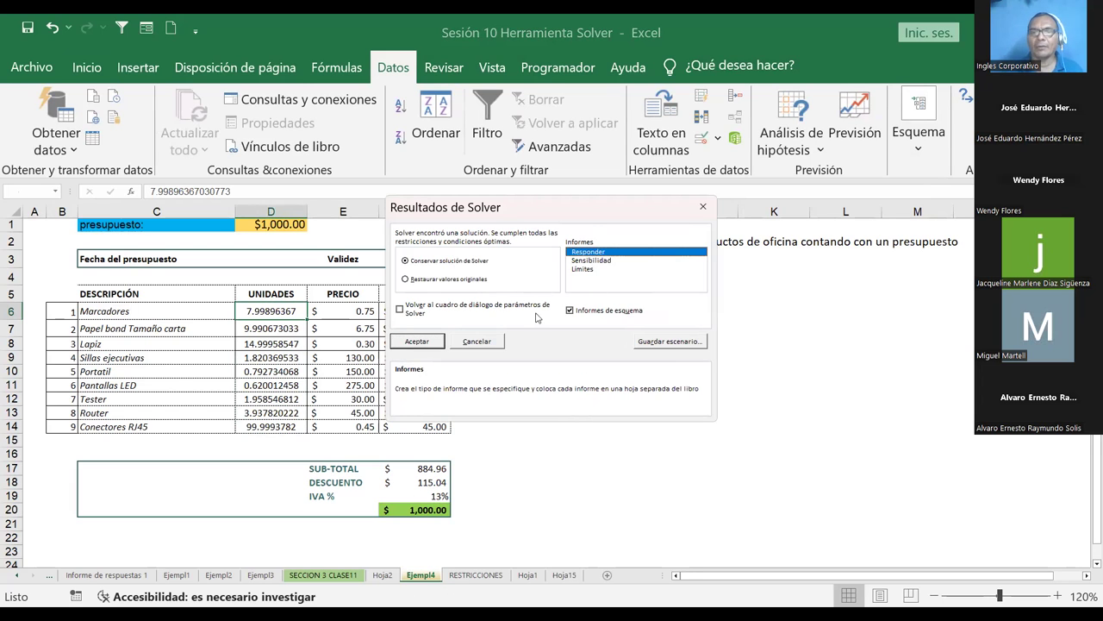
left_click(423, 342)
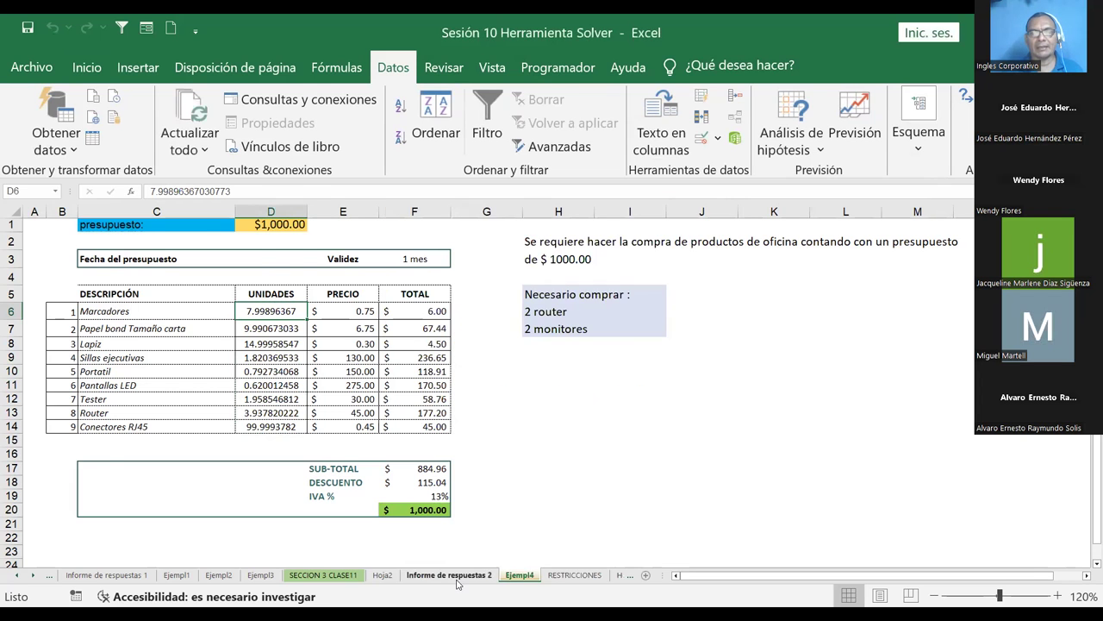
Step: On Informe de respuestas 2, expand the variable cells and select final and original quantities
left_click(457, 577)
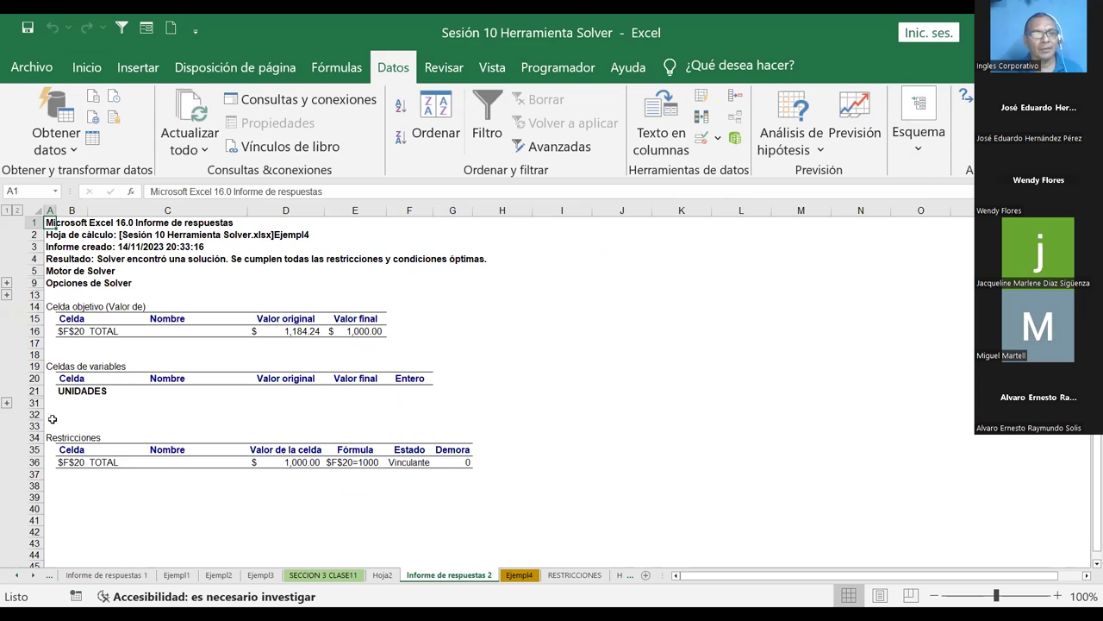
left_click(6, 403)
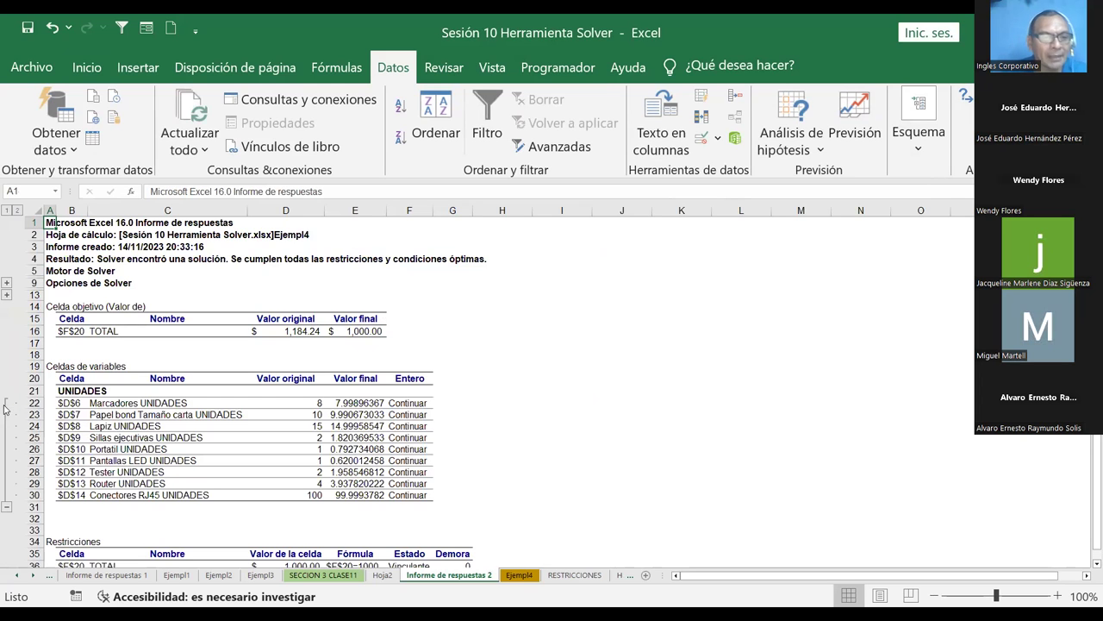
left_click_drag(345, 403, 353, 493)
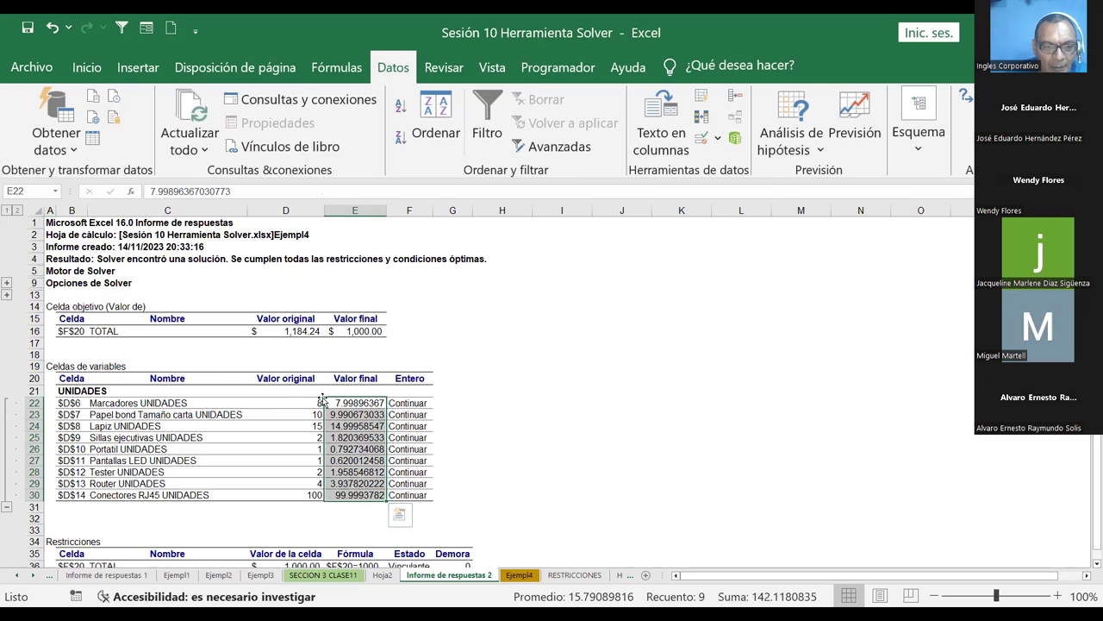
left_click_drag(288, 403, 281, 481)
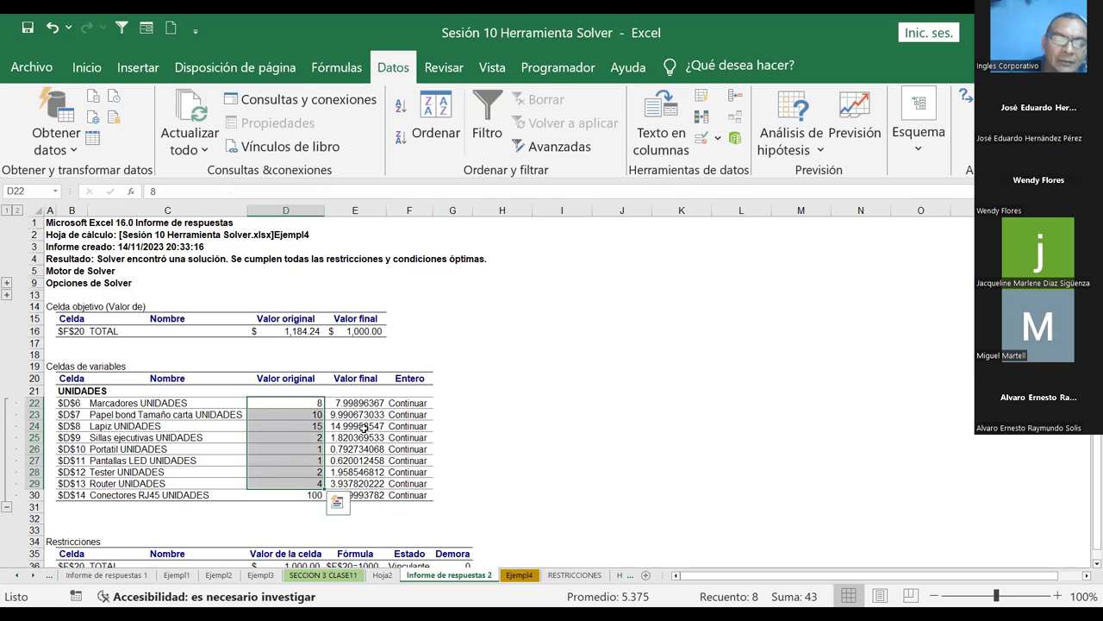
Step: Back on Ejempl4, narrow Solver's variable cells from D6:D14 to just $D$6
left_click(519, 574)
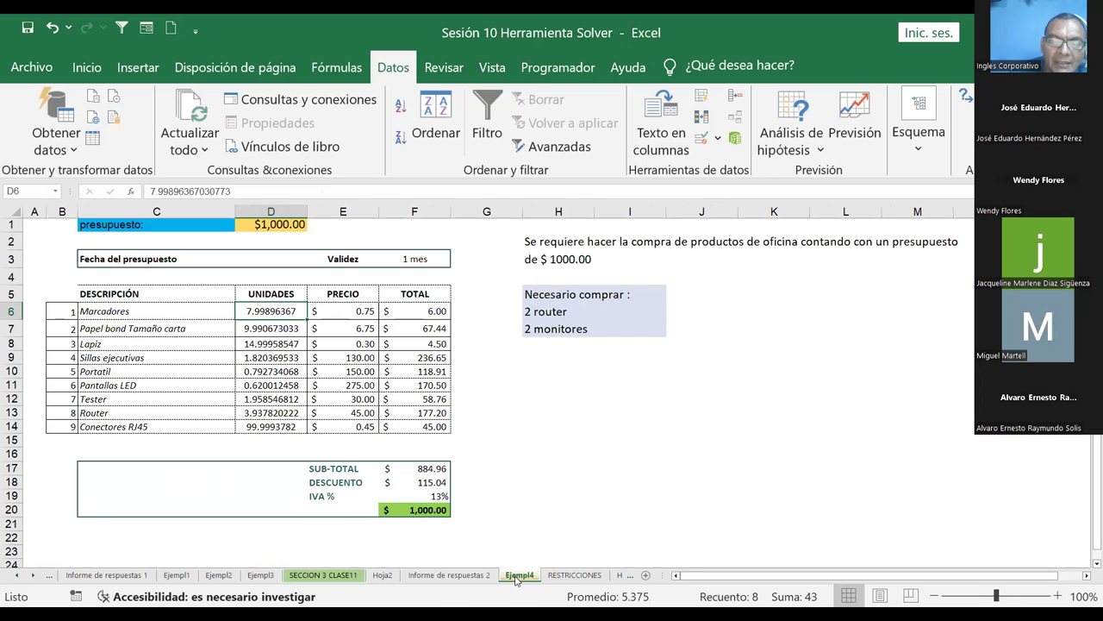
left_click(602, 398)
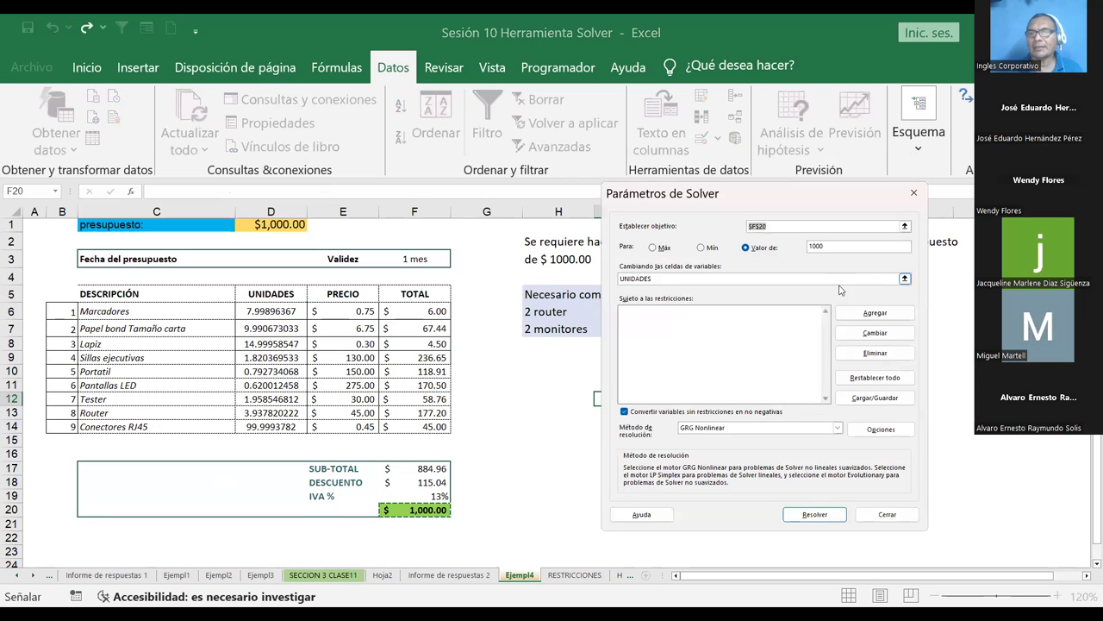
left_click(905, 281)
left_click(905, 280)
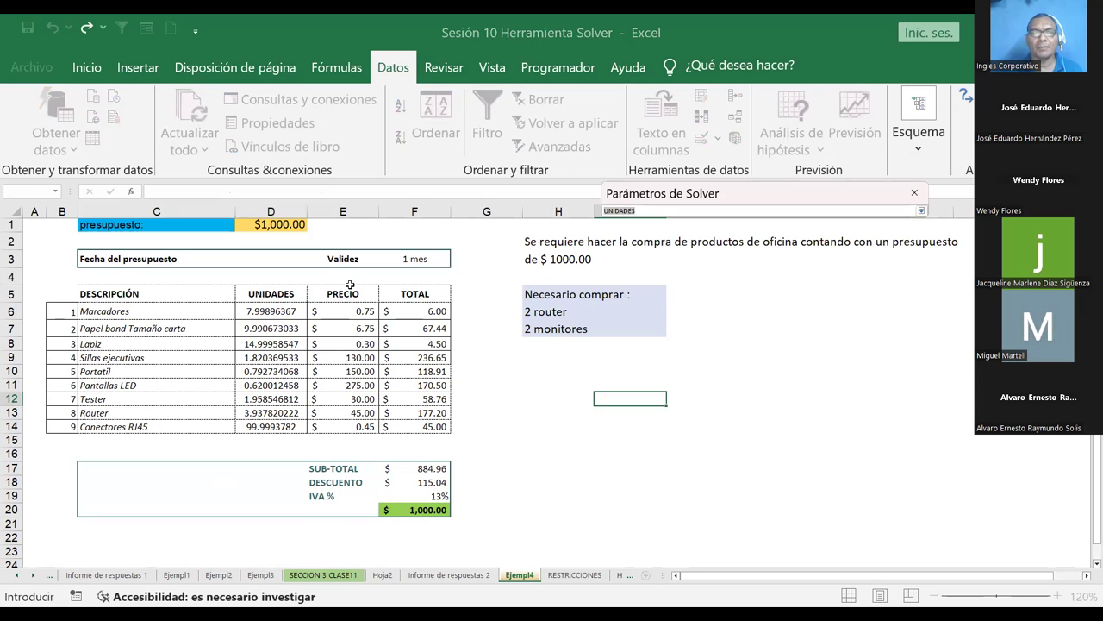
left_click_drag(270, 313, 279, 426)
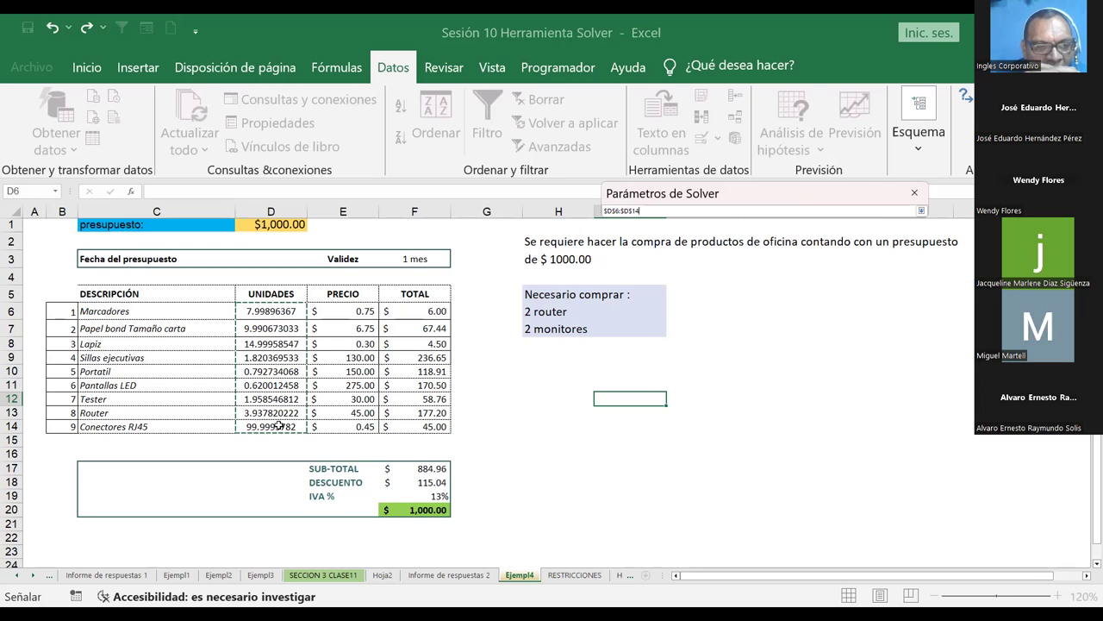
left_click_drag(267, 311, 267, 423)
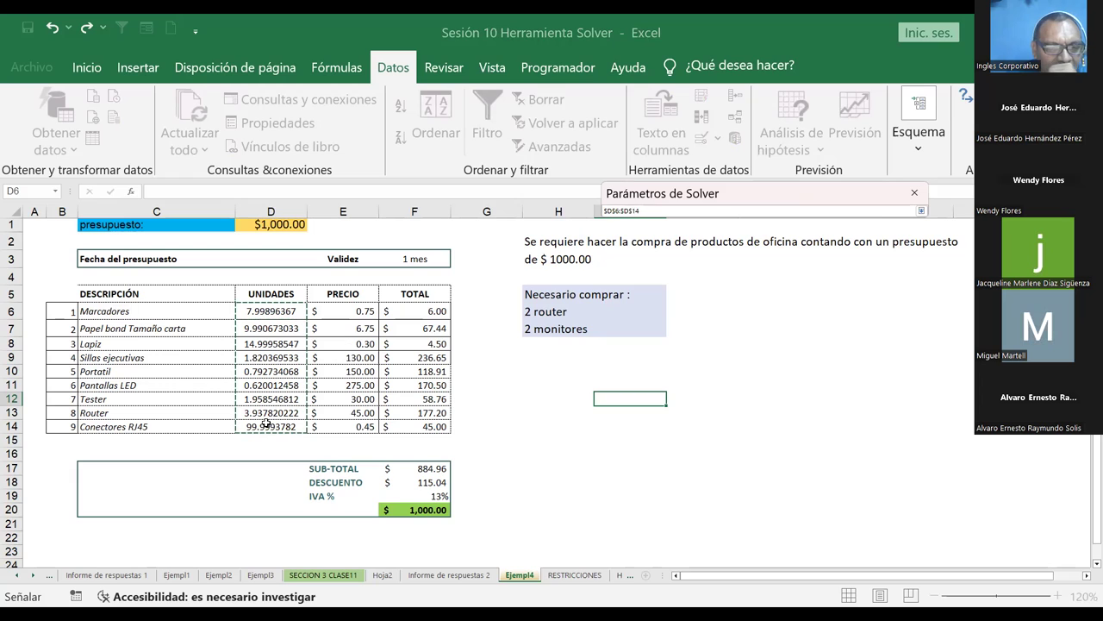
left_click(262, 310)
left_click_drag(317, 308, 270, 315)
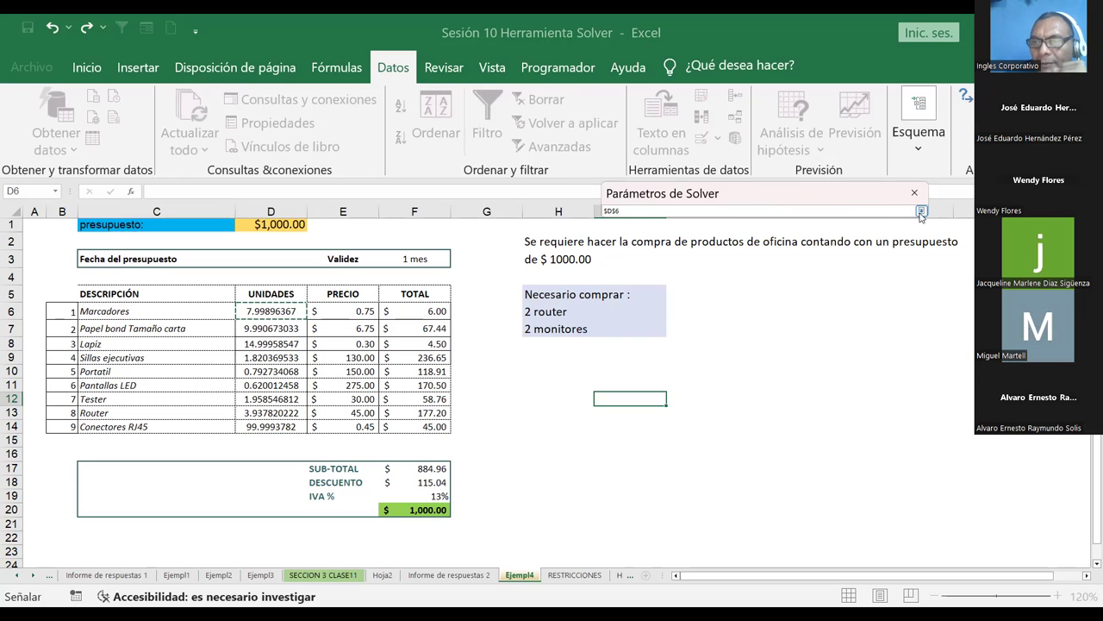
left_click(921, 211)
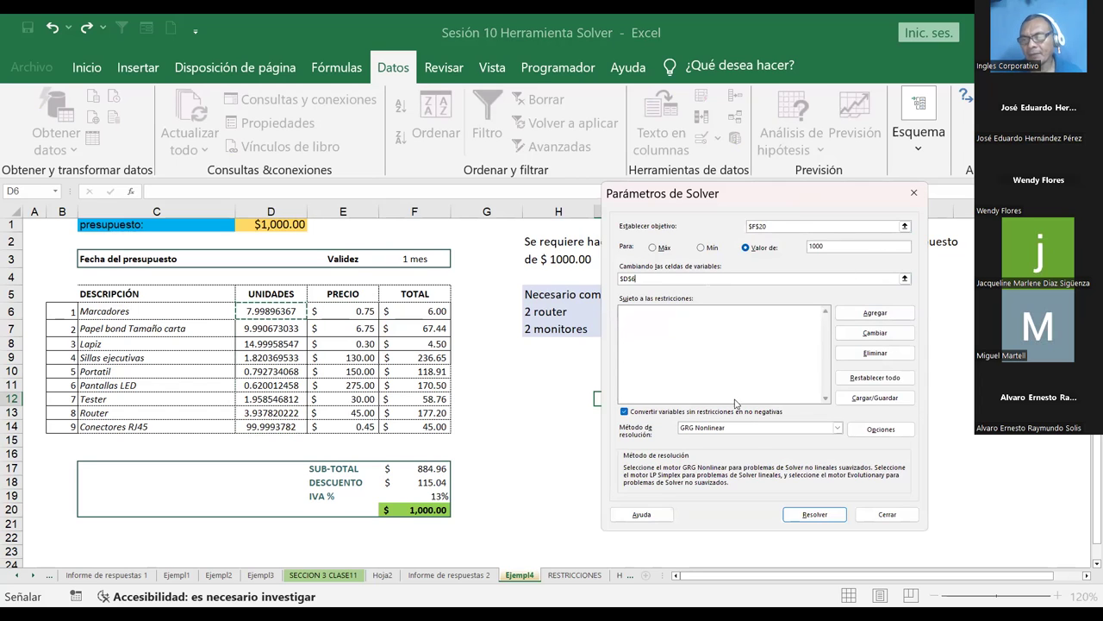
Step: Start a constraint on D6:D14 with an equality relation, leaving its value empty
left_click(860, 318)
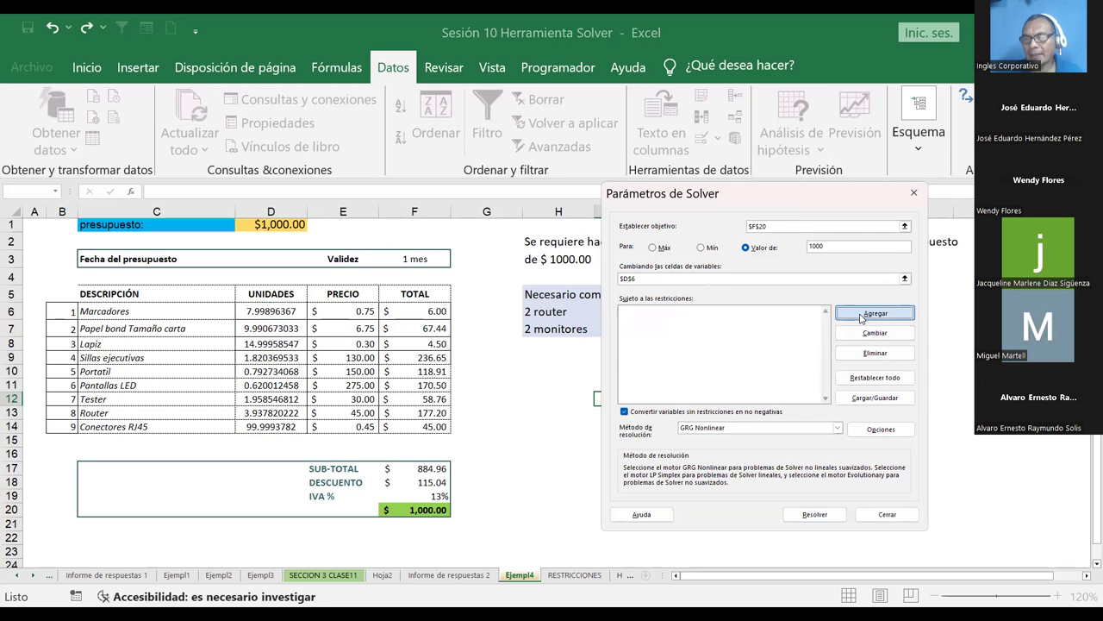
left_click(860, 318)
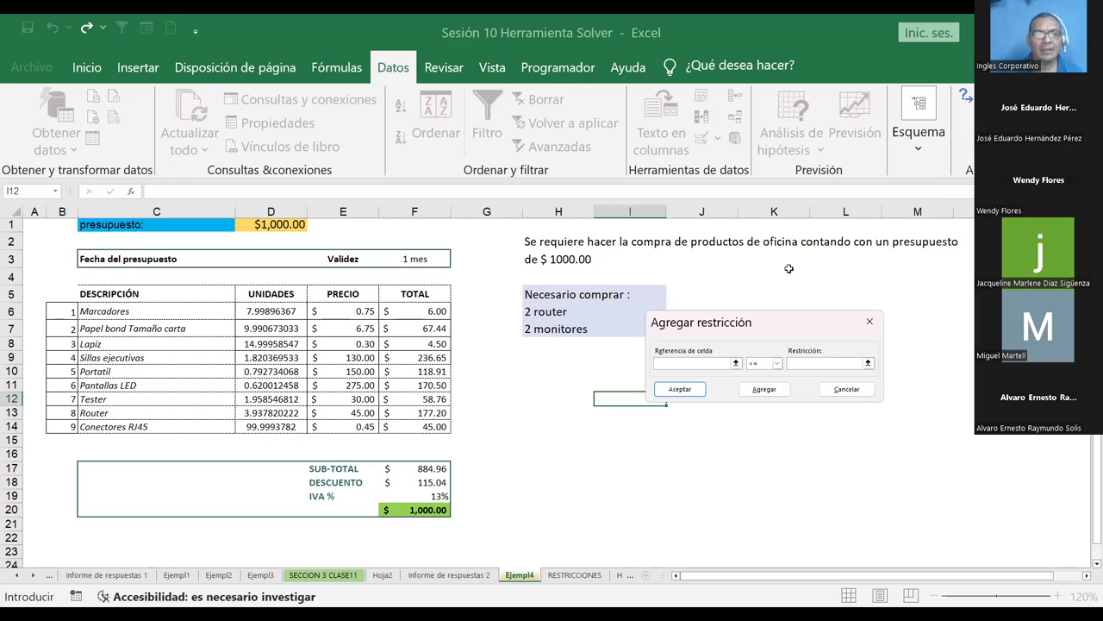
left_click(736, 363)
left_click(876, 340)
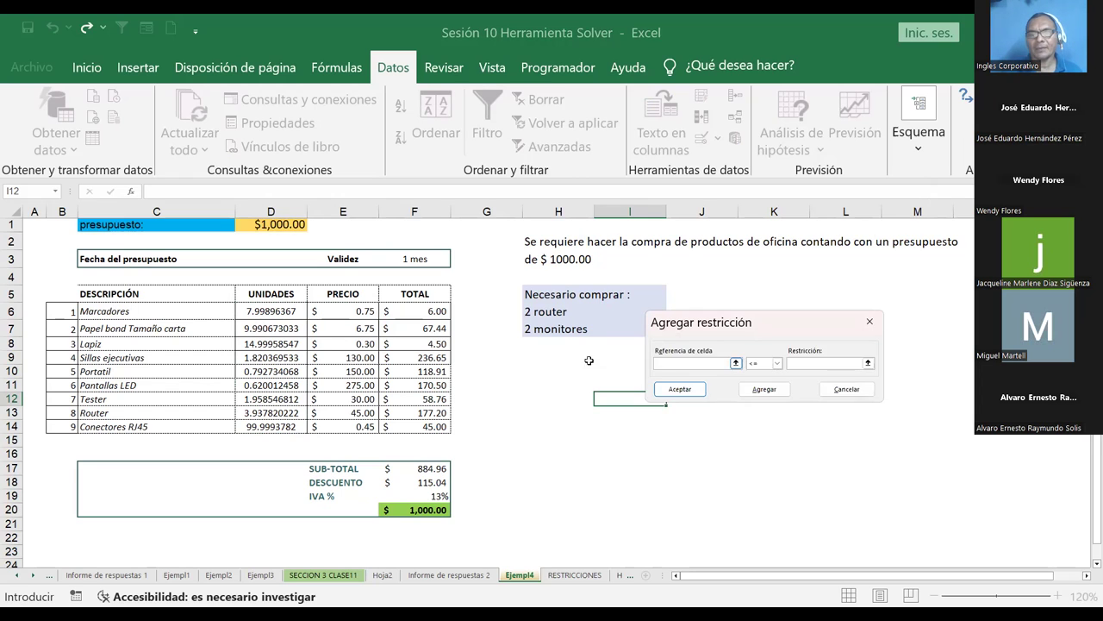
left_click(264, 312)
left_click(254, 423, "shift")
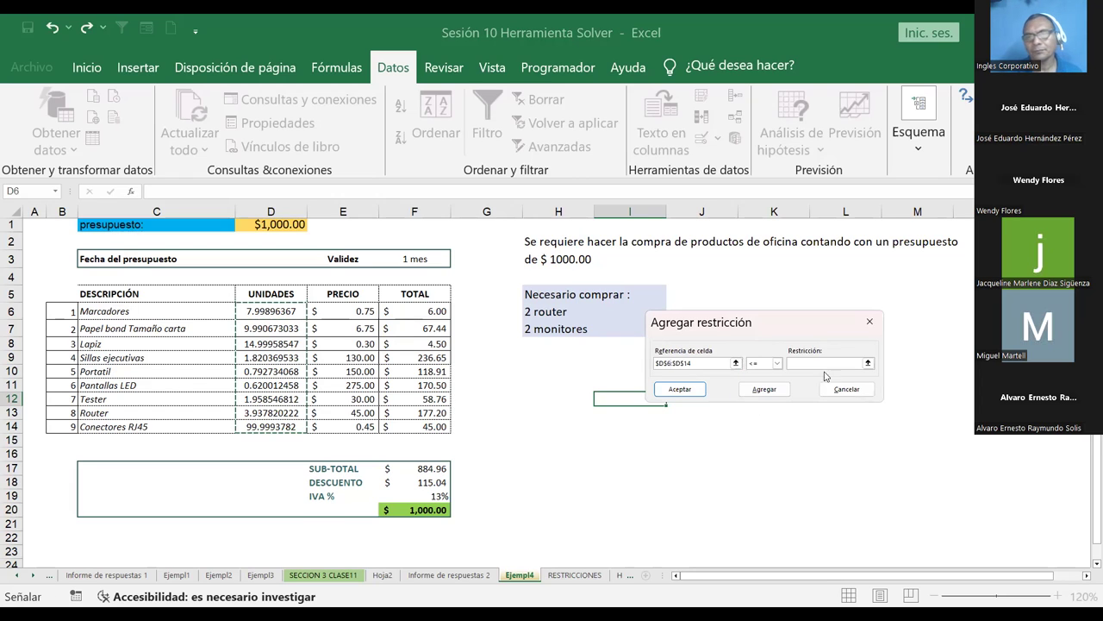
left_click(778, 365)
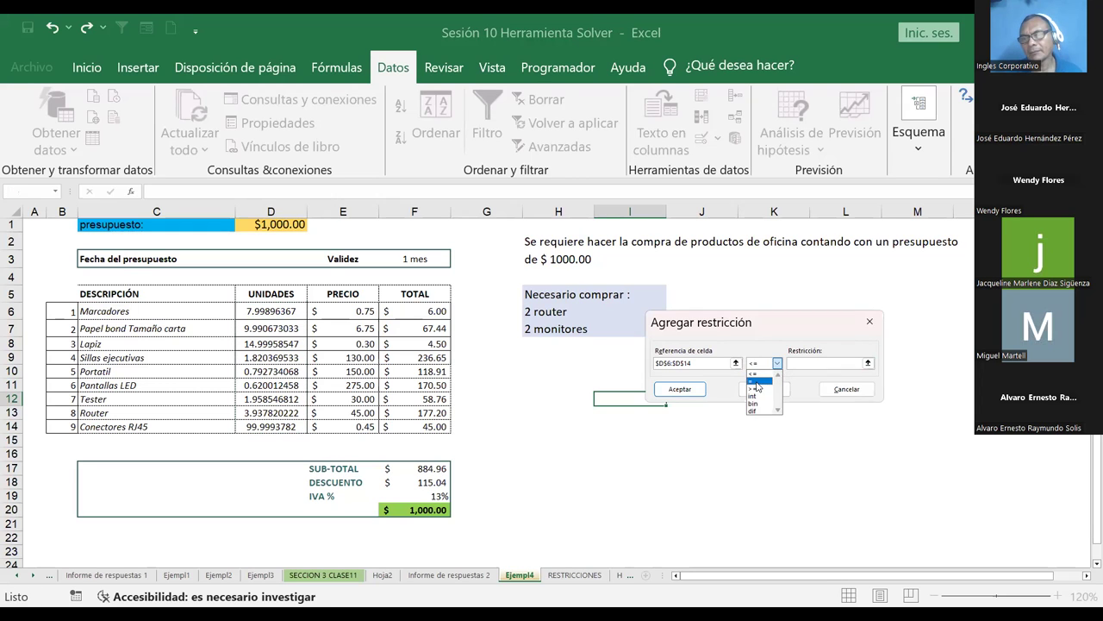
left_click(757, 381)
left_click(868, 363)
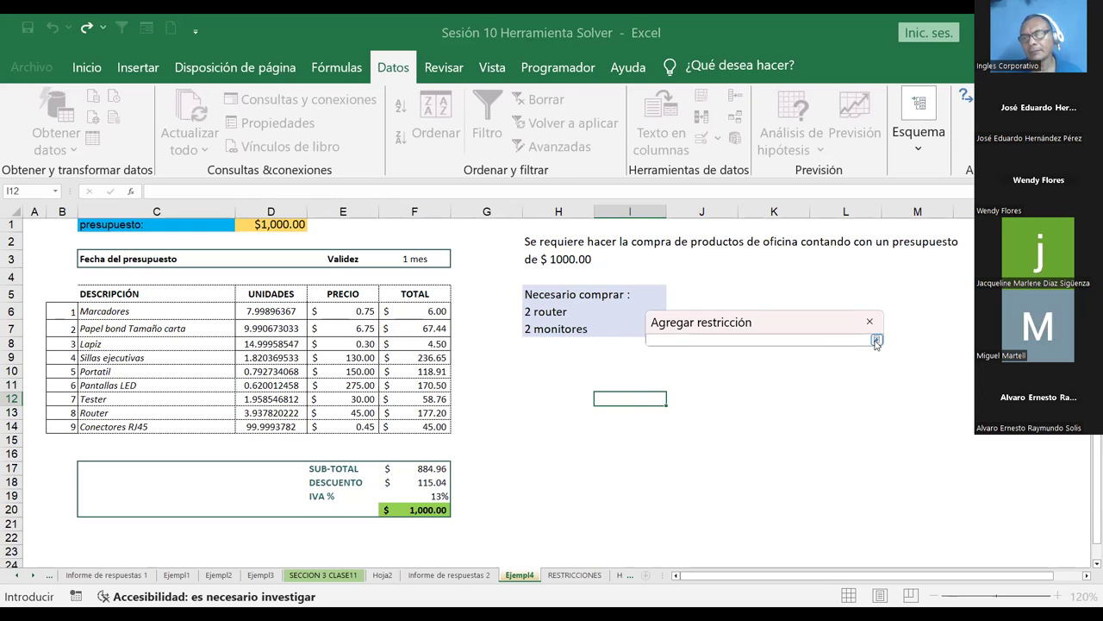
left_click(876, 340)
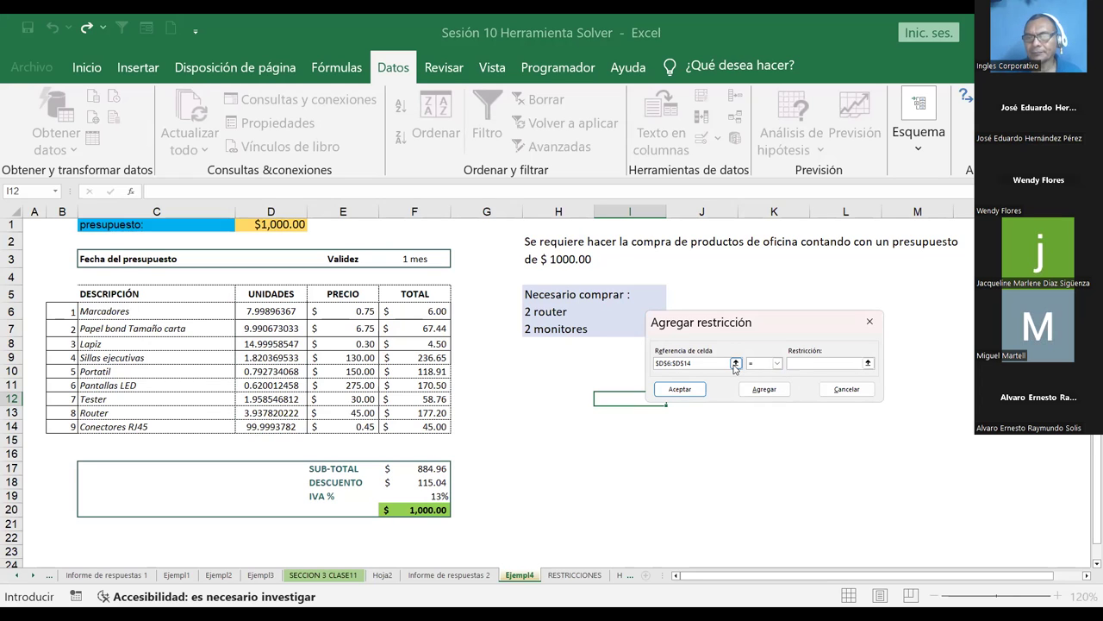
Step: Switch the draft constraint to greater-than-or-equal, then cancel it without a limit
left_click(735, 363)
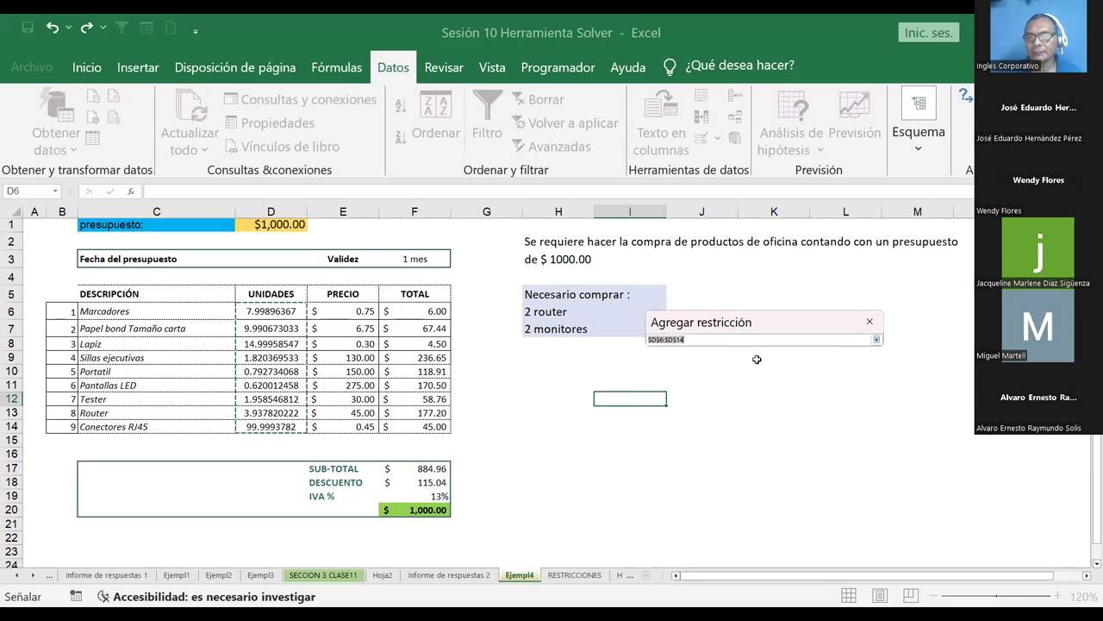
left_click(876, 340)
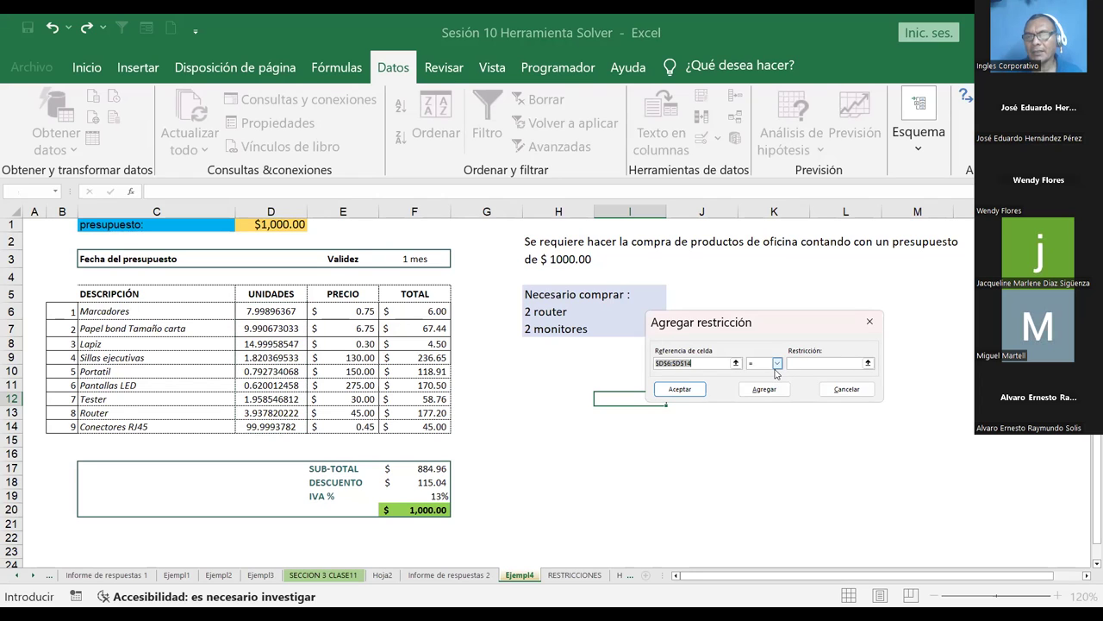
left_click(762, 363)
left_click(758, 389)
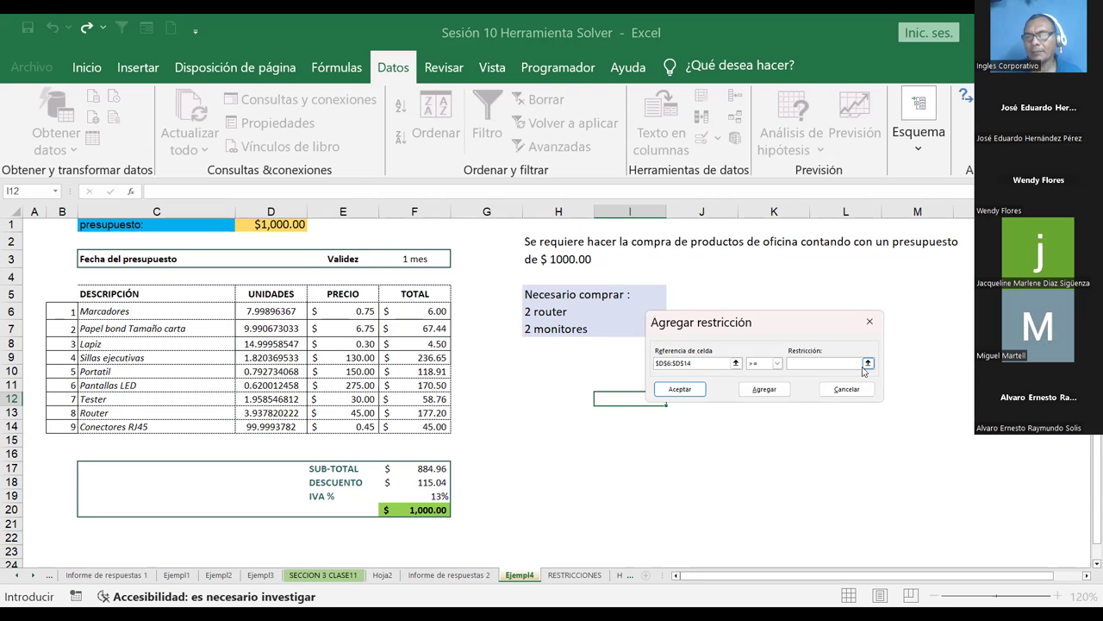
left_click(868, 363)
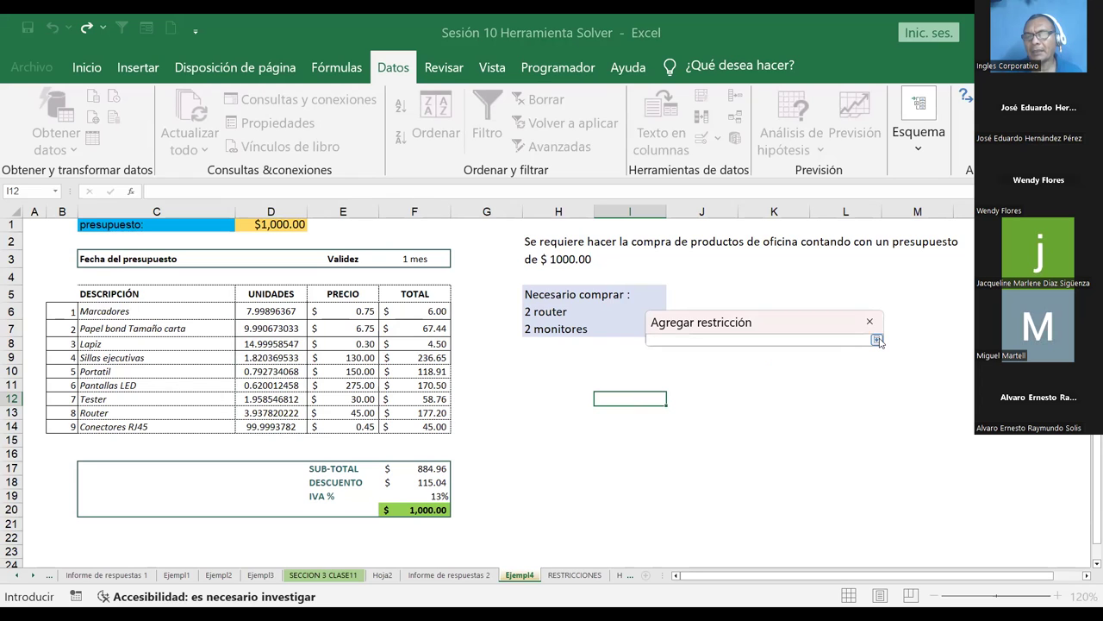
left_click(877, 339)
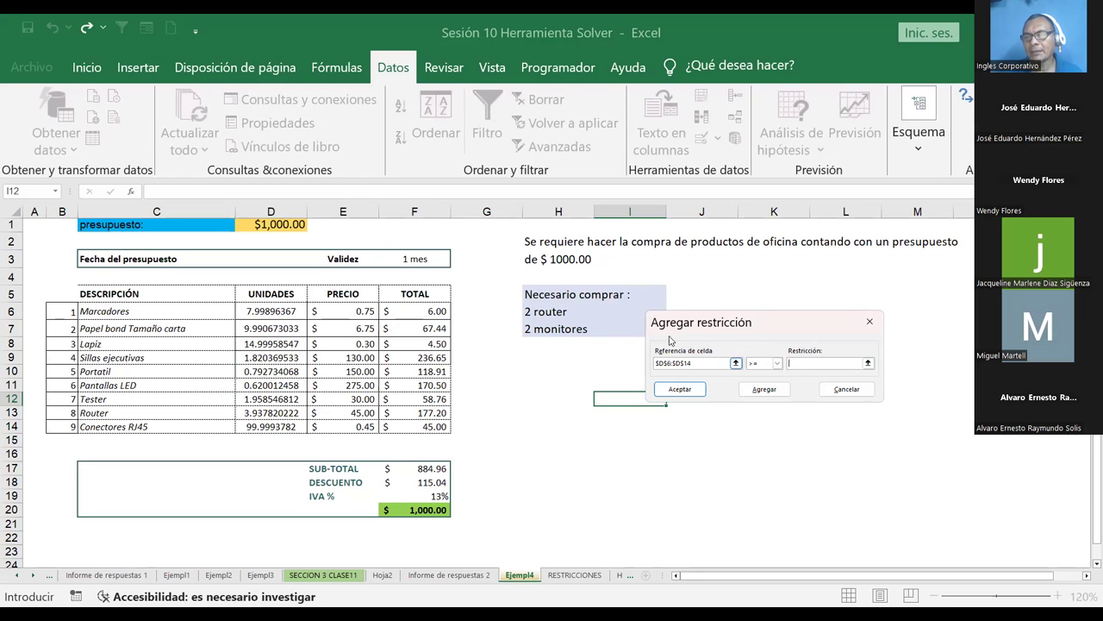
left_click(839, 390)
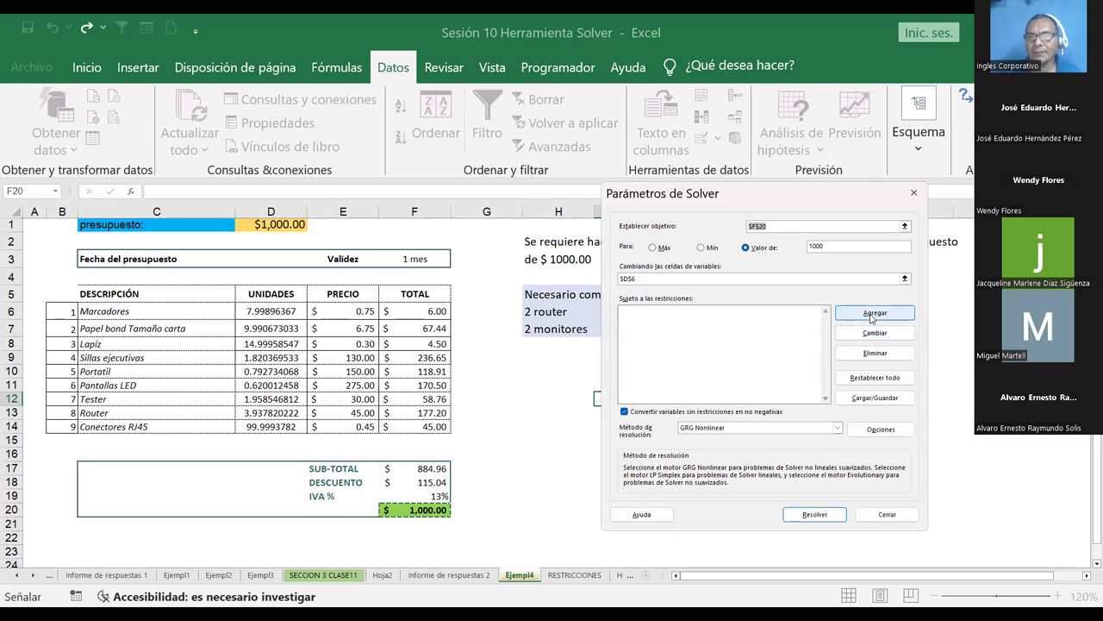
Step: Set Solver's variable cells back to $D$6:$D$14
left_click(660, 281)
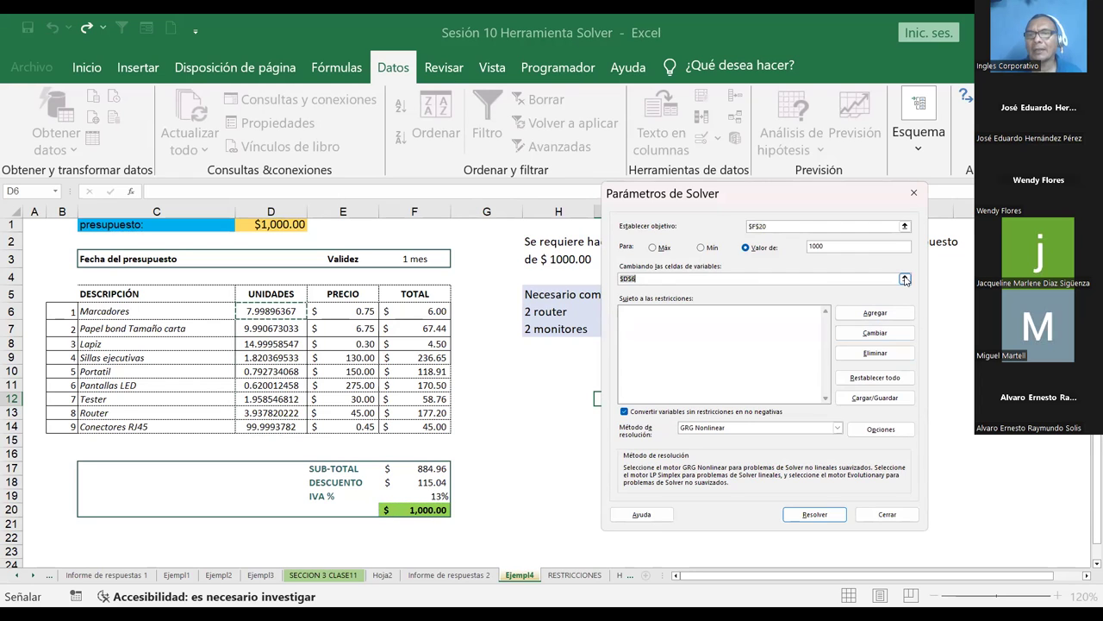
left_click(905, 280)
left_click_drag(269, 313, 271, 329)
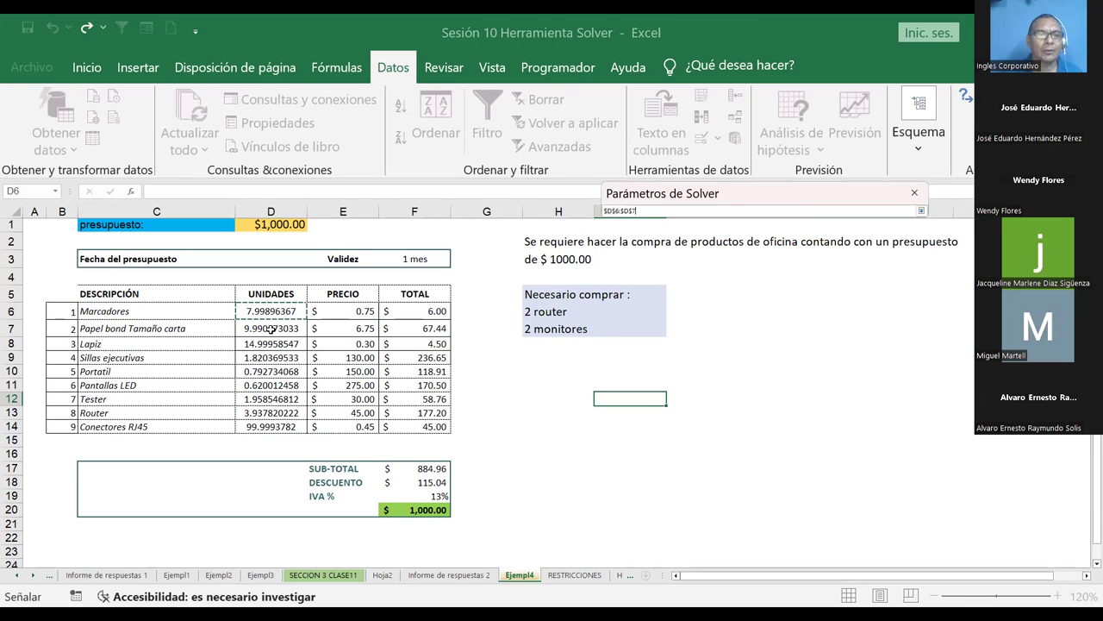
left_click_drag(276, 417, 272, 426)
left_click(921, 210)
Step: Add the constraint D6:D14 = int so the units must be whole numbers
left_click(873, 317)
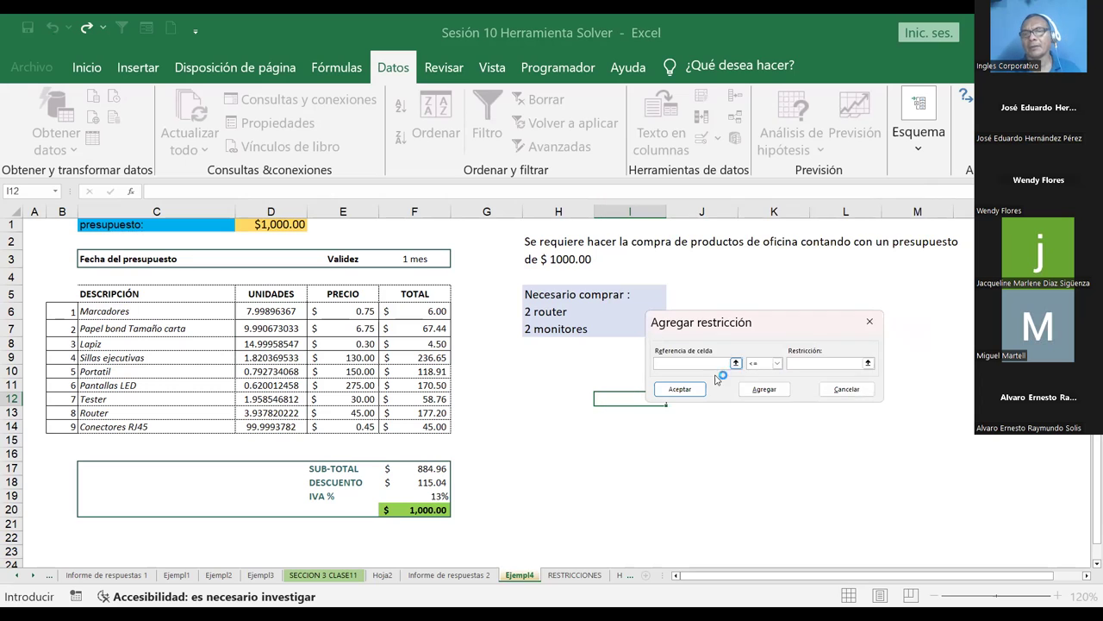
left_click(735, 364)
left_click_drag(268, 312, 270, 336)
left_click_drag(264, 424, 265, 426)
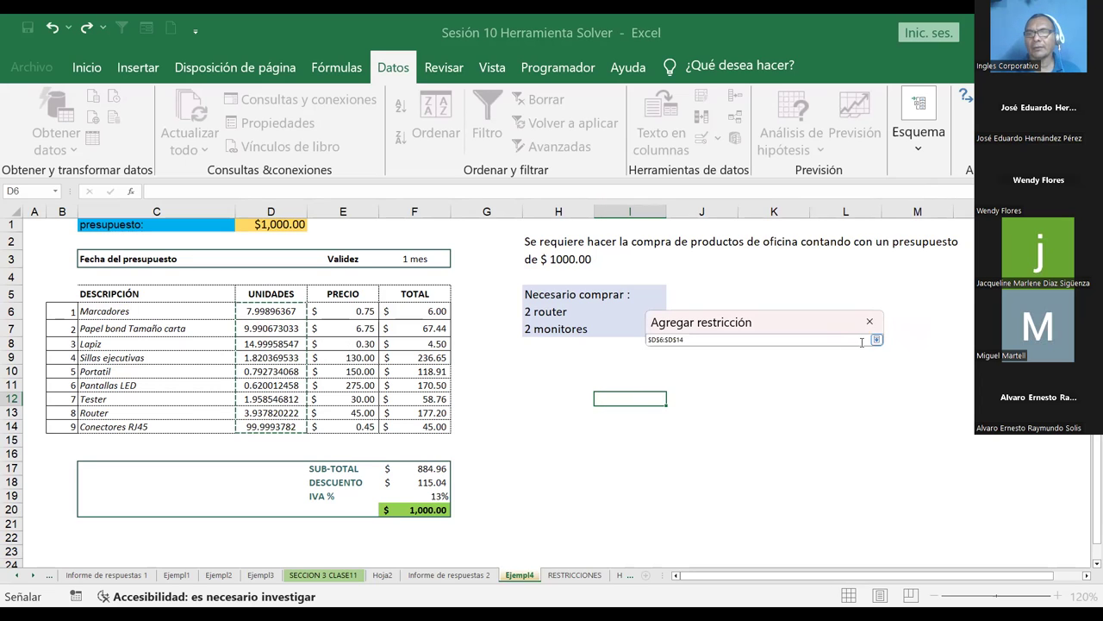
left_click(877, 340)
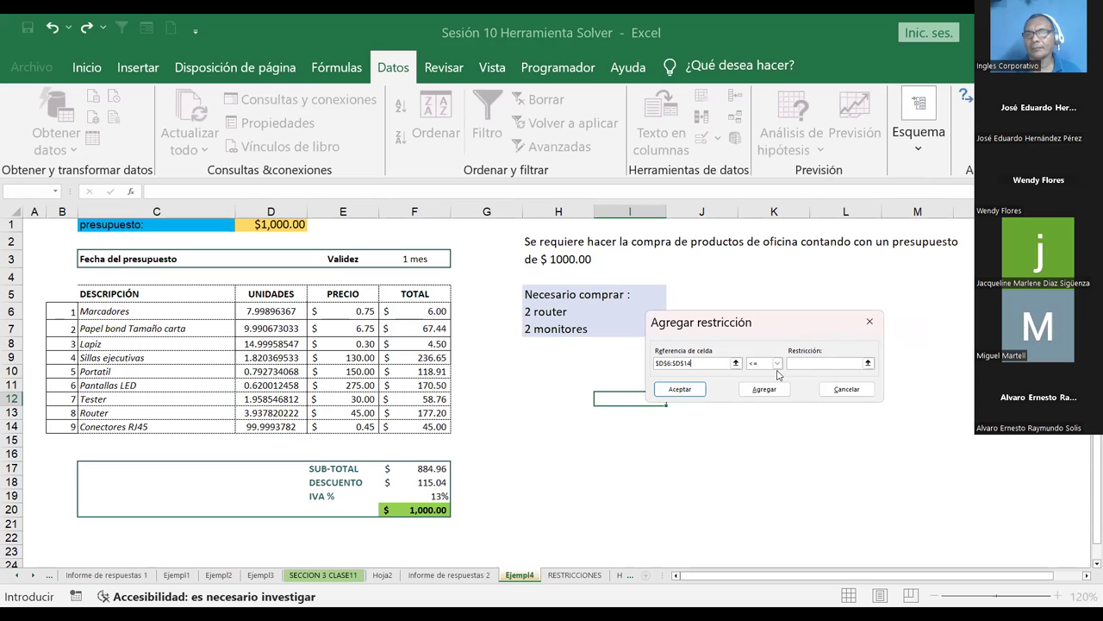
left_click(778, 363)
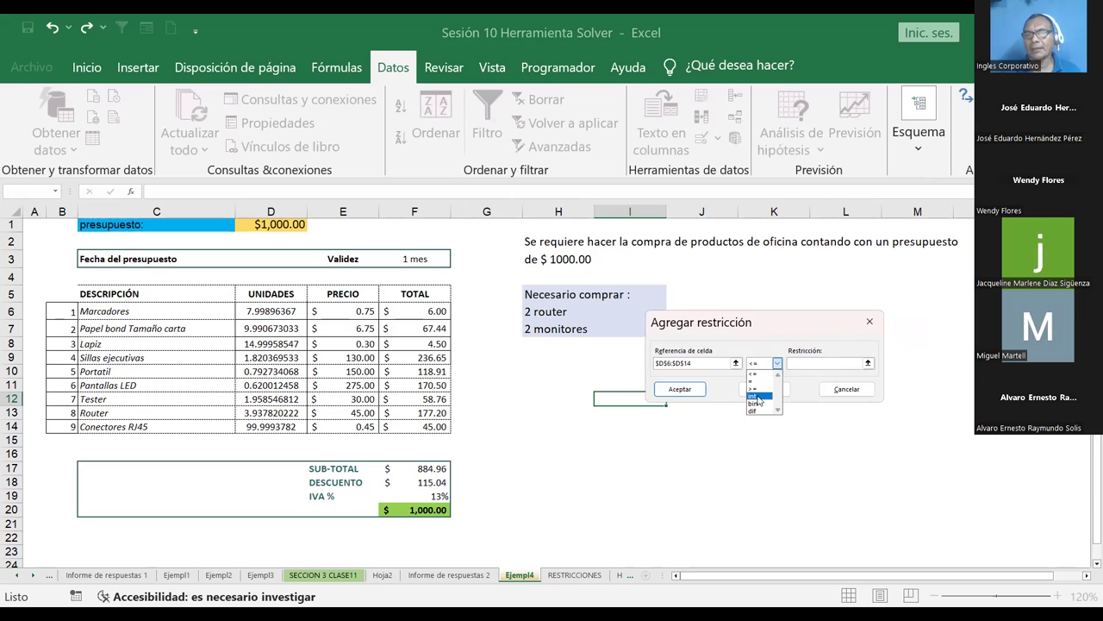
left_click(758, 397)
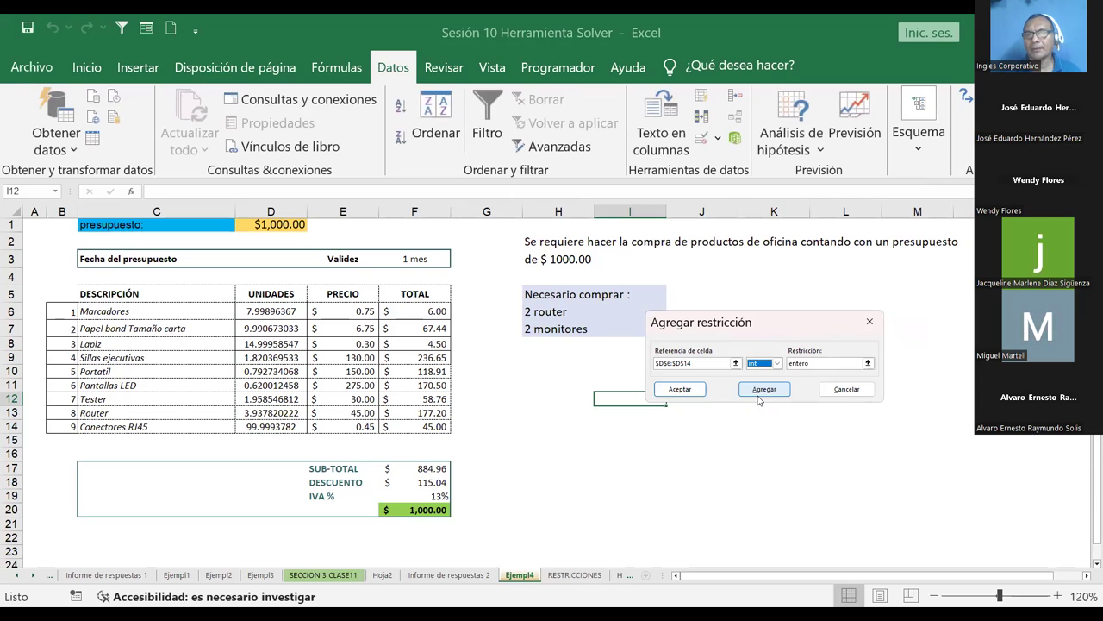
left_click(680, 390)
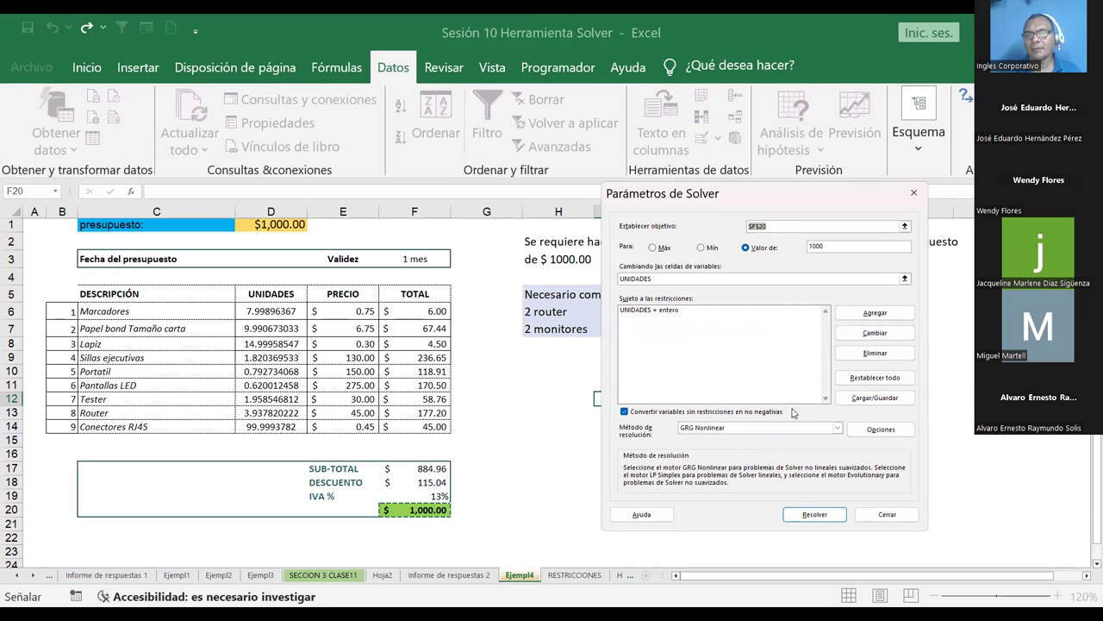
Step: Solve the budget model with the whole-number unit constraint
left_click(813, 517)
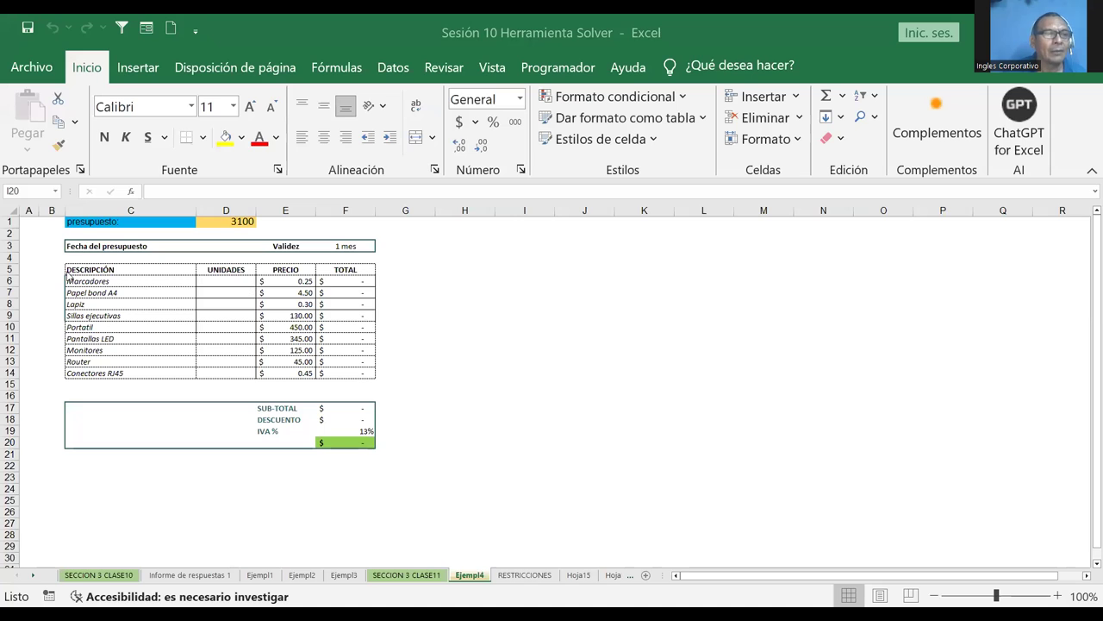
Step: Enter the 1000 budget in cell D1
left_click(224, 282)
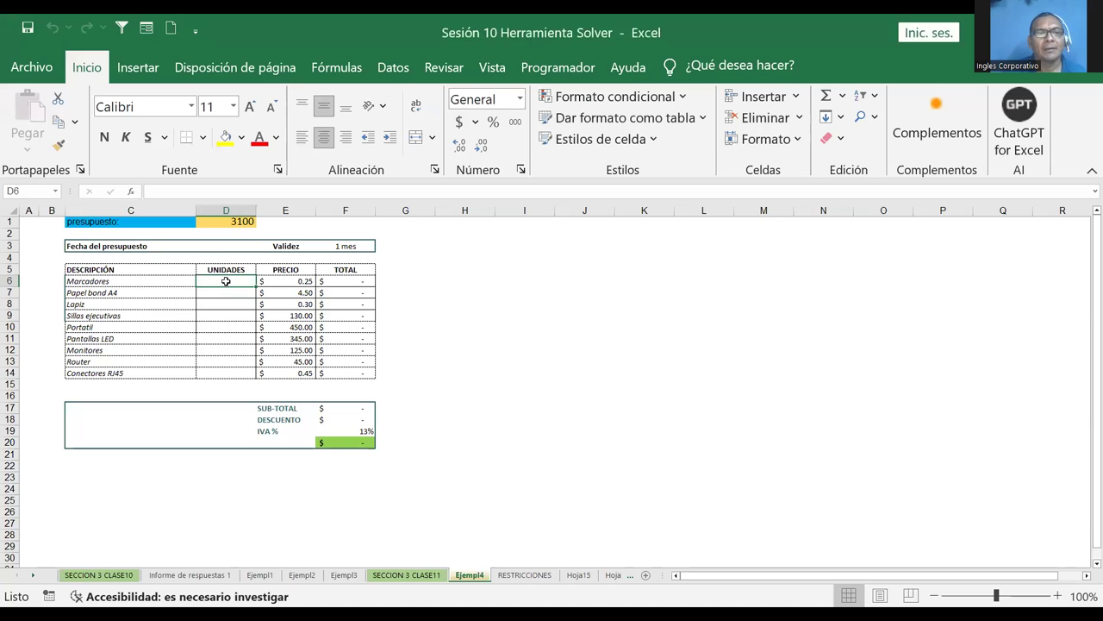
left_click(228, 223)
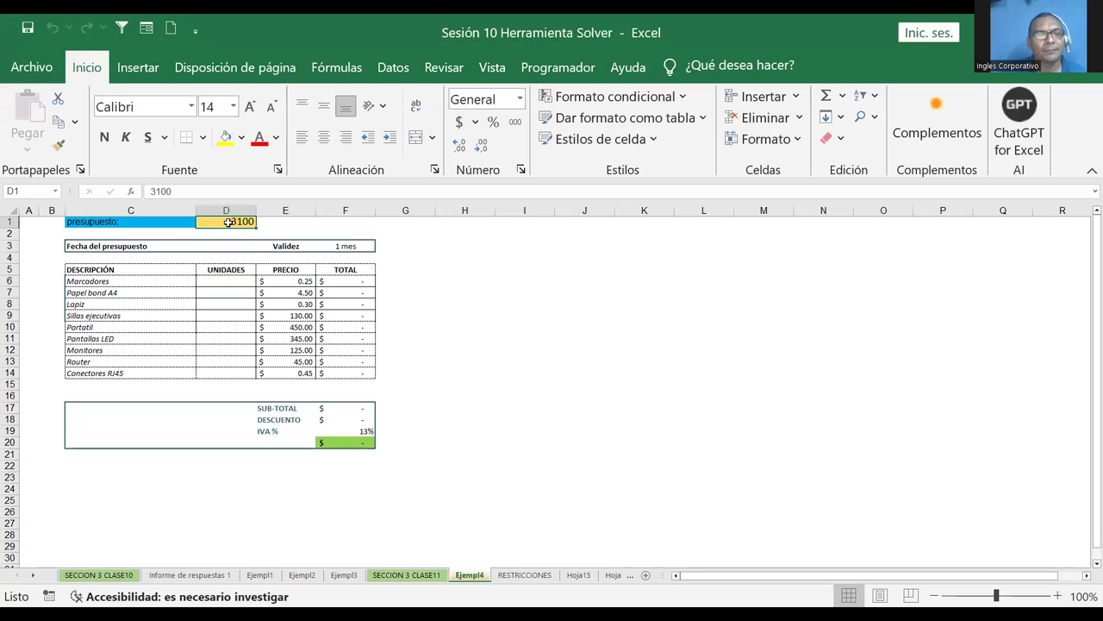
type("1")
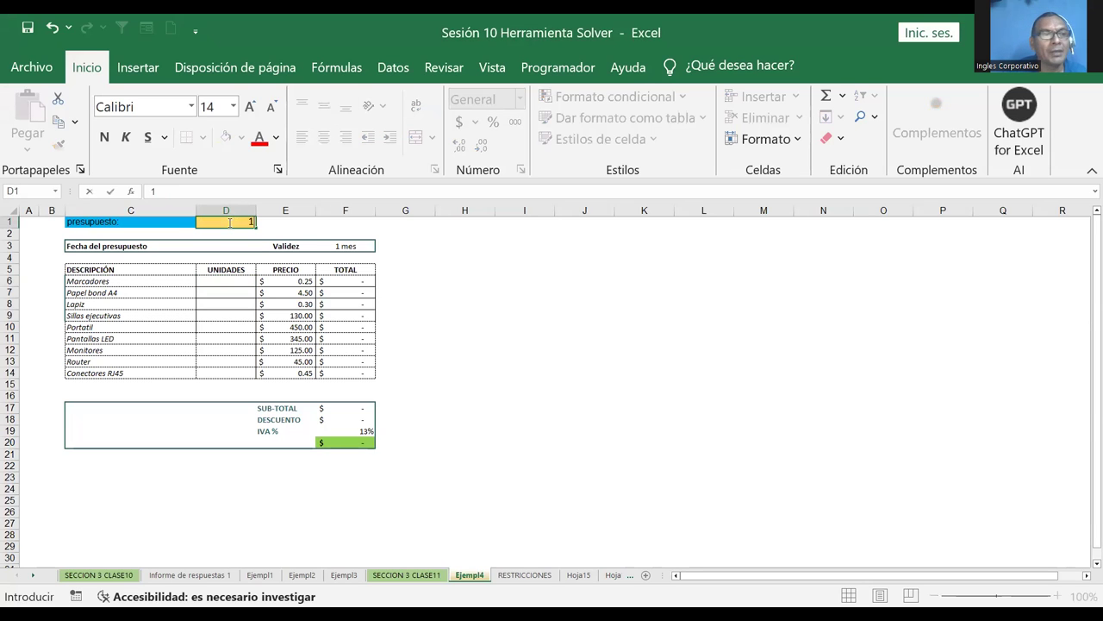
type("000")
key("Return")
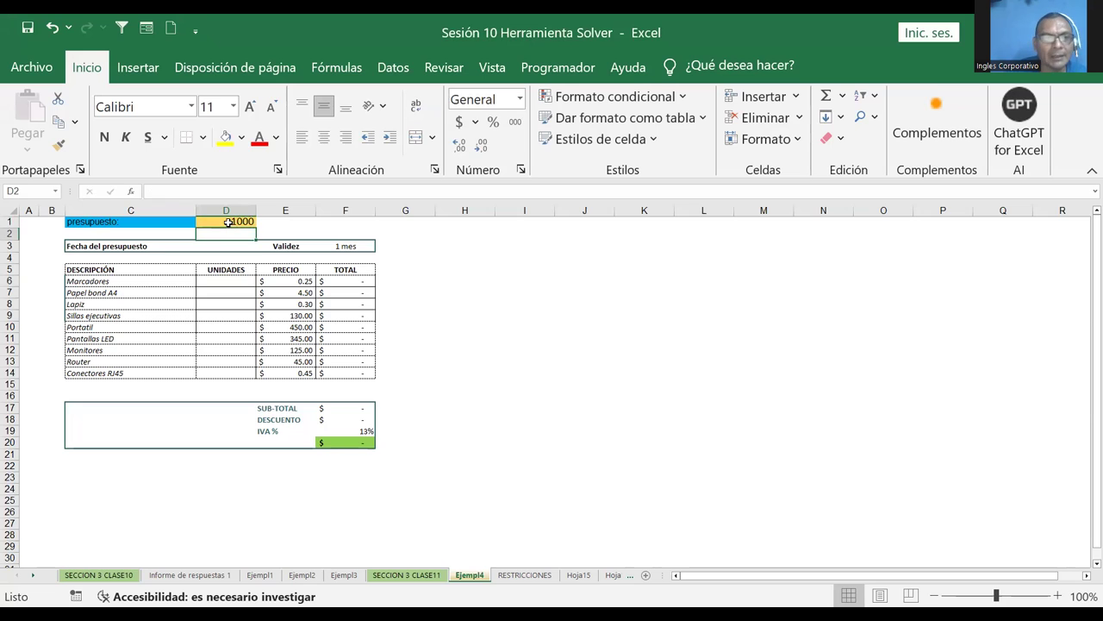
left_click(457, 260)
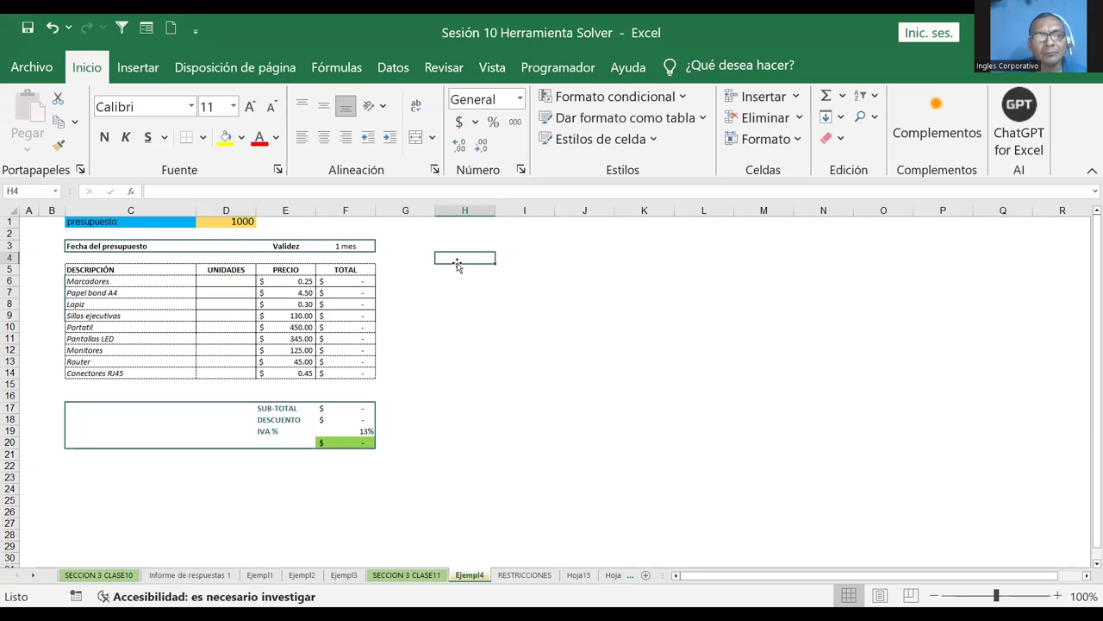
Step: Enter units 15 Marcadores, 30 Papel bond A4, 100 Lapiz, 5 Sillas ejecutivas, 3 Portatil
left_click(240, 282)
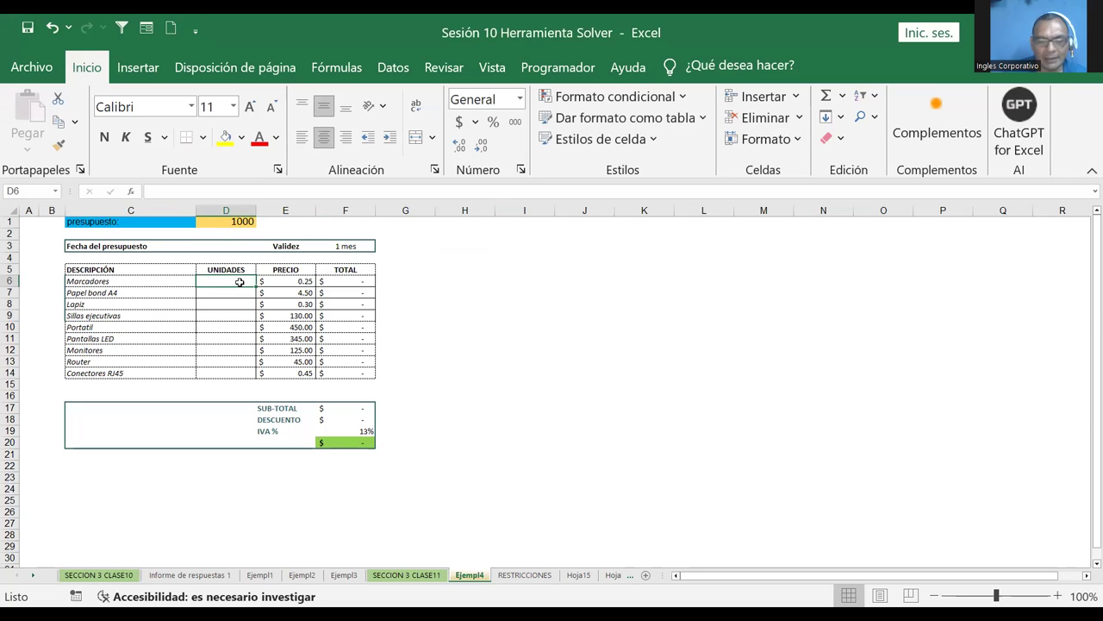
type("15")
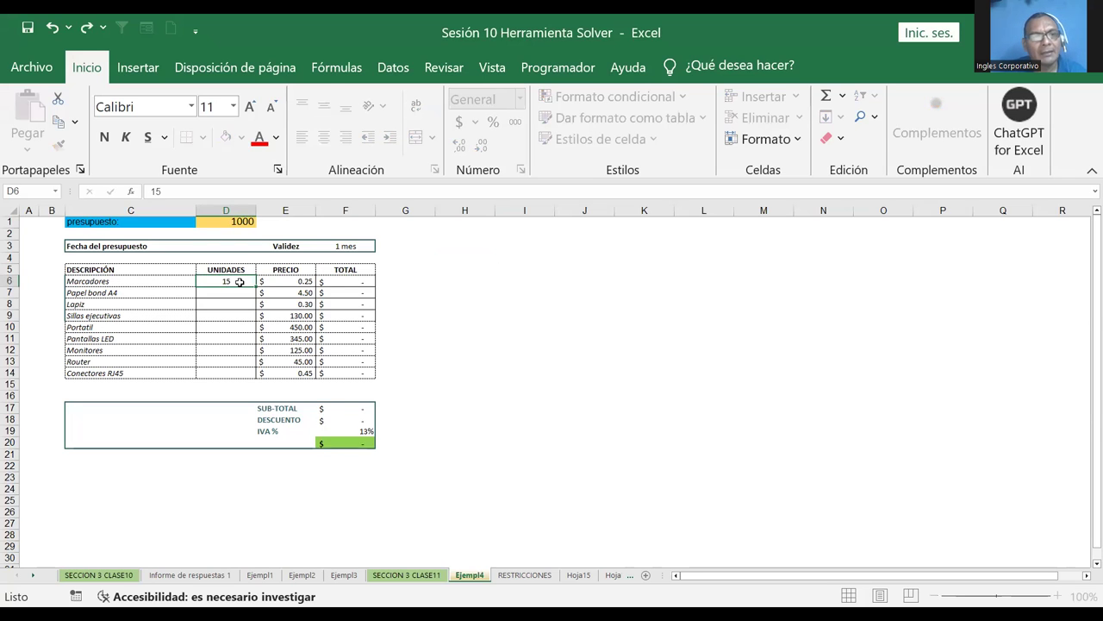
key("Return")
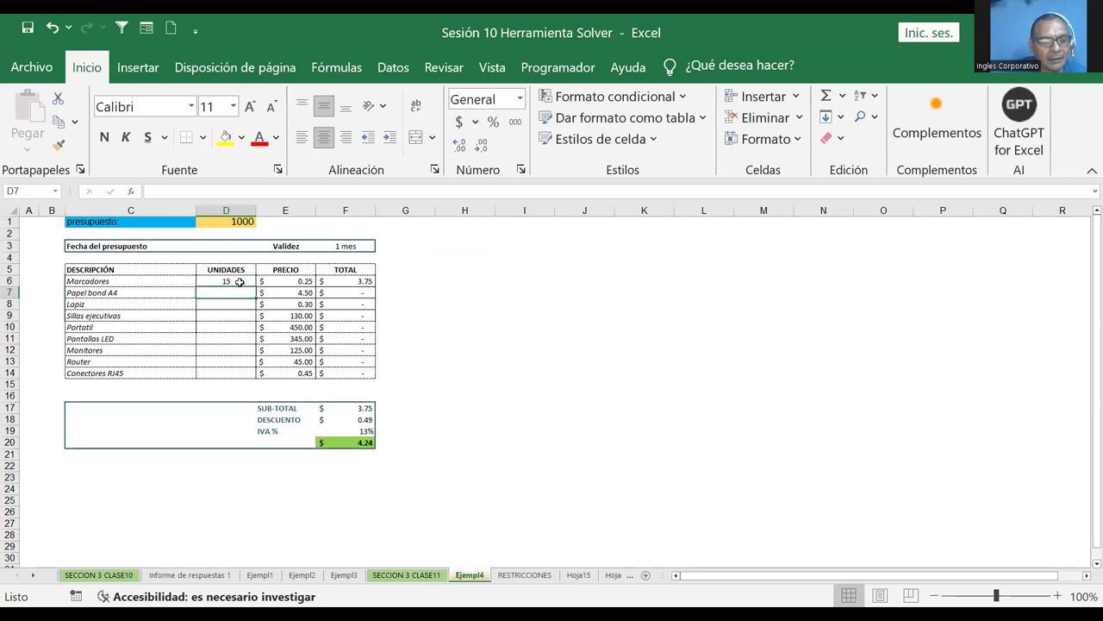
type("30")
key("Return")
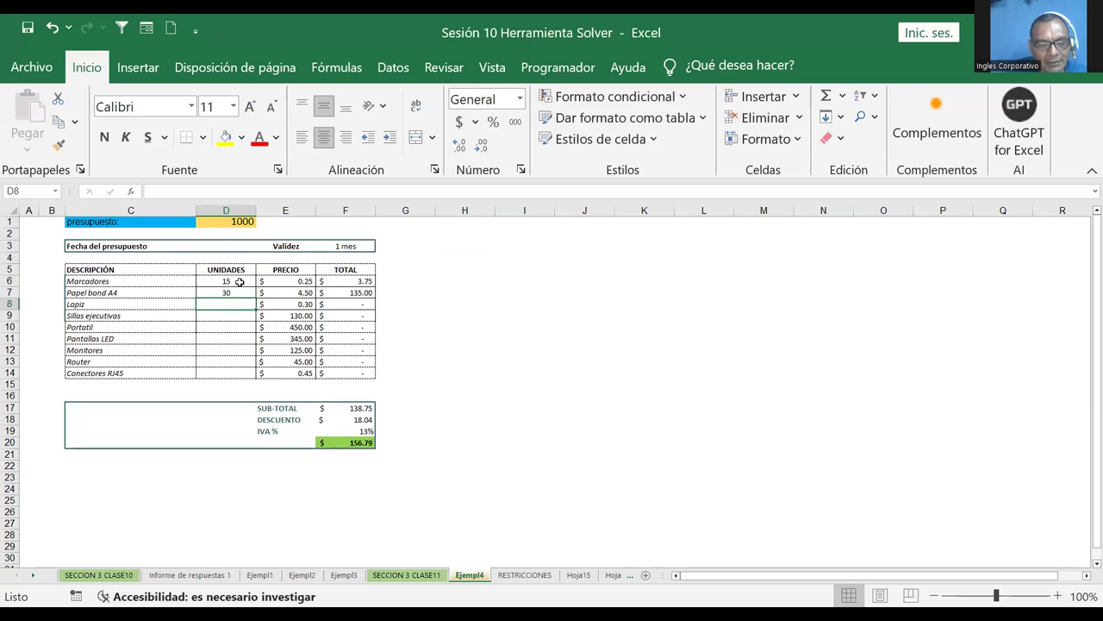
type("100")
key("Return")
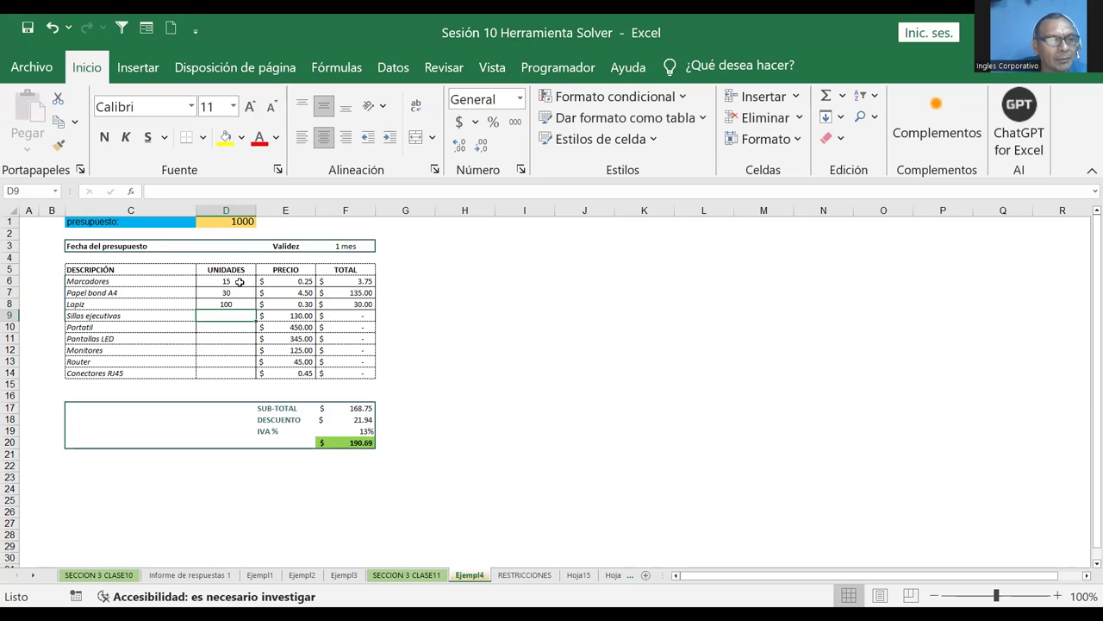
type("5")
key("Return")
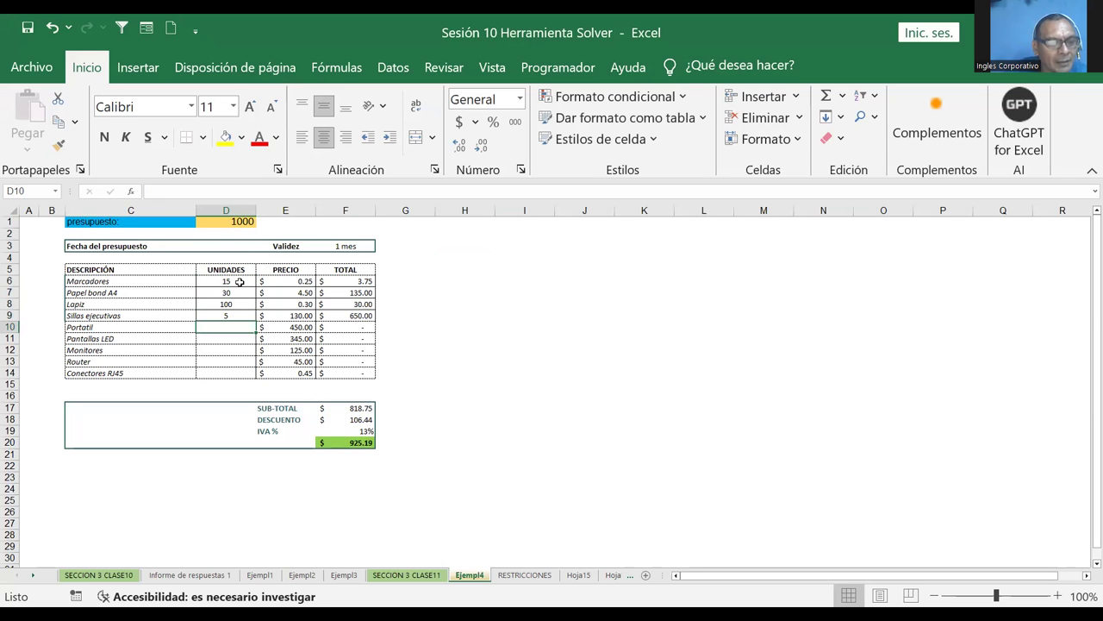
type("3")
key("Return")
Step: Set the Portatil price in E10 to 250
key("Up")
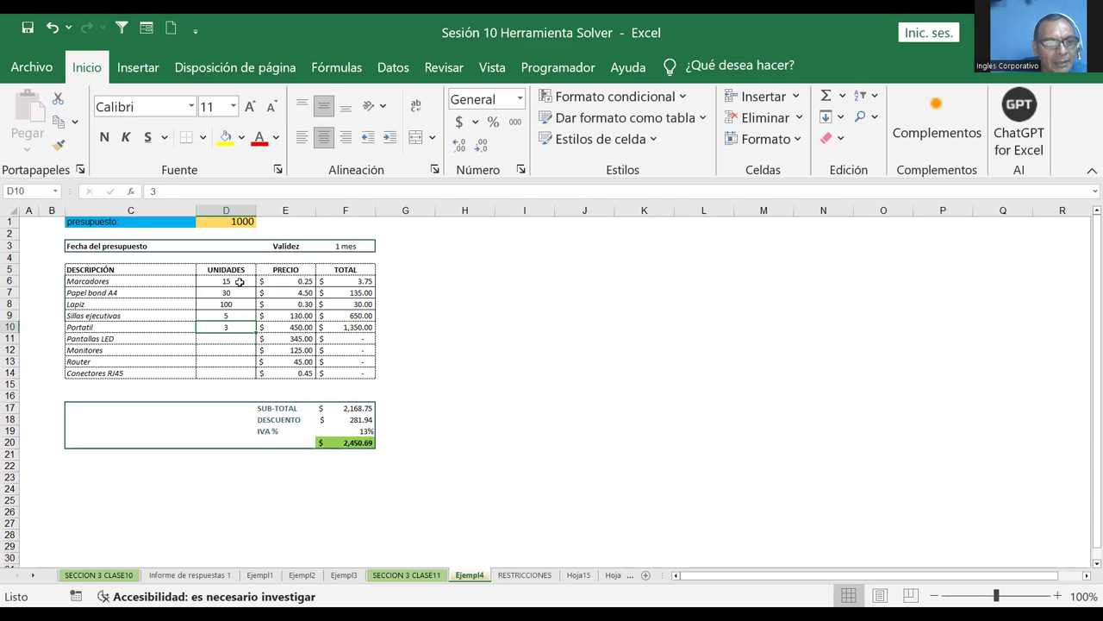
key("Right")
type("25")
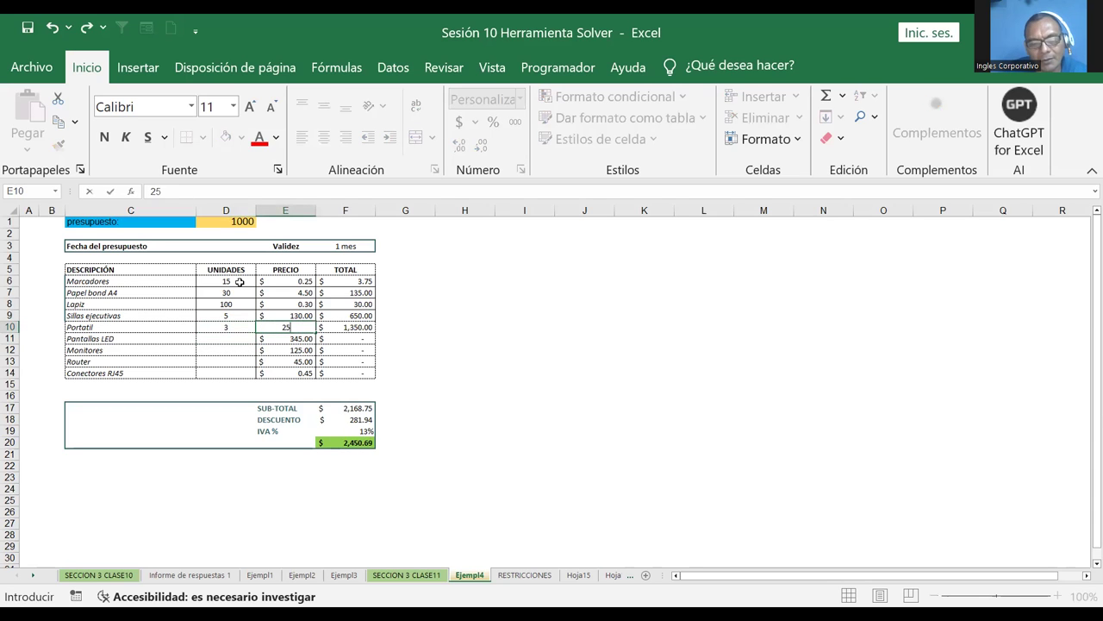
type("0")
key("Return")
Step: Enter units 2 Pantallas LED, 3 Monitores, 1 Router and 100 Conectores RJ45
key("Left")
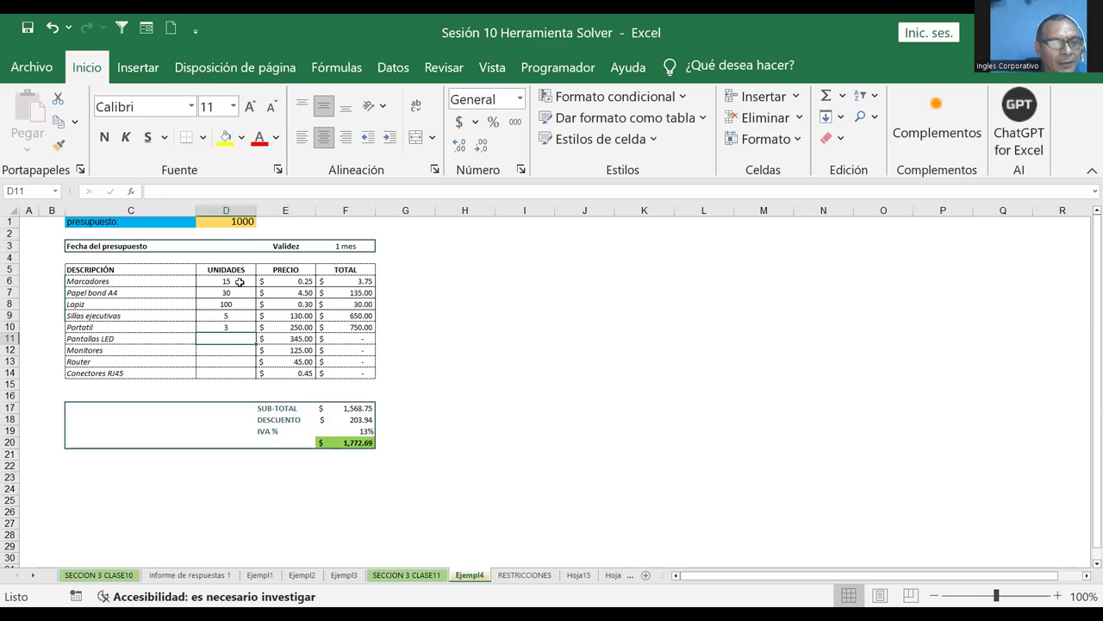
type("2")
key("Return")
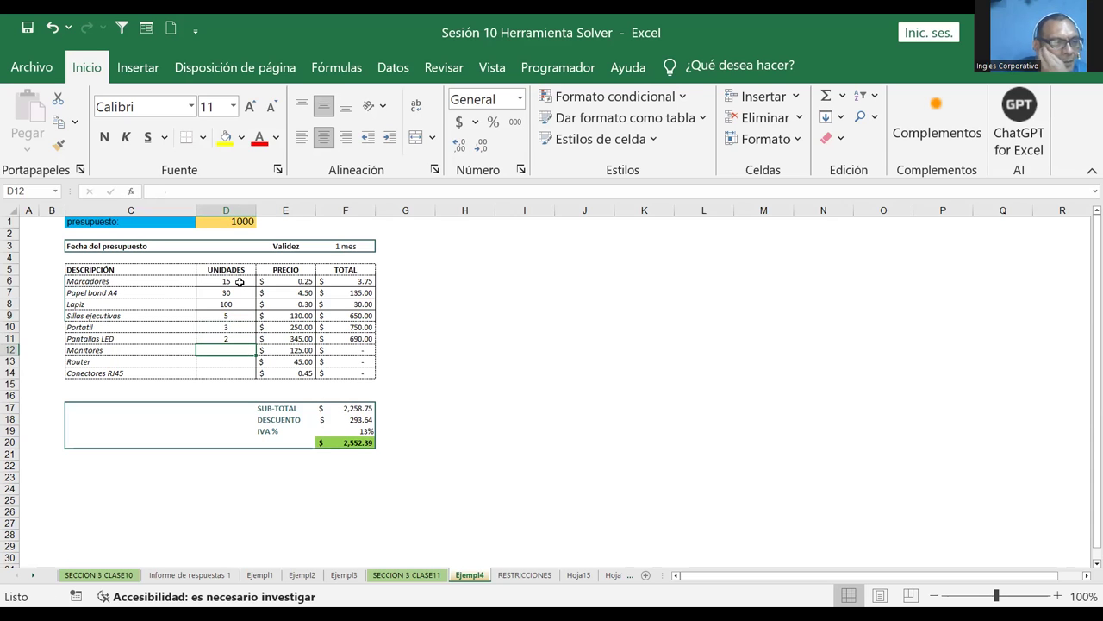
type("3")
key("Return")
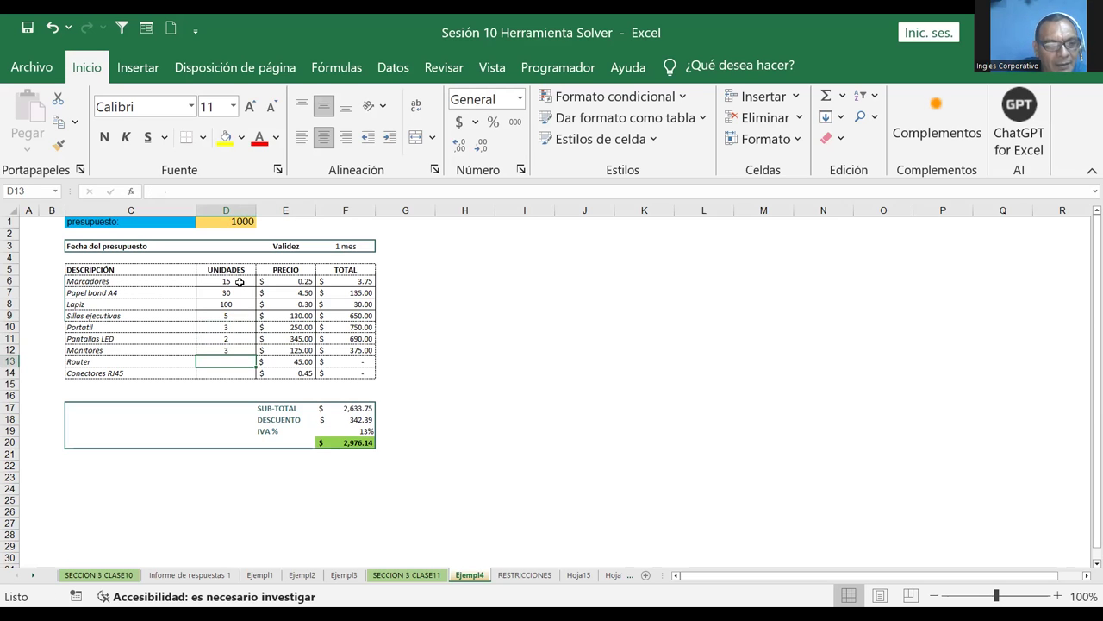
type("1")
key("Return")
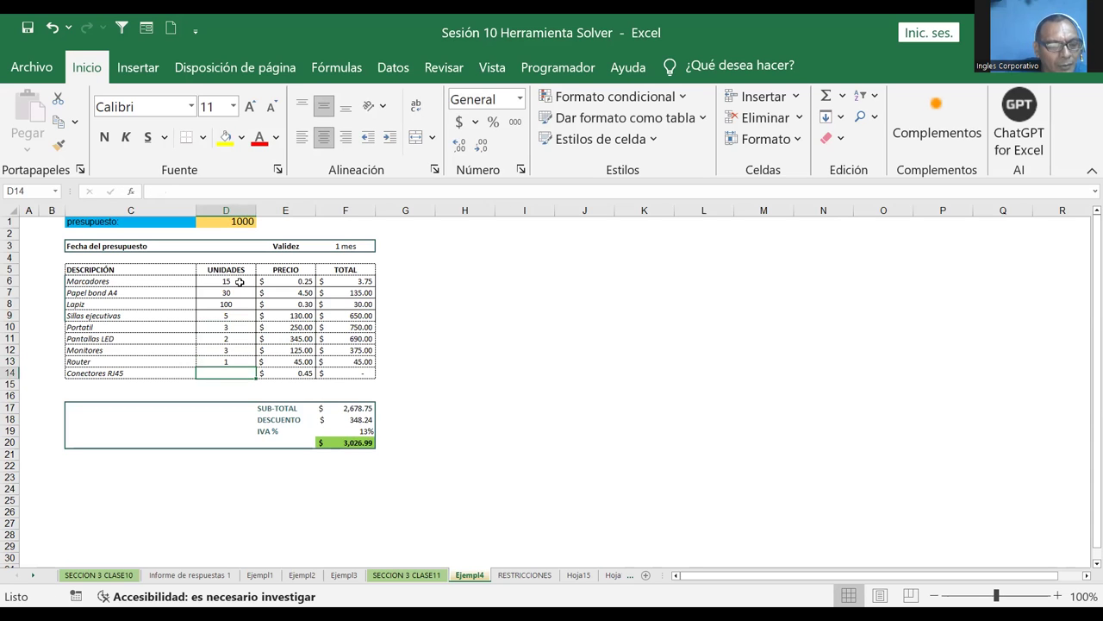
type("100")
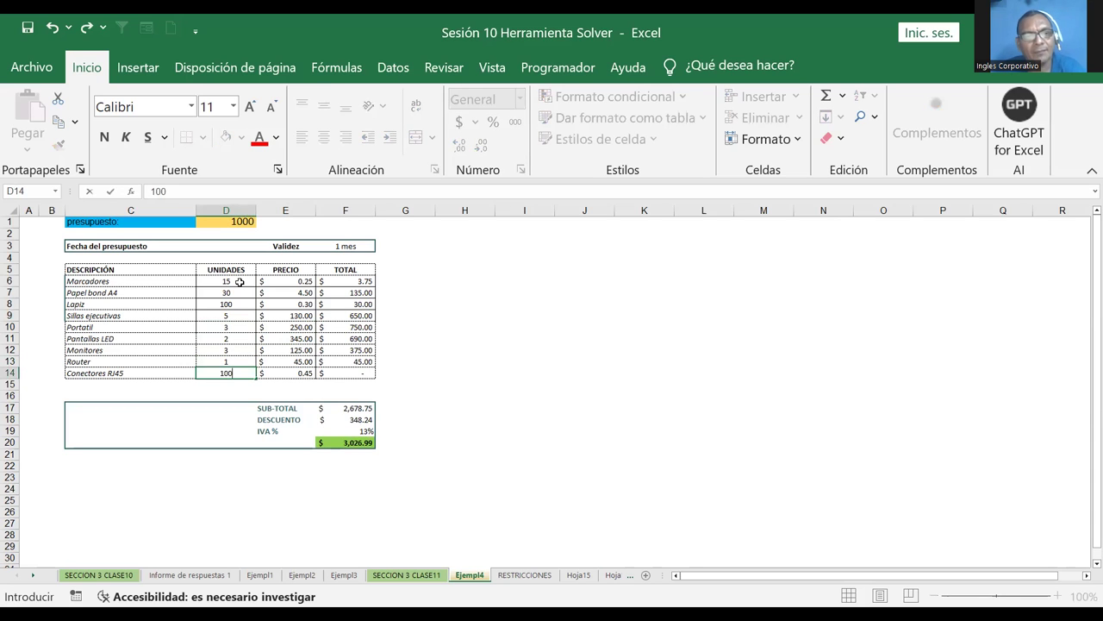
key("Return")
key("Up")
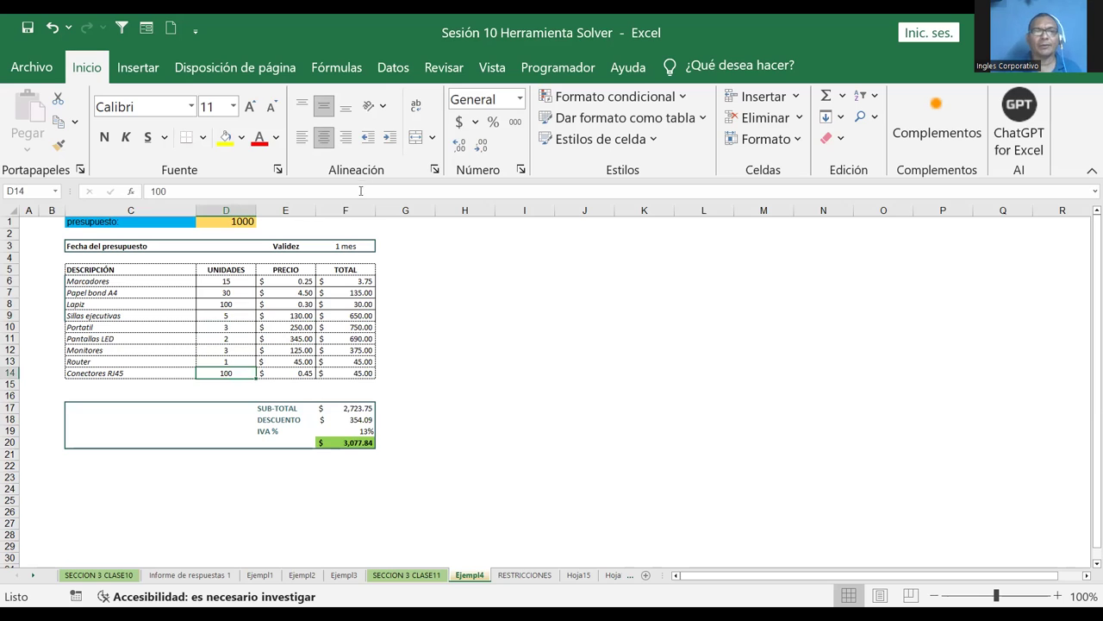
left_click(542, 280)
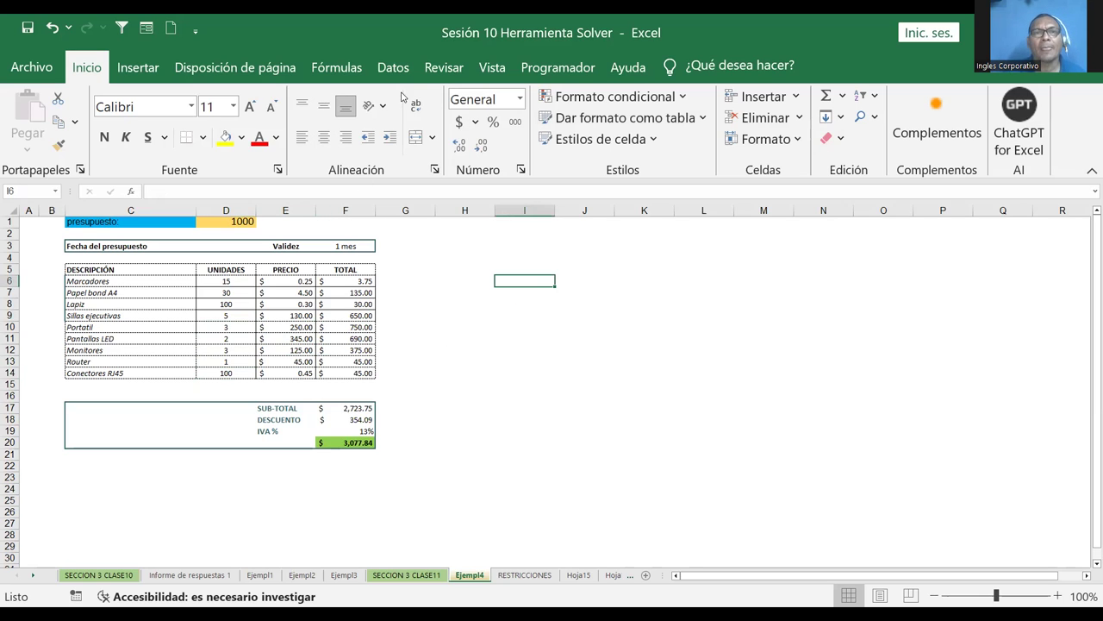
Step: In Solver, target $F$20 to the value 1000 by changing $D$6:$D$14
left_click(393, 67)
left_click(993, 99)
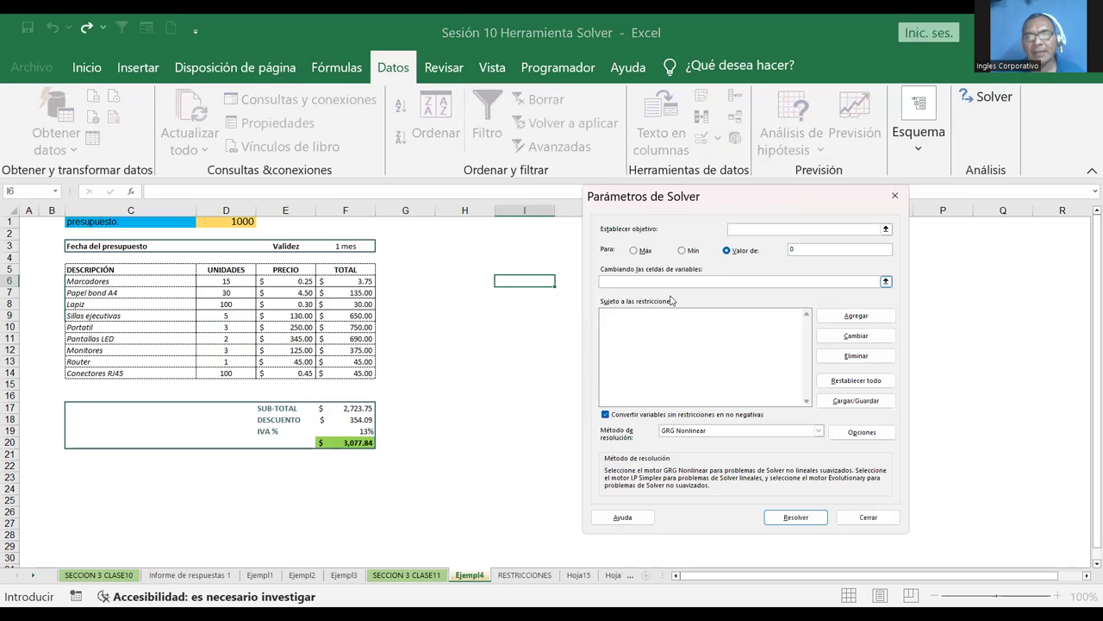
left_click(879, 229)
left_click(352, 442)
left_click(902, 214)
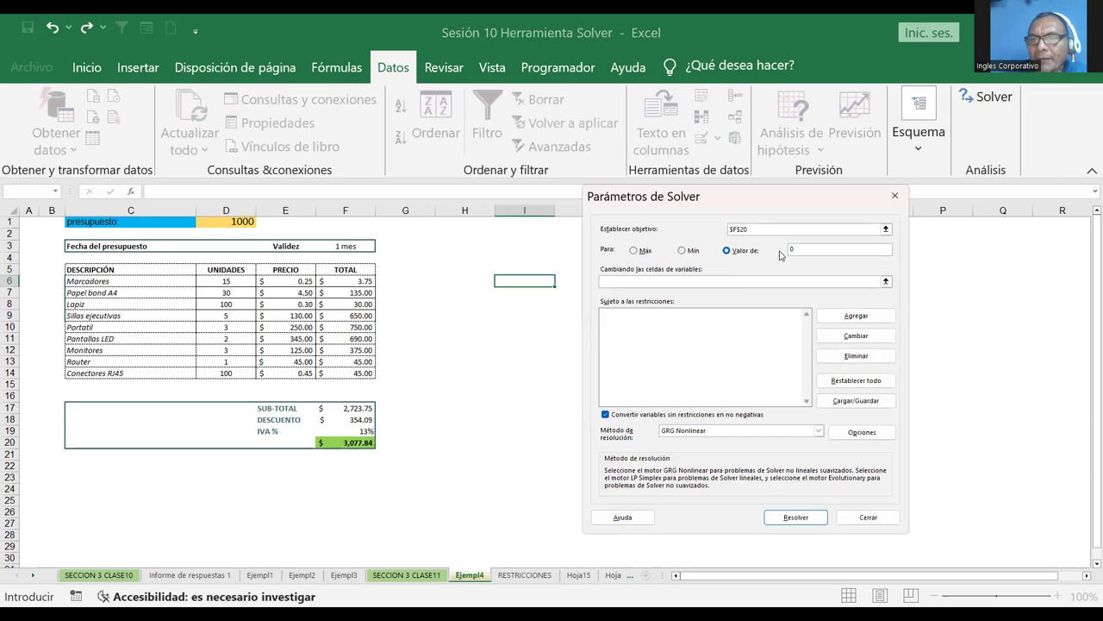
left_click(819, 249)
key("BackSpace")
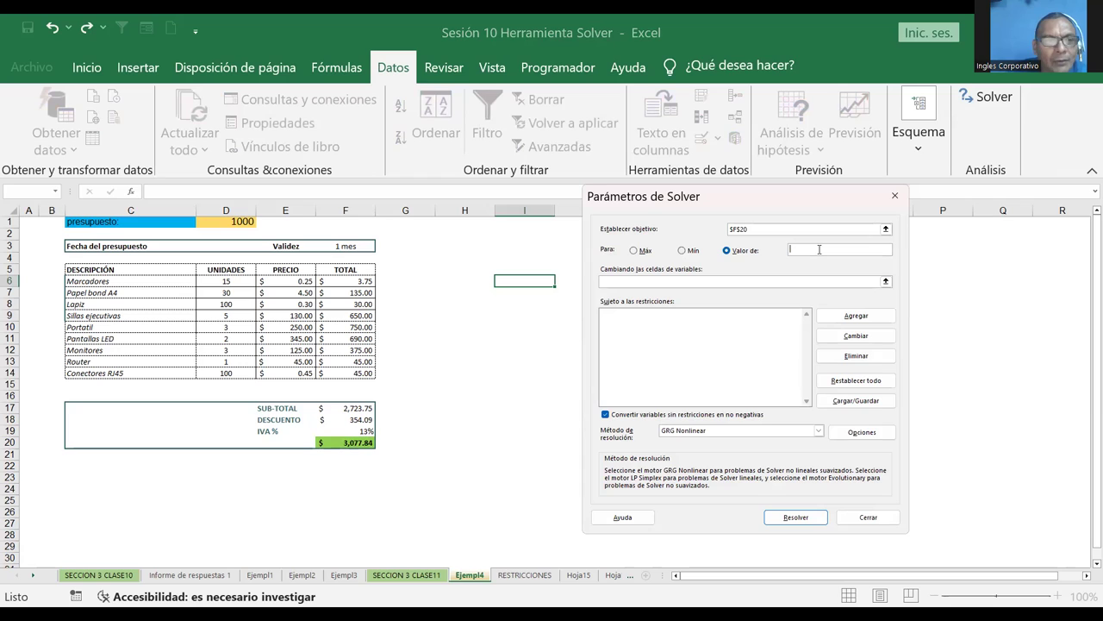
type("1000")
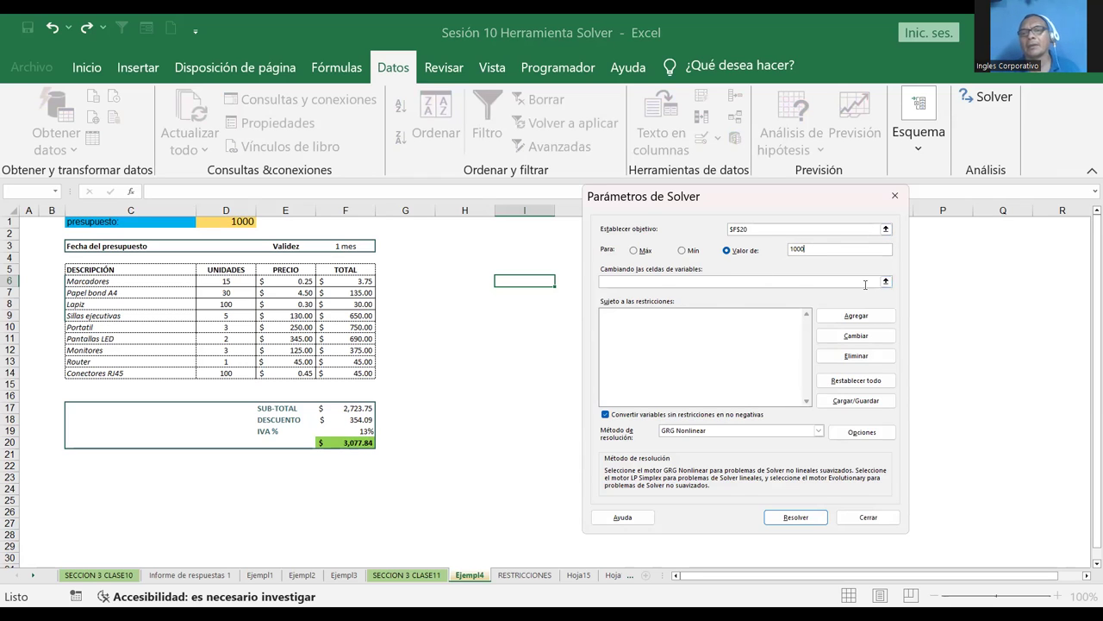
left_click(885, 281)
left_click_drag(236, 283, 235, 294)
left_click_drag(221, 367, 222, 370)
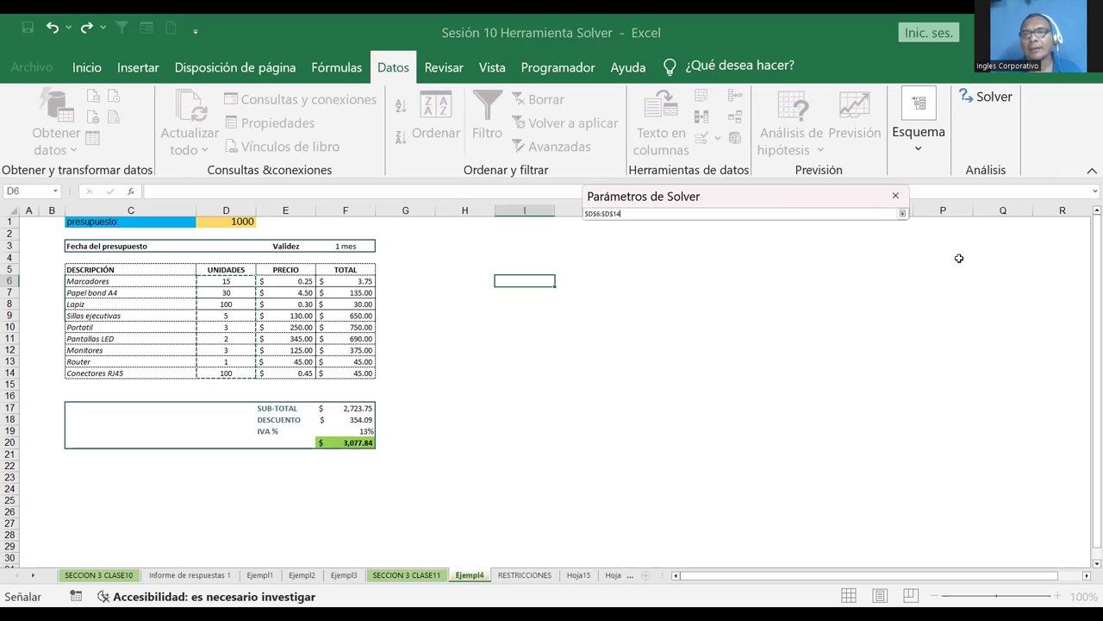
left_click(902, 214)
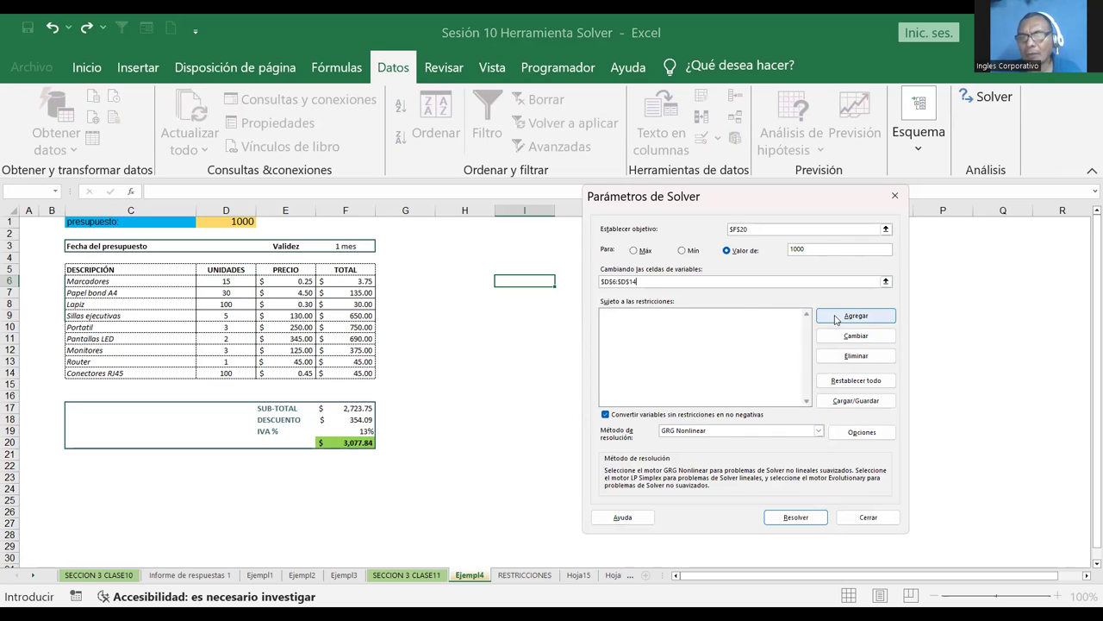
Step: Add the integer constraint $D$6:$D$14 = int
left_click(835, 320)
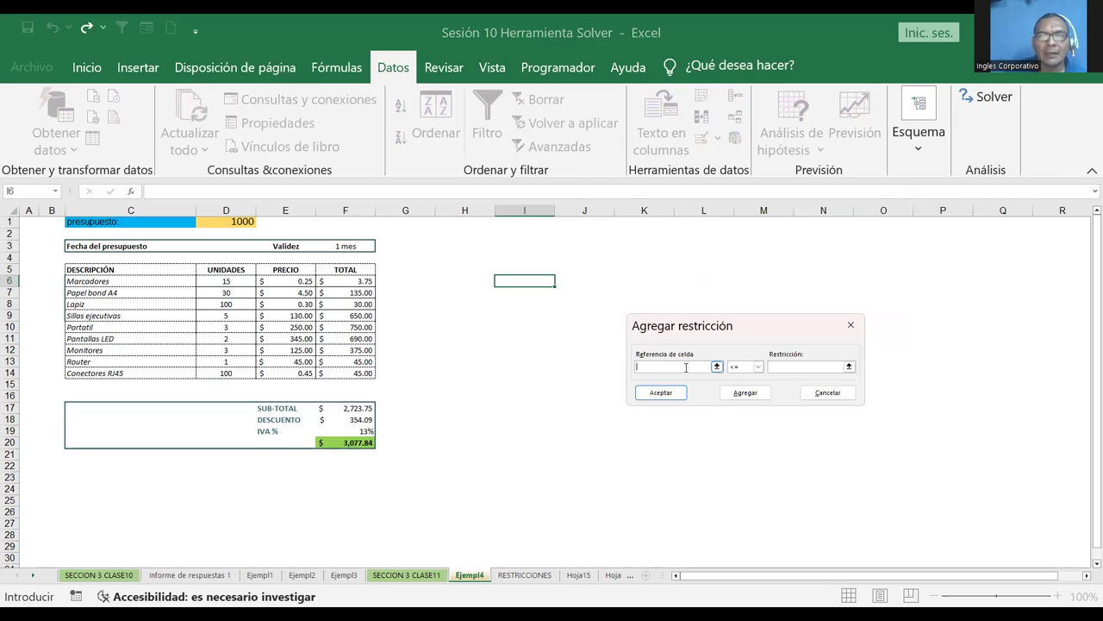
left_click(717, 367)
left_click_drag(229, 282, 226, 369)
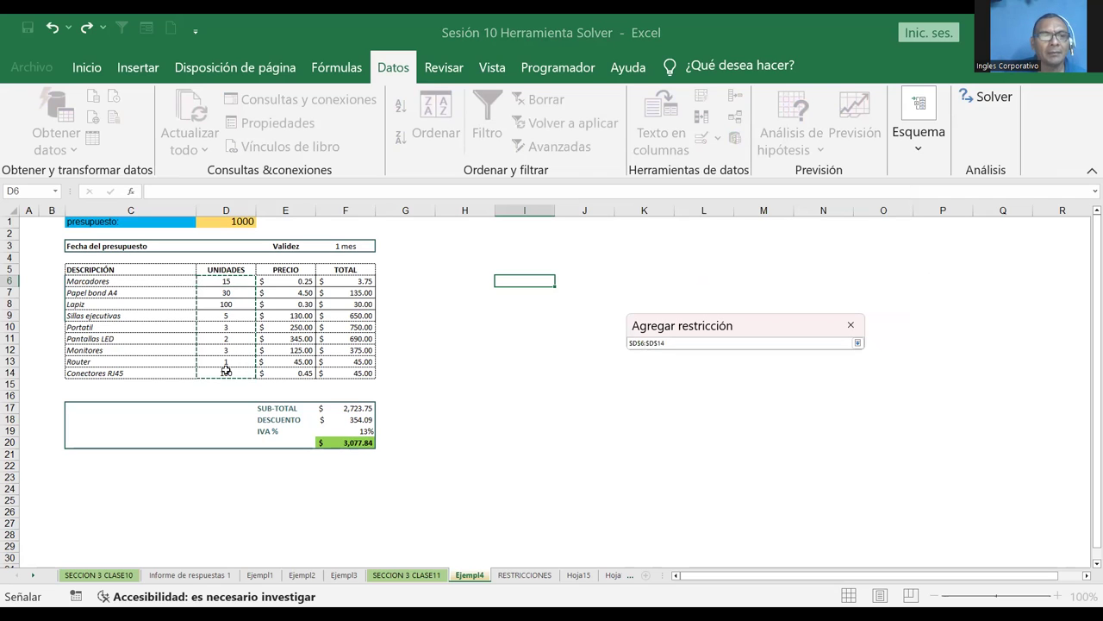
left_click(857, 344)
left_click(757, 367)
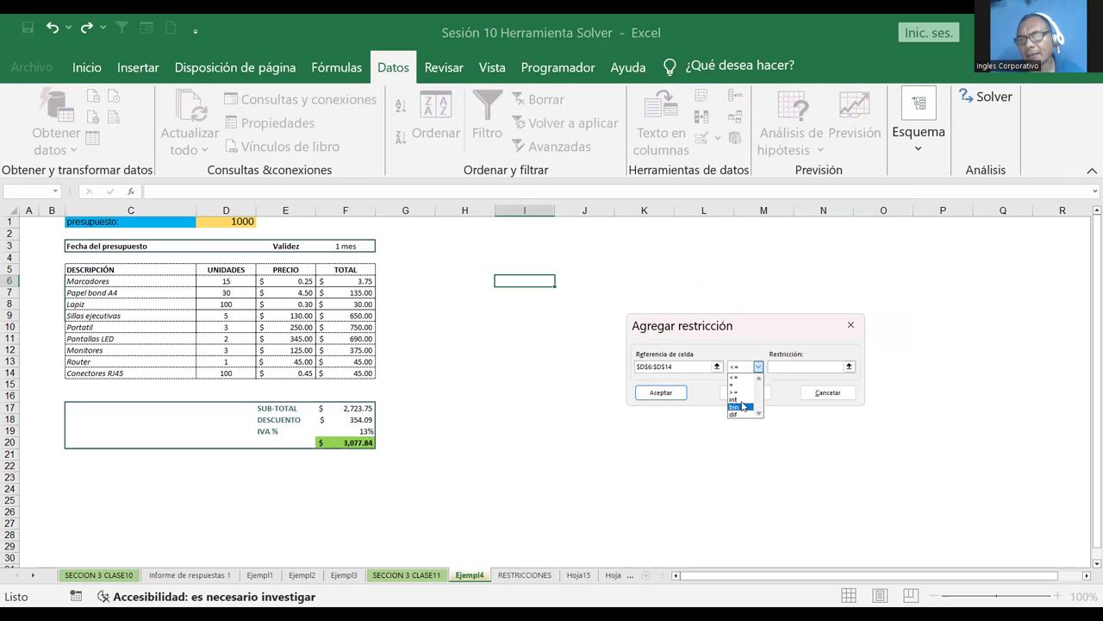
left_click(692, 401)
left_click(659, 395)
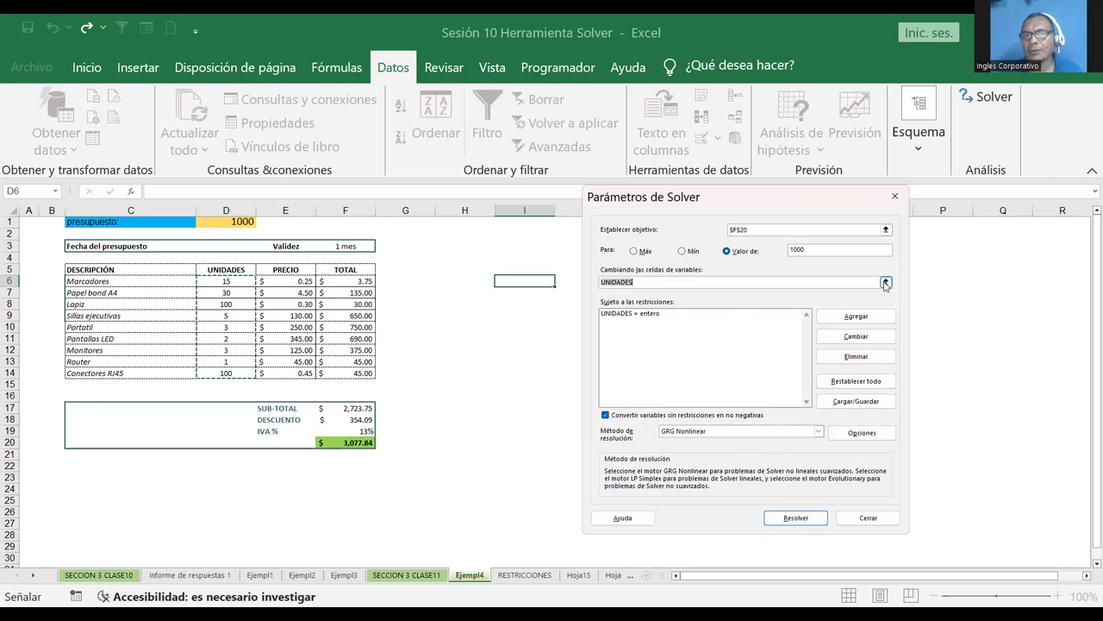
Step: Reselect D6:D14 as the cells Solver may change
left_click(885, 284)
left_click(226, 281)
left_click_drag(225, 297, 225, 297)
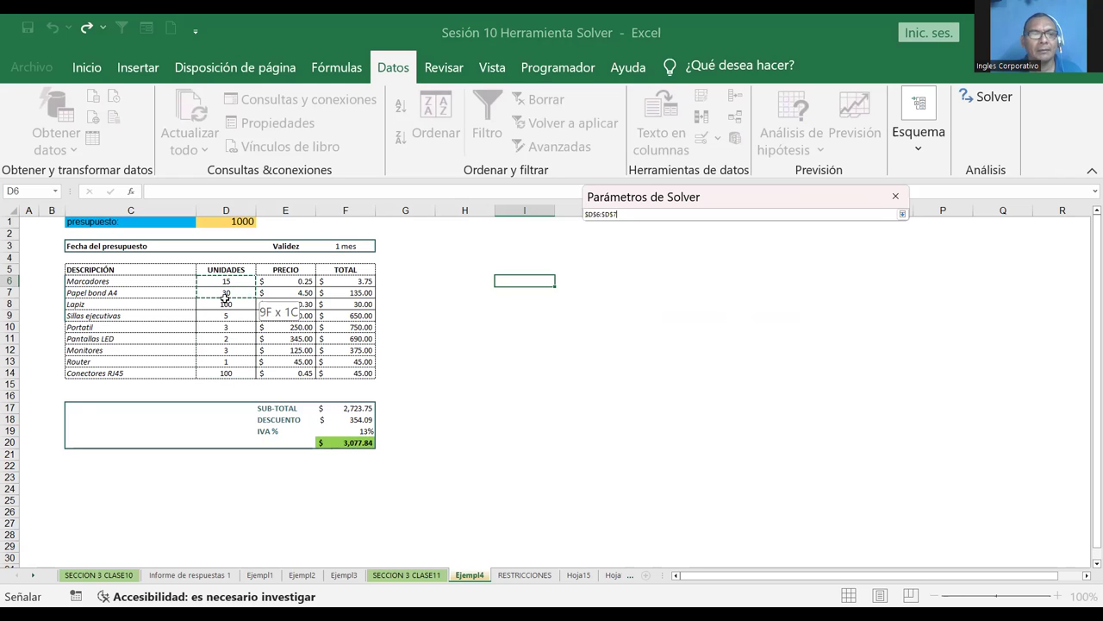
left_click_drag(231, 370, 231, 373)
left_click(903, 215)
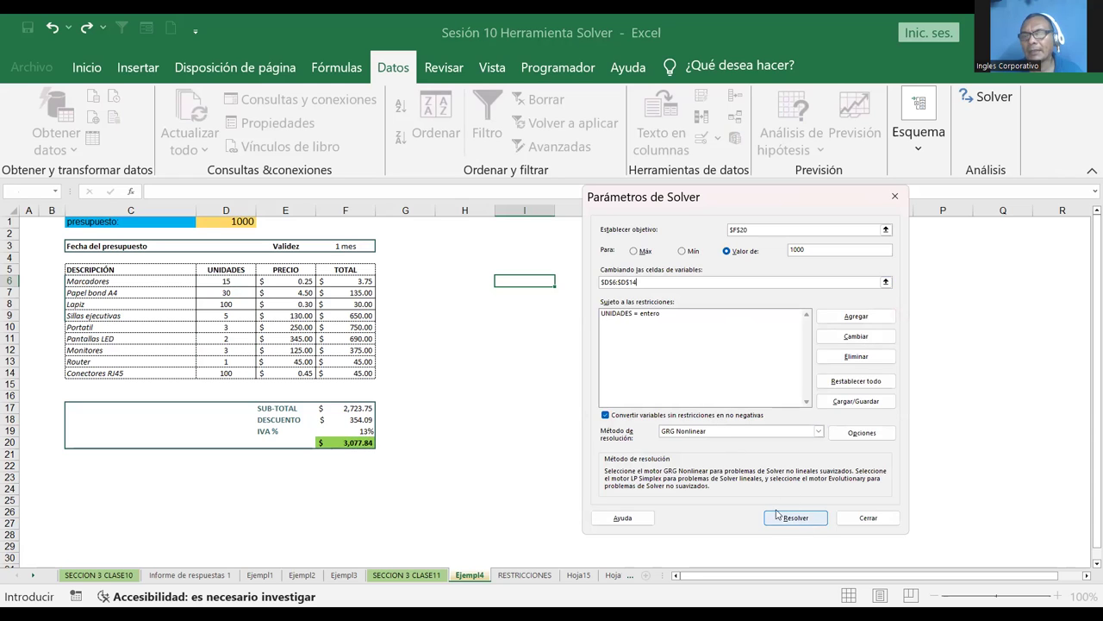
Step: Solve for whole-number quantities bringing the total to 1000
left_click(781, 520)
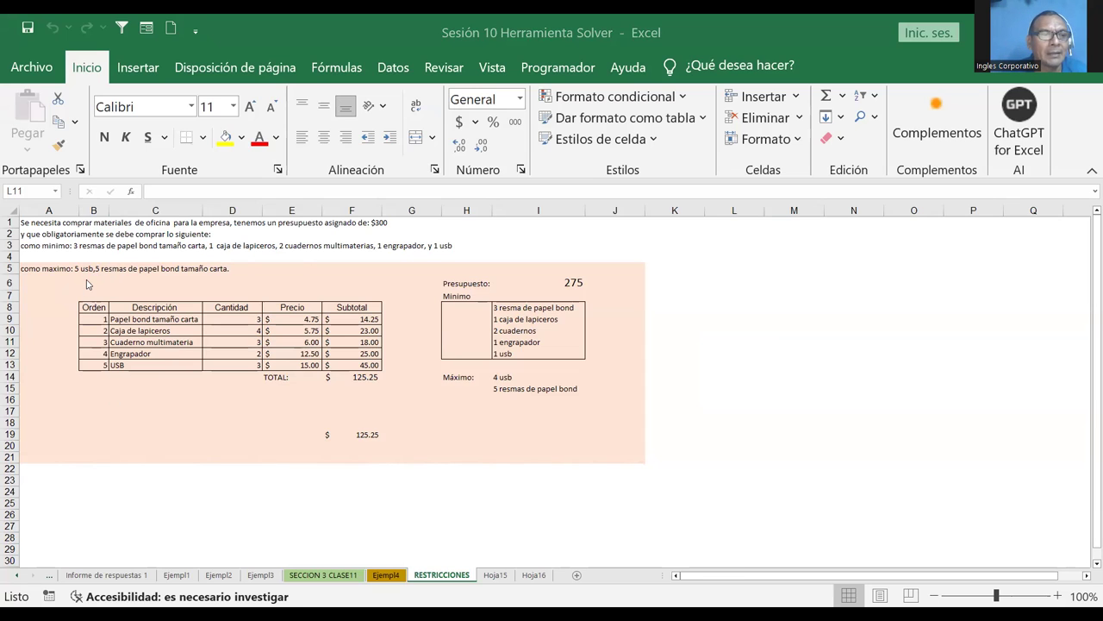
Step: Fill B6:I15 blue, raise its font to 14 pt, and widen column C
left_click_drag(85, 280, 578, 388)
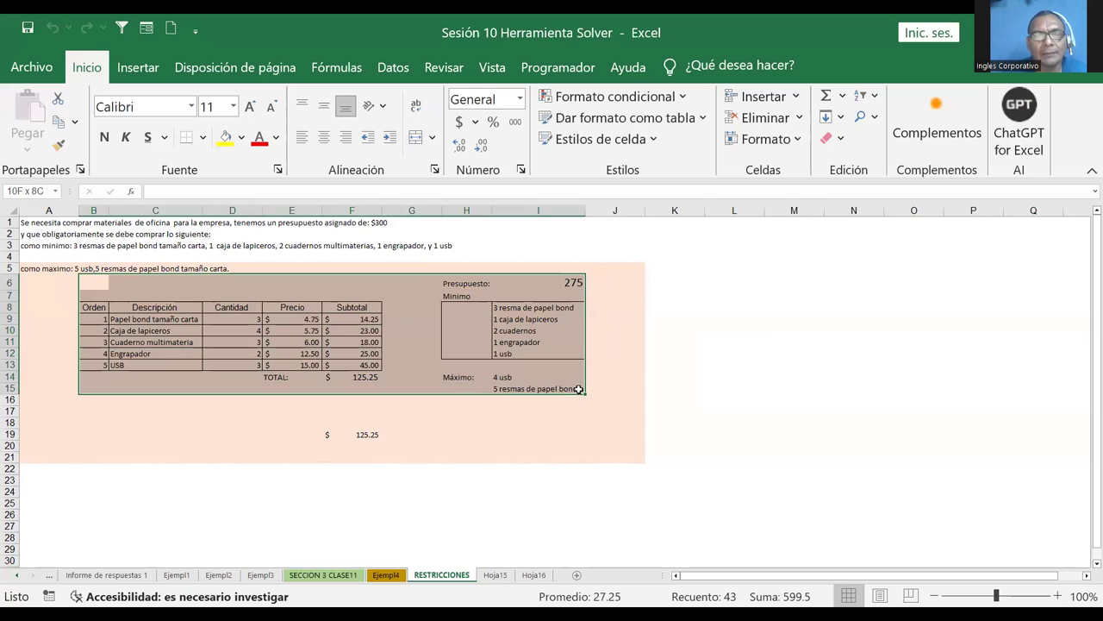
left_click(242, 139)
left_click(184, 140)
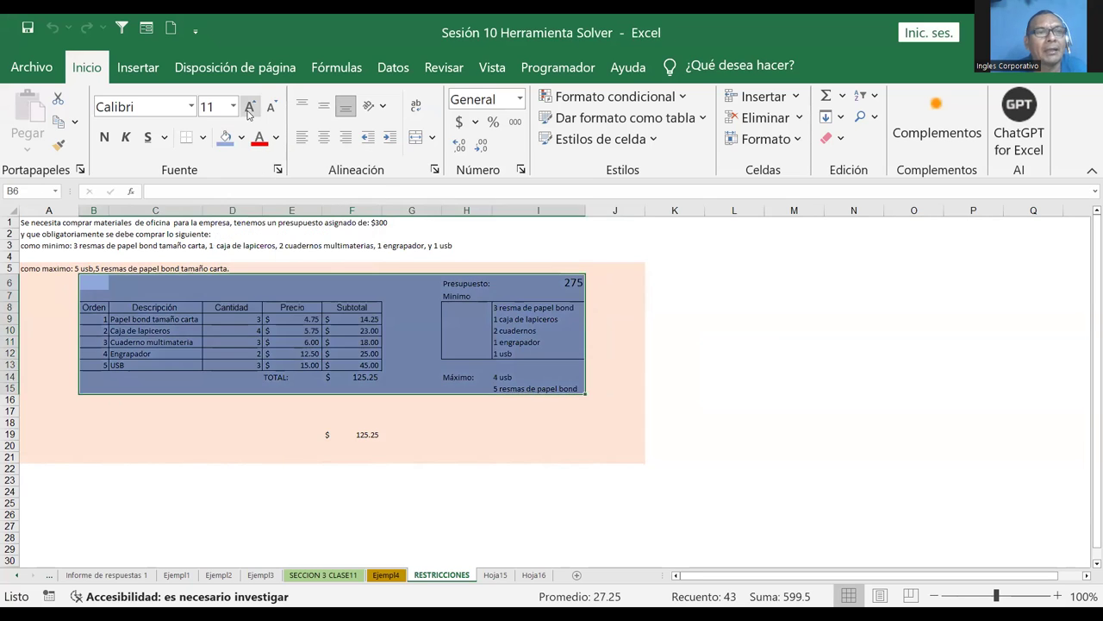
left_click(250, 106)
left_click(250, 106)
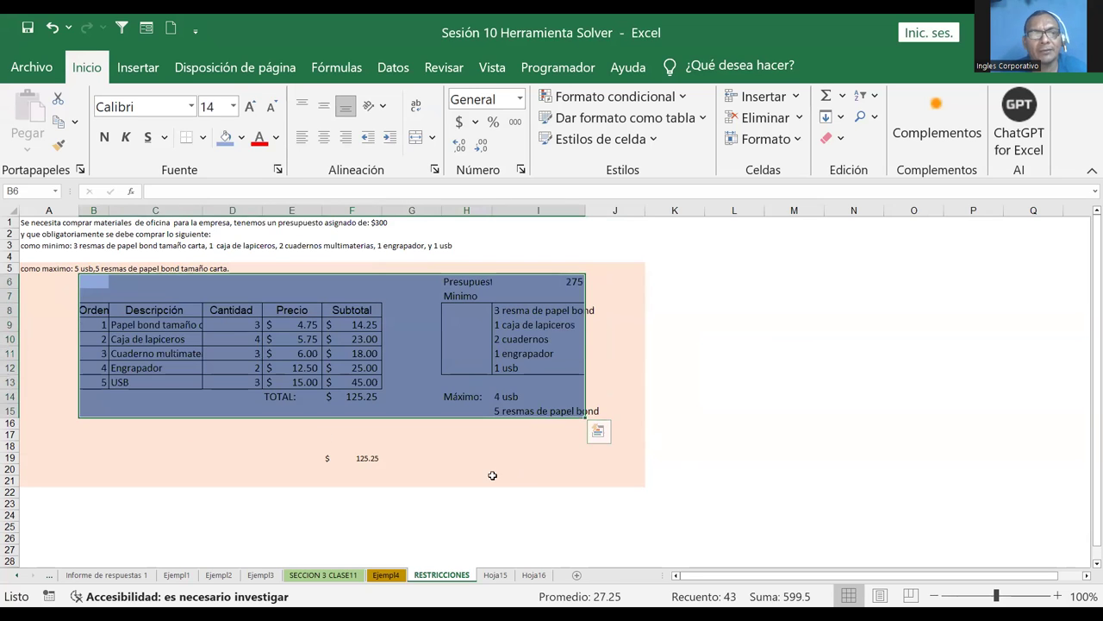
left_click(493, 476)
left_click_drag(203, 217, 242, 217)
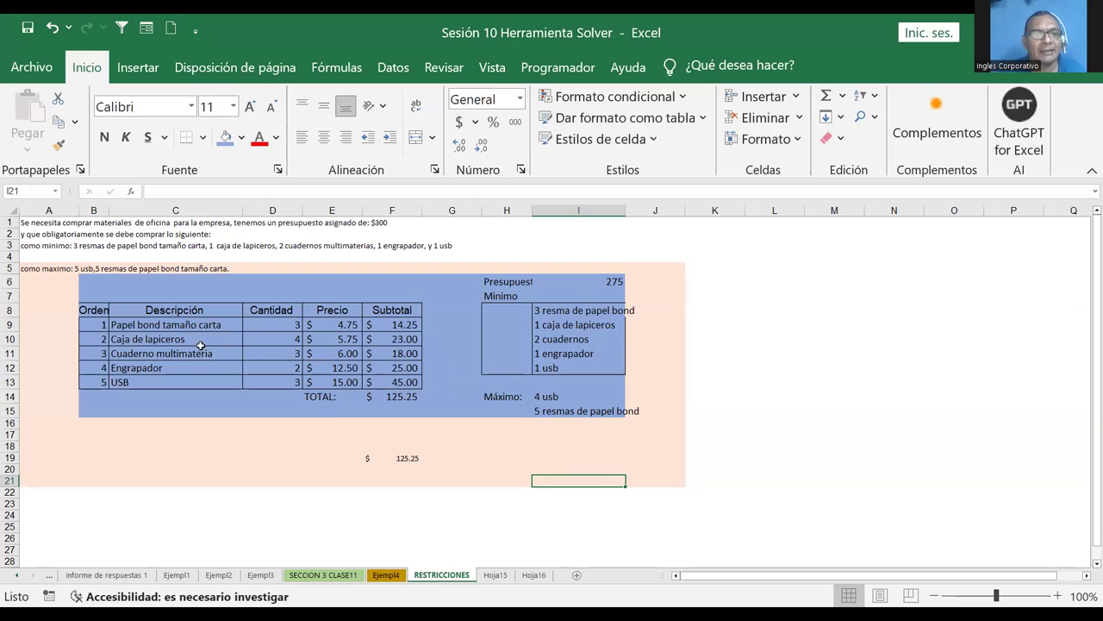
Step: Rename Engrapador to Tablet in C12 and set its price in E12 to 200
left_click(170, 369)
type("Tablet")
key("Return")
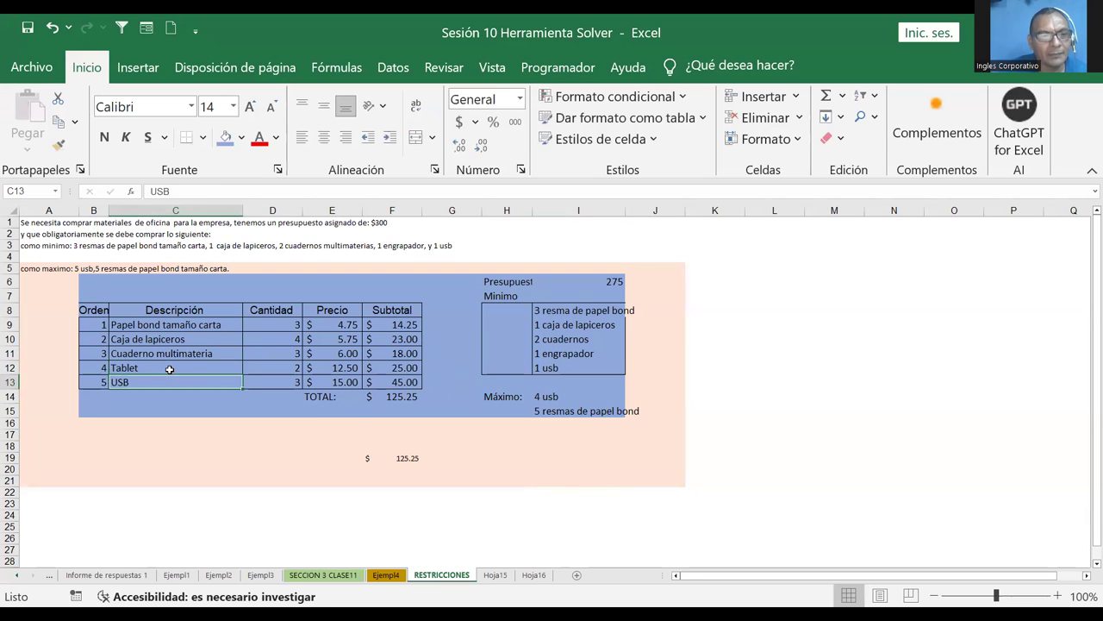
left_click(170, 368)
key("Right")
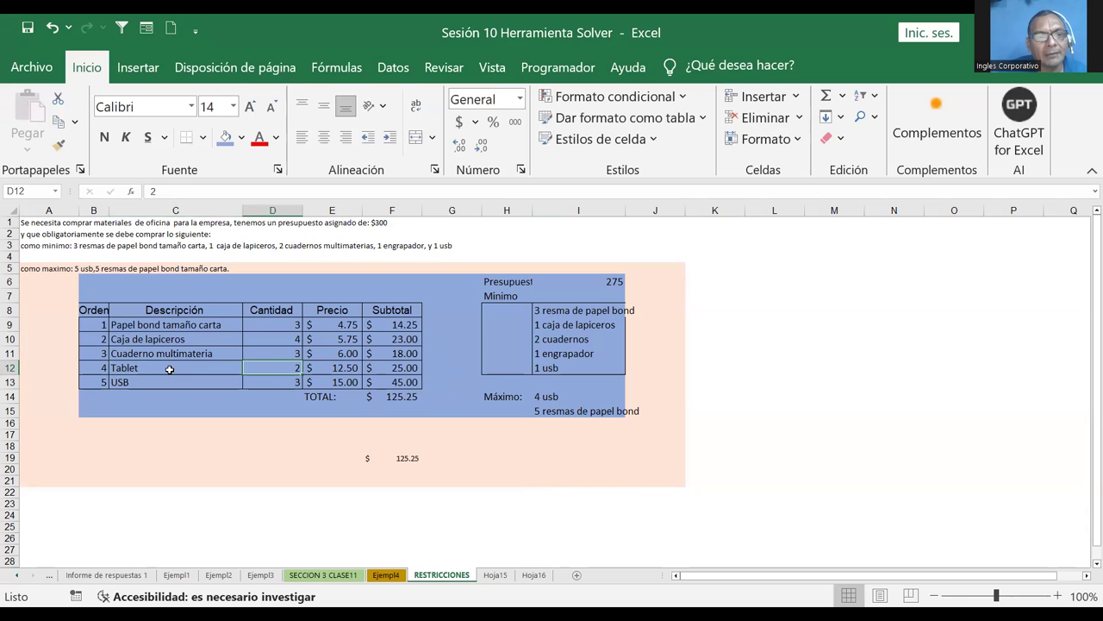
key("Right")
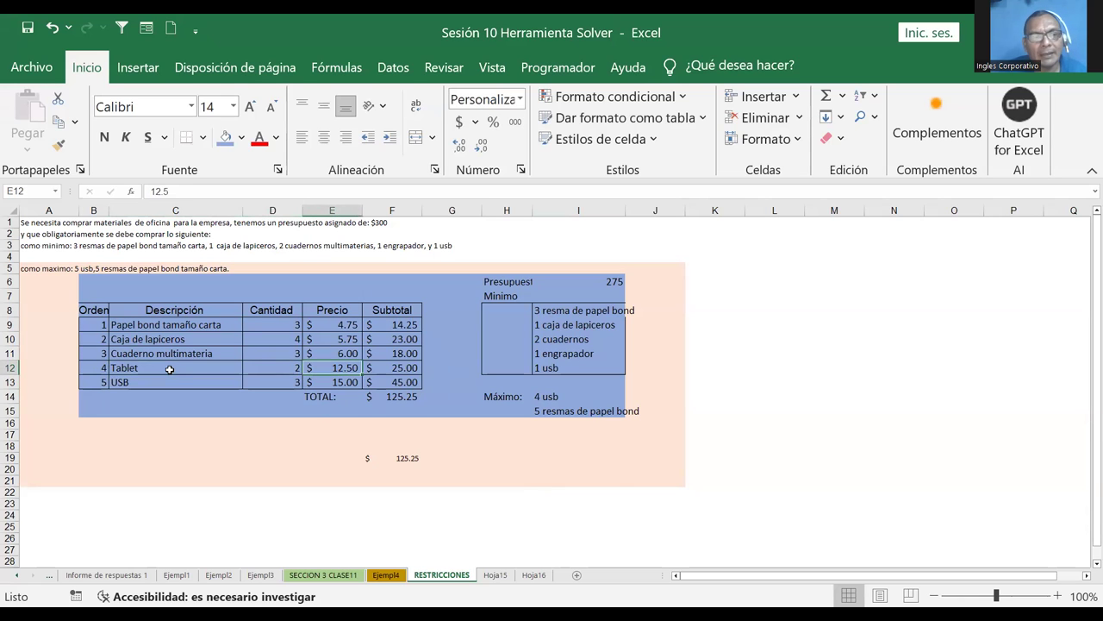
type("2")
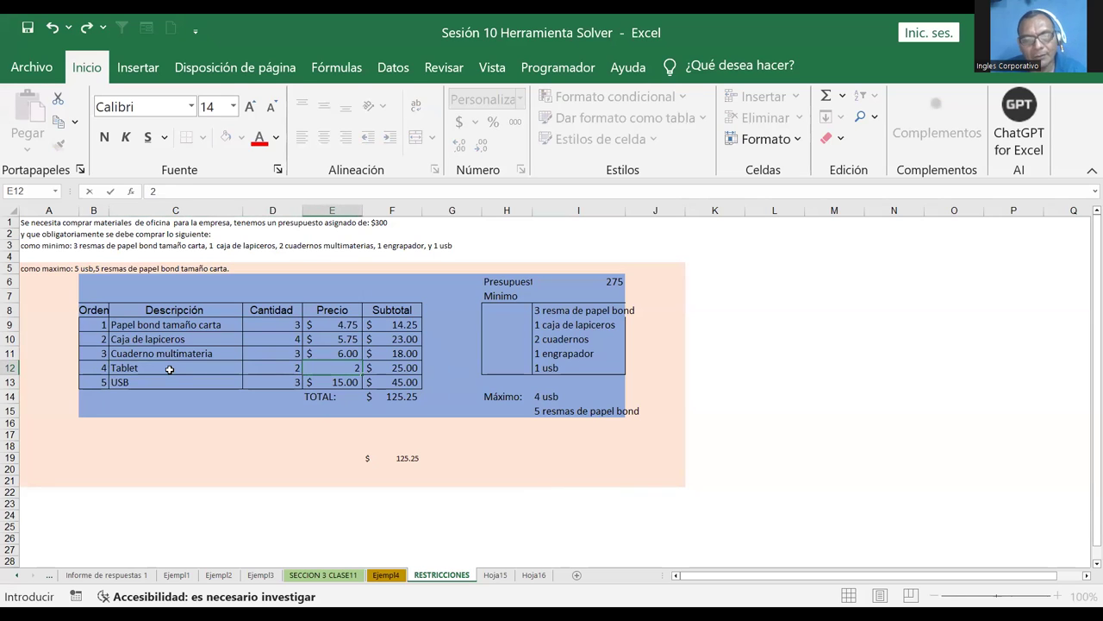
type("00")
key("Return")
key("Up")
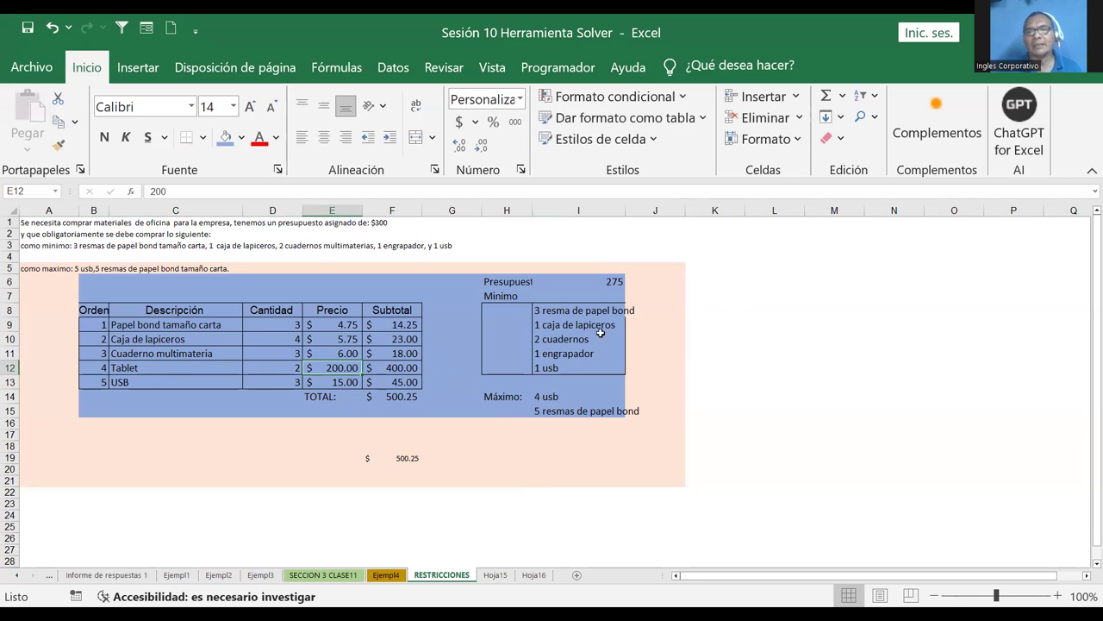
Step: Widen column I so the minimum purchases in I8:I12 fit
left_click_drag(626, 210, 654, 210)
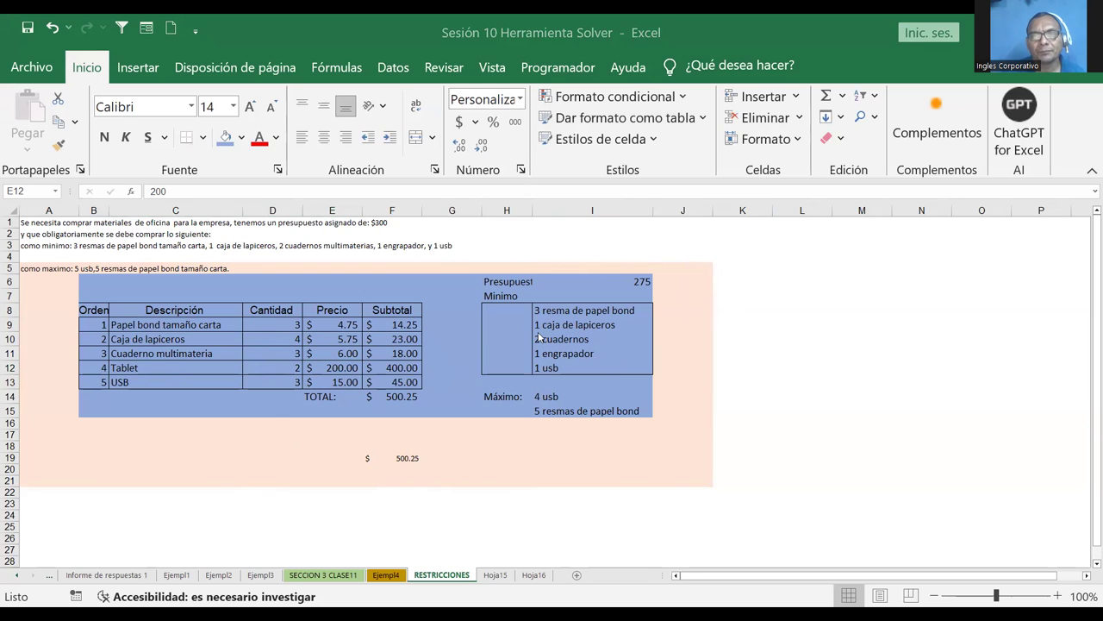
key("F2")
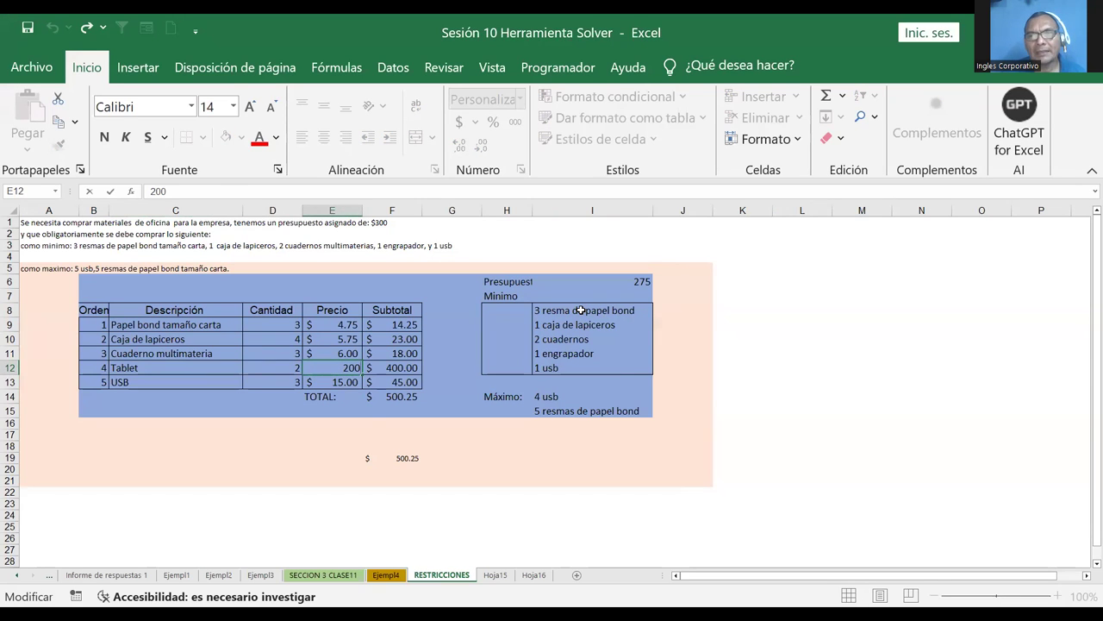
left_click(581, 310)
left_click_drag(581, 309, 581, 367)
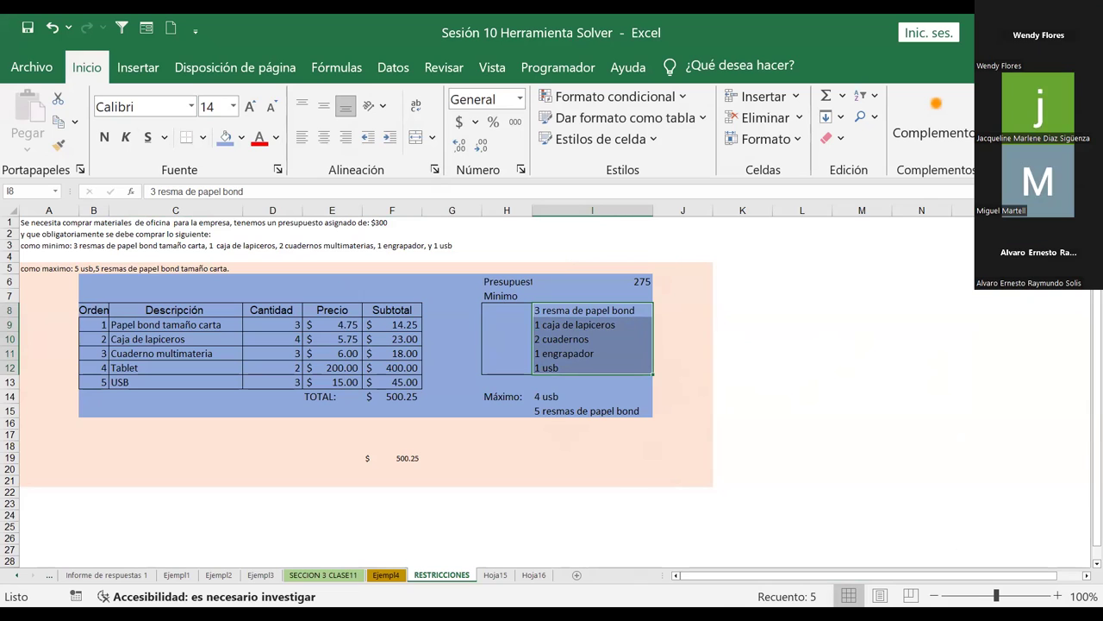
left_click(472, 323)
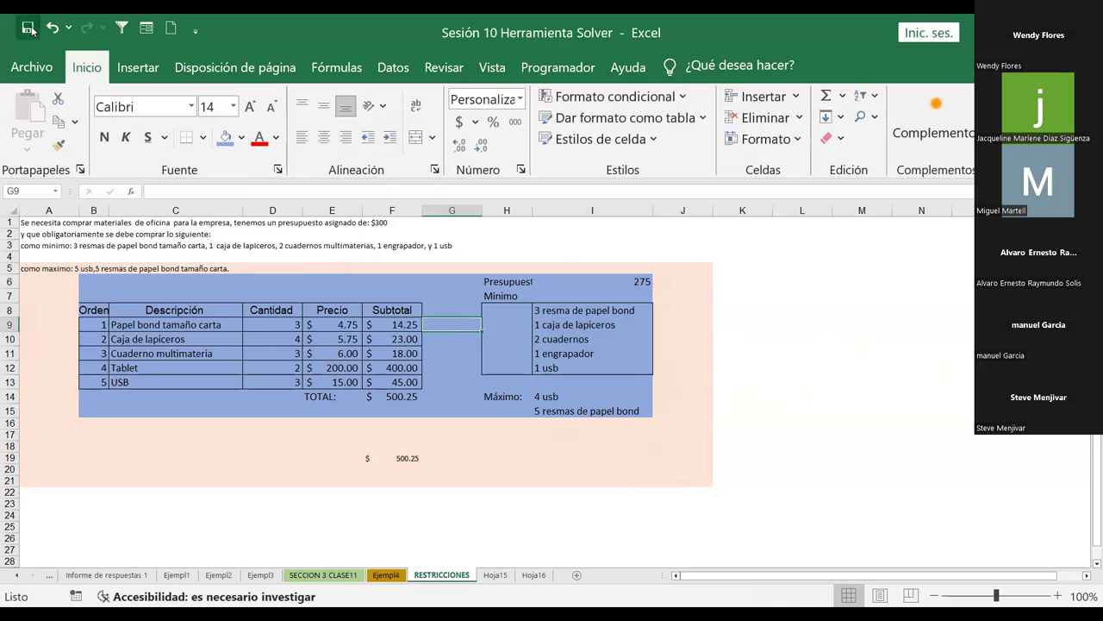
left_click(393, 67)
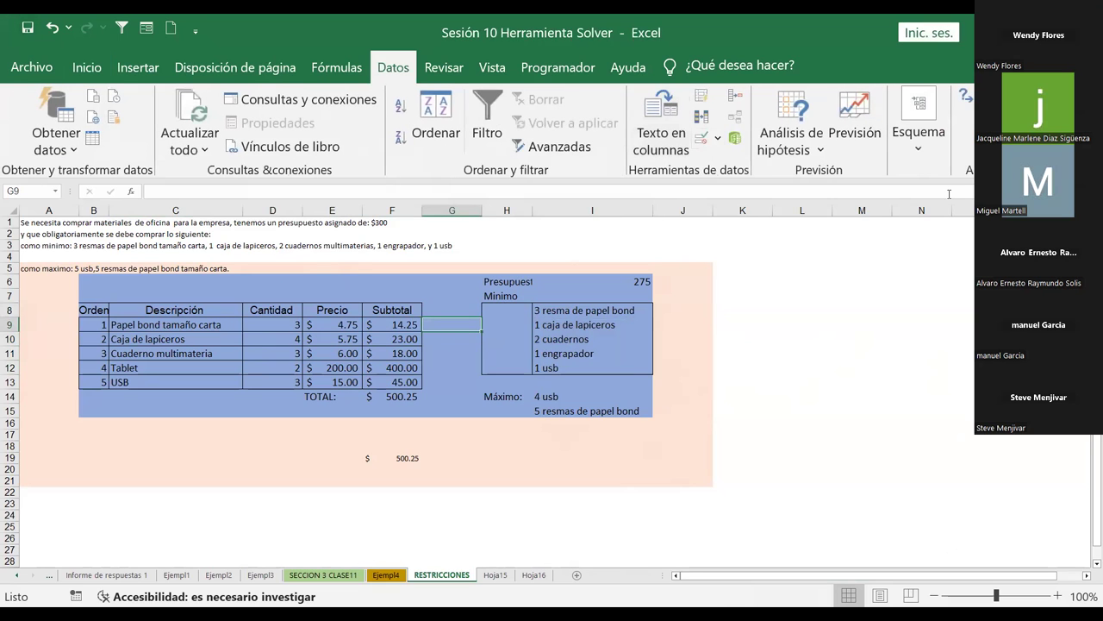
Step: Delete every existing Solver constraint, from the integer rule to the D9–D13 min/max limits
left_click(964, 95)
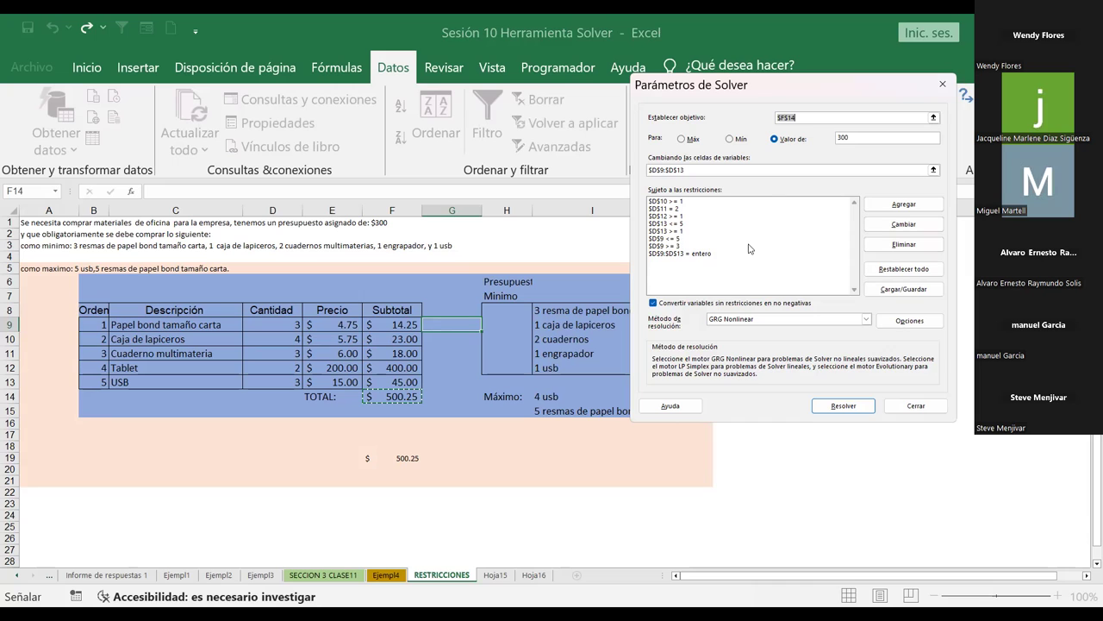
left_click(708, 253)
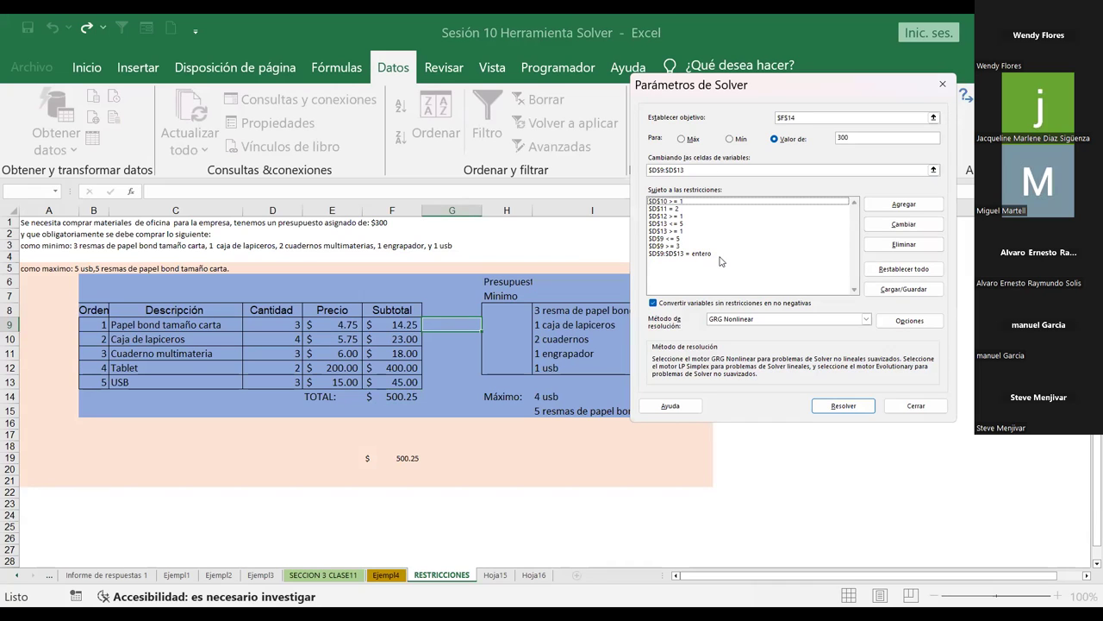
left_click(903, 244)
left_click(662, 248)
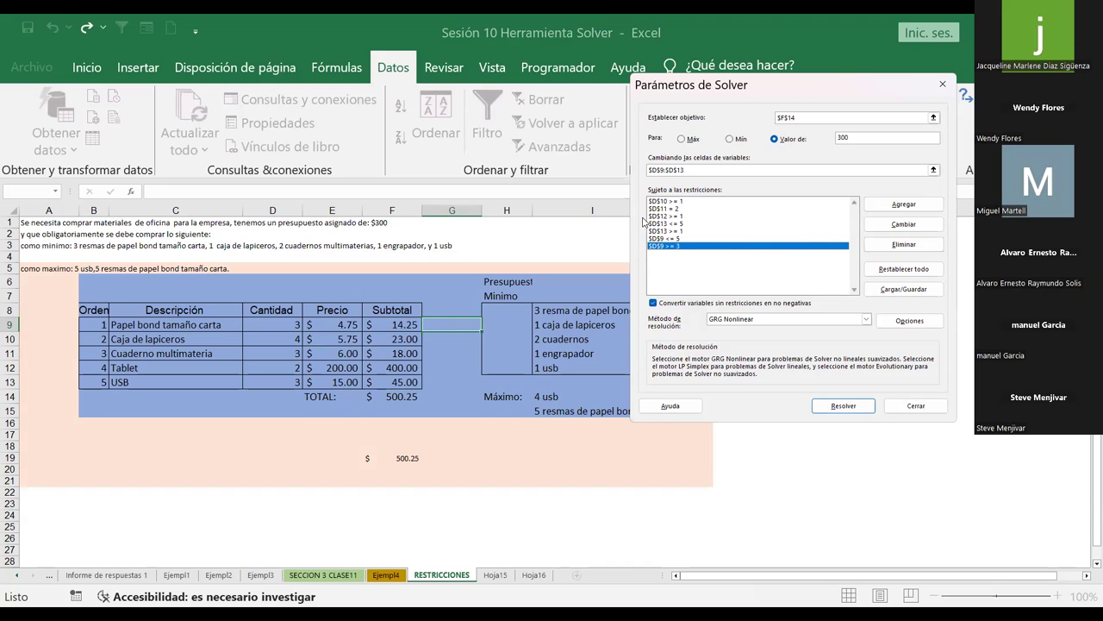
left_click(888, 244)
left_click(886, 244)
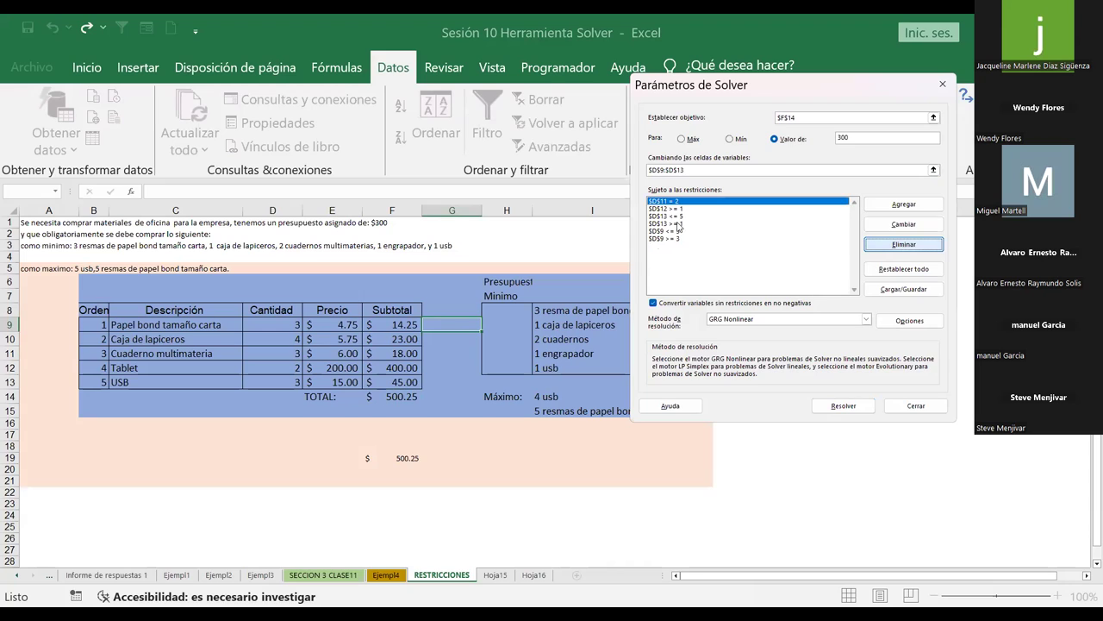
left_click(897, 247)
left_click(898, 248)
left_click(901, 251)
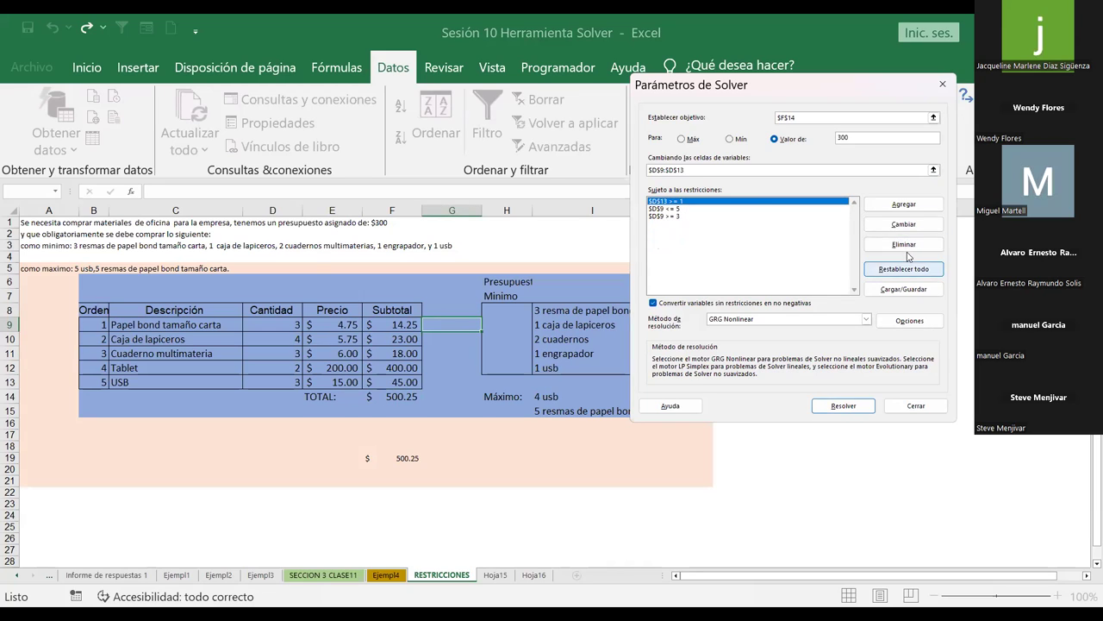
left_click(906, 248)
left_click(901, 249)
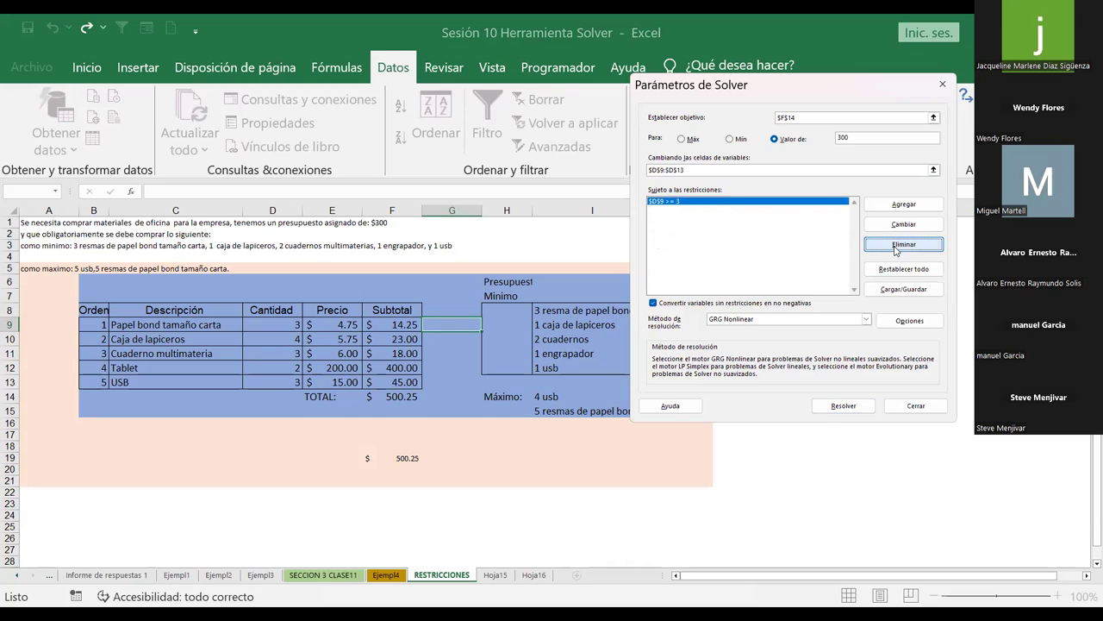
left_click(896, 250)
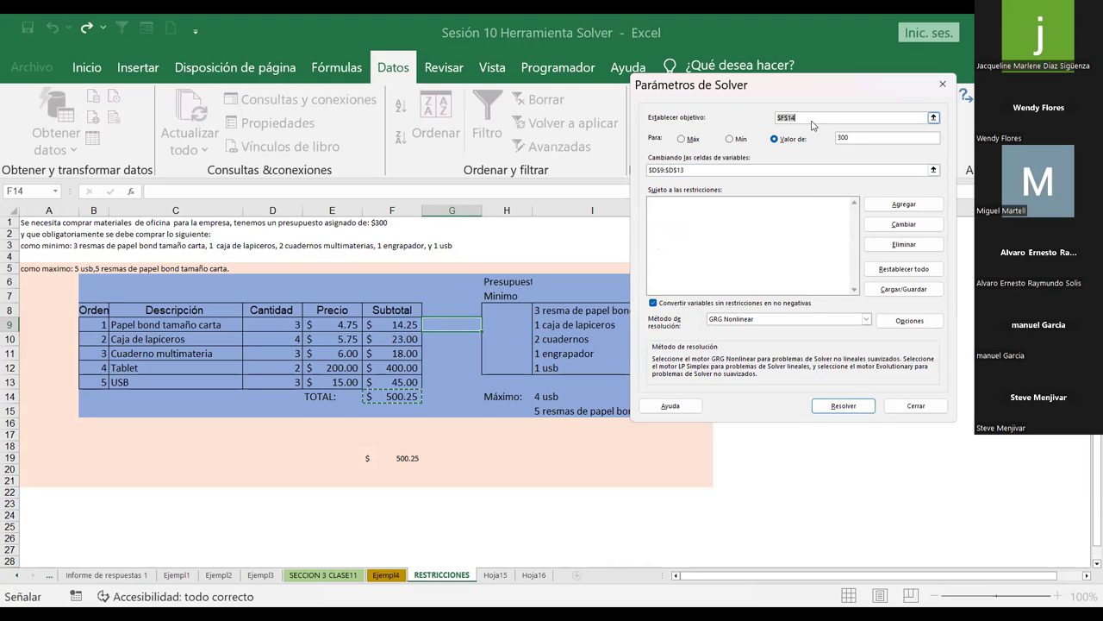
Step: Clear the Solver objective, set it to cell I21, and close the Solver dialog
key("BackSpace")
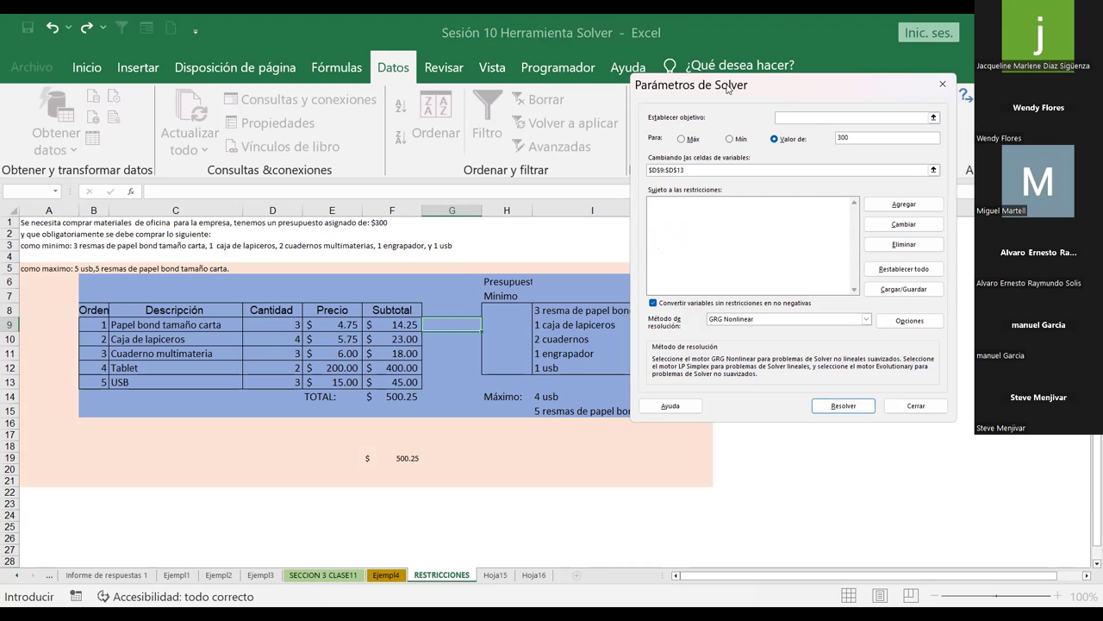
left_click_drag(888, 90, 1049, 94)
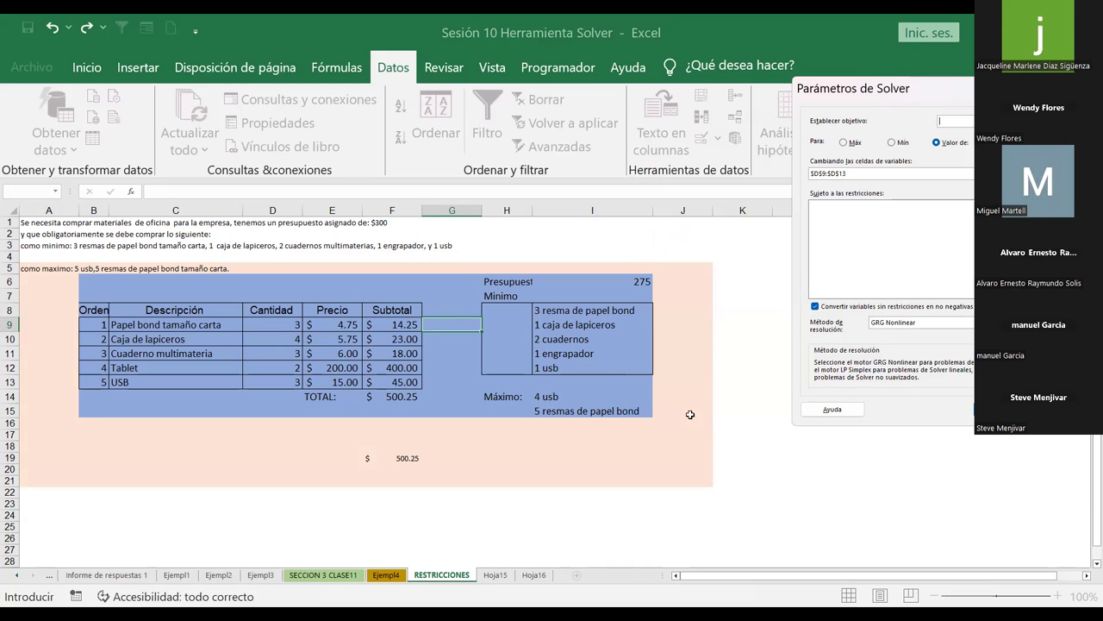
left_click(553, 481)
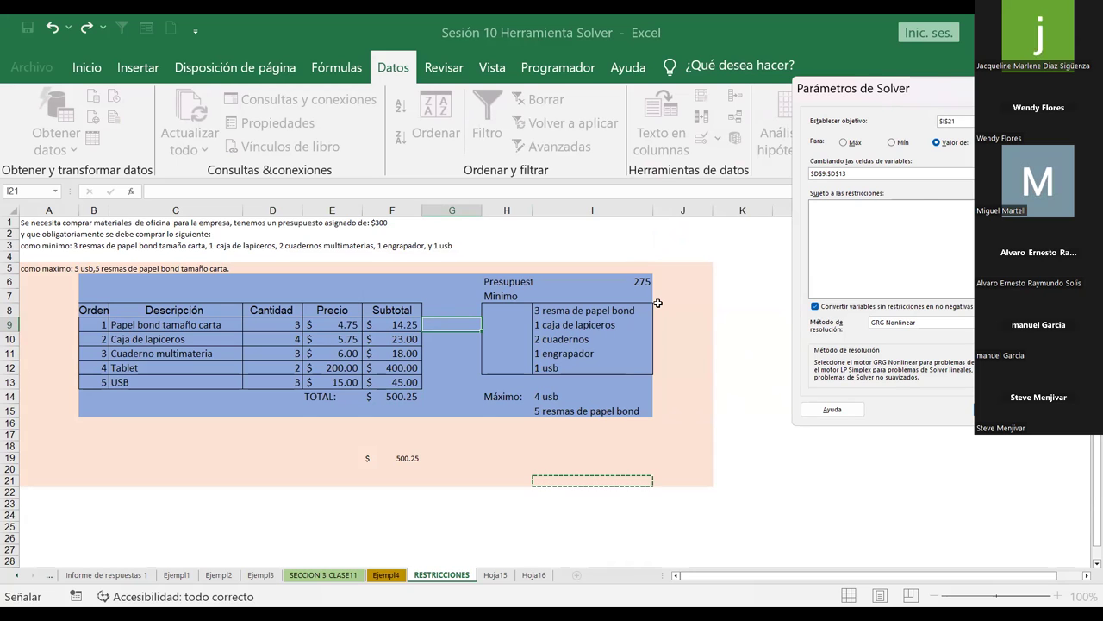
key("Escape")
left_click(620, 245)
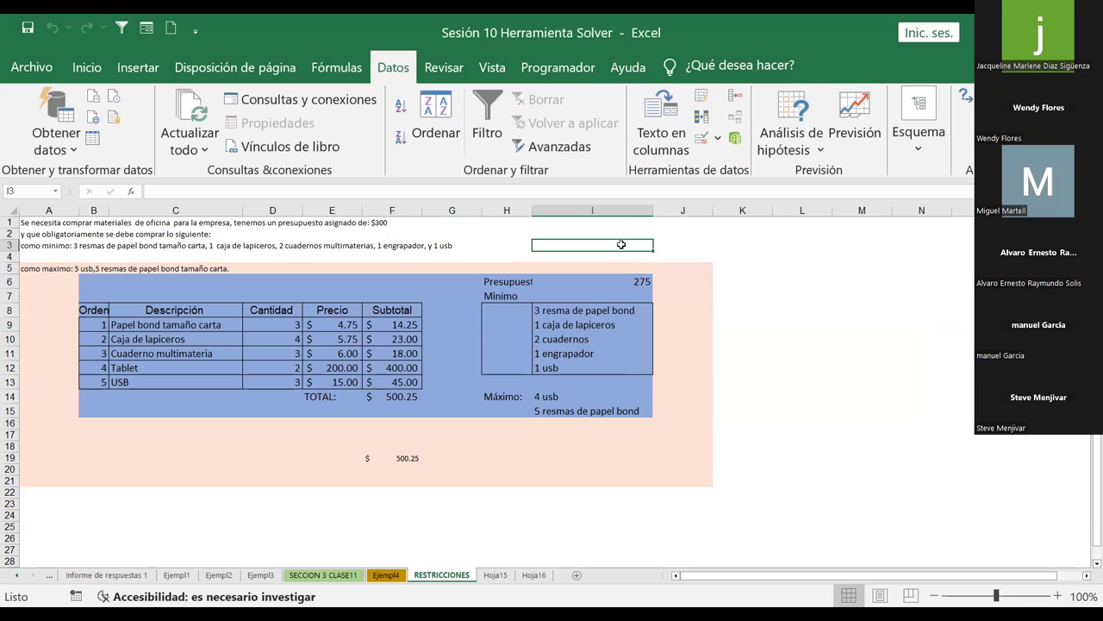
Step: Enter 300 in I3 and format it with a blue fill, red text and 16-point size
type("$")
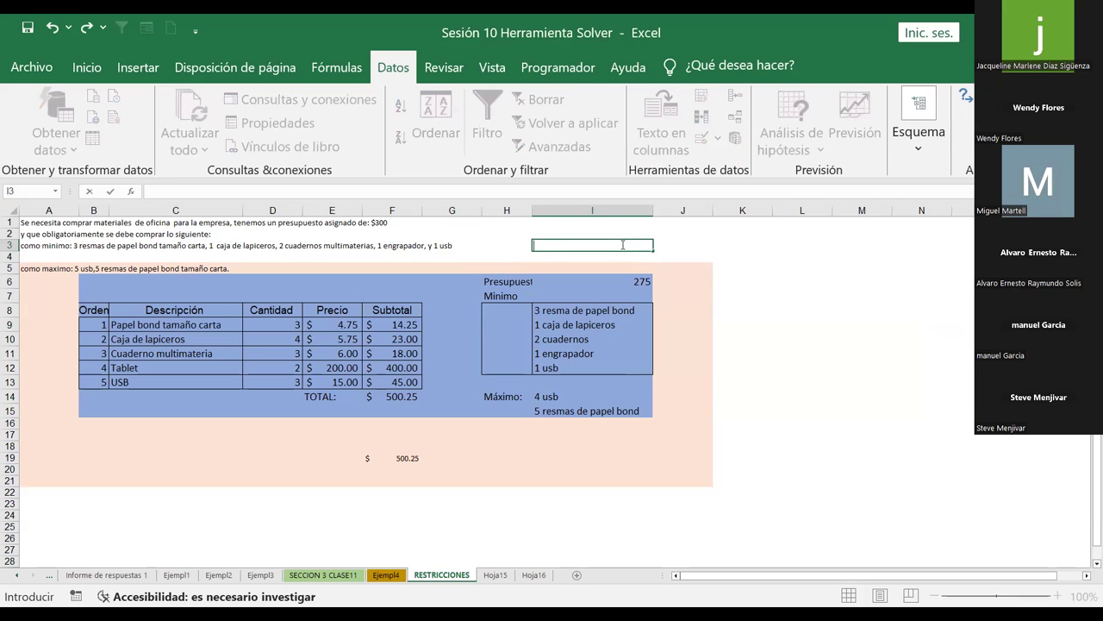
type("300")
key("Return")
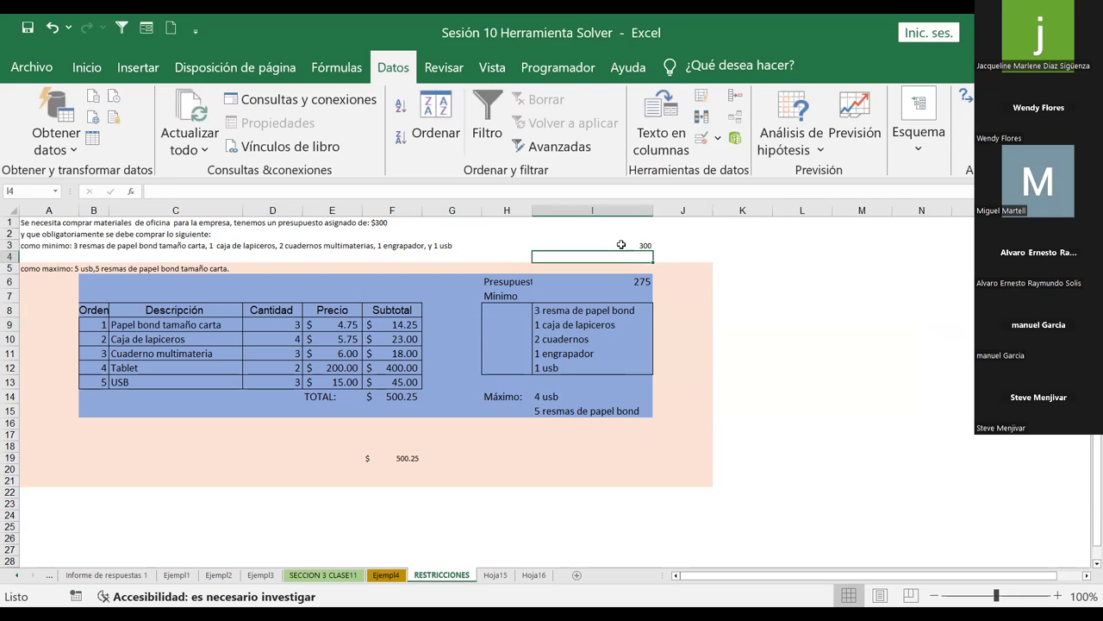
left_click(620, 245)
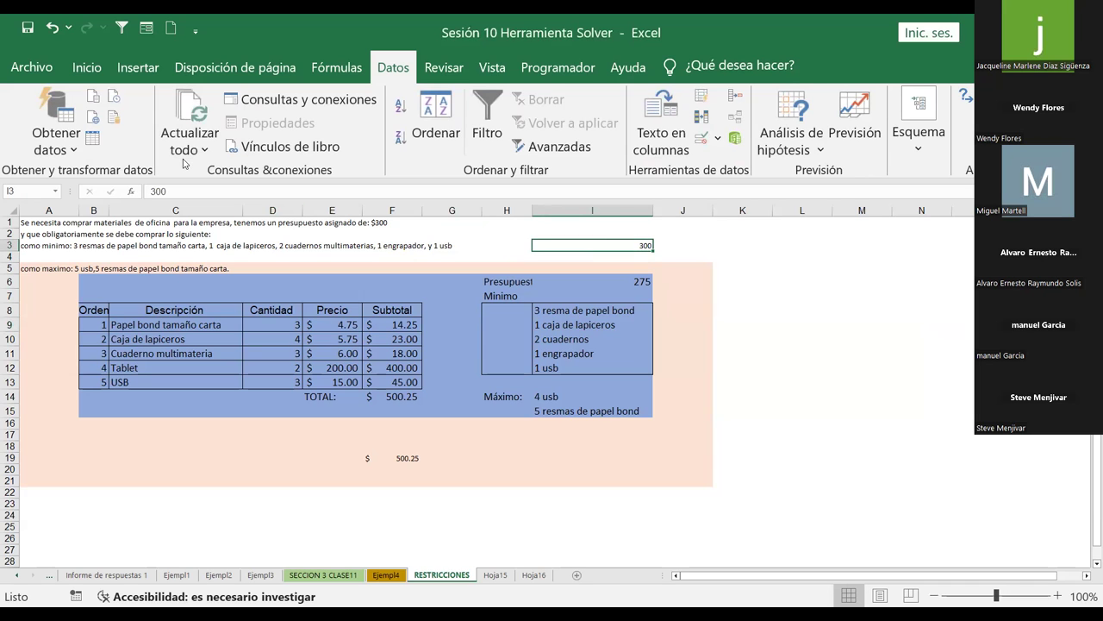
left_click(86, 68)
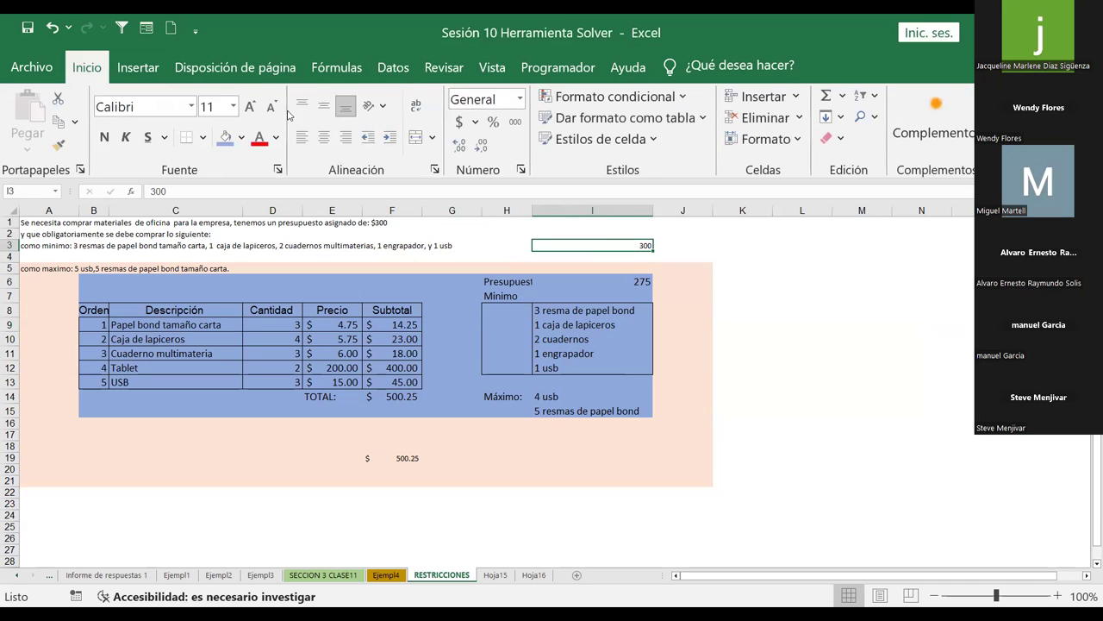
left_click(225, 139)
left_click(255, 140)
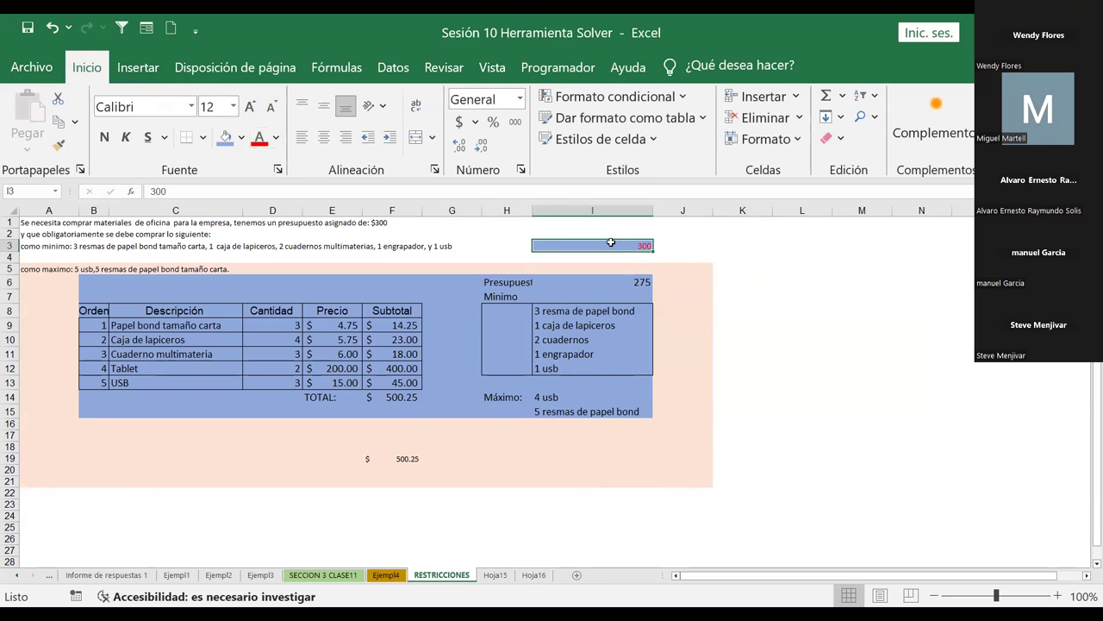
key("ctrl+shift+greater")
key("ctrl+shift+greater")
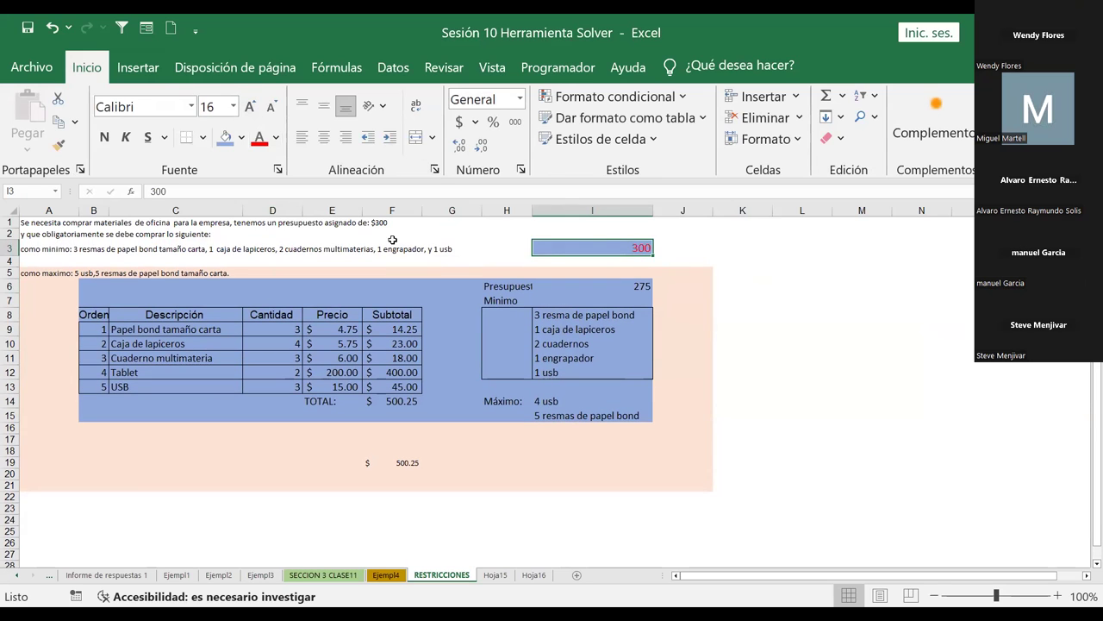
left_click(390, 402)
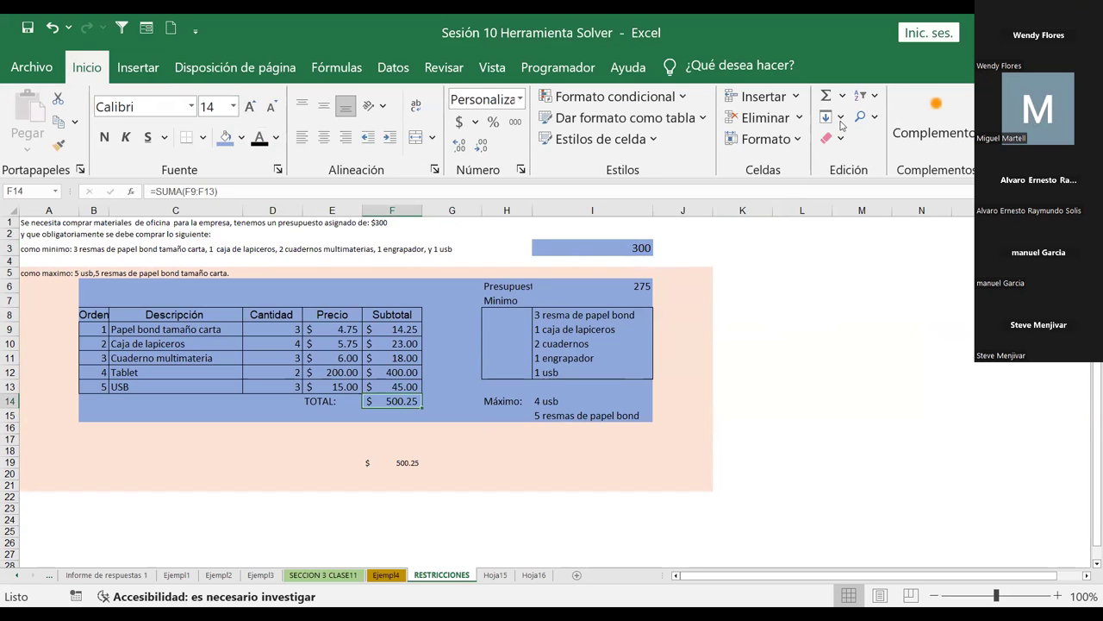
left_click(642, 248)
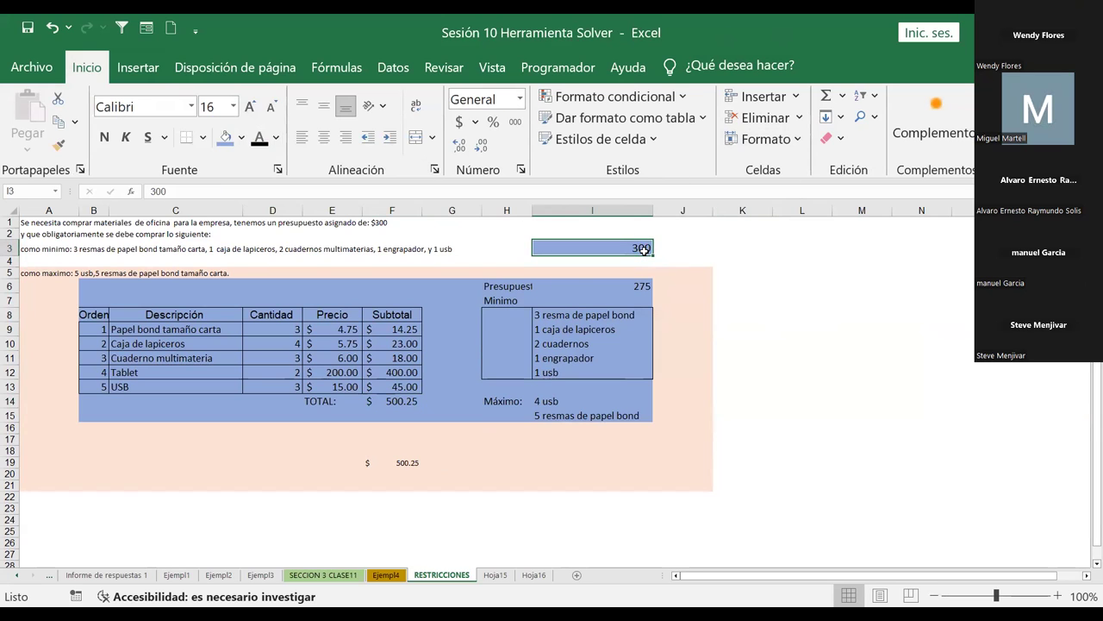
Step: Replace the Solver objective $I$21 with the TOTAL cell F14
left_click(392, 68)
left_click(966, 97)
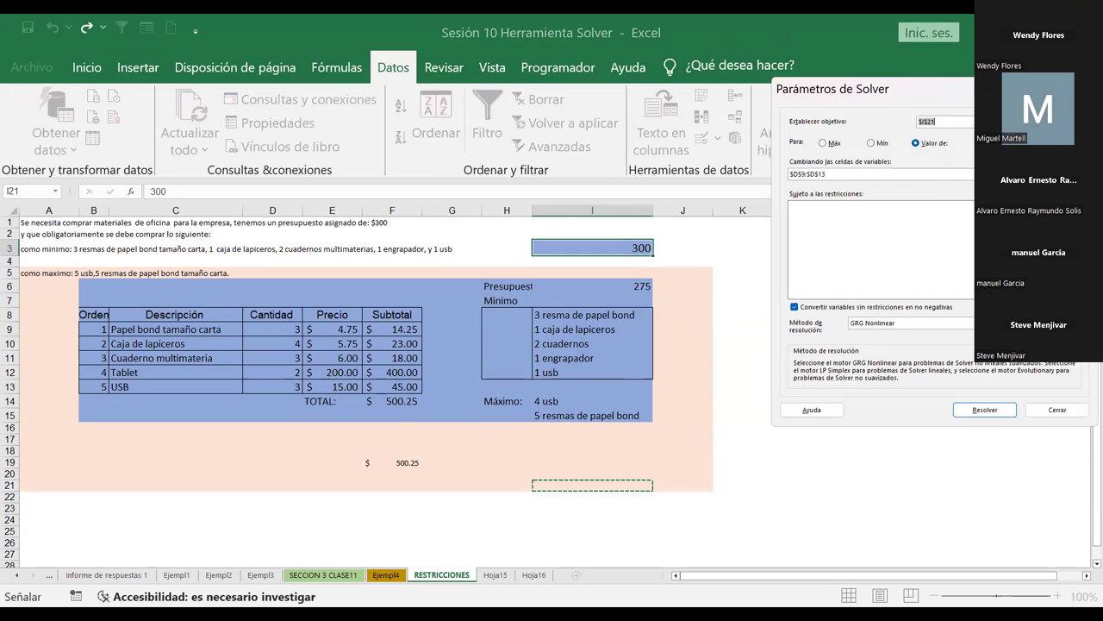
left_click(863, 175)
key("BackSpace")
key("BackSpace")
key("BackSpace")
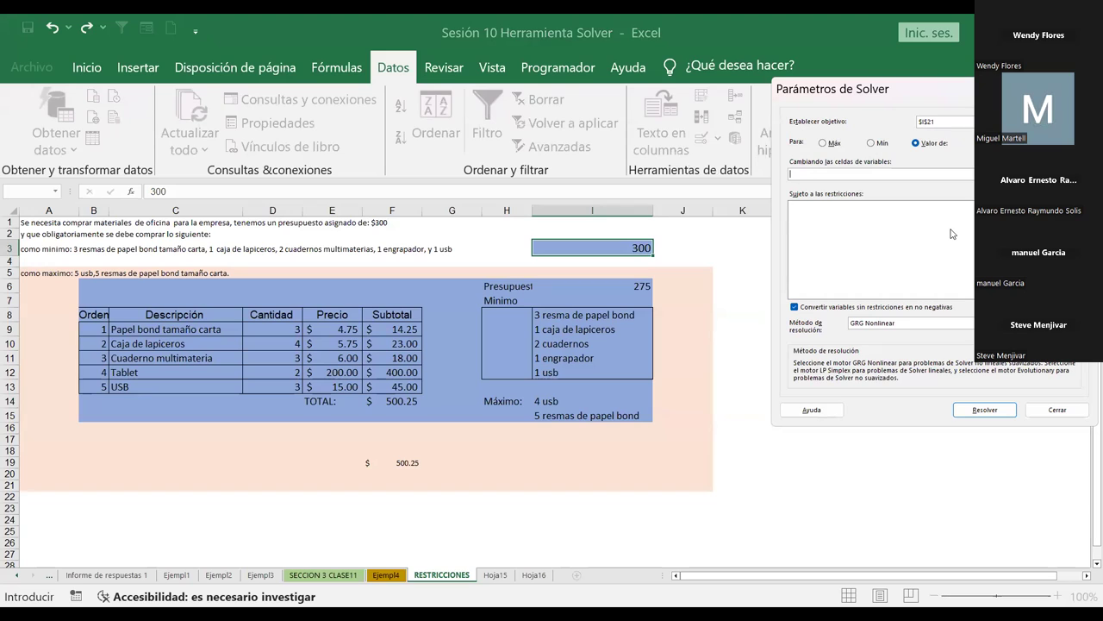
left_click(957, 121)
key("BackSpace")
left_click(405, 402)
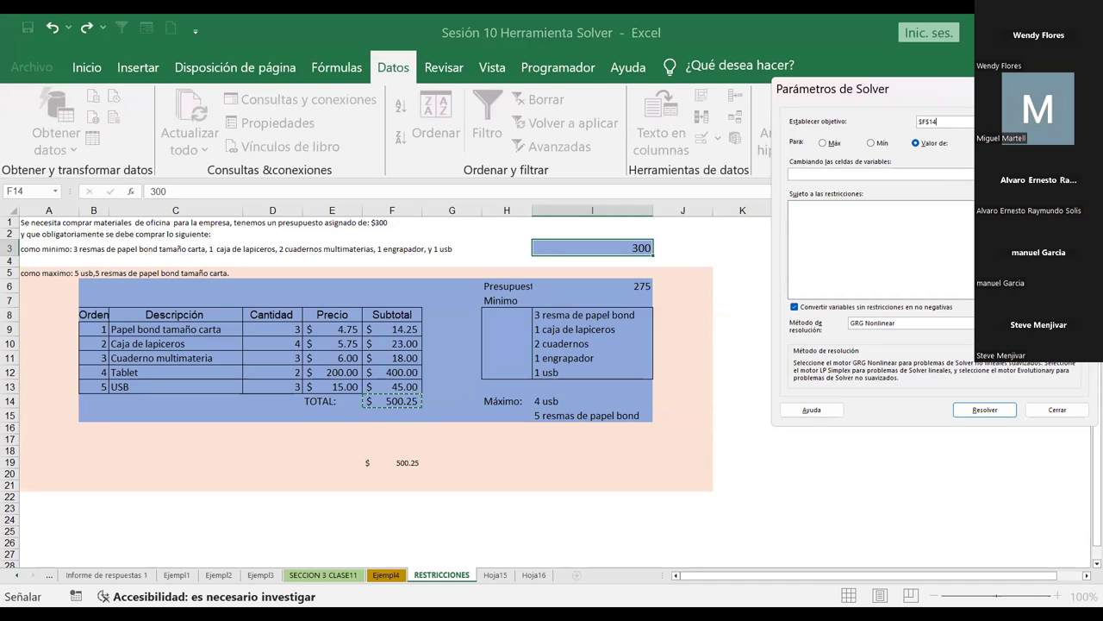
Step: Set the Solver changing cells to the quantities D9:D13
left_click(879, 174)
mouse_move(256, 390)
left_mouse_down()
mouse_move(281, 330)
mouse_move(278, 382)
left_mouse_up()
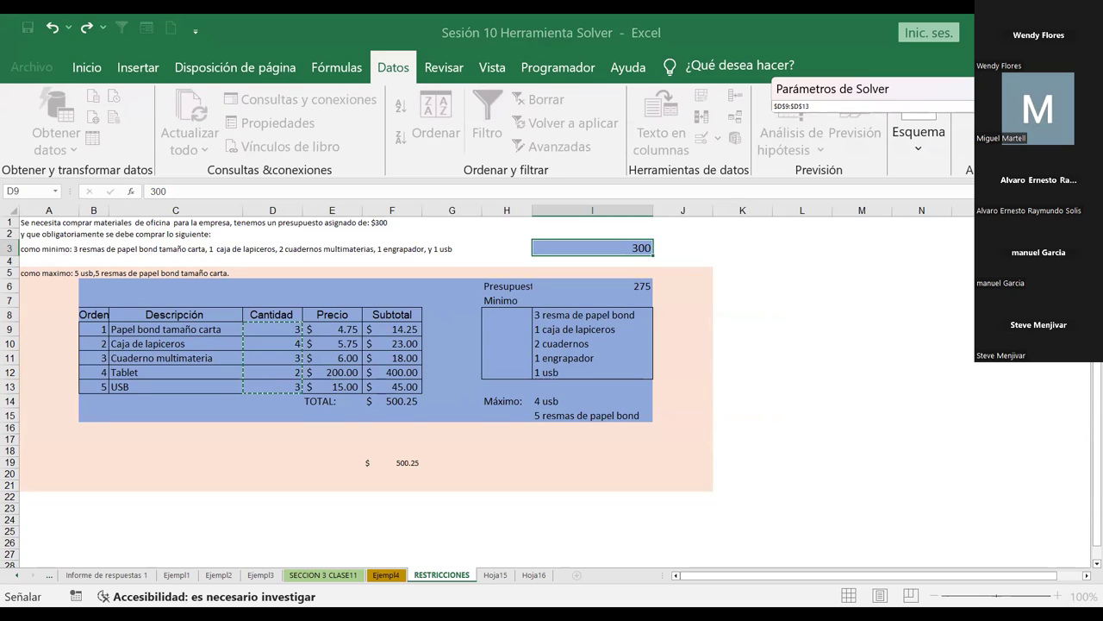
key("Return")
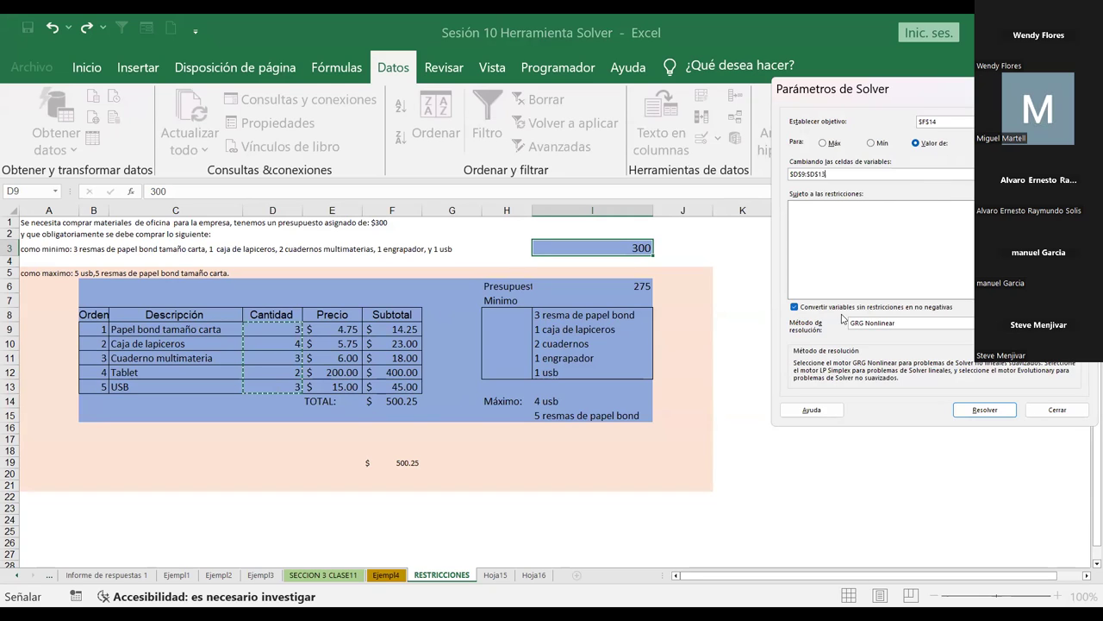
left_click(873, 251)
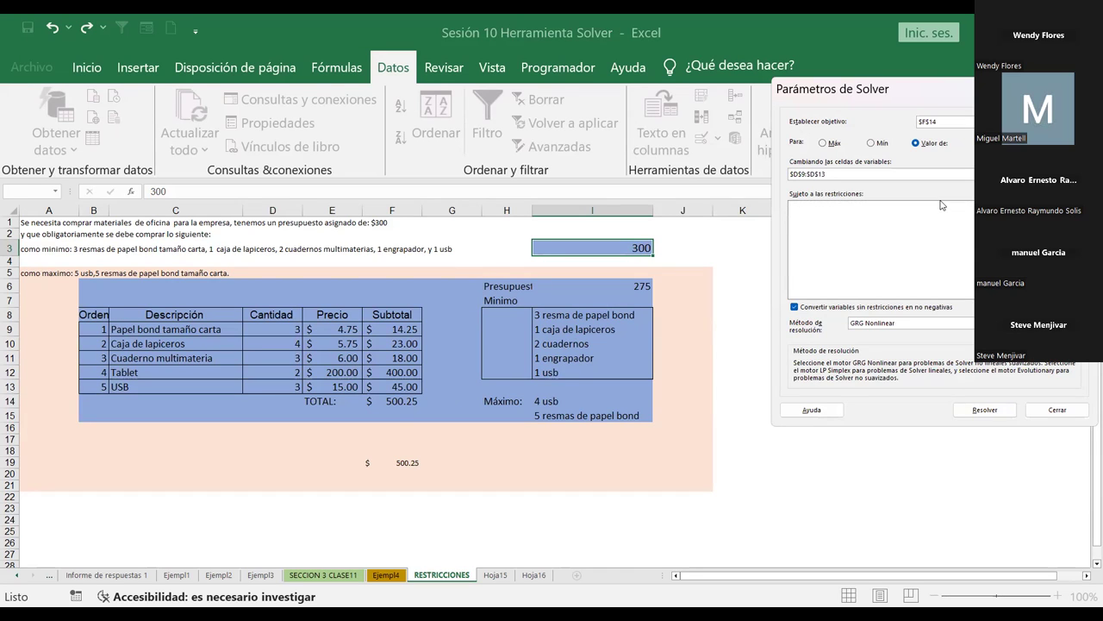
left_click(1038, 211)
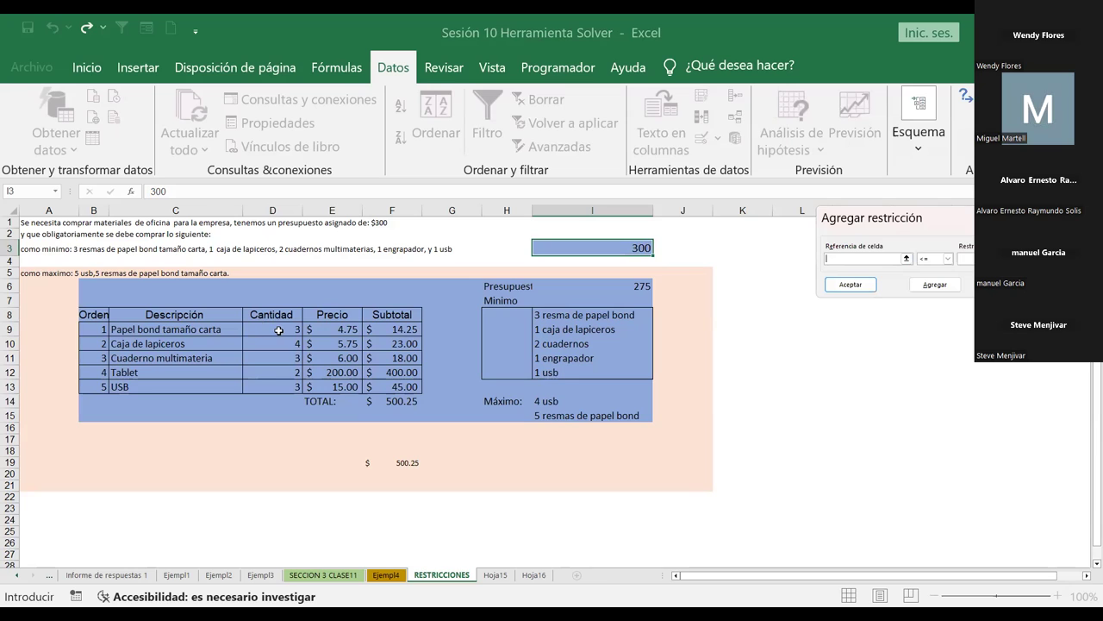
Step: Add an integer constraint on D9:D13 and solve, yielding 20 USBs totaling 300
left_click_drag(279, 330, 276, 388)
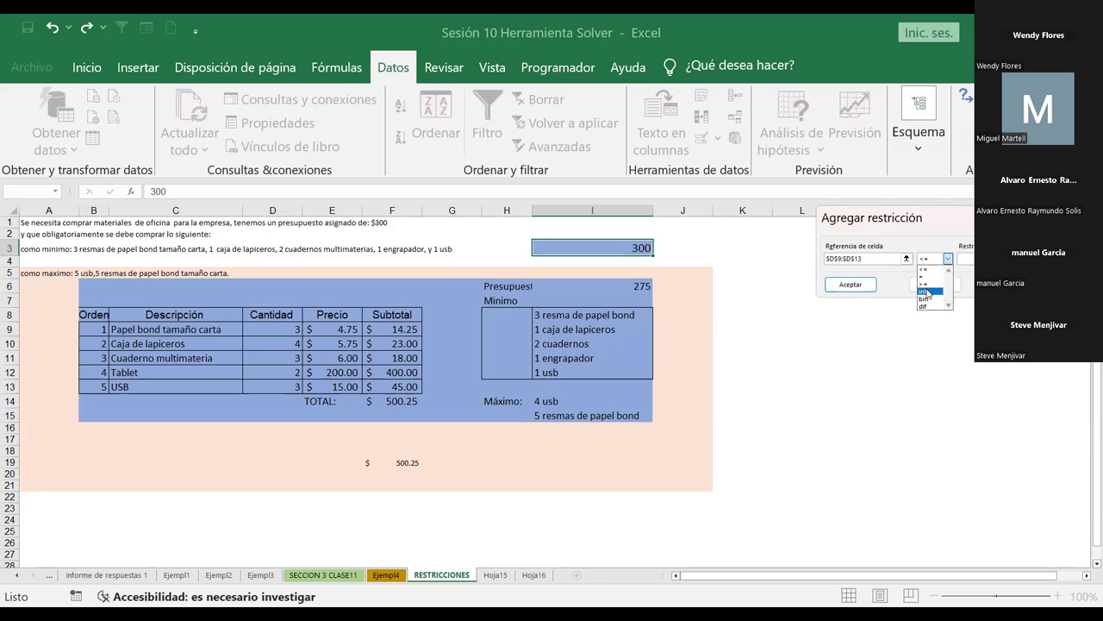
left_click(925, 292)
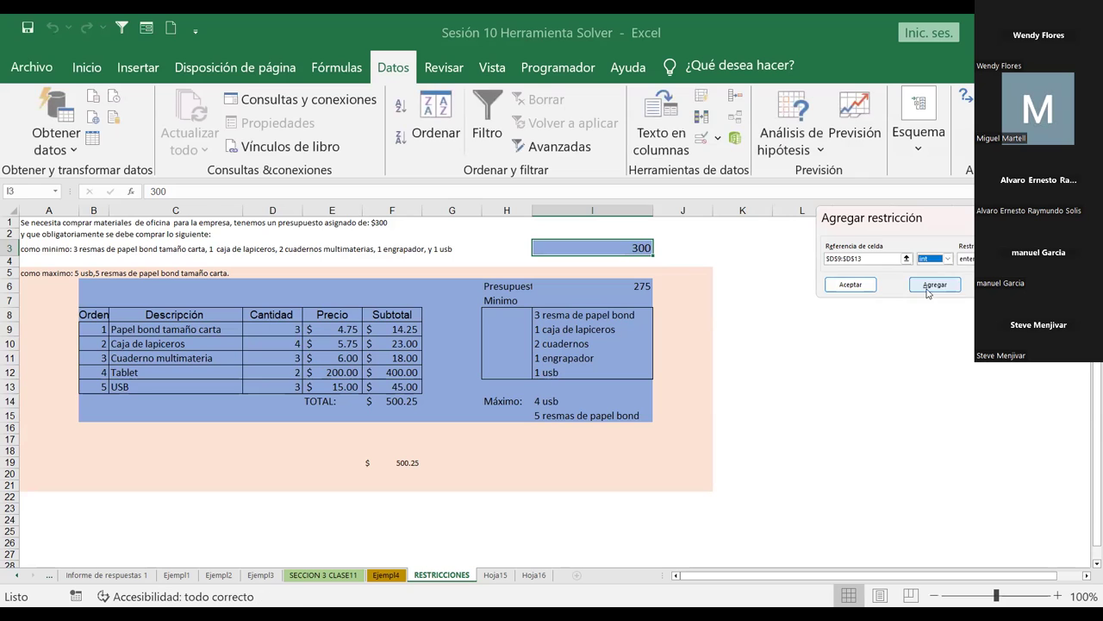
left_click(851, 285)
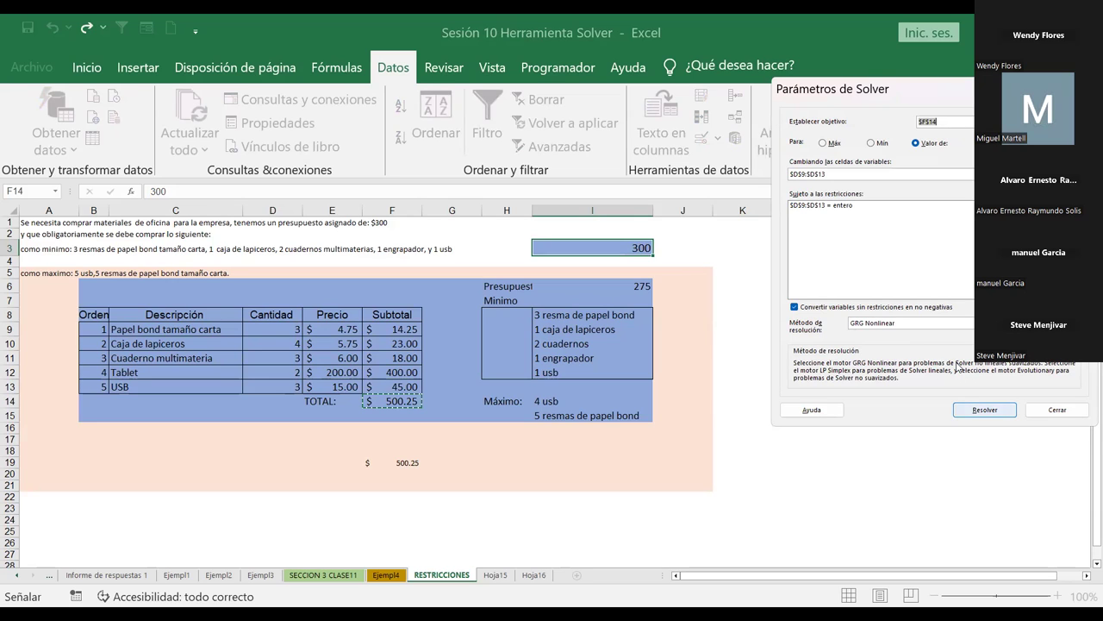
key("Return")
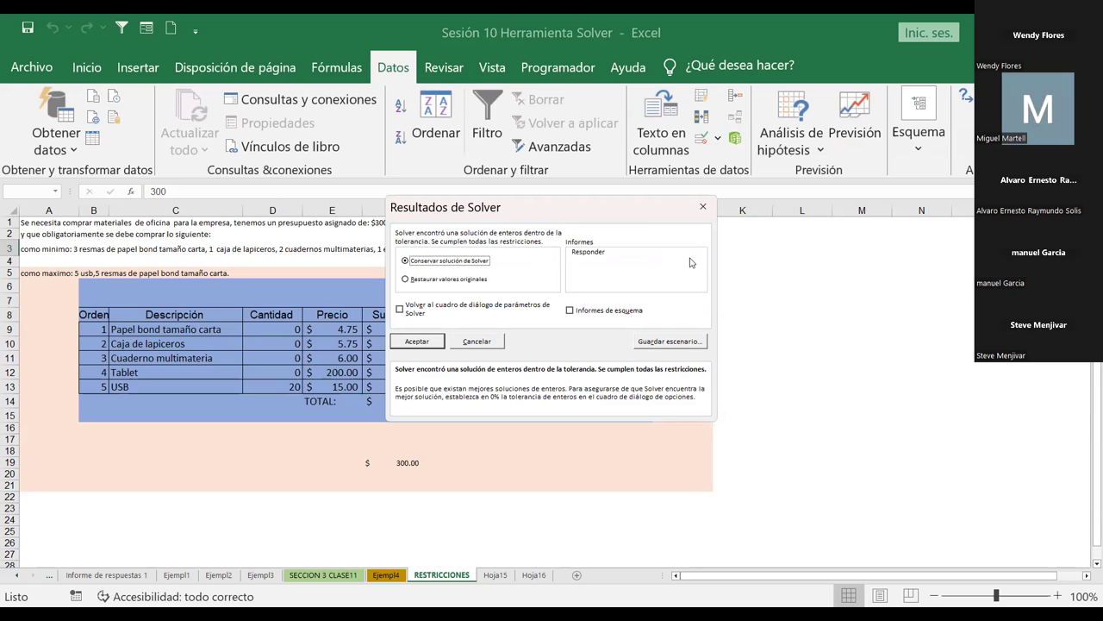
Step: Create an outlined answer report, restore original values, and view the Informe de respuestas 2 sheet
left_click_drag(517, 207, 579, 247)
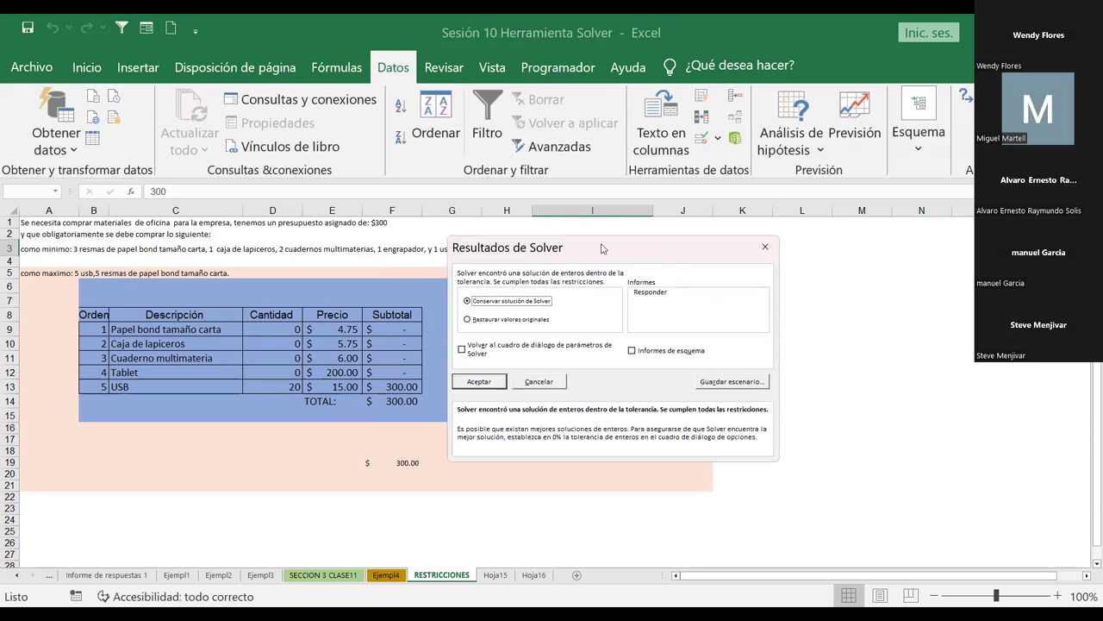
left_click(642, 293)
left_click(631, 351)
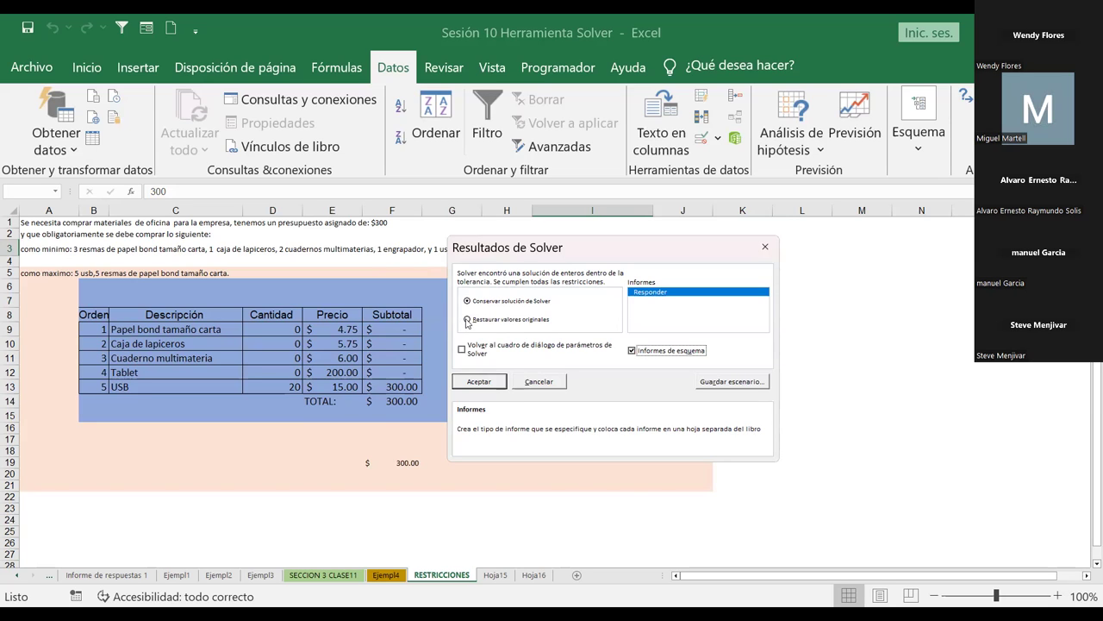
left_click(467, 320)
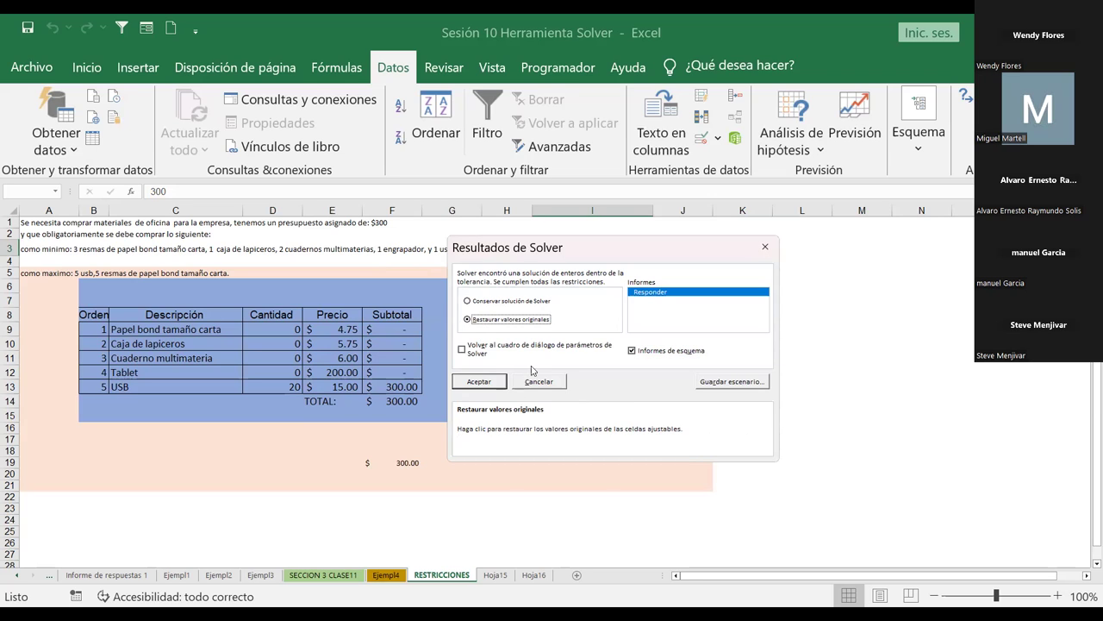
left_click(477, 385)
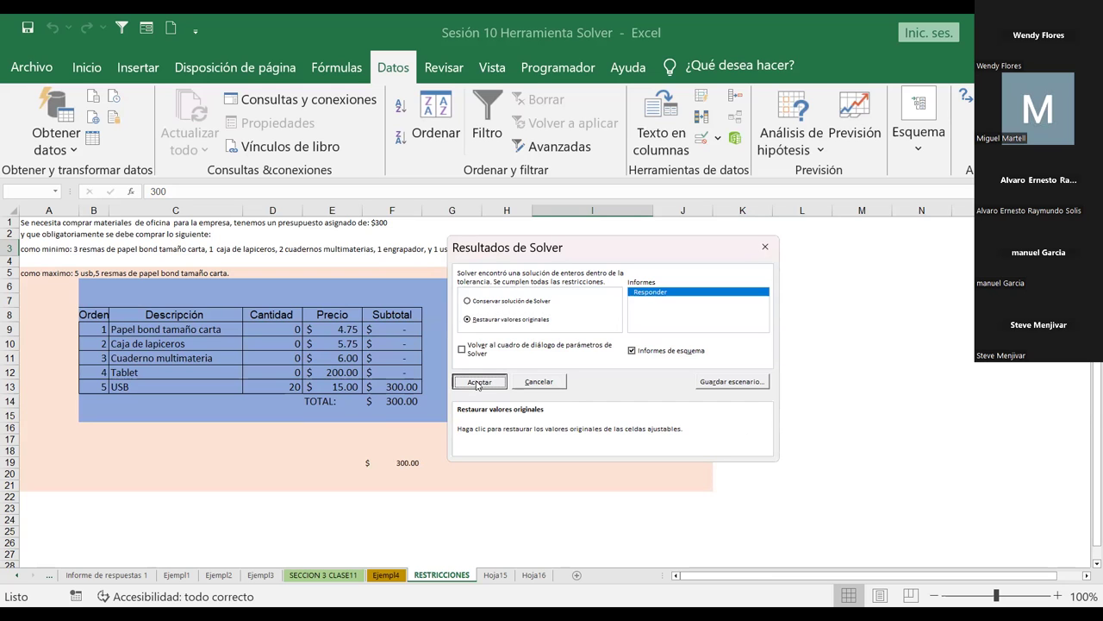
left_click(478, 385)
left_click(457, 576)
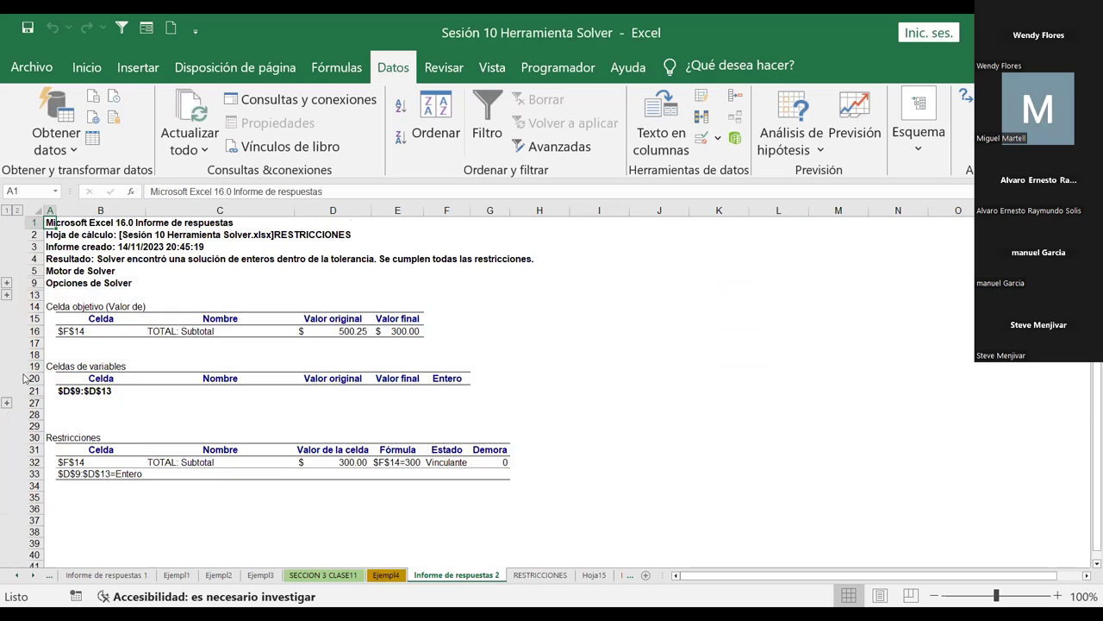
Step: Expand the answer report's variable cells and review the $D$9 entry
left_click(7, 403)
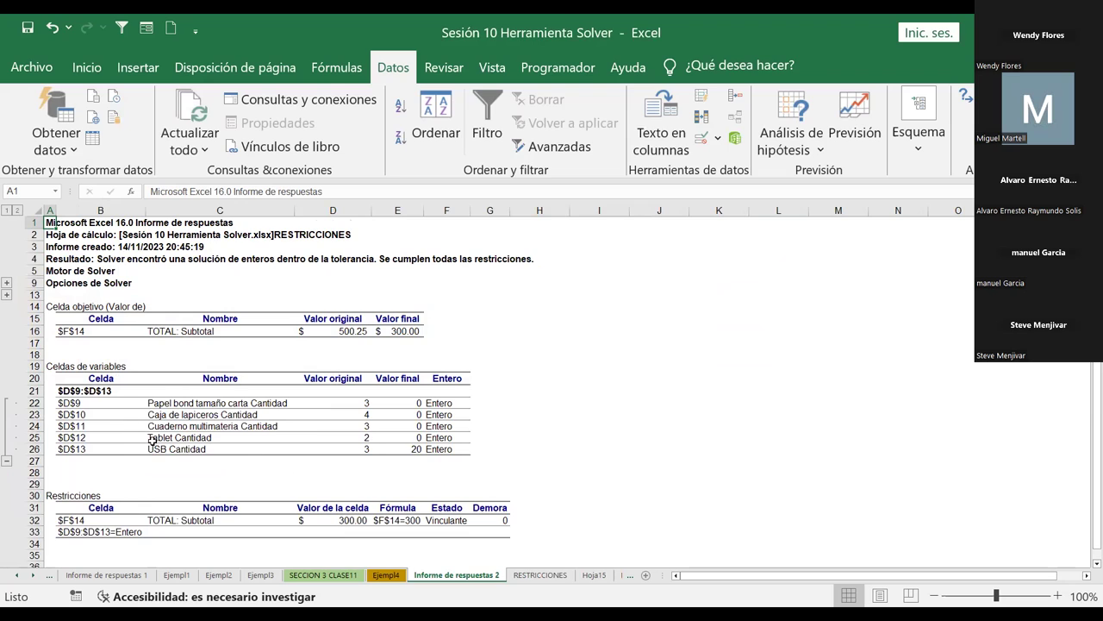
left_click(139, 407)
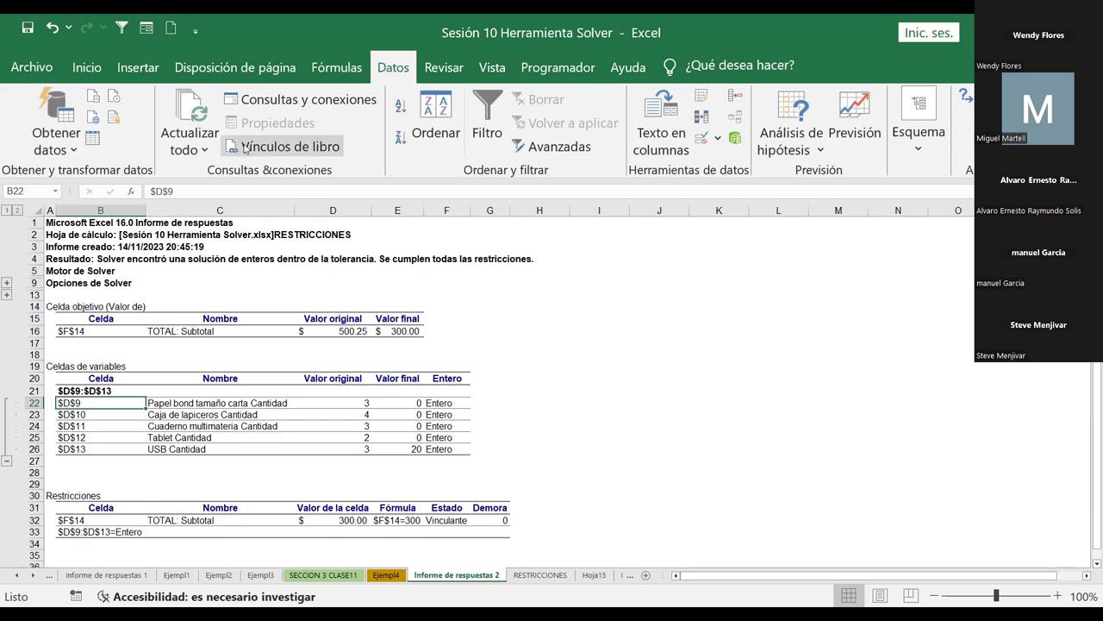
scroll(511, 340, "down", 1)
scroll(511, 340, "up", 1)
scroll(561, 345, "down", 1)
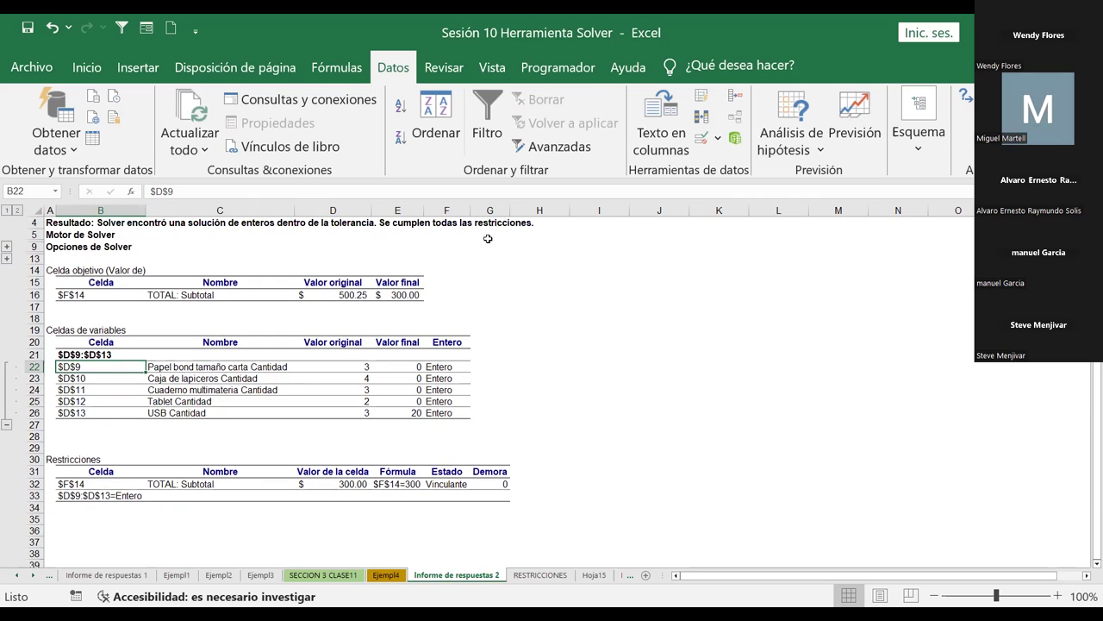
Step: Delete the Informe de respuestas 2 sheet and type 1000 into budget cell I3
right_click(463, 577)
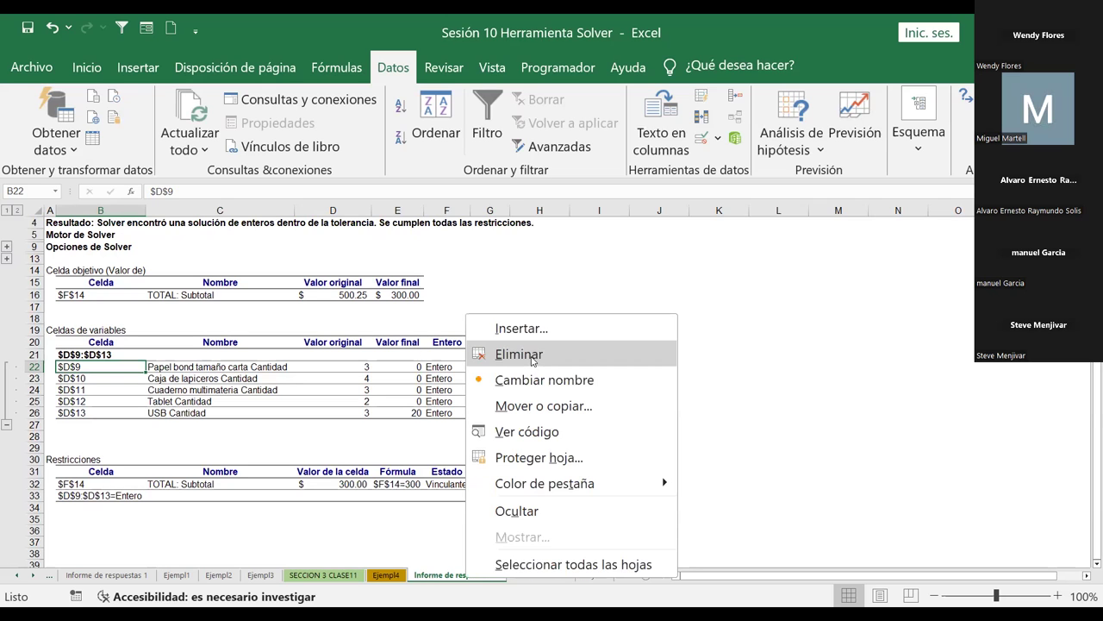
left_click(532, 360)
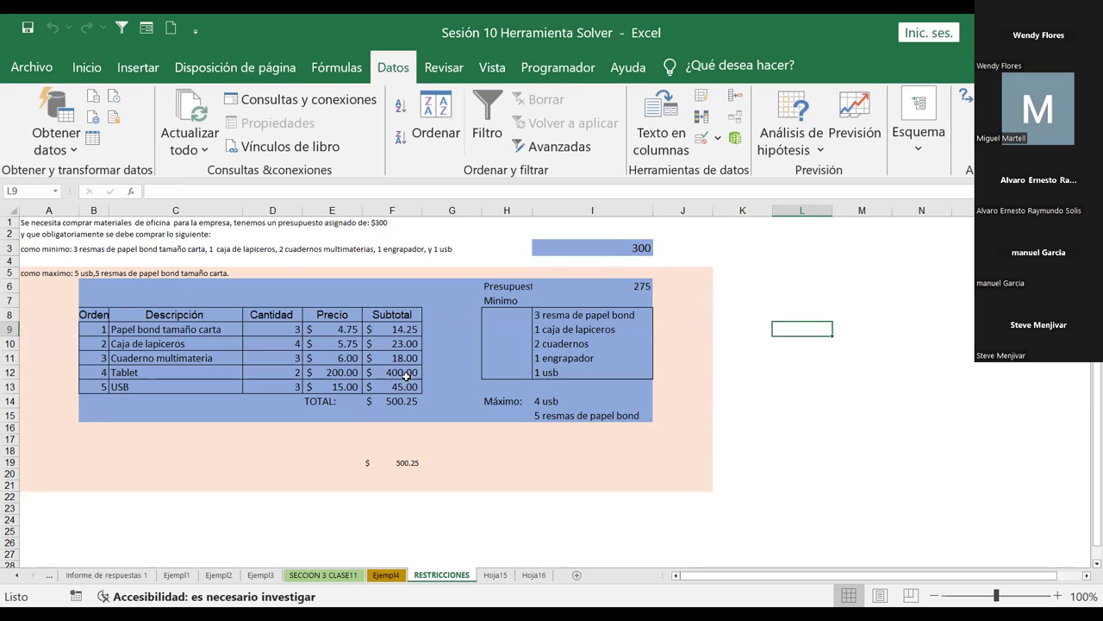
left_click(634, 249)
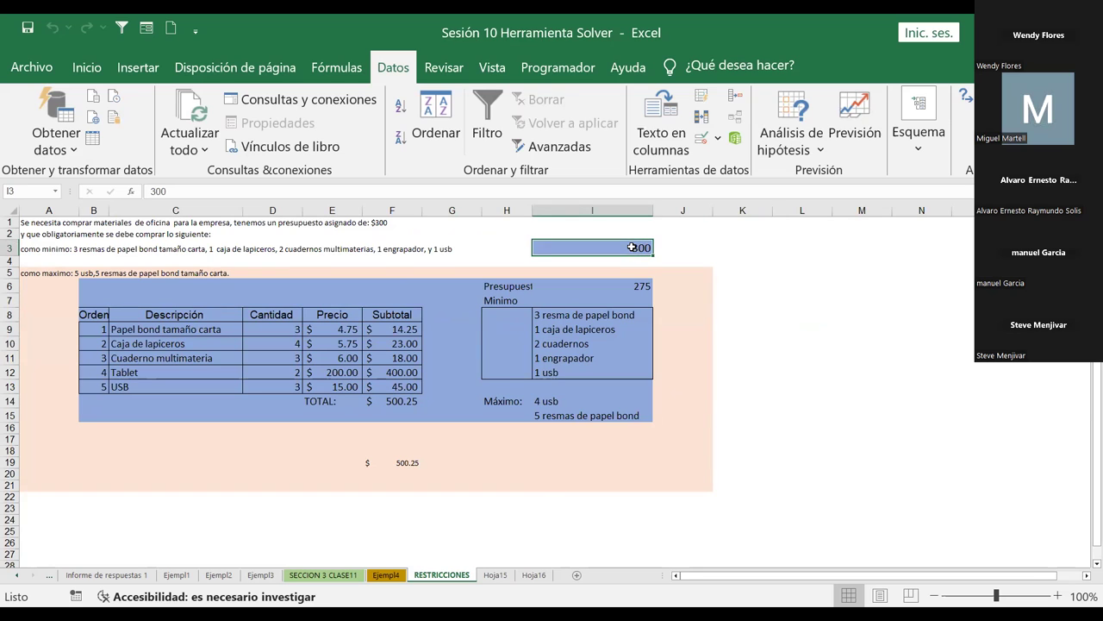
type("1000")
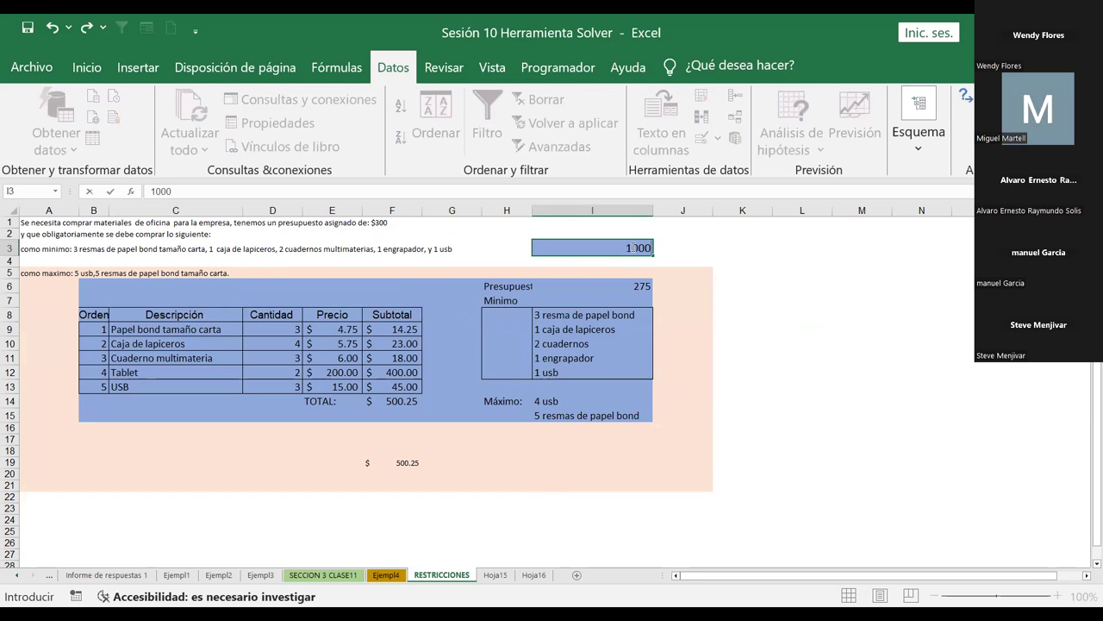
Step: Commit the 1000 budget in I3 and rerun Solver, yielding 5 Tablets totaling 1,000.00
left_click(355, 418)
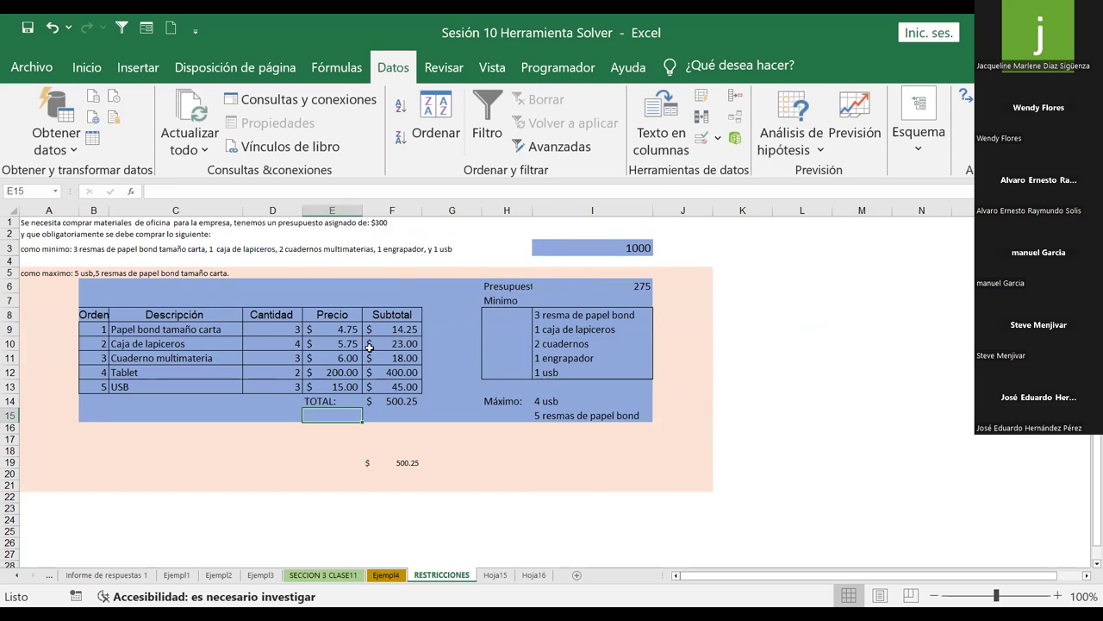
left_click(964, 95)
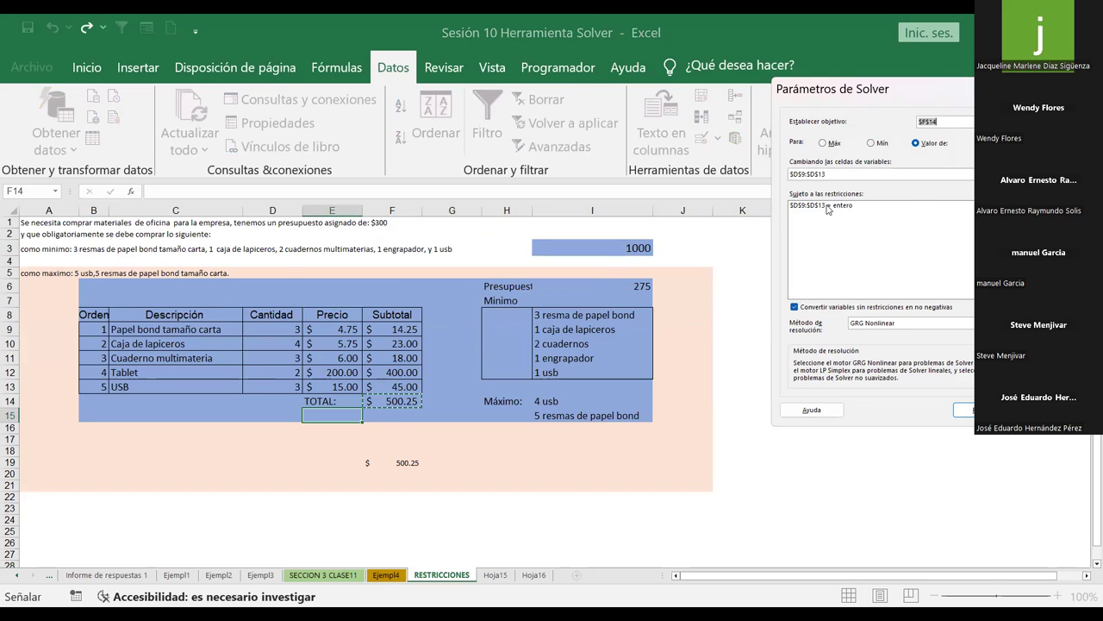
key("Tab")
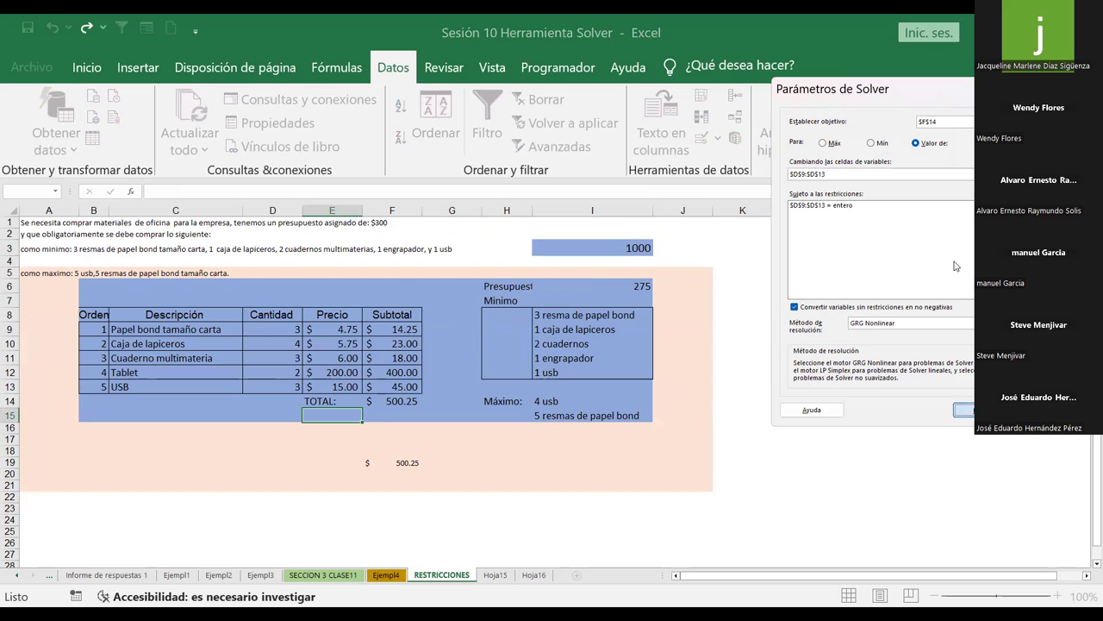
left_click(405, 279)
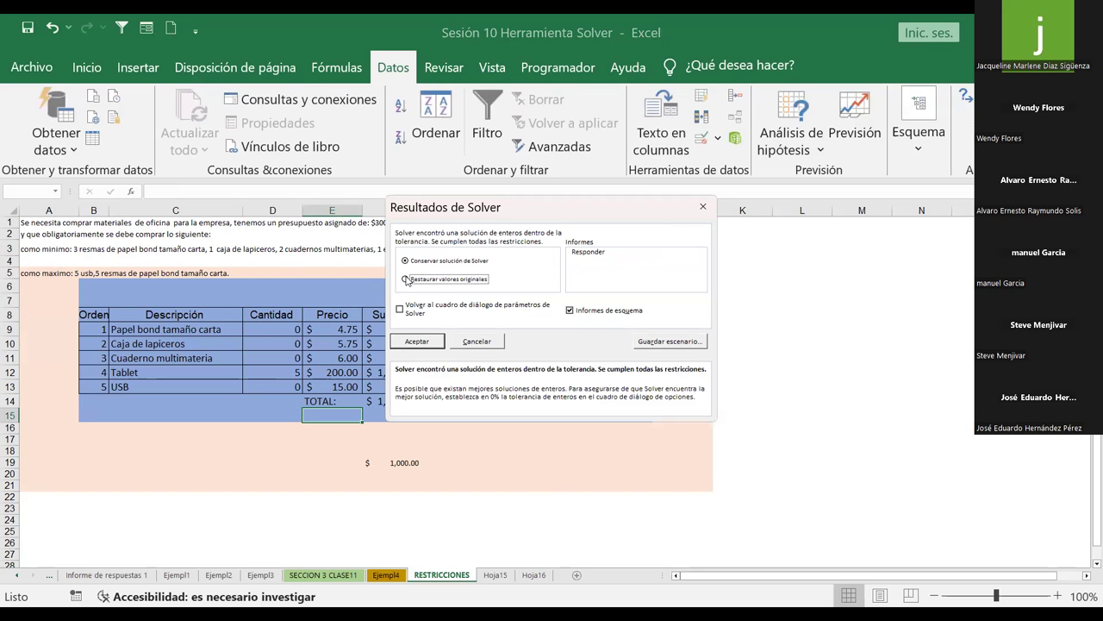
Step: Restore original quantities, generate an answer report showing 5 Tablets at 1,000.00, then return to RESTRICCIONES
left_click(593, 252)
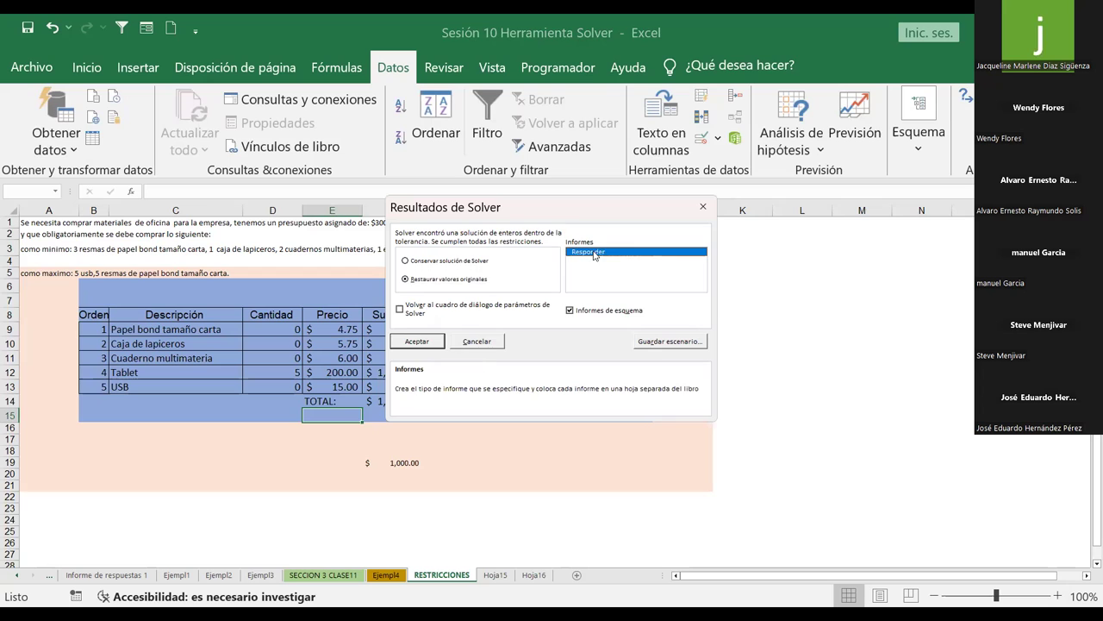
left_click(417, 341)
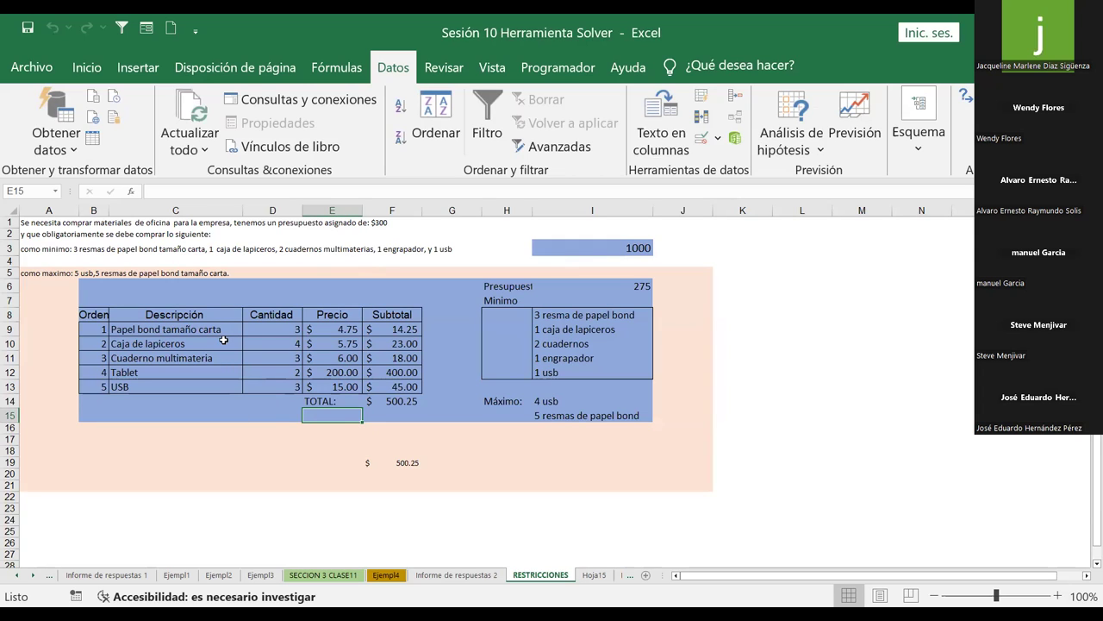
left_click(392, 403)
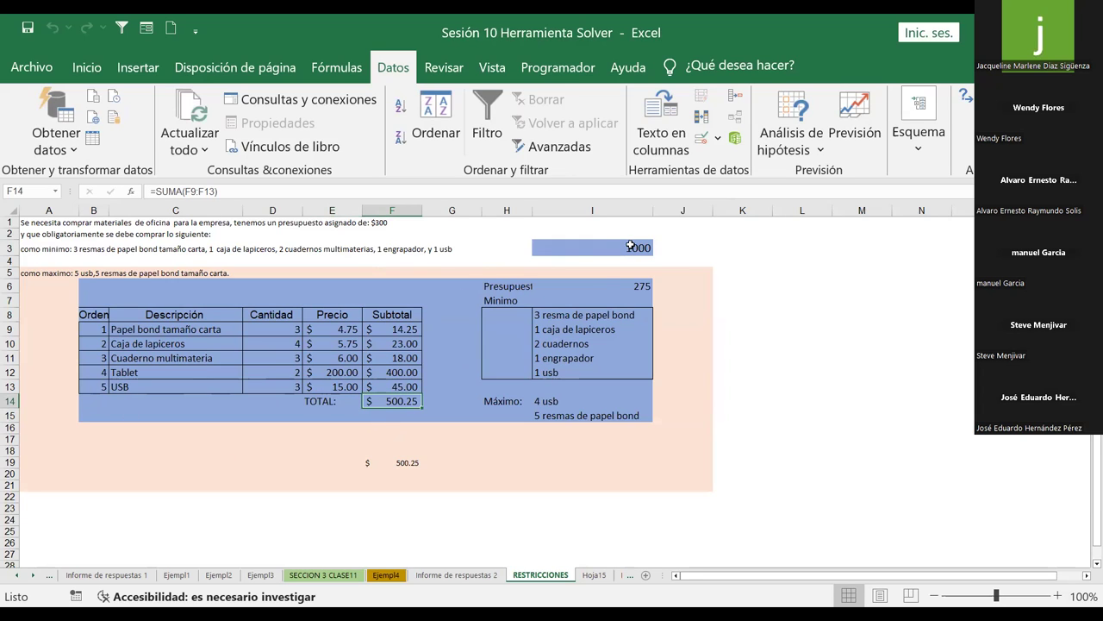
left_click(457, 574)
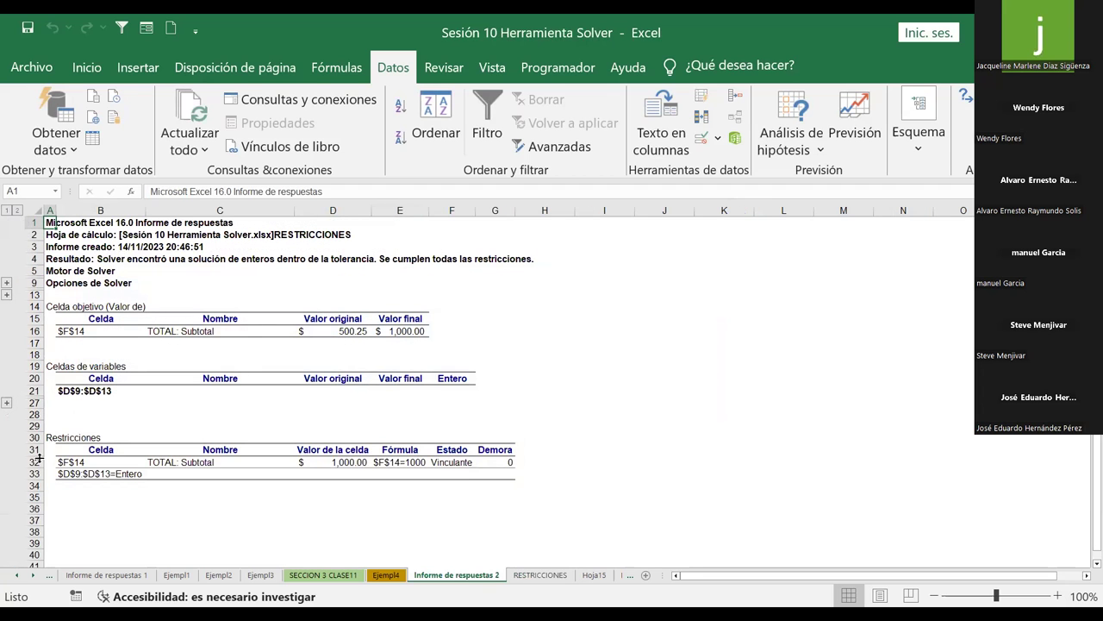
left_click(7, 403)
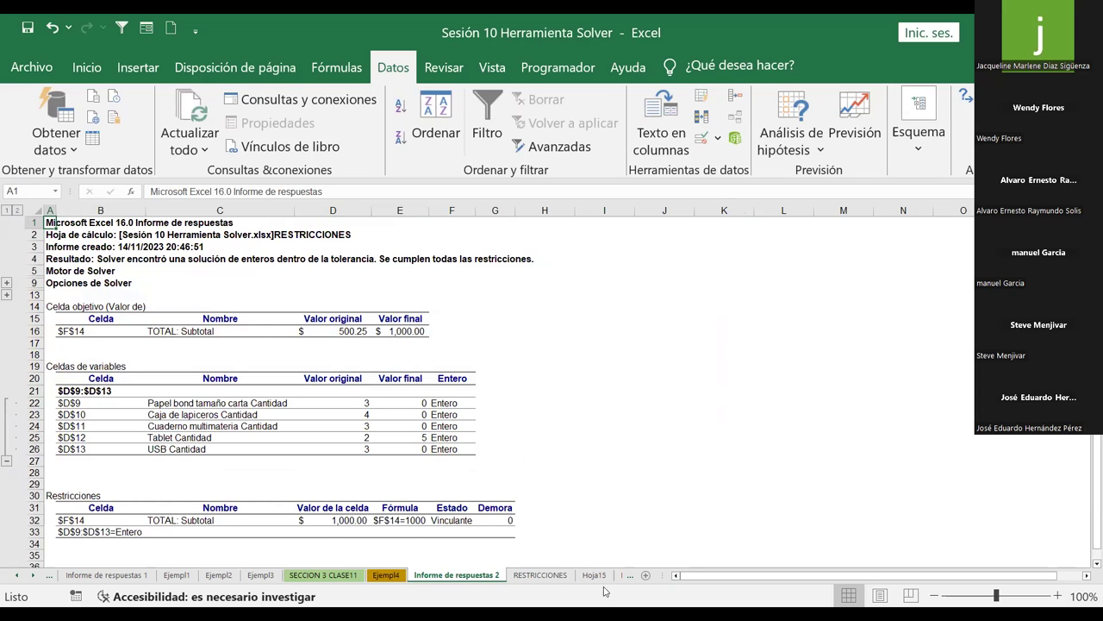
left_click(548, 576)
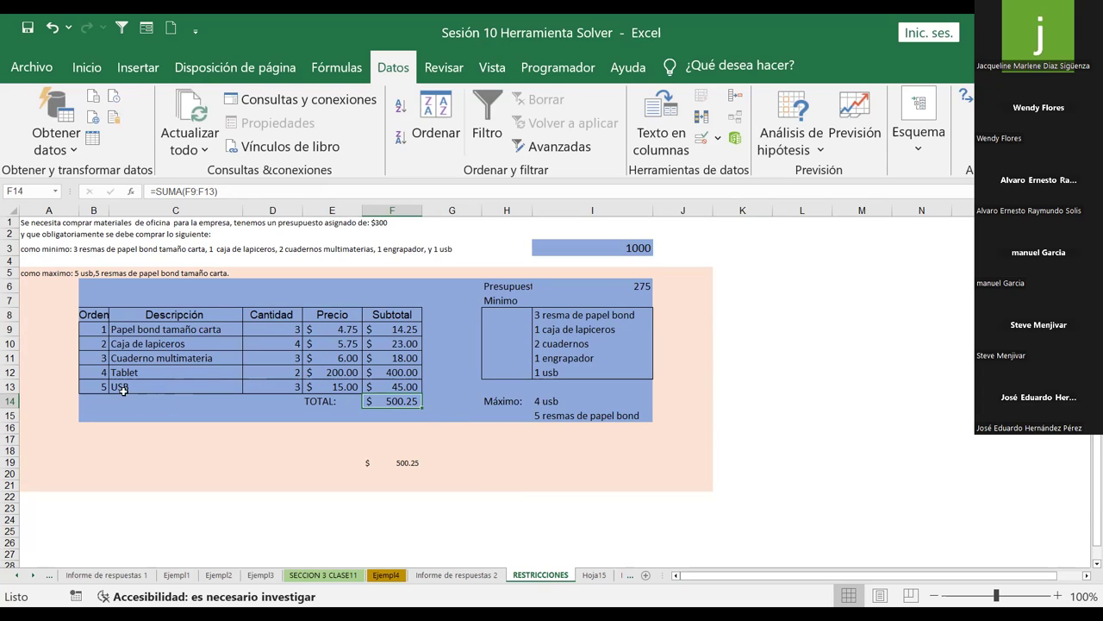
Step: Change the Tablet quantity in D12 to 6, raising the total to 1,300.25, and reopen Solver
left_click(284, 372)
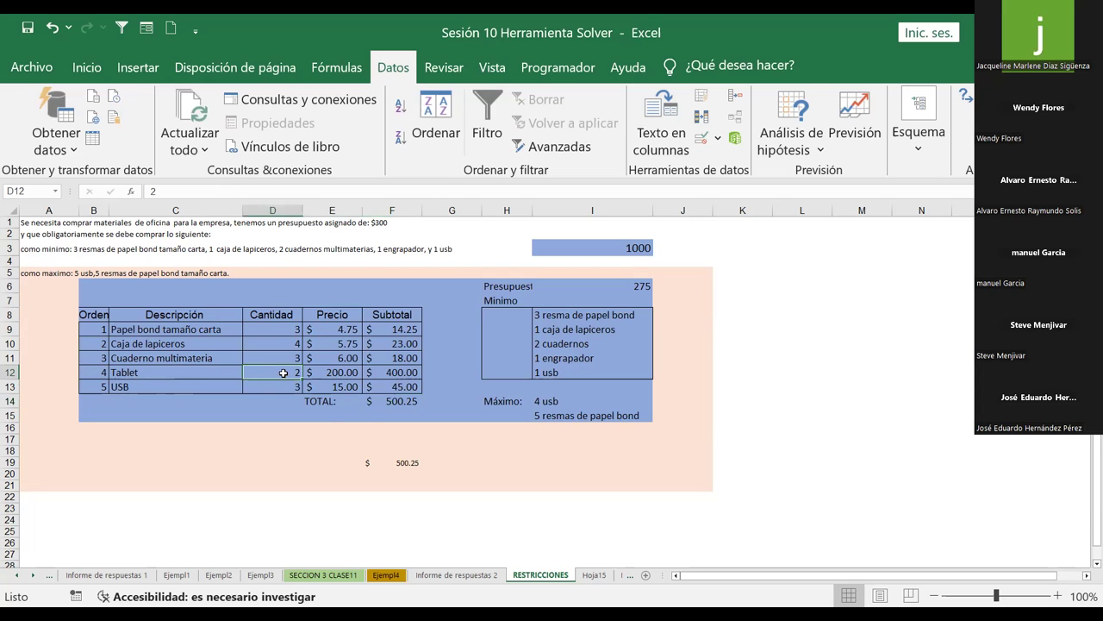
type("6")
key("Tab")
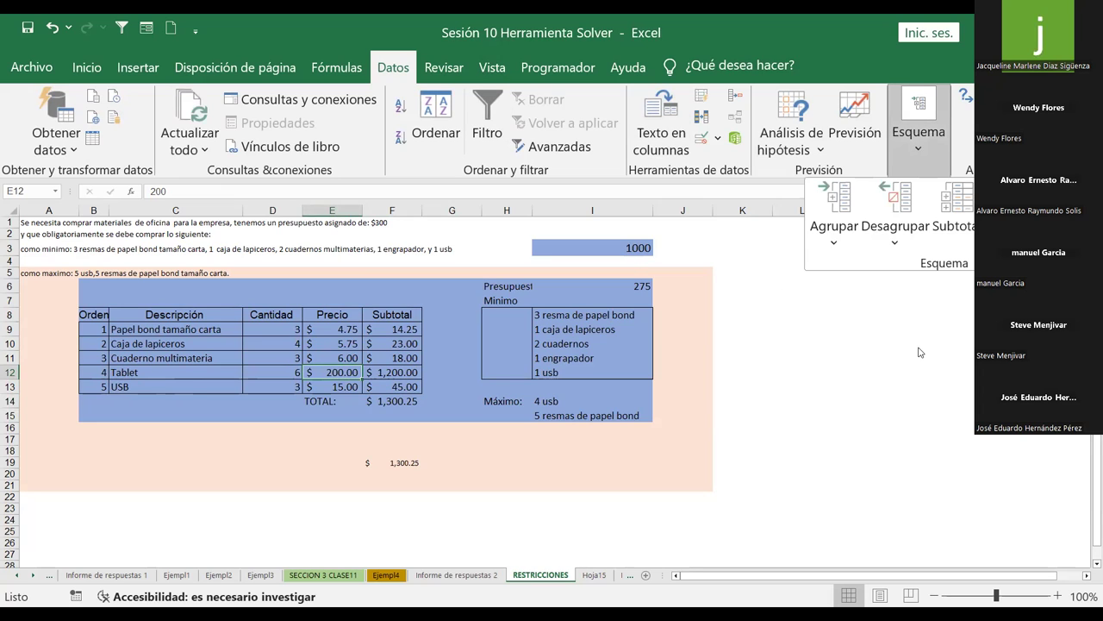
left_click(899, 246)
left_click(963, 102)
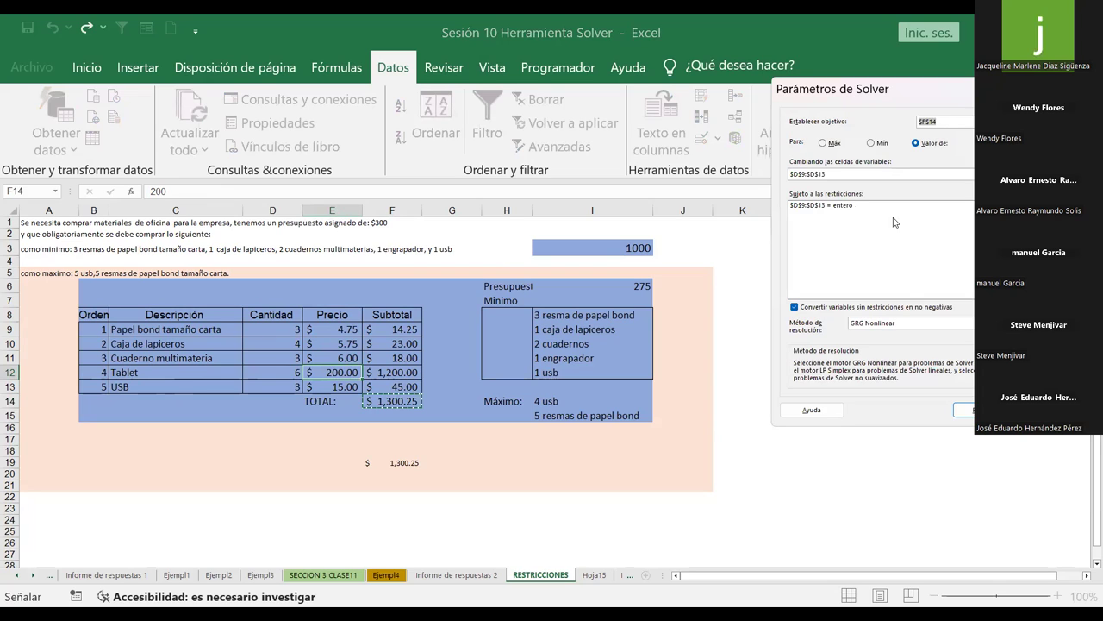
Step: Reselect D9:D13 as the Solver variable cells
left_click(837, 173)
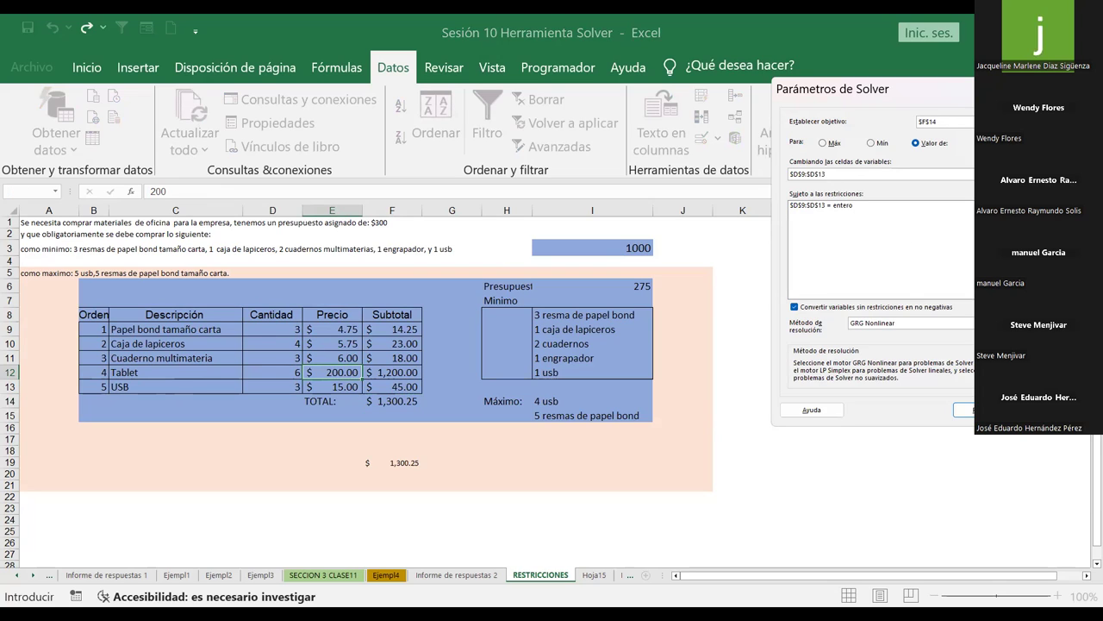
key("BackSpace")
key("BackSpace")
key("BackSpace")
left_click_drag(272, 329, 267, 386)
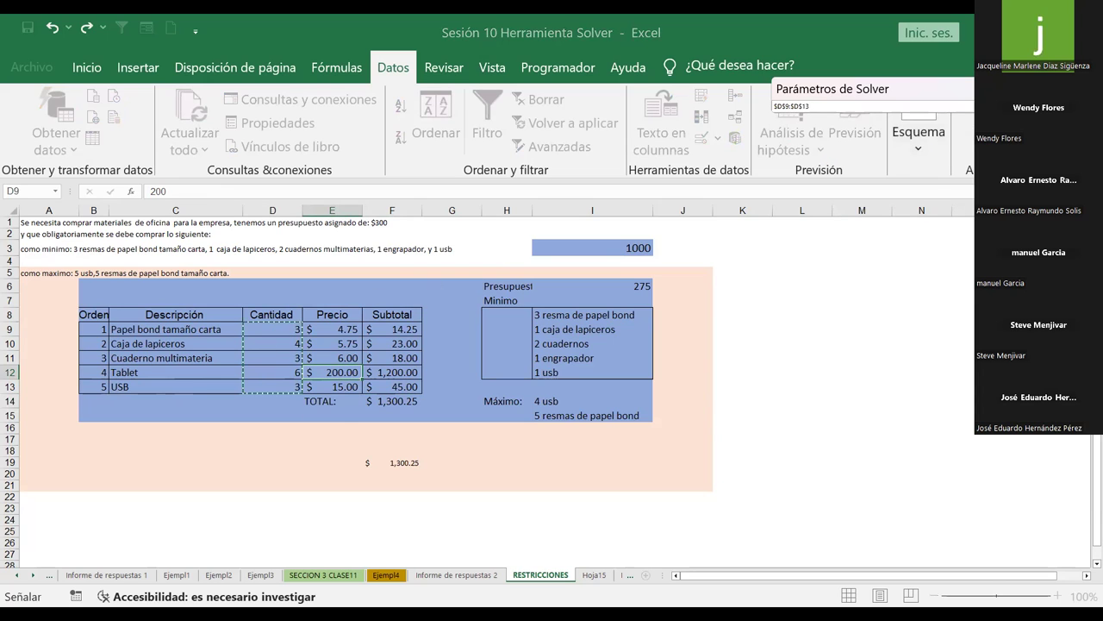
key("Return")
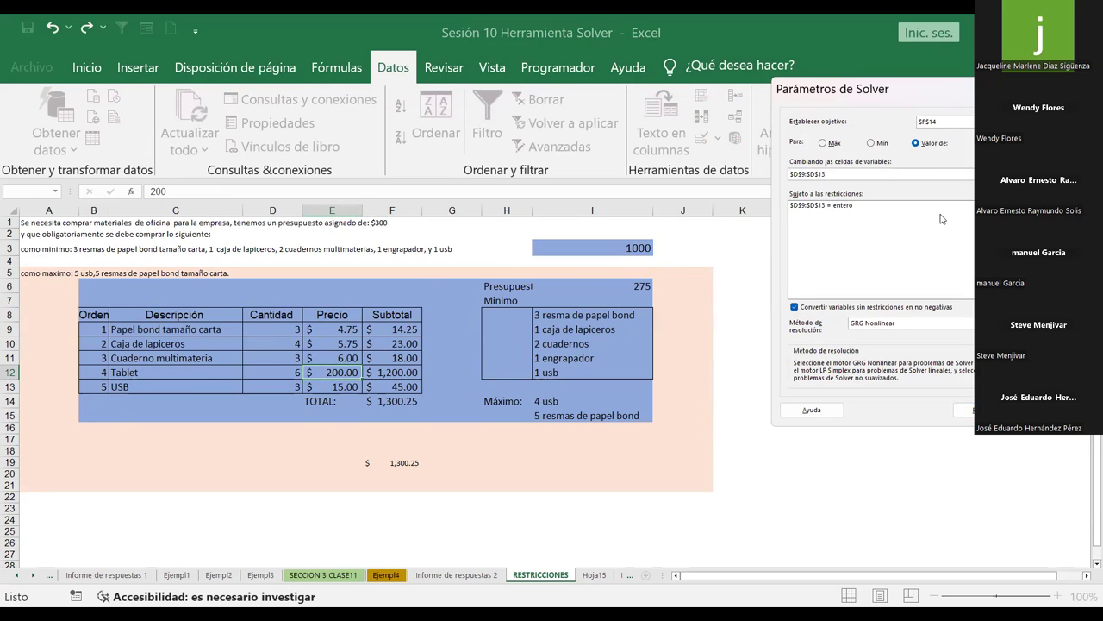
Step: Replace the old constraint with a new integer constraint on D9:D13
left_click(842, 207)
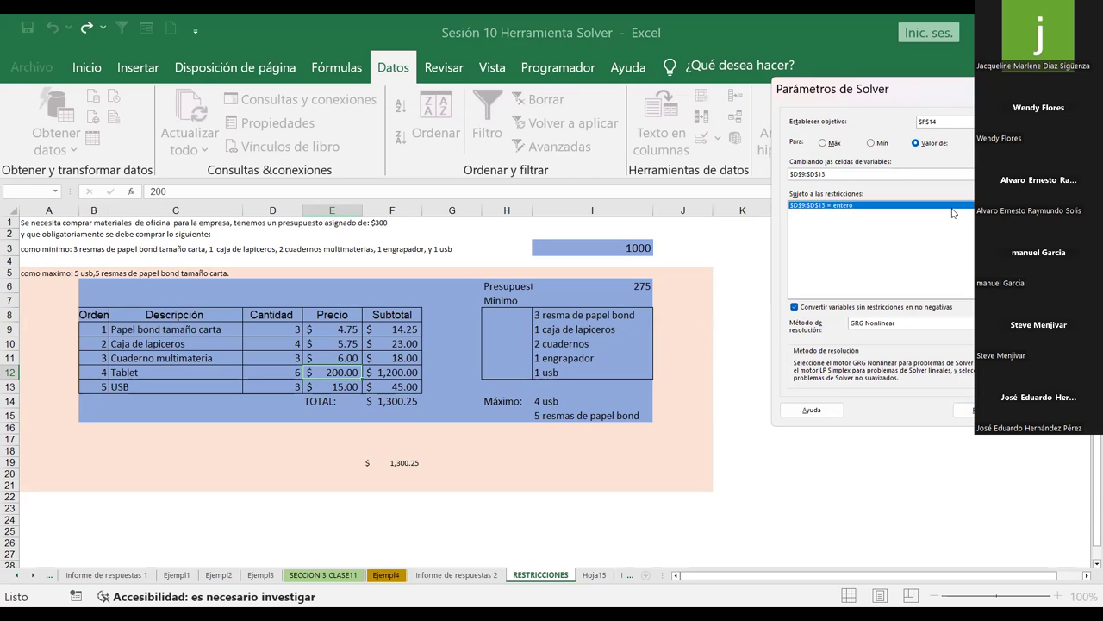
key("Delete")
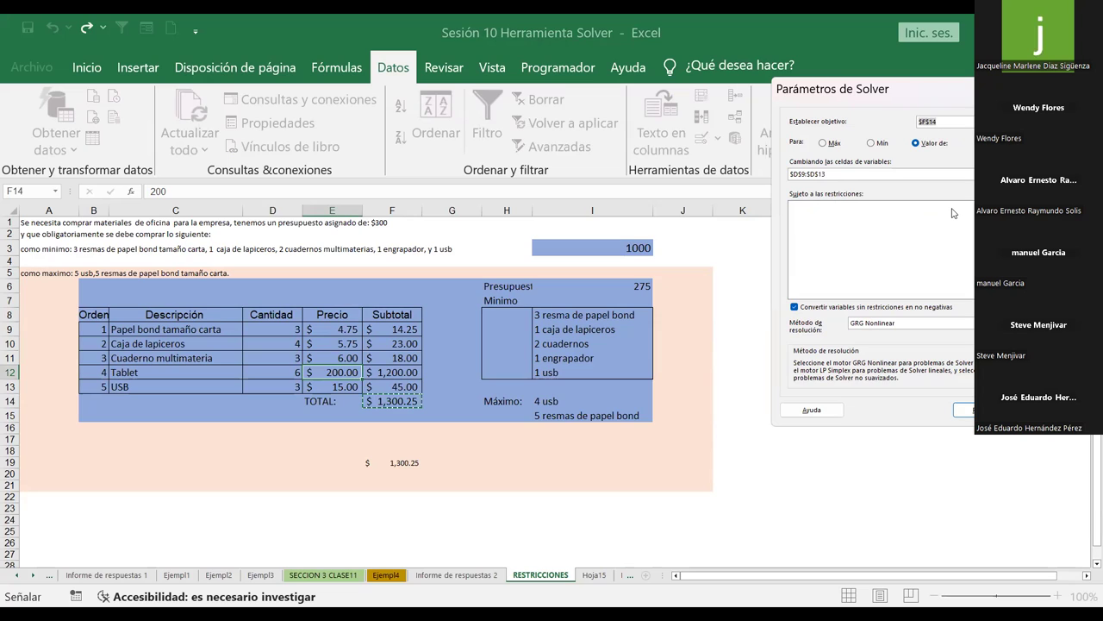
left_click(953, 213)
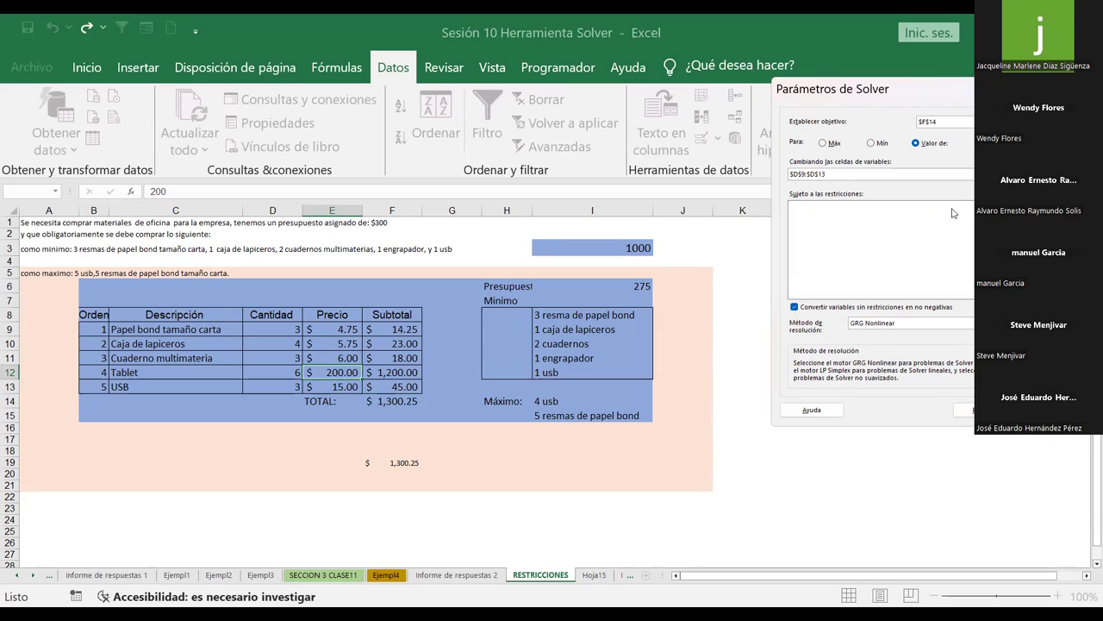
left_click(1009, 207)
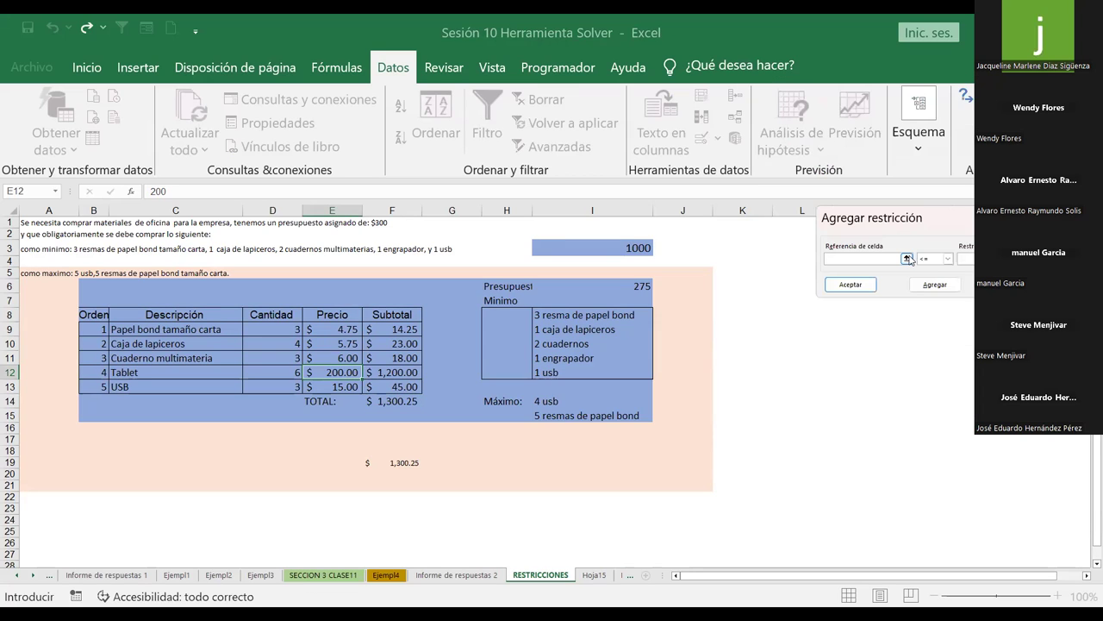
left_click(907, 260)
left_click_drag(283, 330, 268, 386)
key("Return")
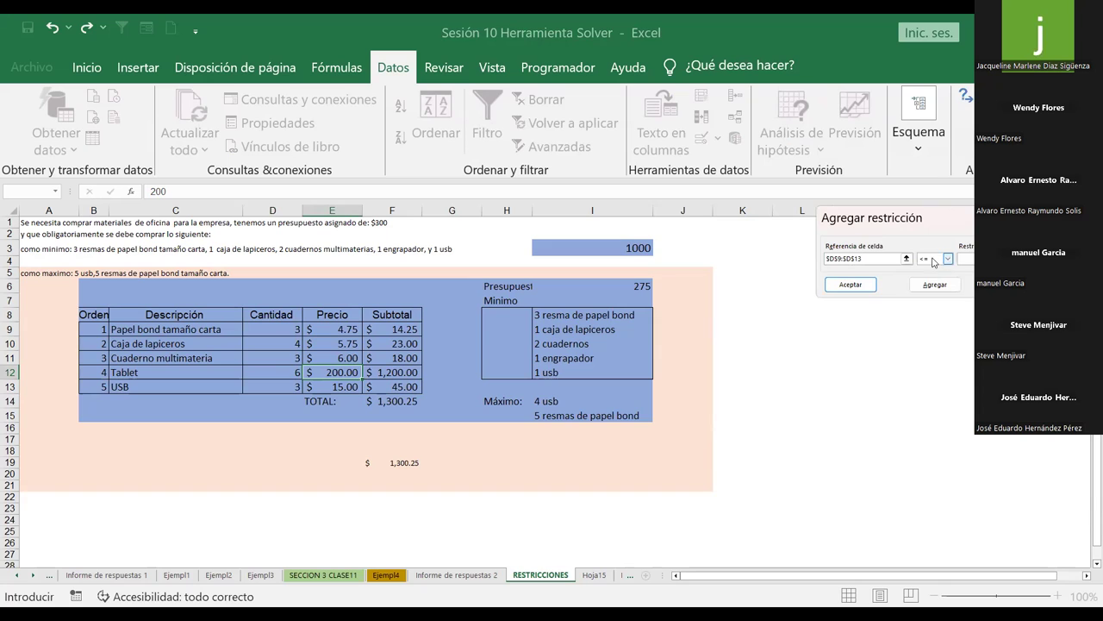
left_click(948, 259)
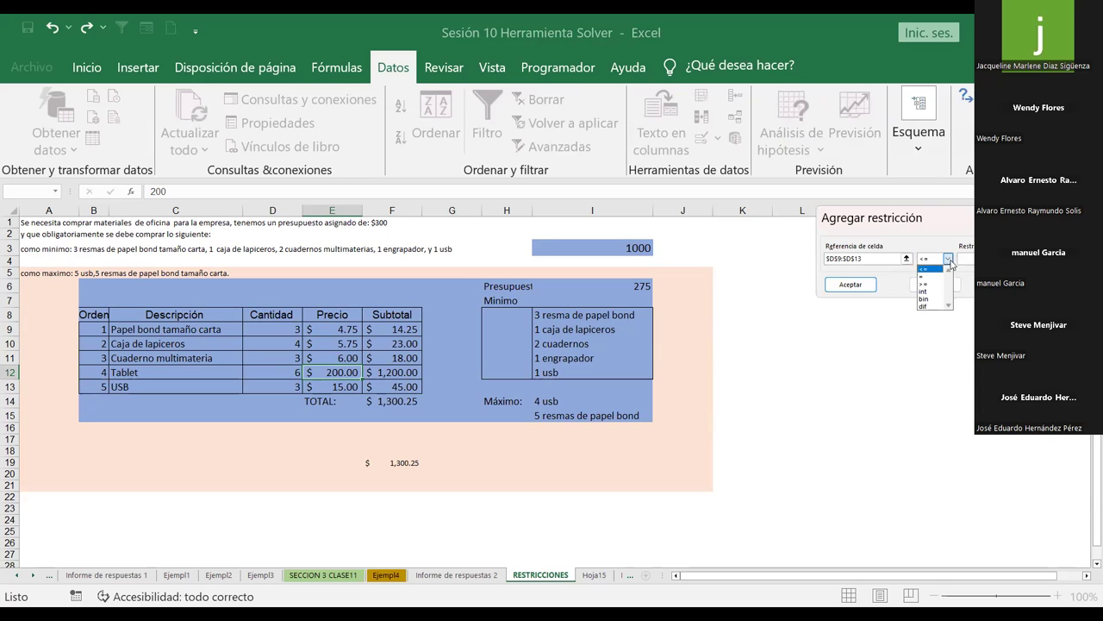
left_click(925, 291)
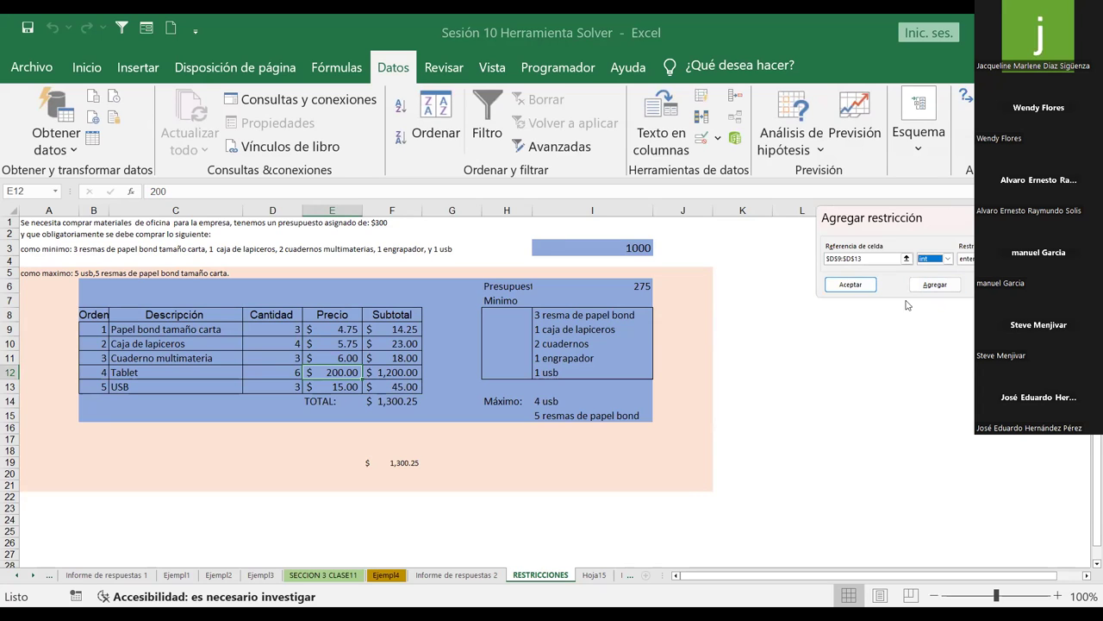
left_click(850, 286)
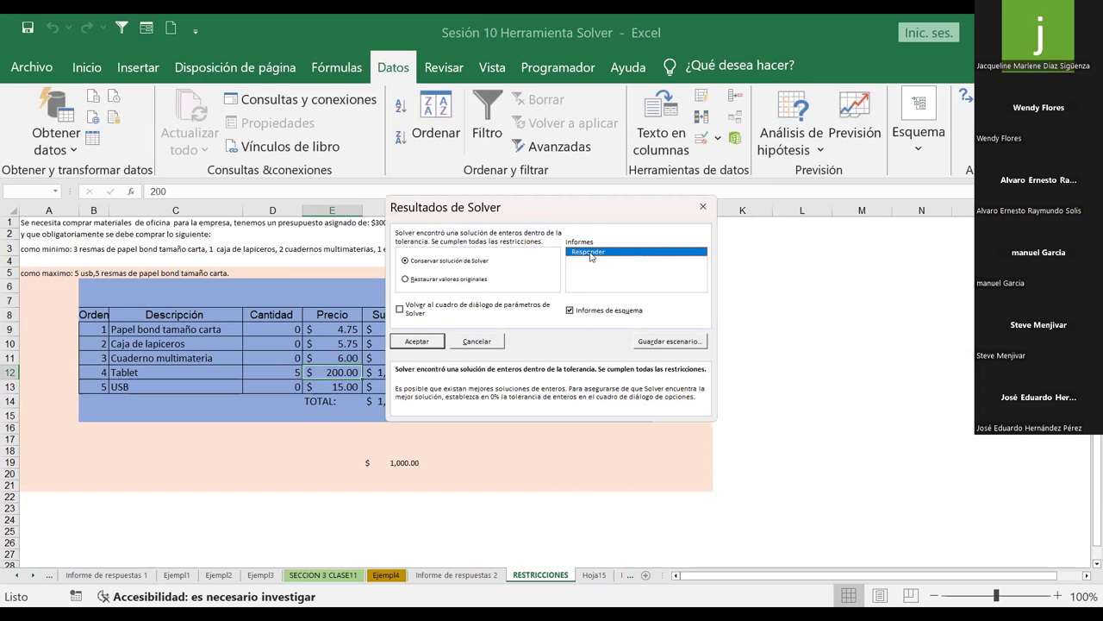
Step: Restore the original quantities and generate answer report Informe de respuestas 3
left_click(447, 280)
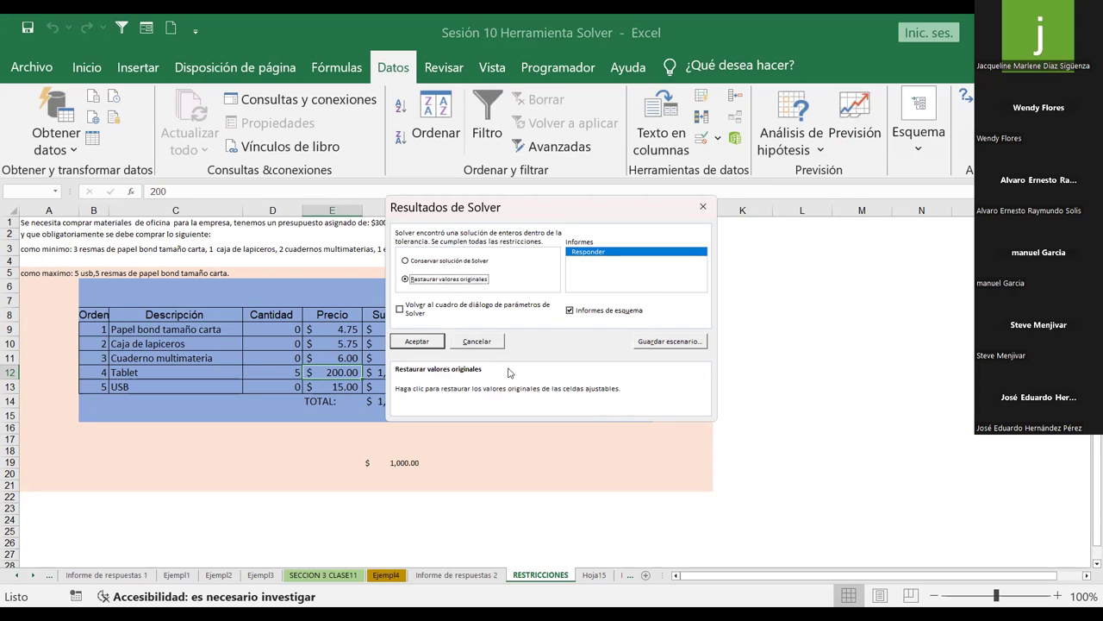
left_click(423, 345)
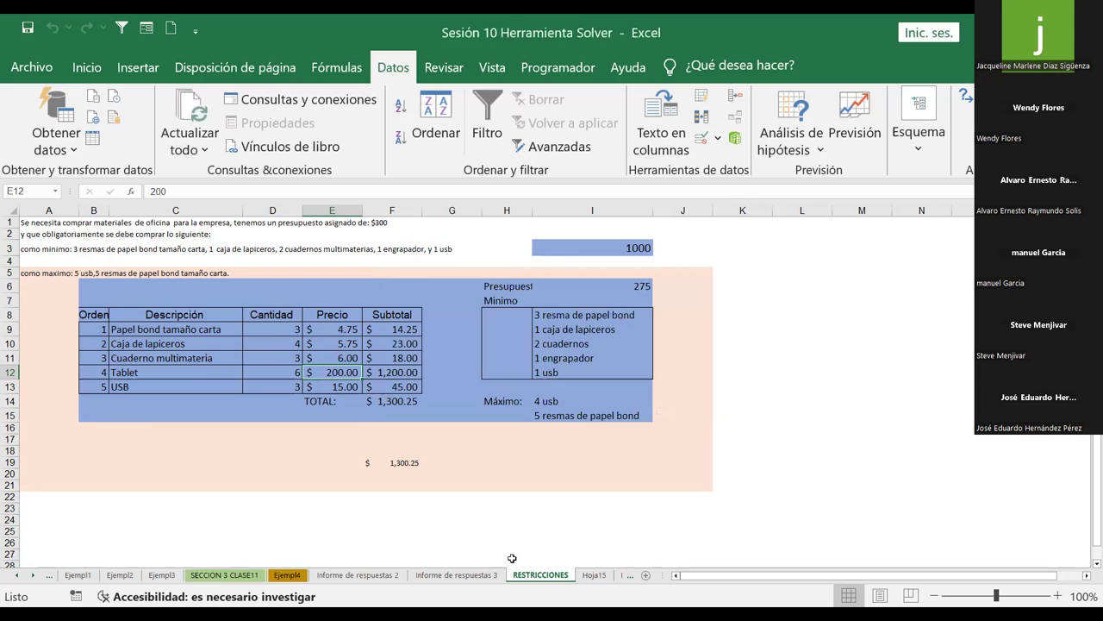
left_click(456, 576)
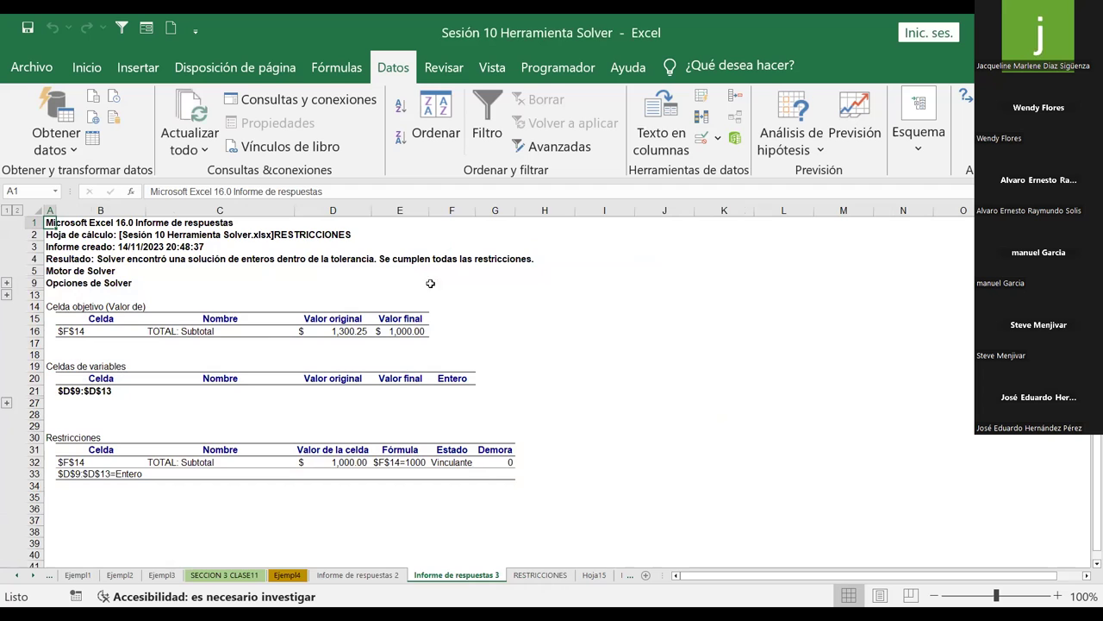
Step: Expand the Solver options and variable cells groups in the report, then return to RESTRICCIONES
left_click(7, 295)
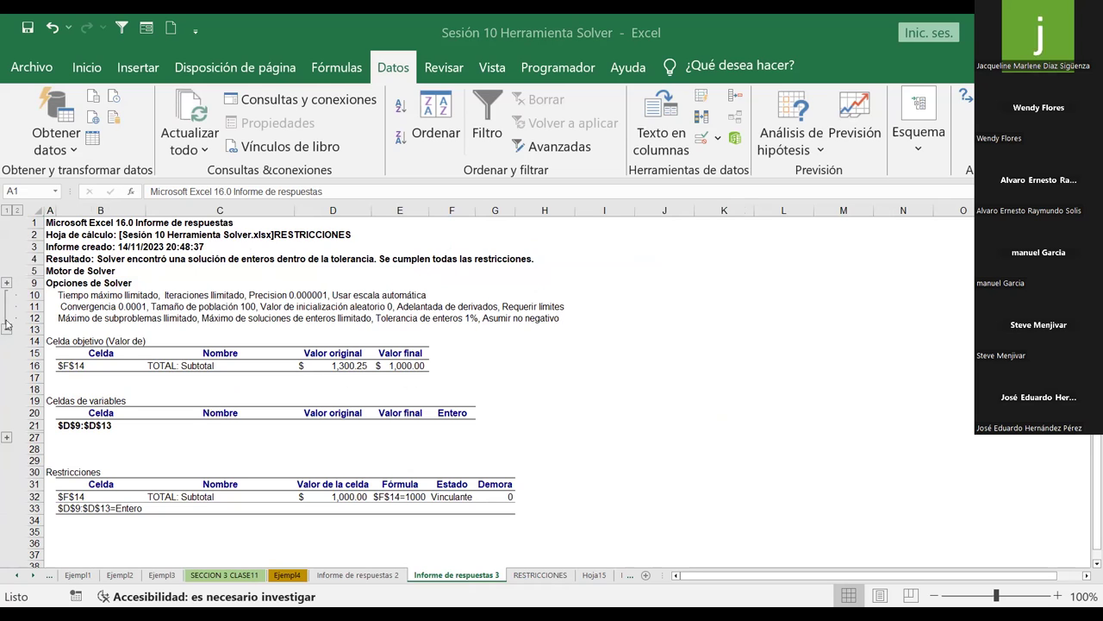
left_click(6, 439)
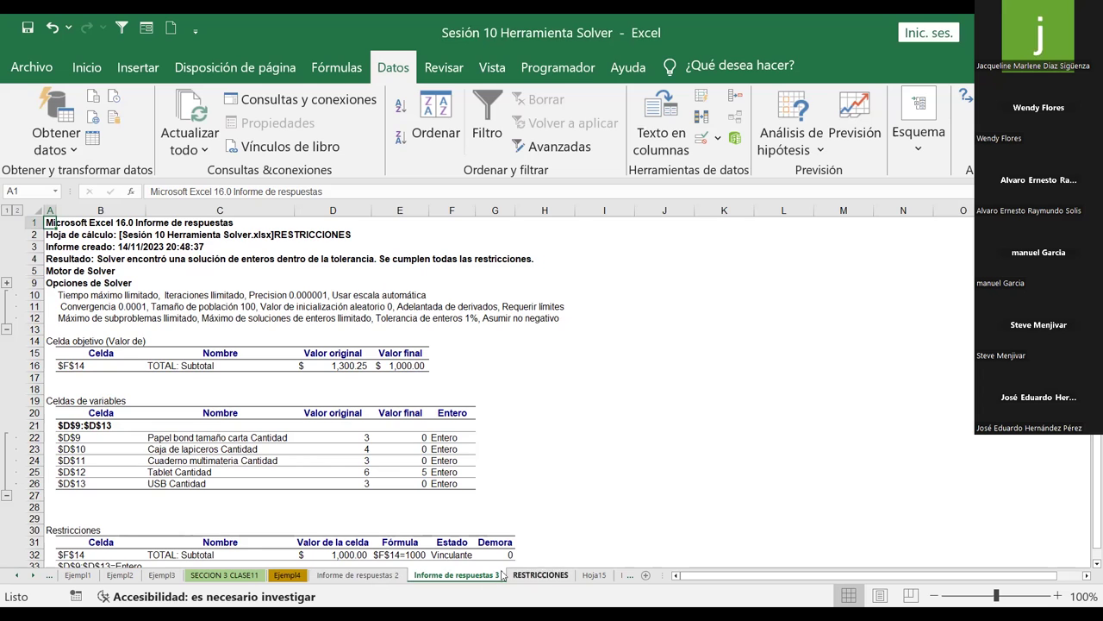
left_click(538, 576)
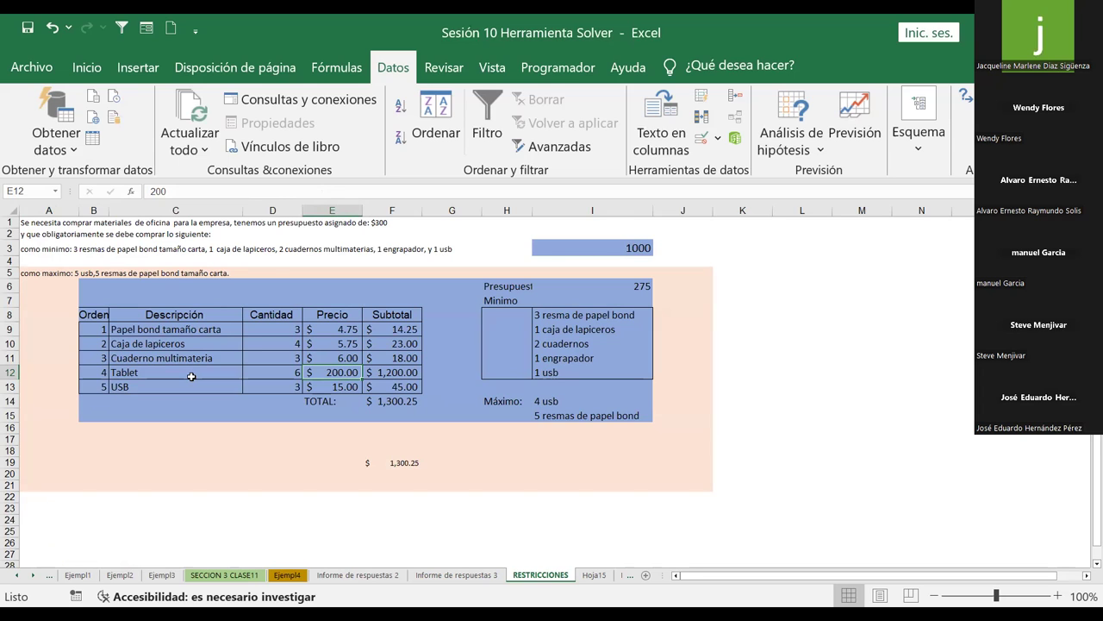
left_click(346, 357)
left_click(338, 371)
left_click(345, 344)
left_click(343, 319)
left_click(338, 371)
left_click(343, 344)
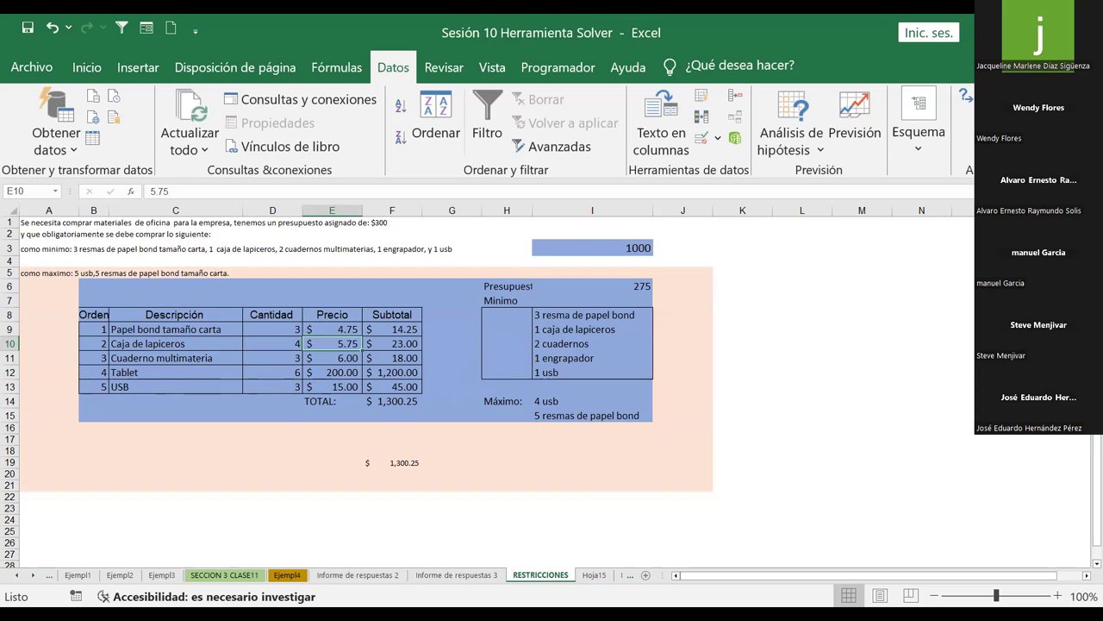
left_click(822, 205)
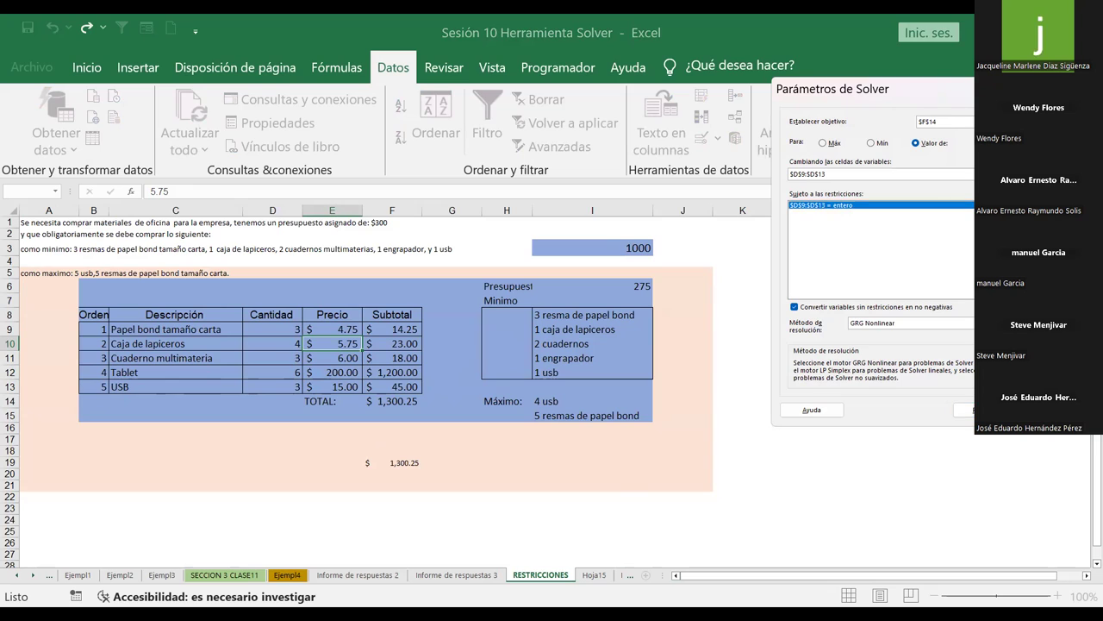
left_click(1000, 205)
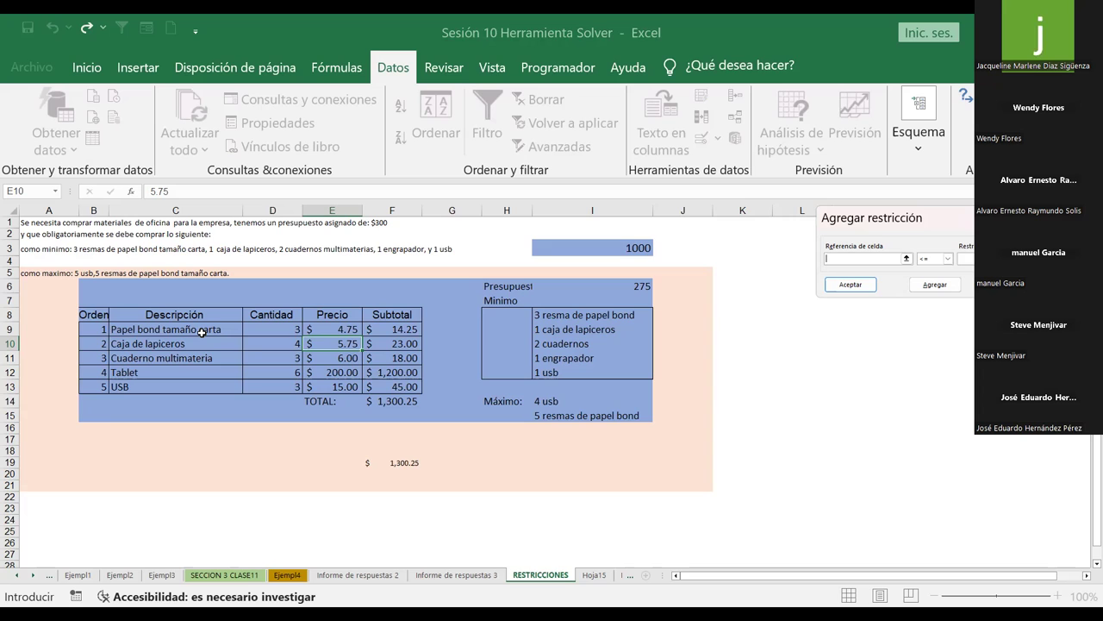
key("Escape")
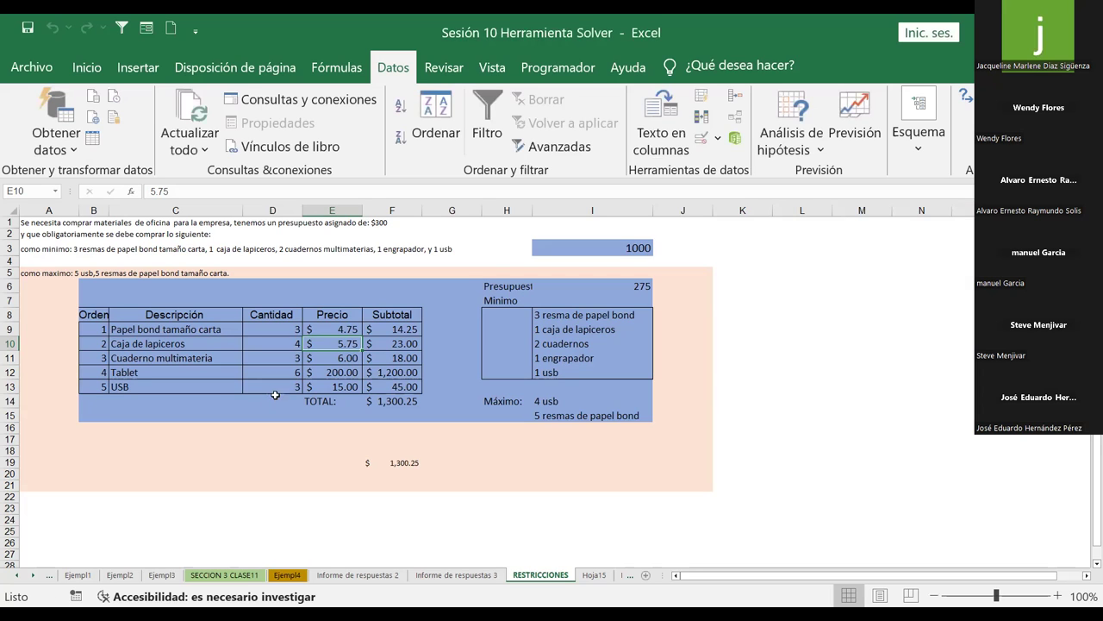
left_click(143, 343)
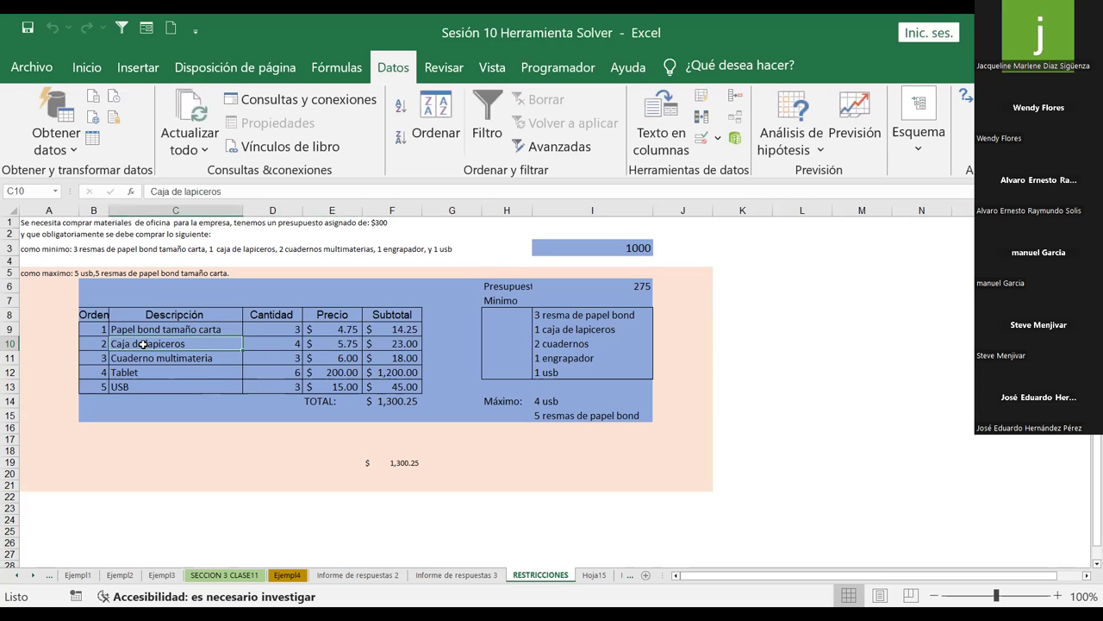
Step: Rename item 2 to Camaras Web priced at 45.00, raising the total to 1,457.25
type("Cam")
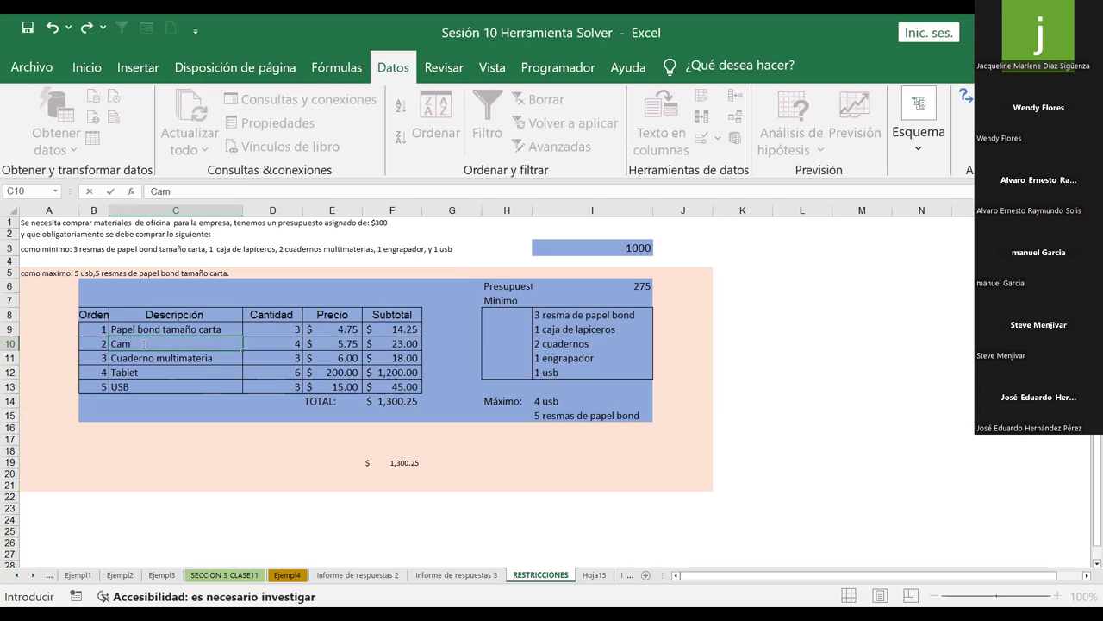
type("aras")
type("  Web")
key("Tab")
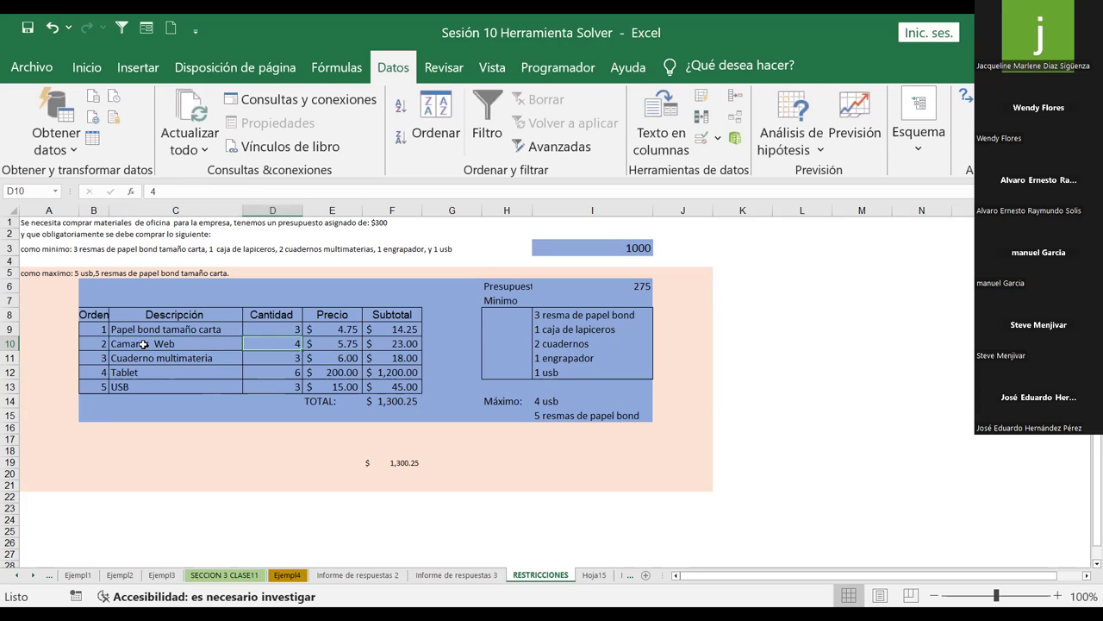
key("Tab")
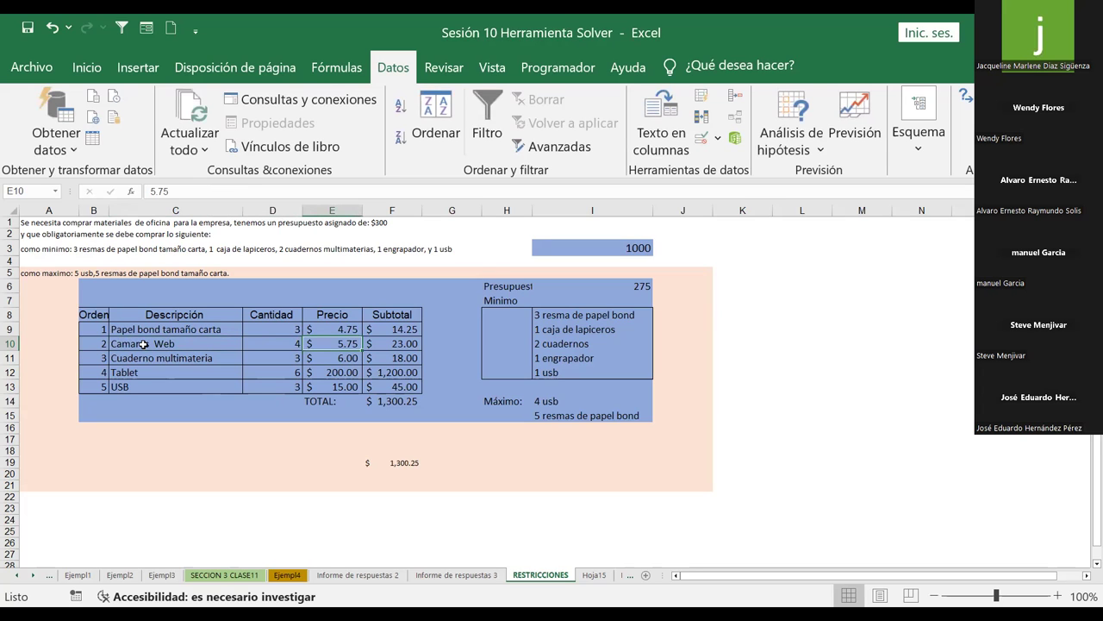
type("45")
key("Return")
key("Up")
left_click(965, 103)
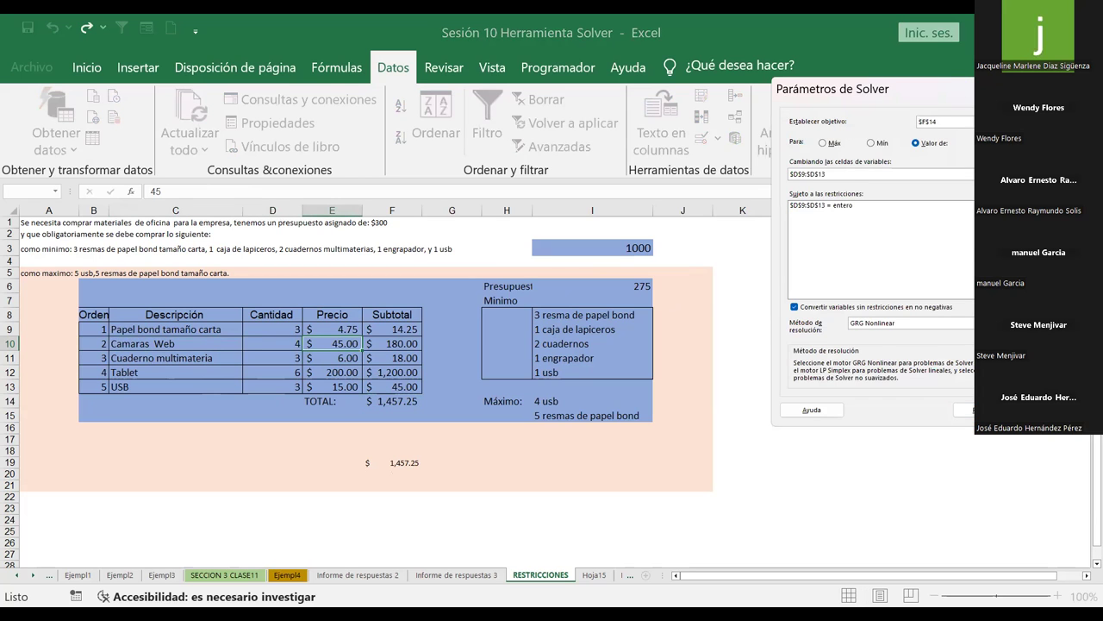
Step: Add a Solver constraint keeping the Camaras Web quantity D10 at most 2
left_click(1017, 209)
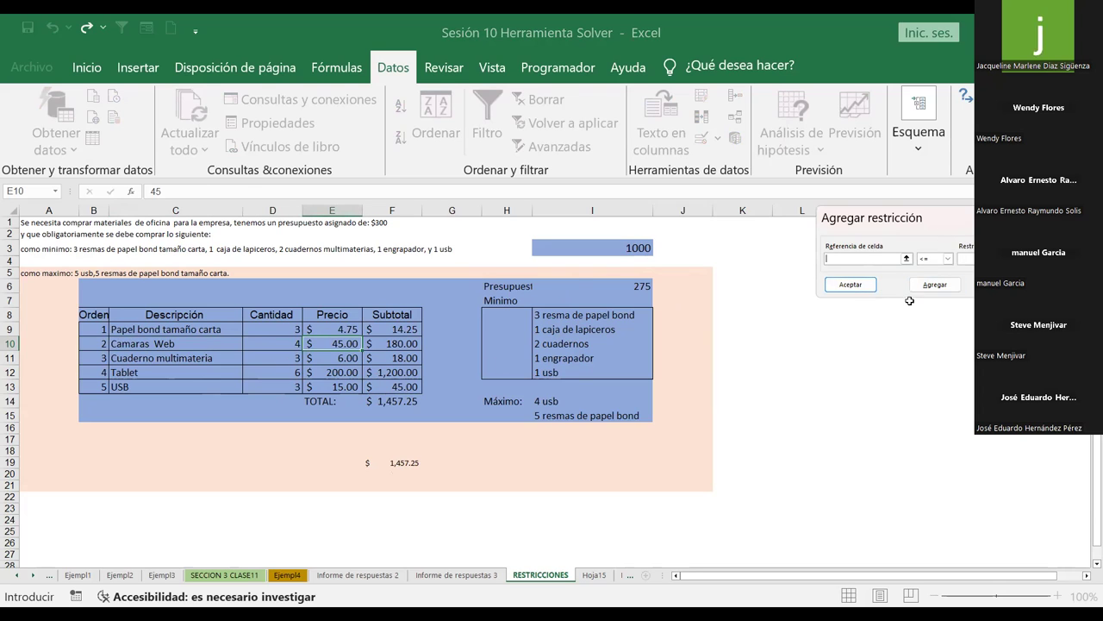
left_click(907, 260)
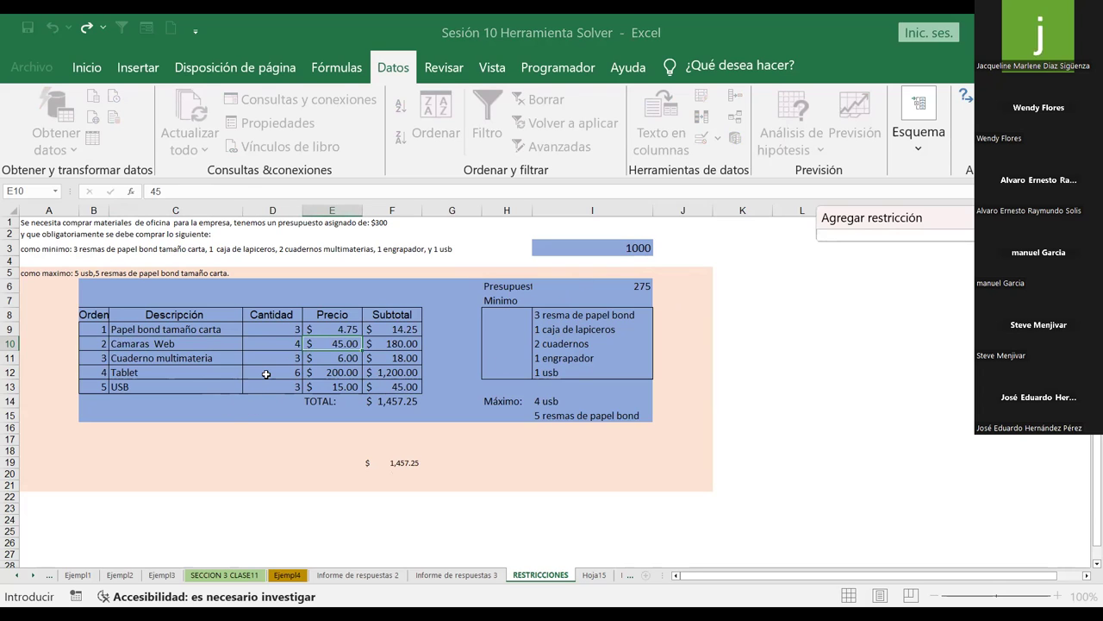
left_click(283, 345)
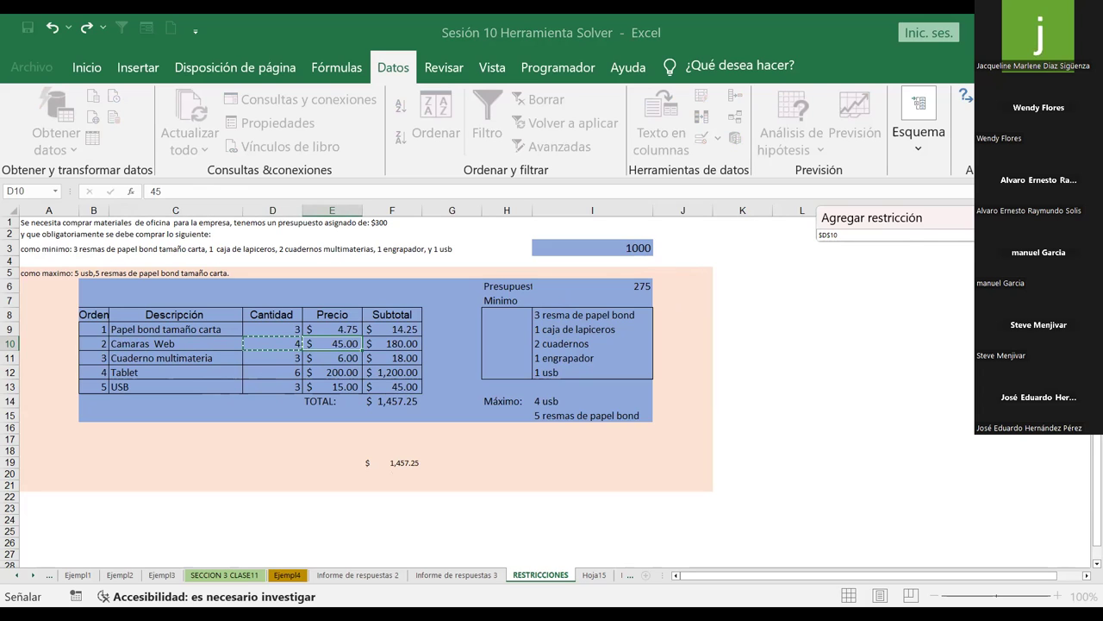
key("Return")
left_click(948, 258)
left_click(948, 258)
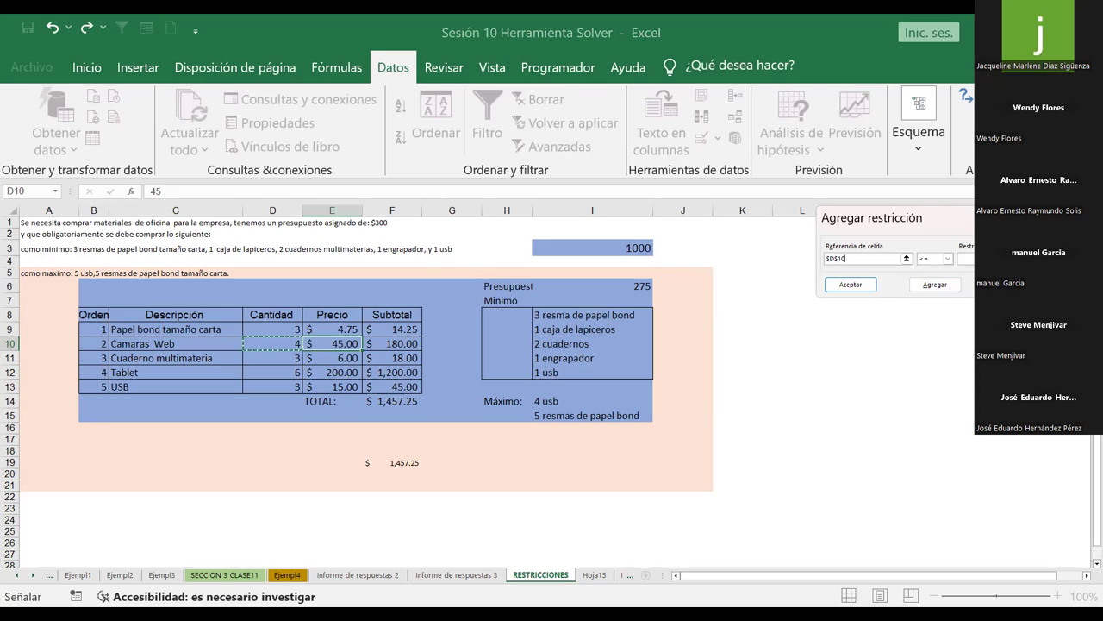
key("Tab")
type("2")
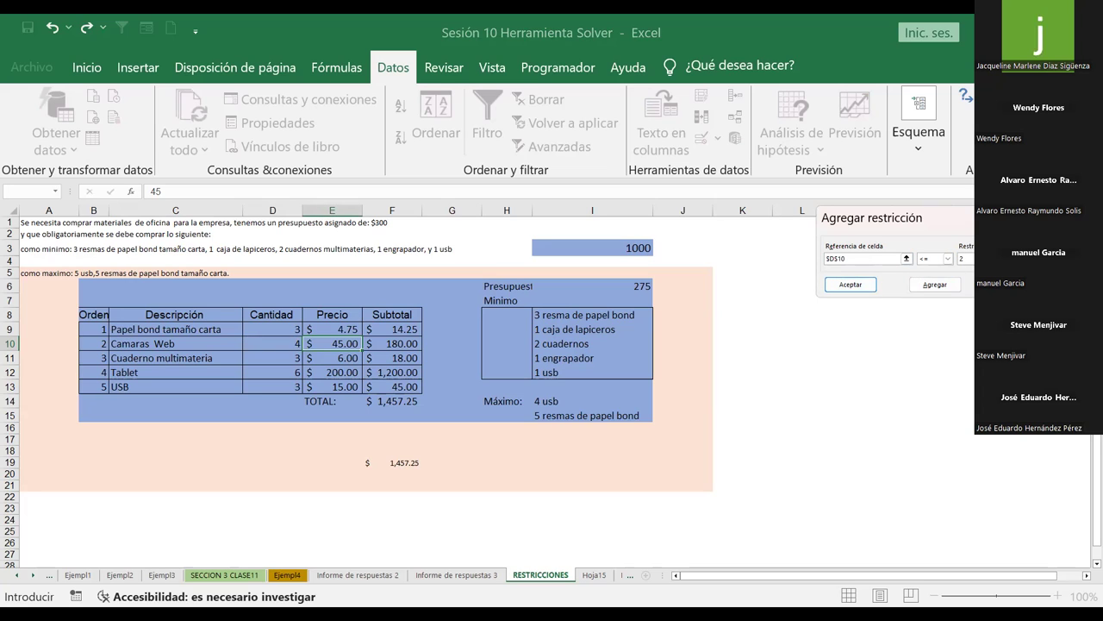
Step: Solve with the $D$10 <= 2 limit, restoring originals and creating answer report Informe de respuestas 4
left_click(851, 285)
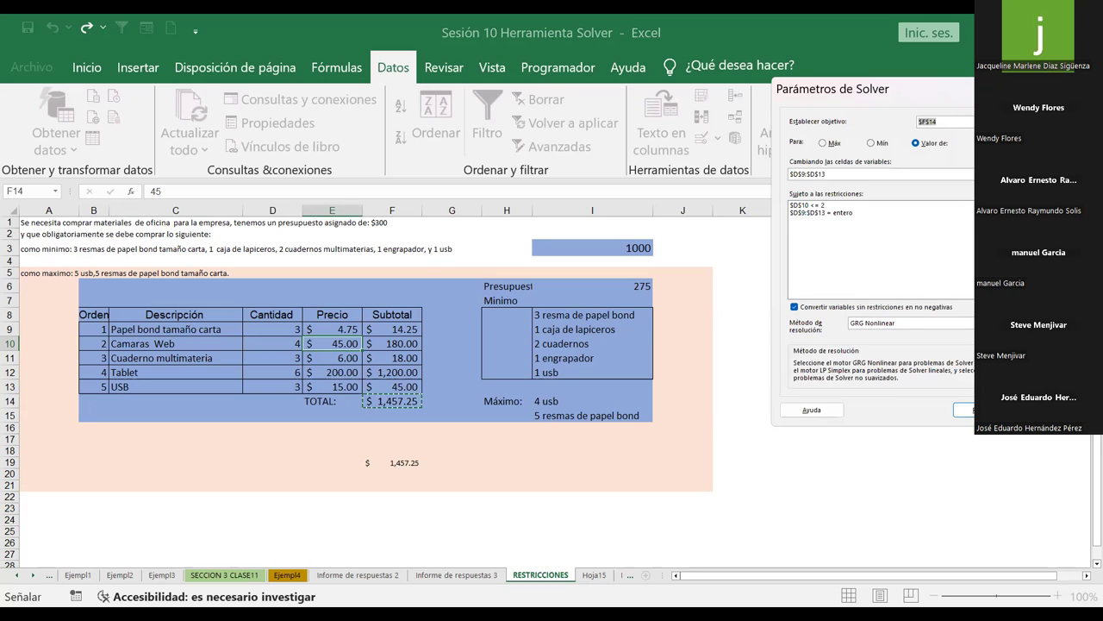
left_click(992, 409)
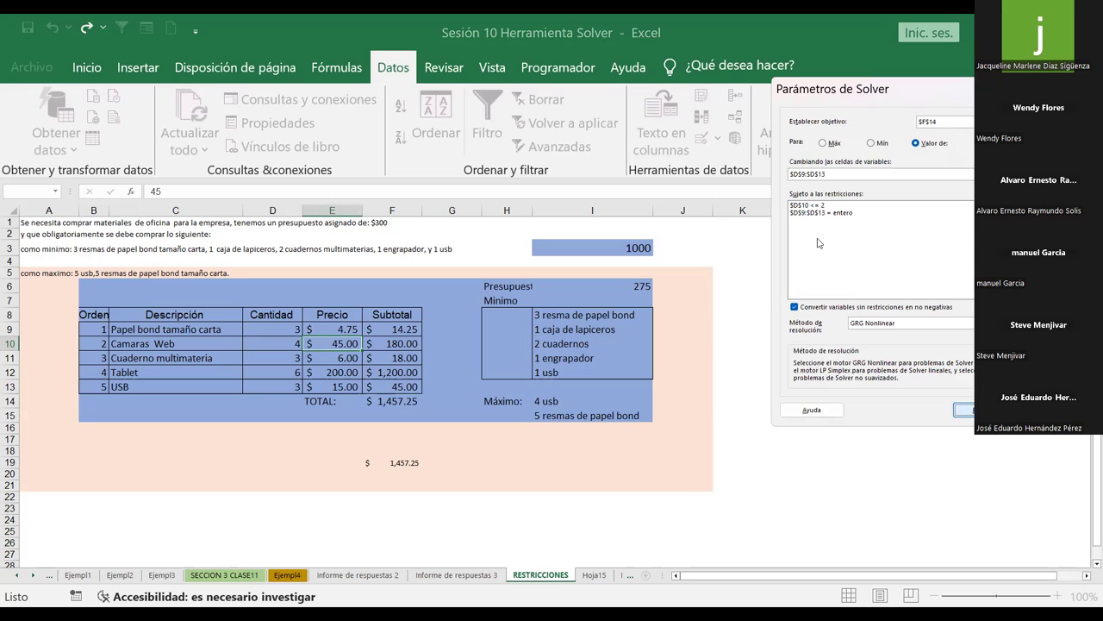
left_click(589, 252)
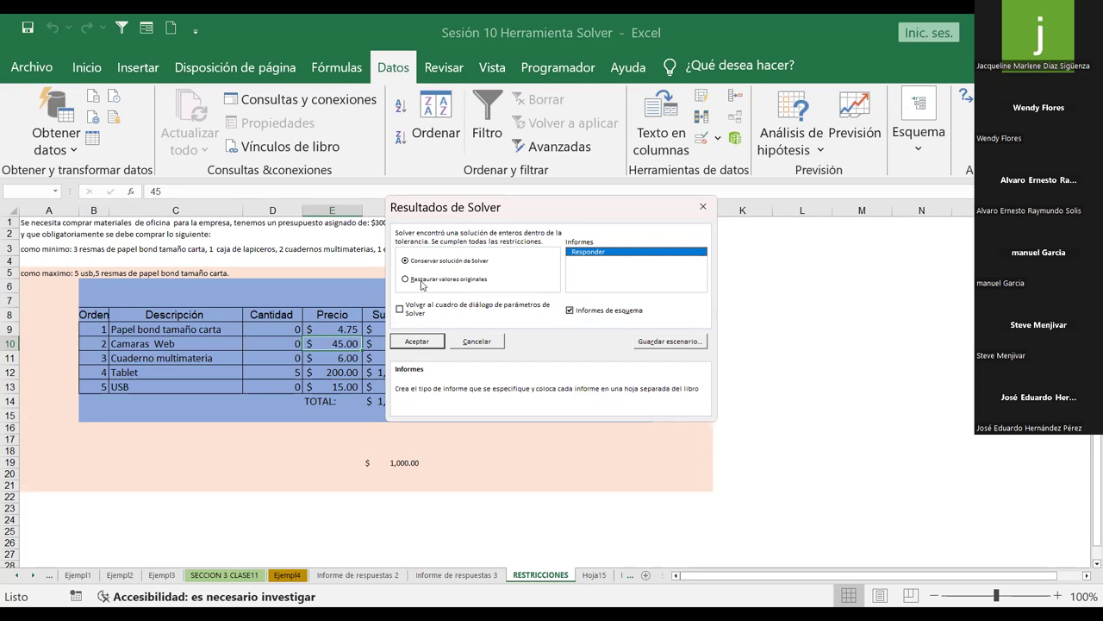
left_click(421, 281)
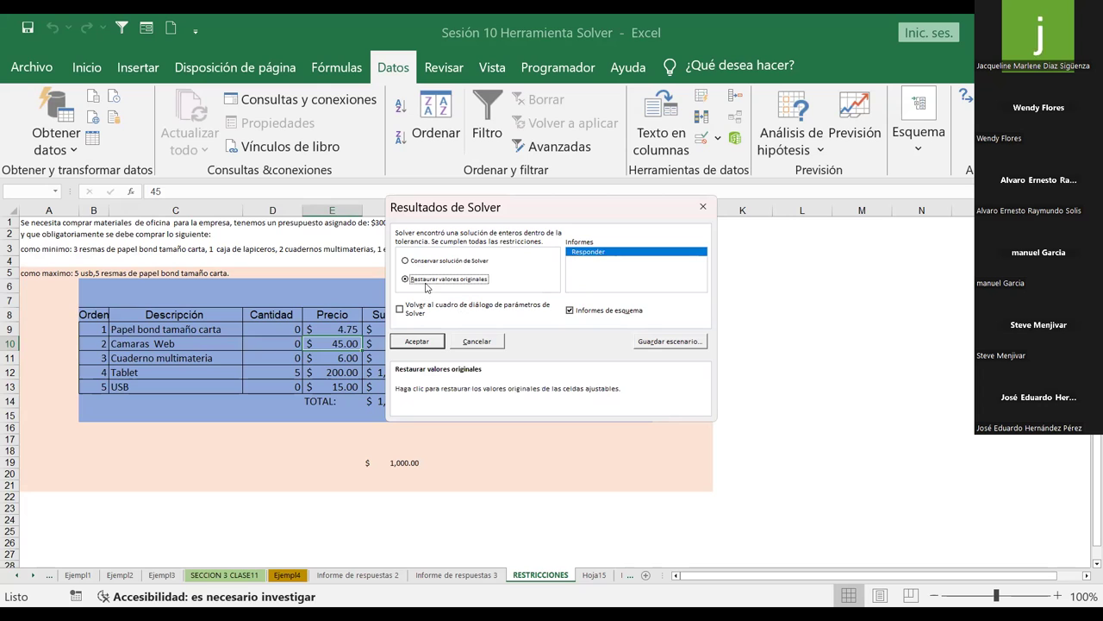
left_click(424, 345)
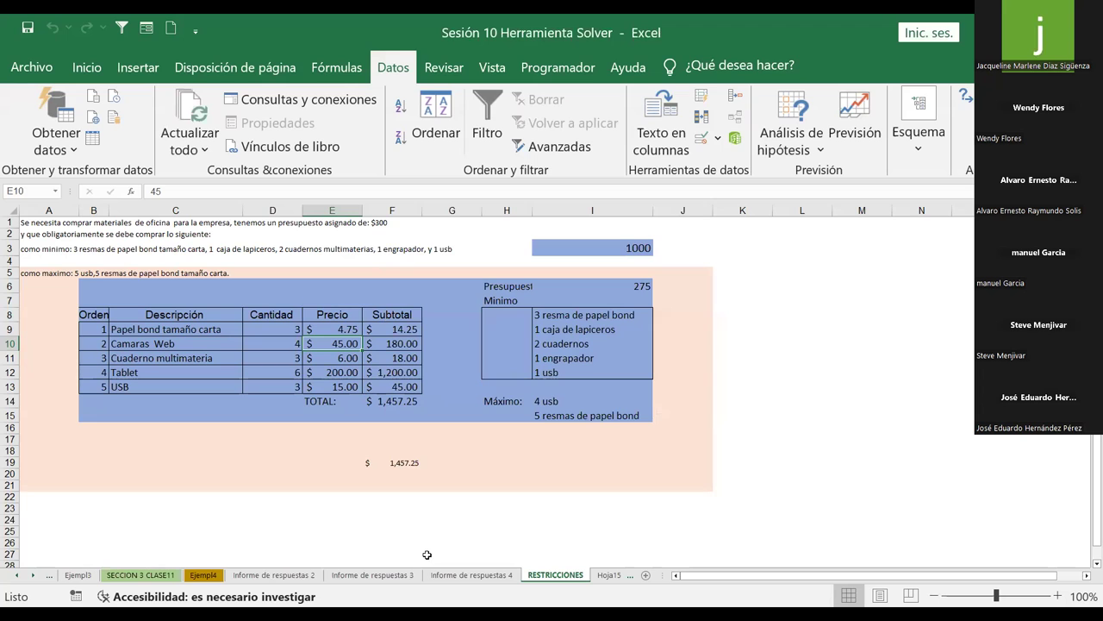
left_click(498, 576)
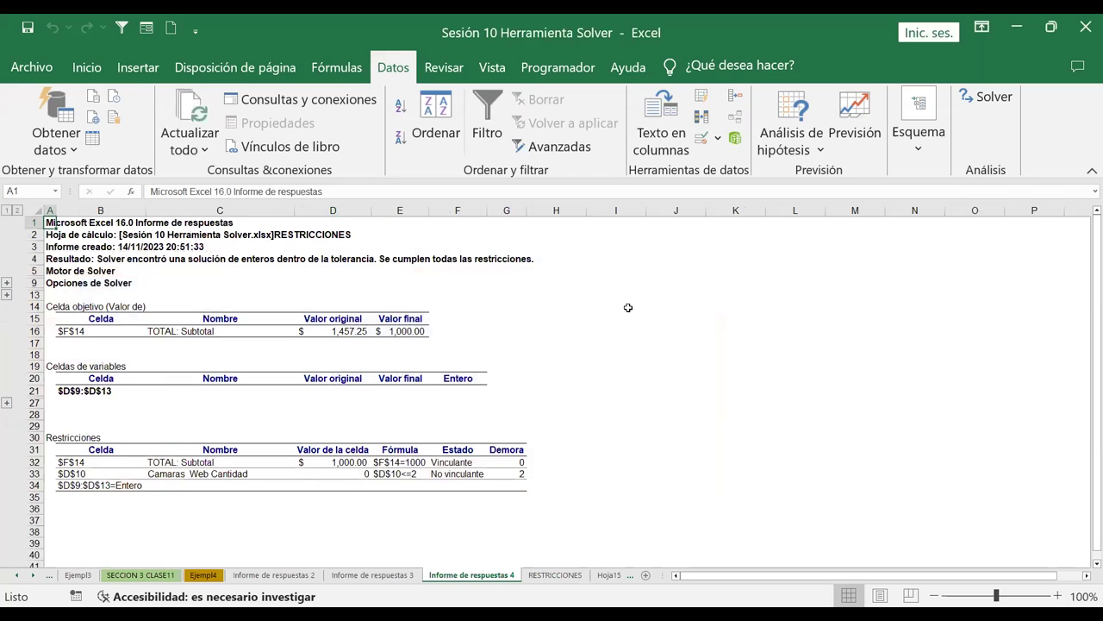
Step: Expand the variable cells in Informe de respuestas 4 showing Tablets at 5, then return to RESTRICCIONES
left_click(6, 404)
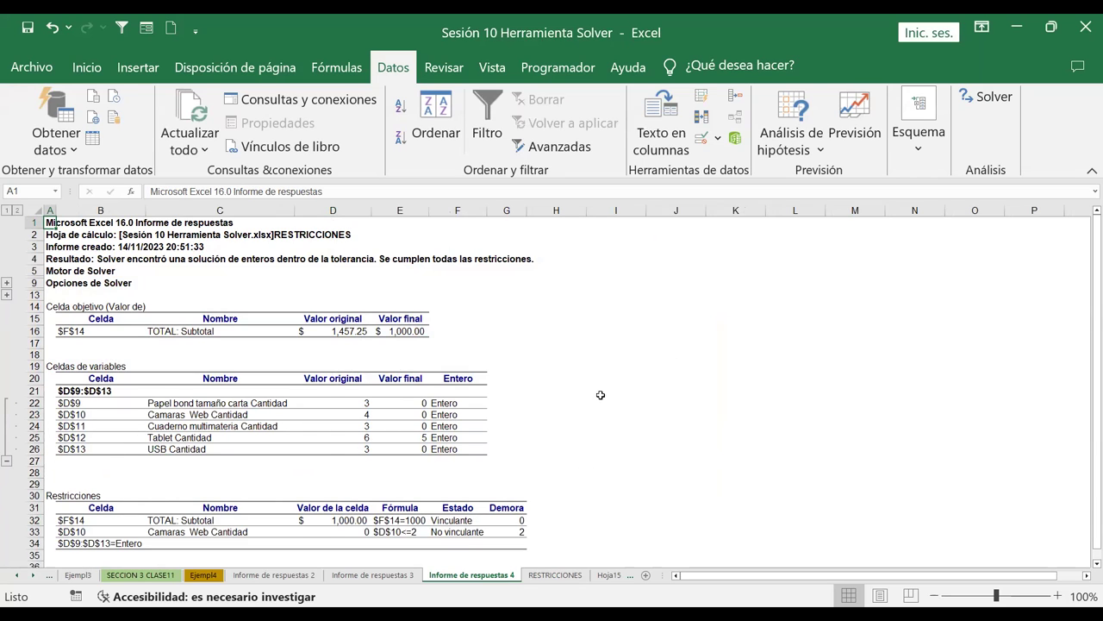
scroll(217, 476, "down", 1)
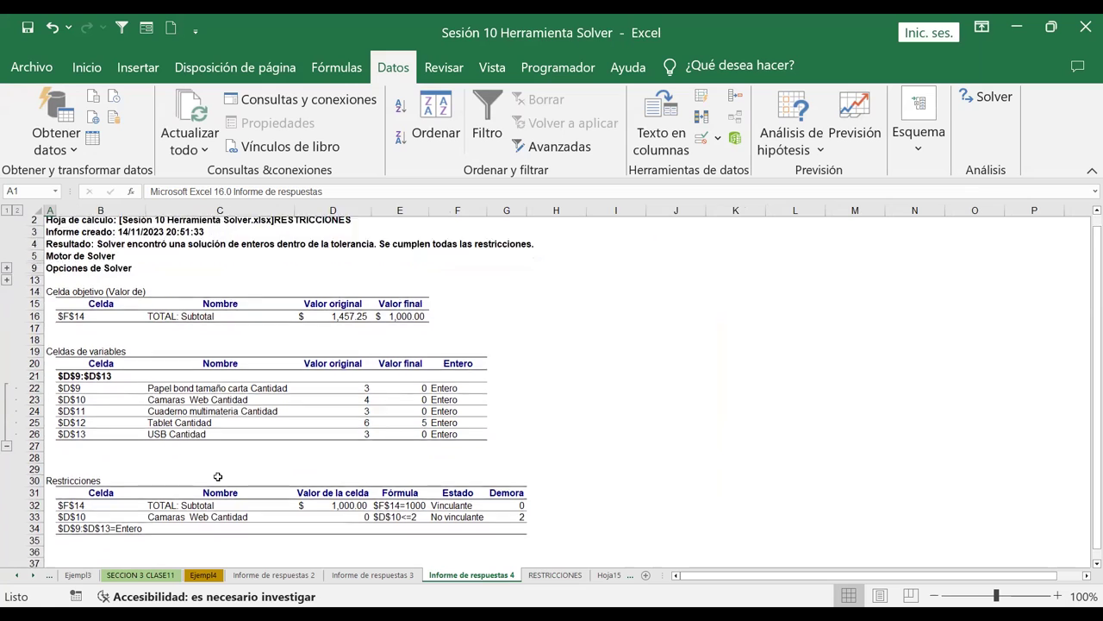
scroll(259, 470, "down", 1)
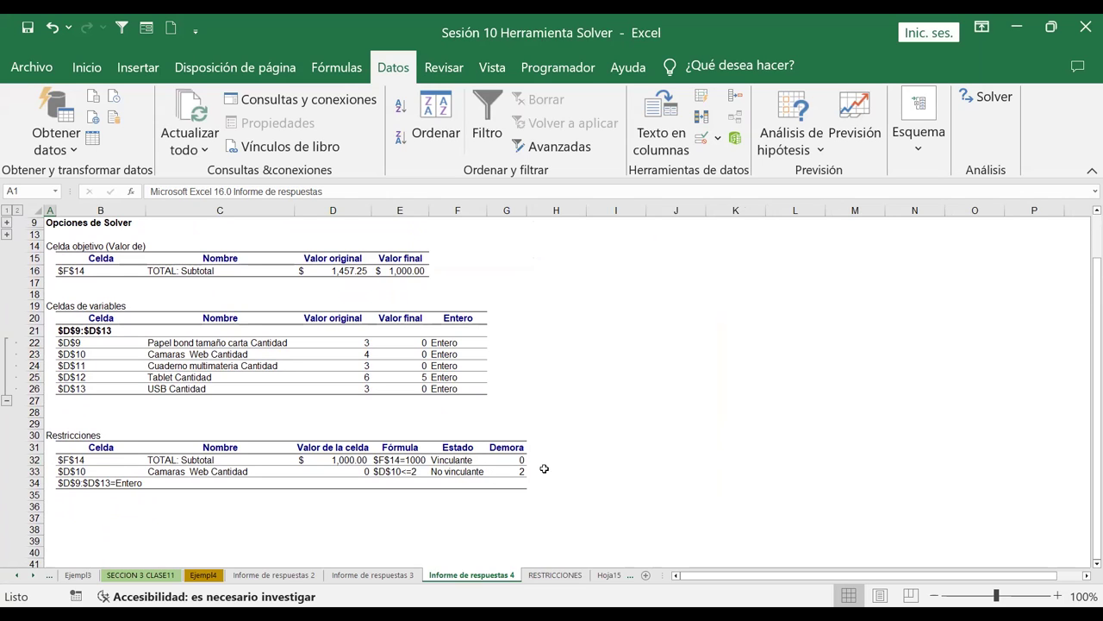
left_click(533, 576)
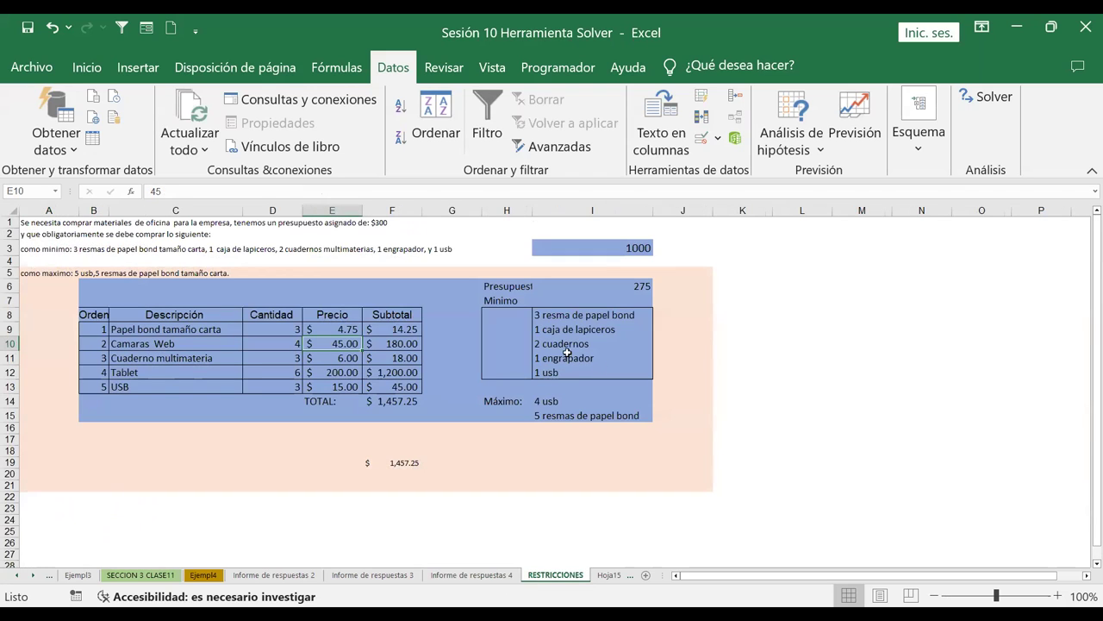
Step: Delete the answer report sheets Informe de respuestas 3 and Informe de respuestas 2
right_click(480, 576)
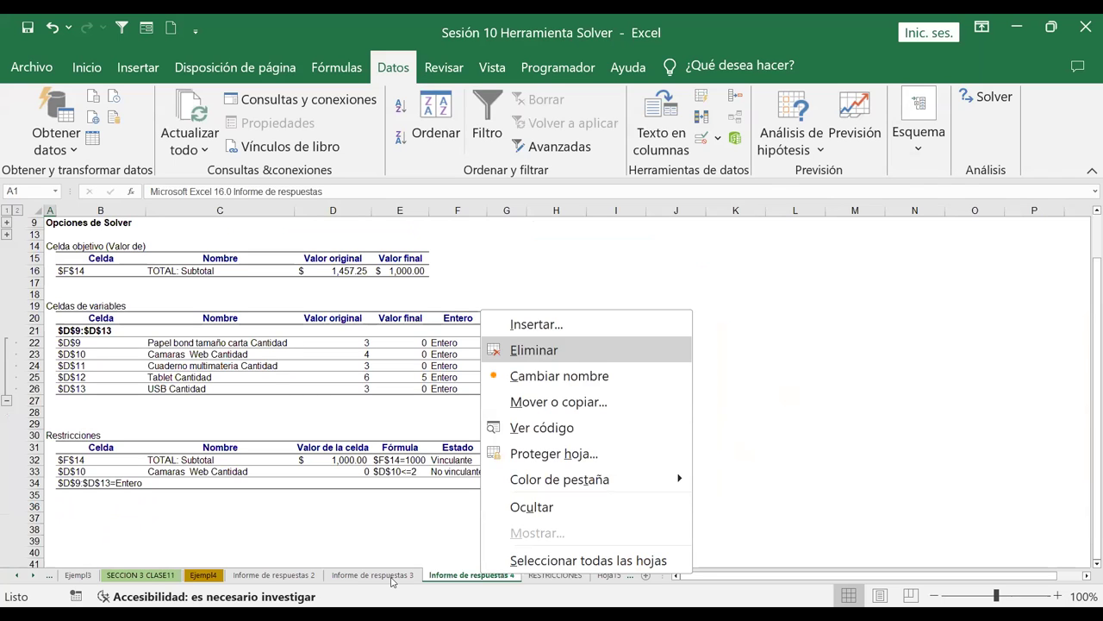
right_click(390, 582)
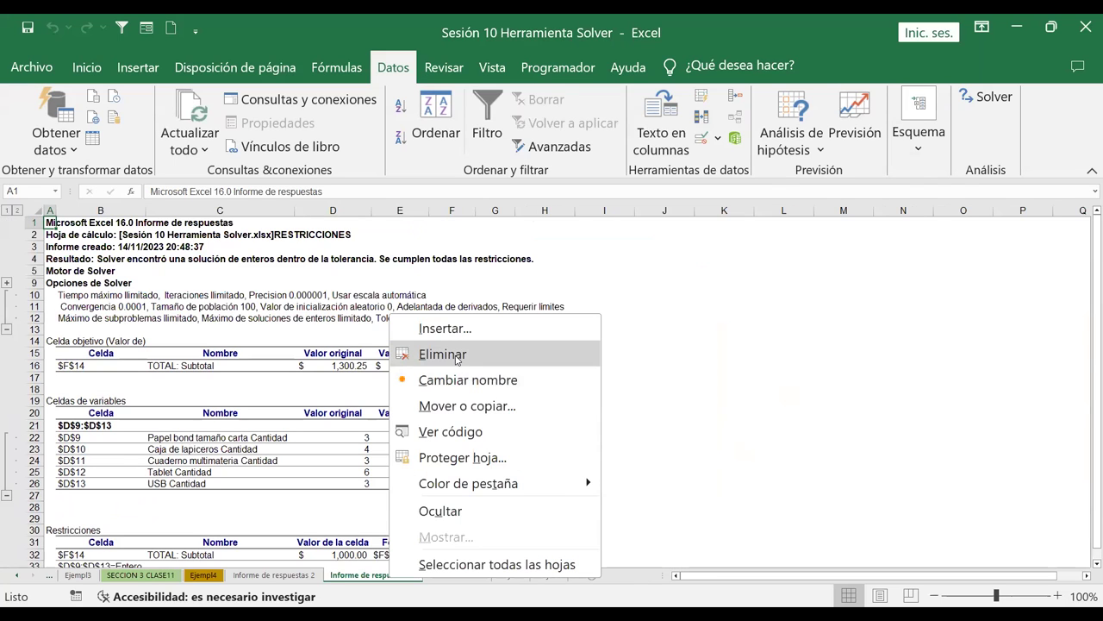
left_click(457, 355)
left_click(522, 357)
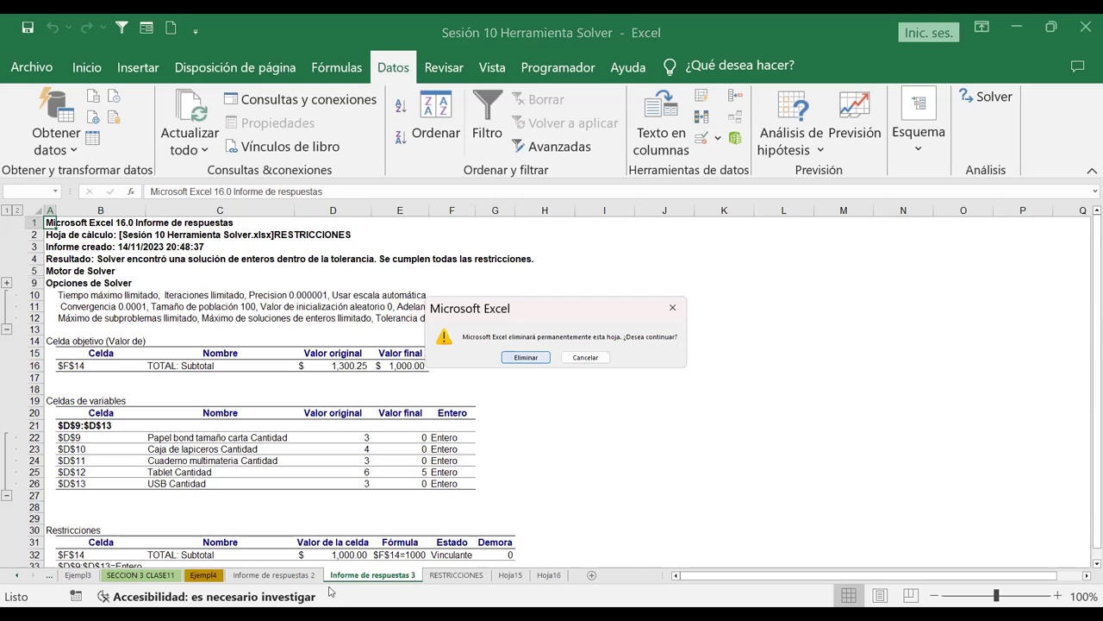
right_click(280, 579)
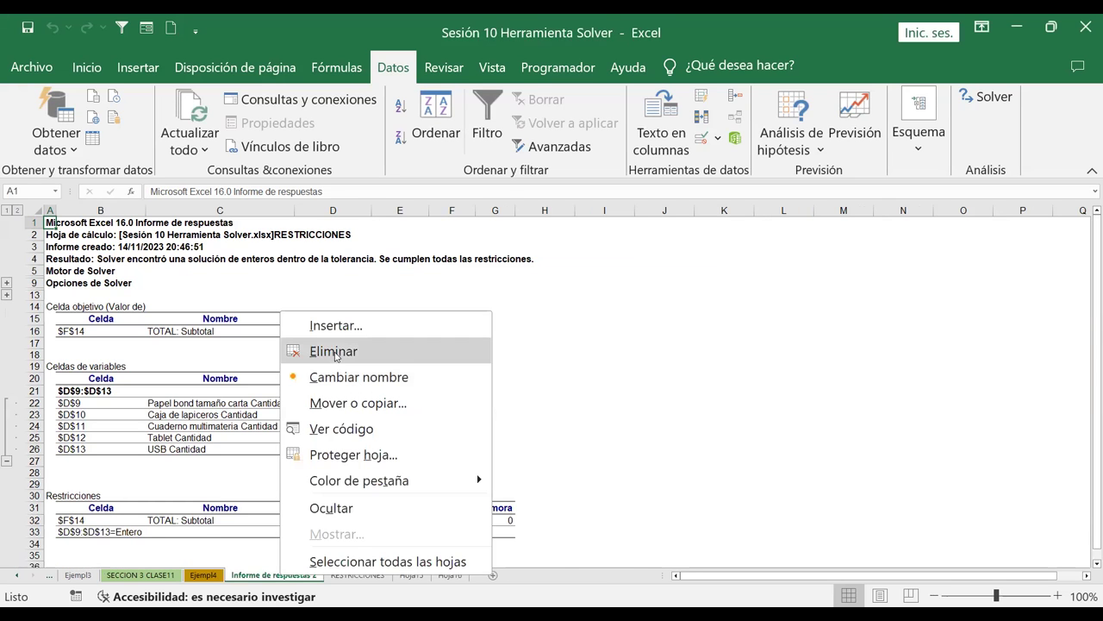
left_click(474, 355)
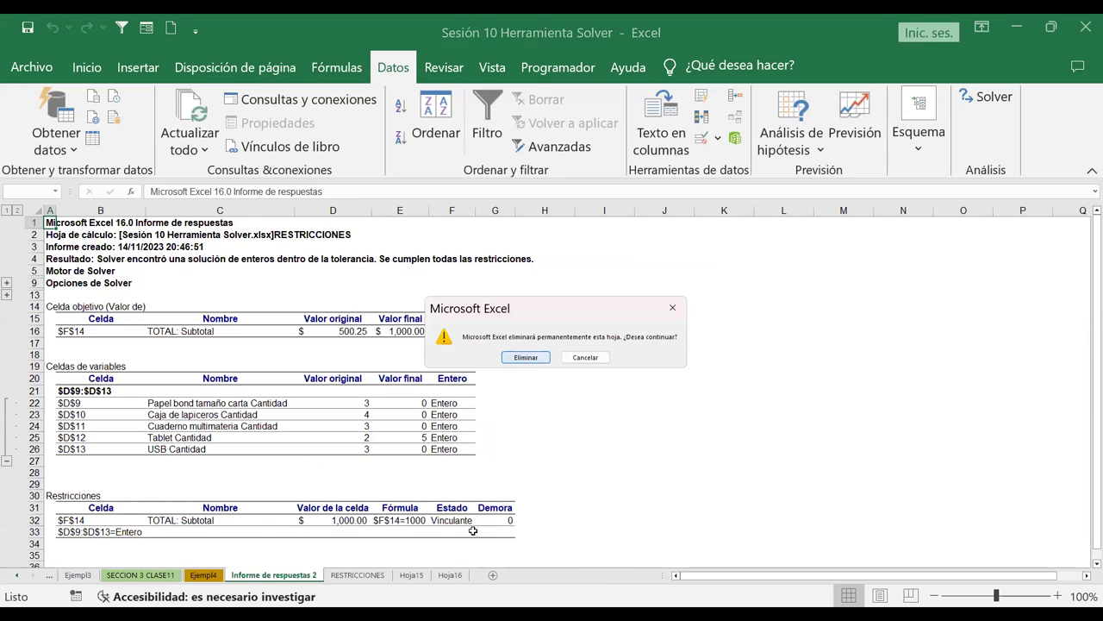
key("Return")
left_click(992, 98)
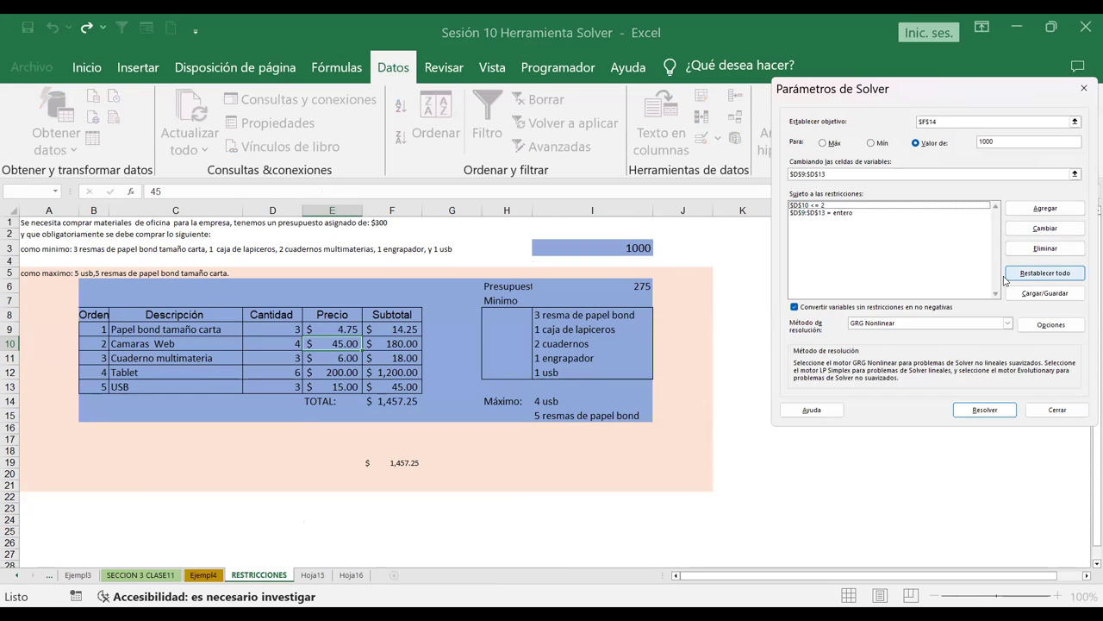
Step: Delete the $D$10 <= 2 Solver constraint and begin a new constraint picked from the sheet
left_click(802, 207)
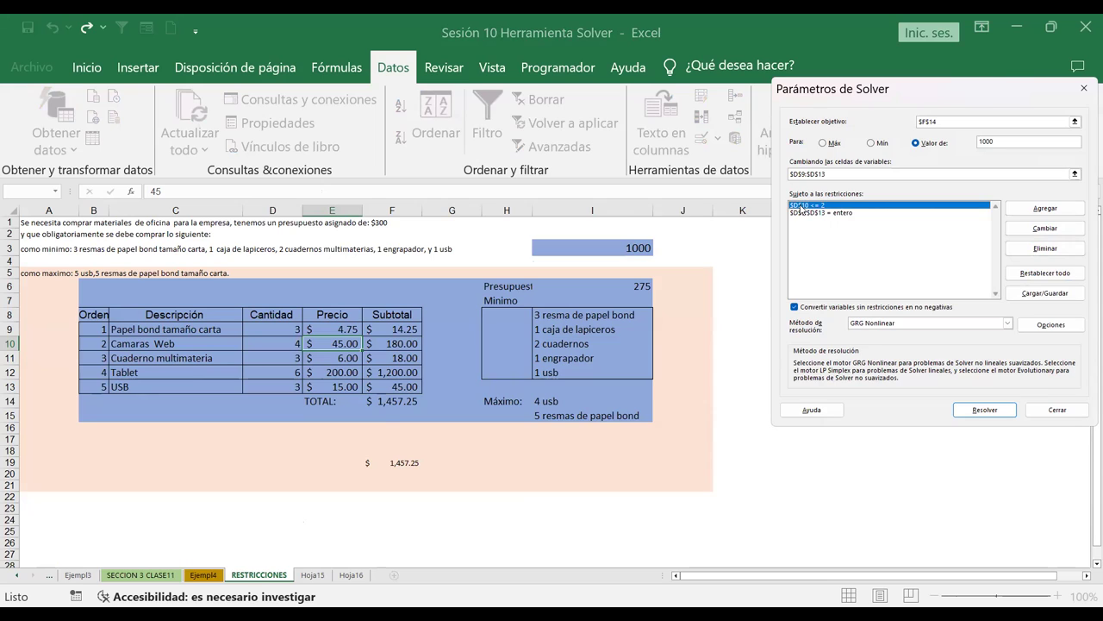
key("Return")
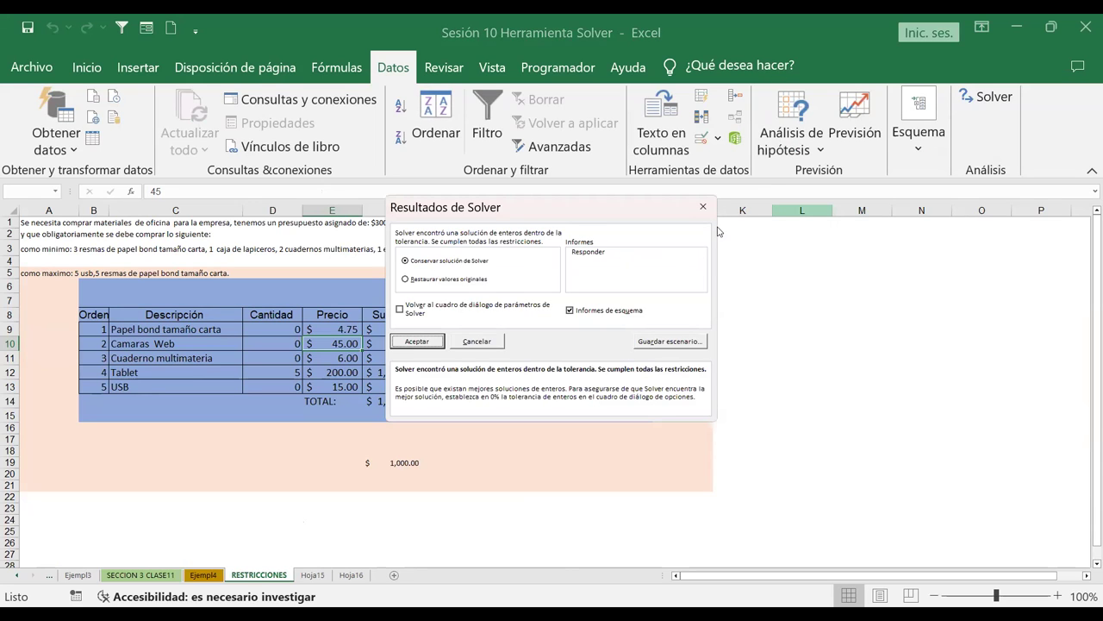
key("Escape")
left_click(996, 97)
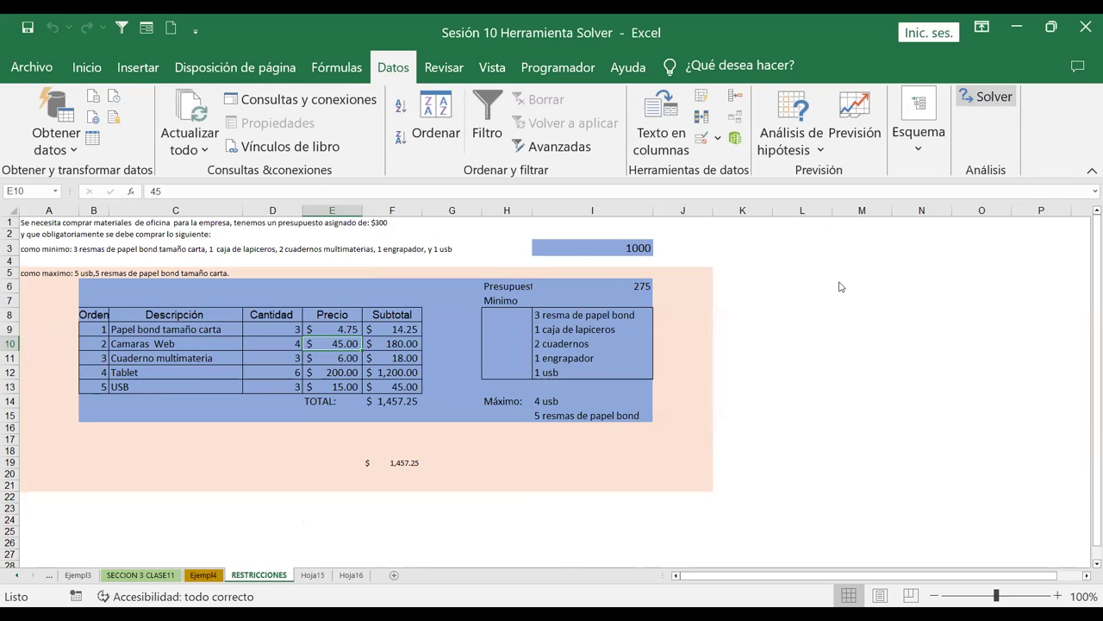
left_click(820, 207)
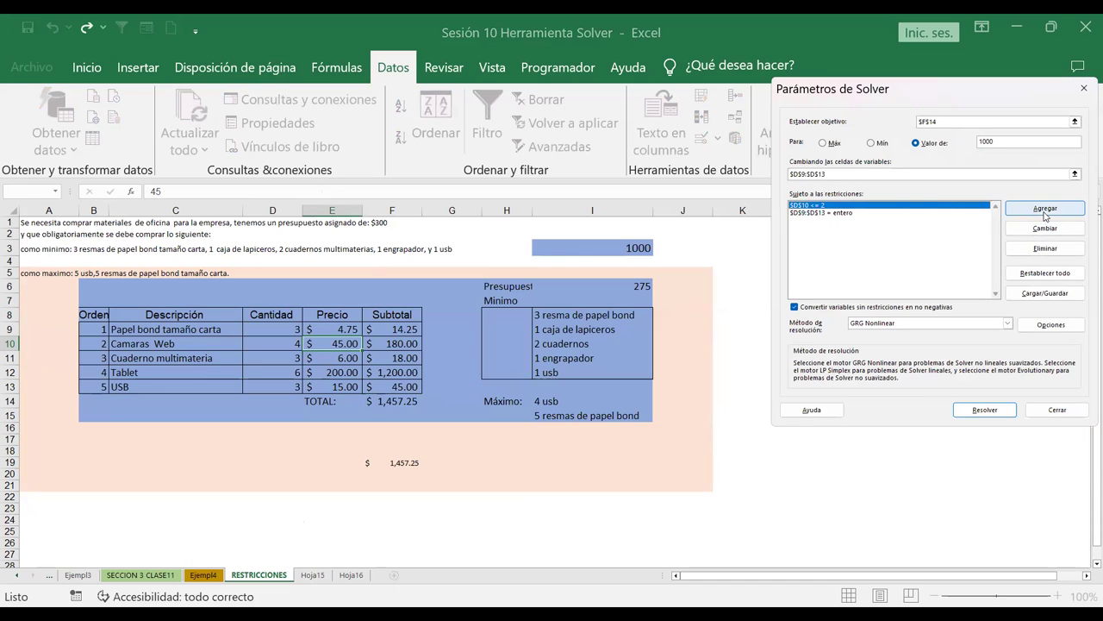
left_click(1044, 248)
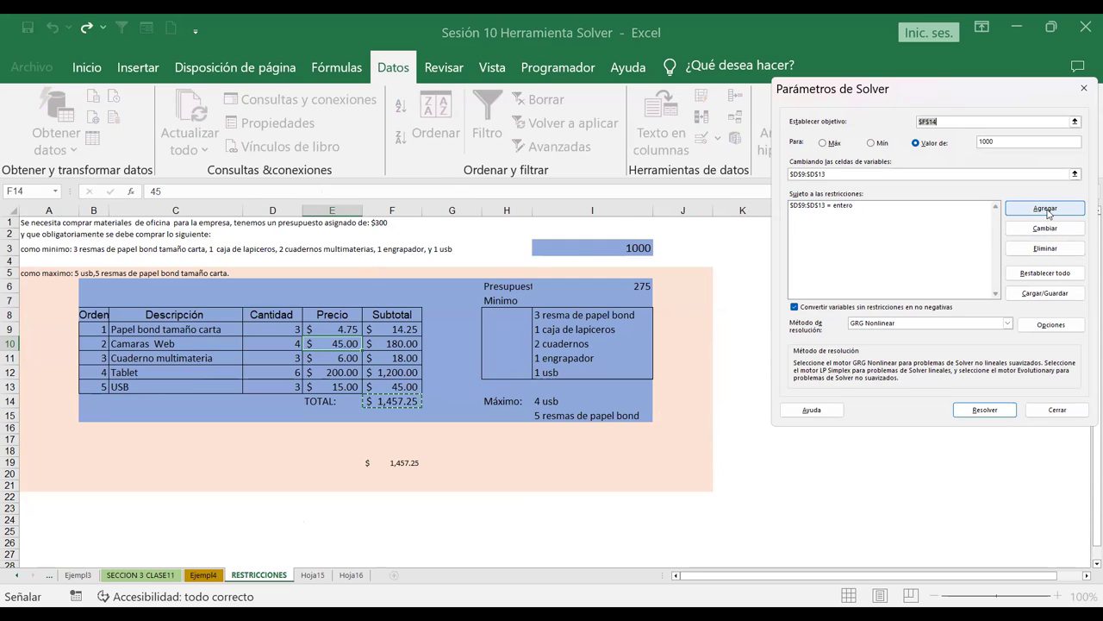
left_click(1048, 212)
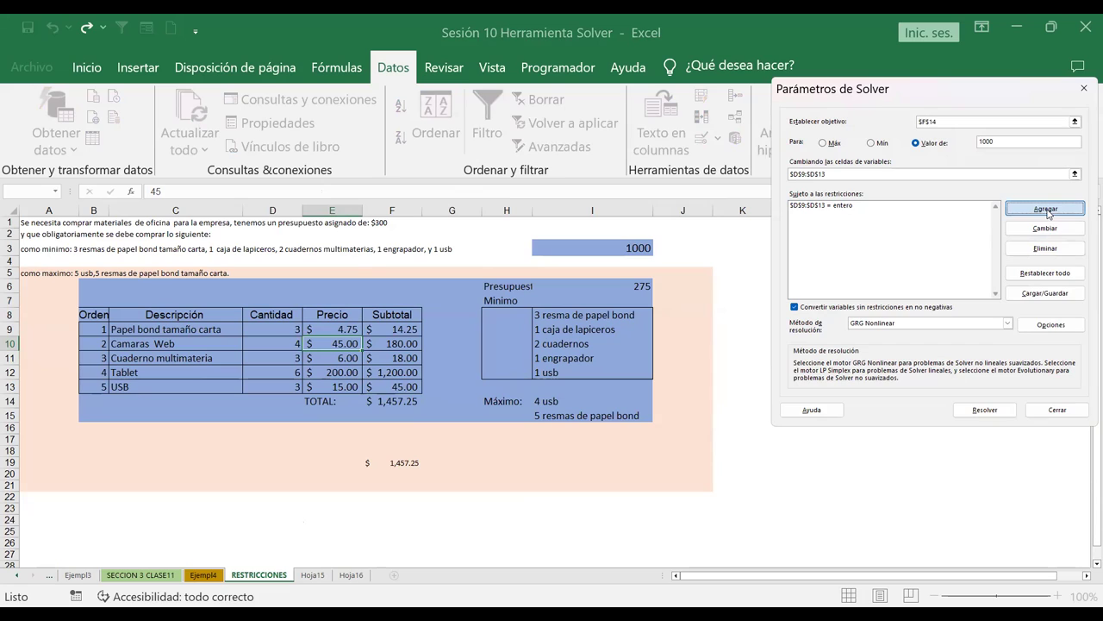
left_click(907, 259)
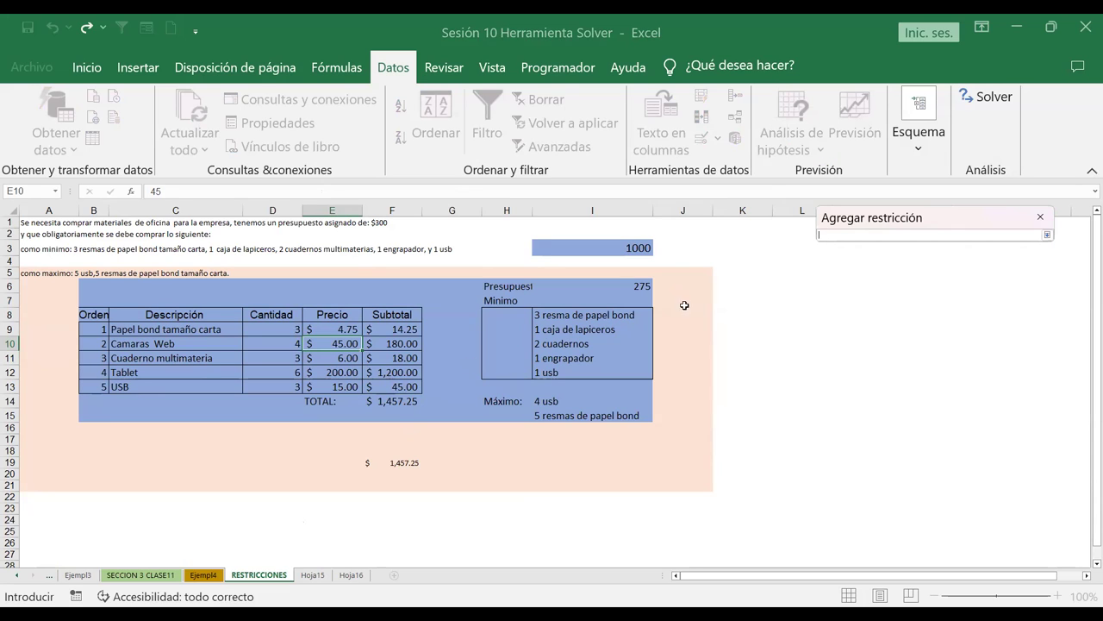
Step: Add a Solver constraint fixing the webcam quantity D10 at exactly 2 ($D$10 = 2)
left_click(278, 343)
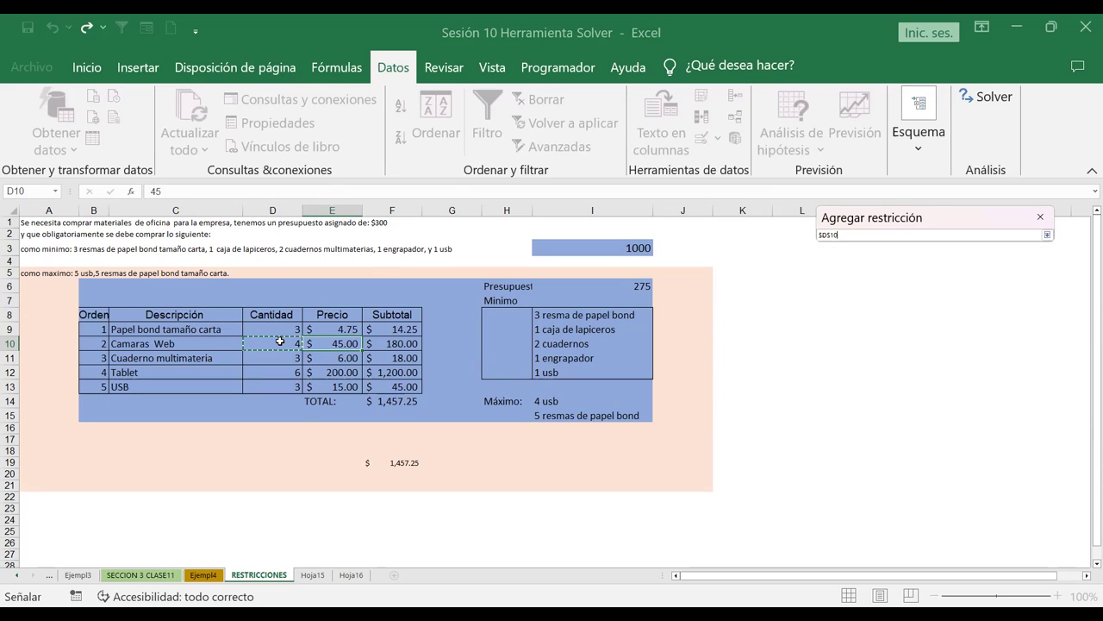
left_click(1046, 234)
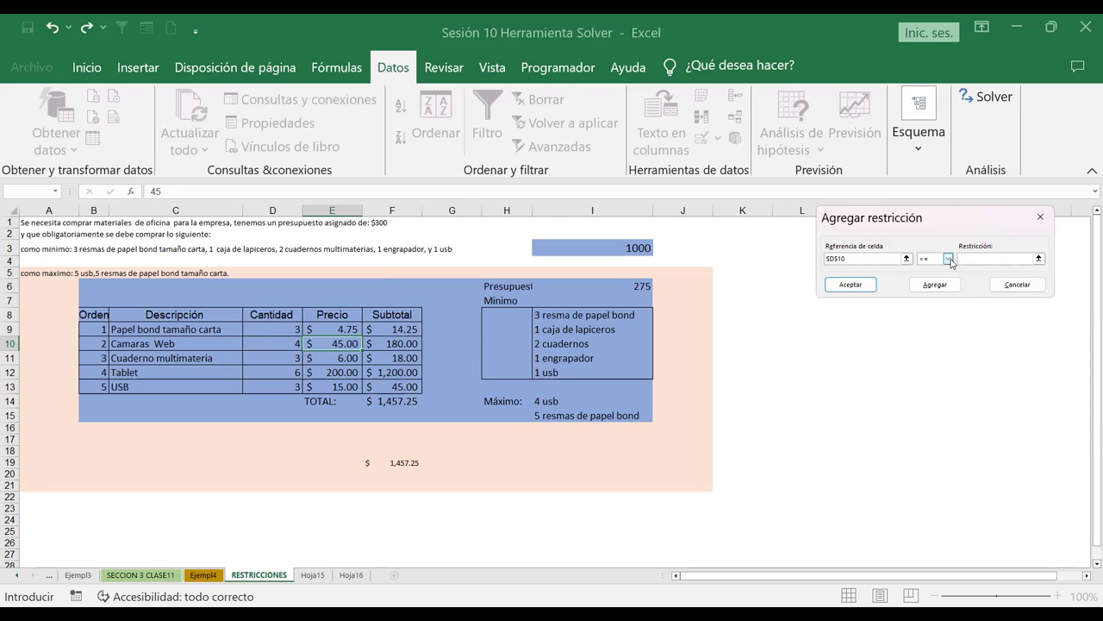
left_click(949, 259)
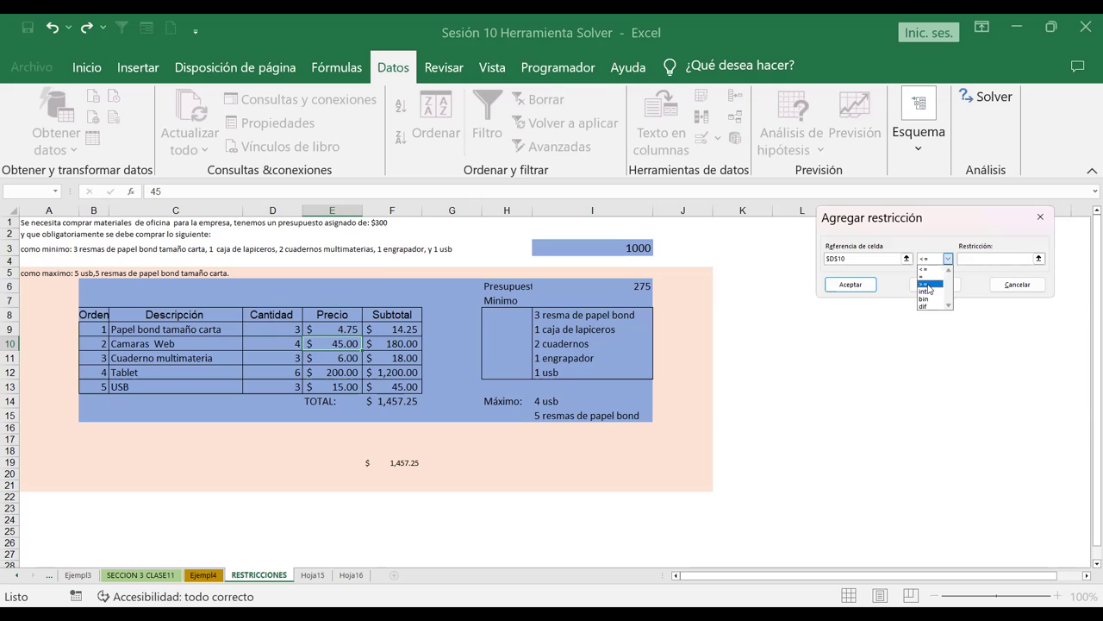
left_click(939, 261)
left_click(991, 259)
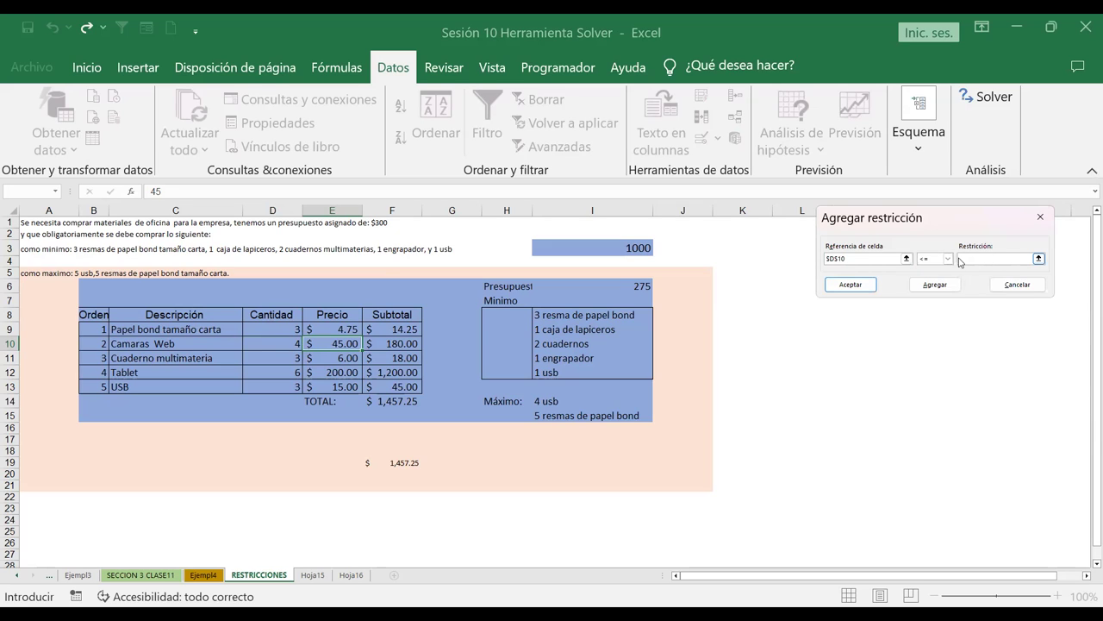
left_click(949, 264)
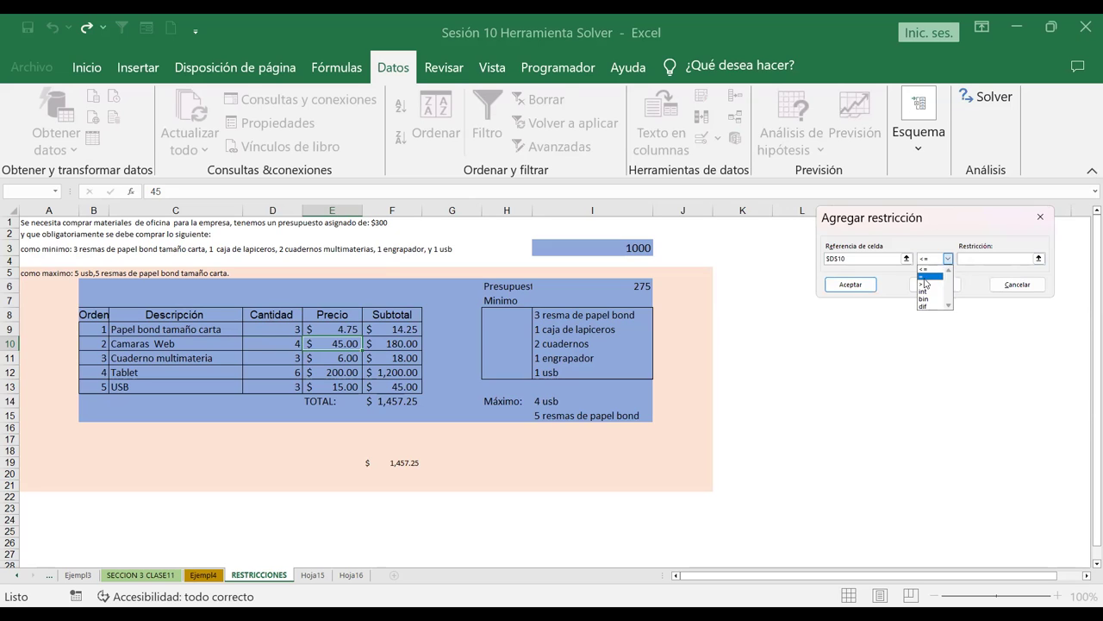
left_click(924, 276)
left_click(970, 257)
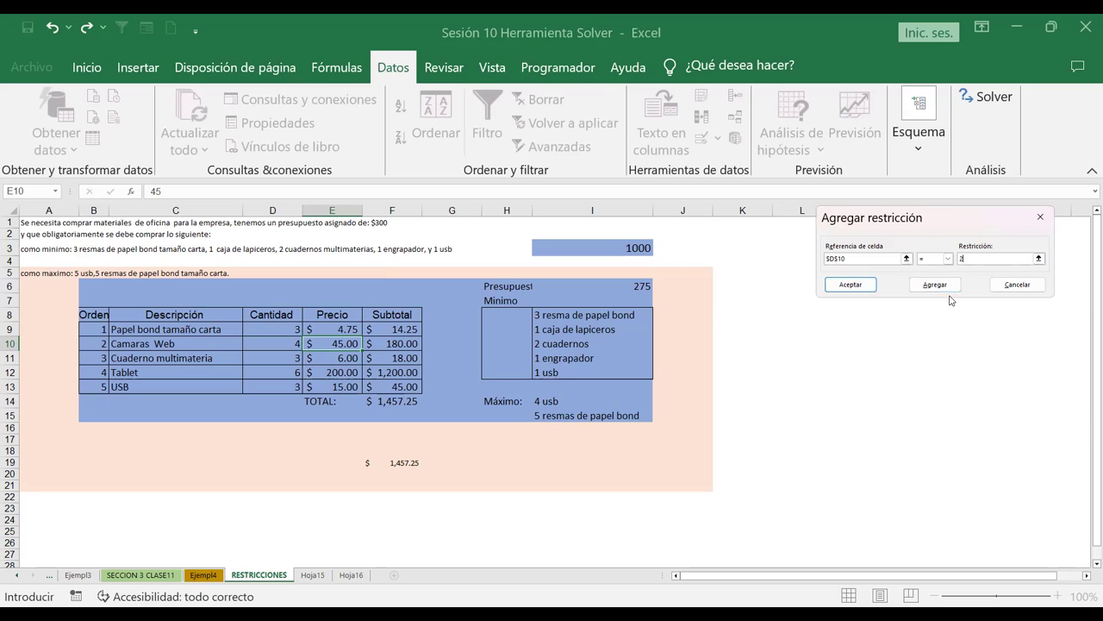
type("2")
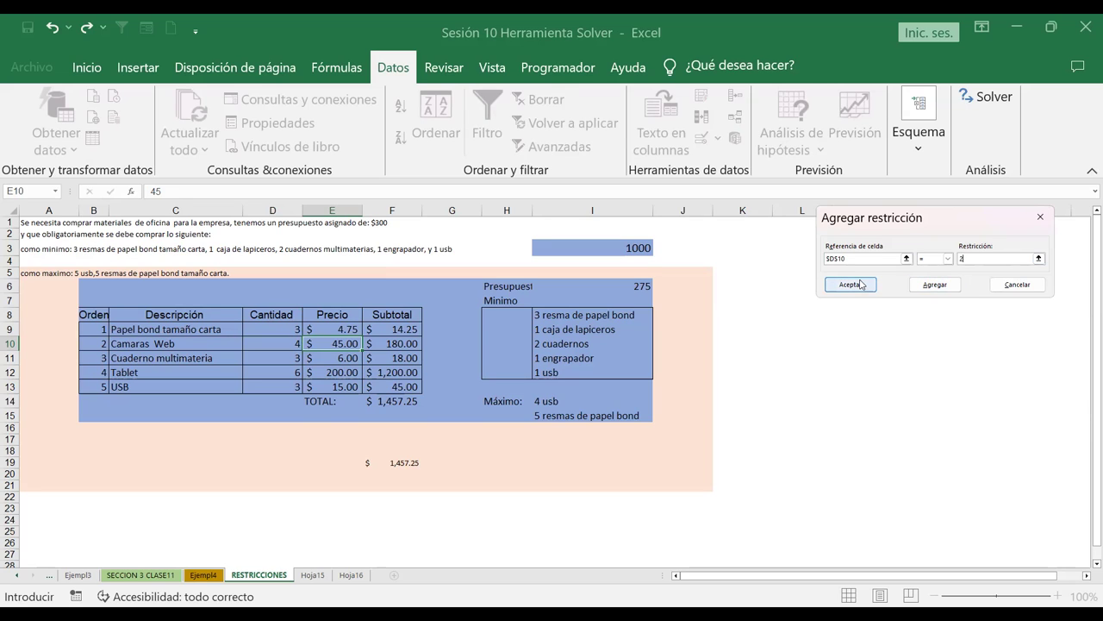
left_click(853, 286)
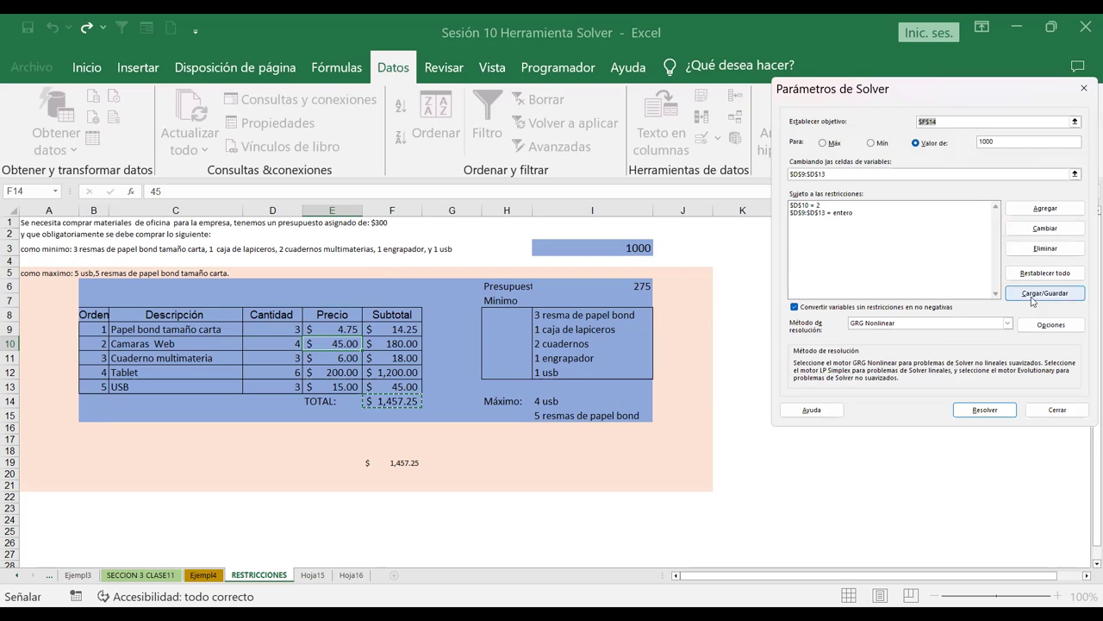
Step: Solve and keep the solution: quantities 0, 2, 0, 2, 34 totalling 1,000.00
left_click(979, 410)
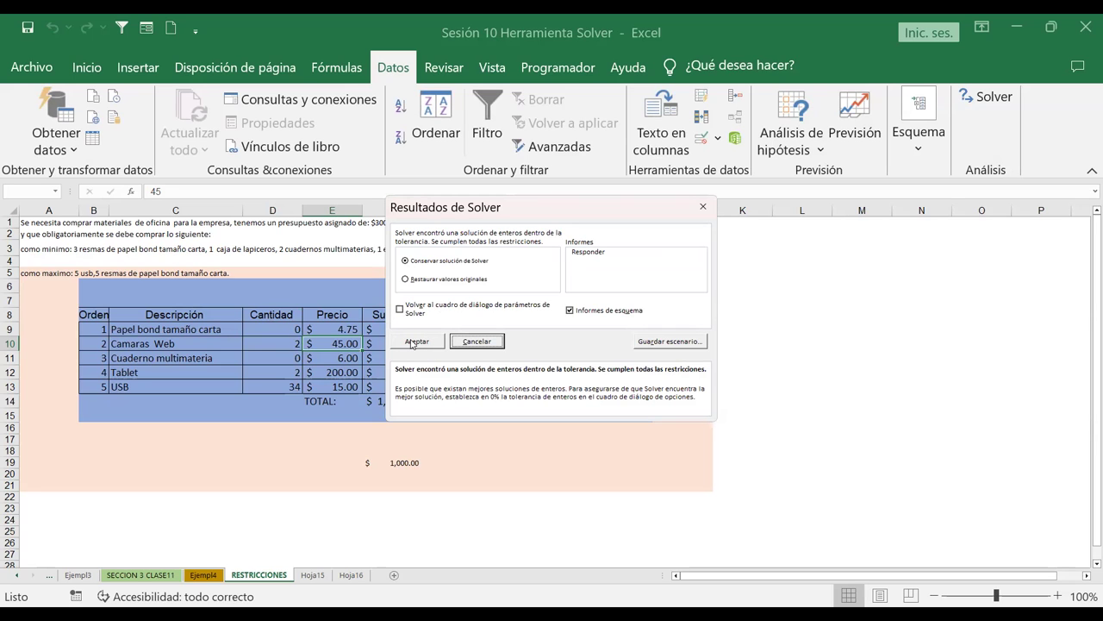
left_click(413, 342)
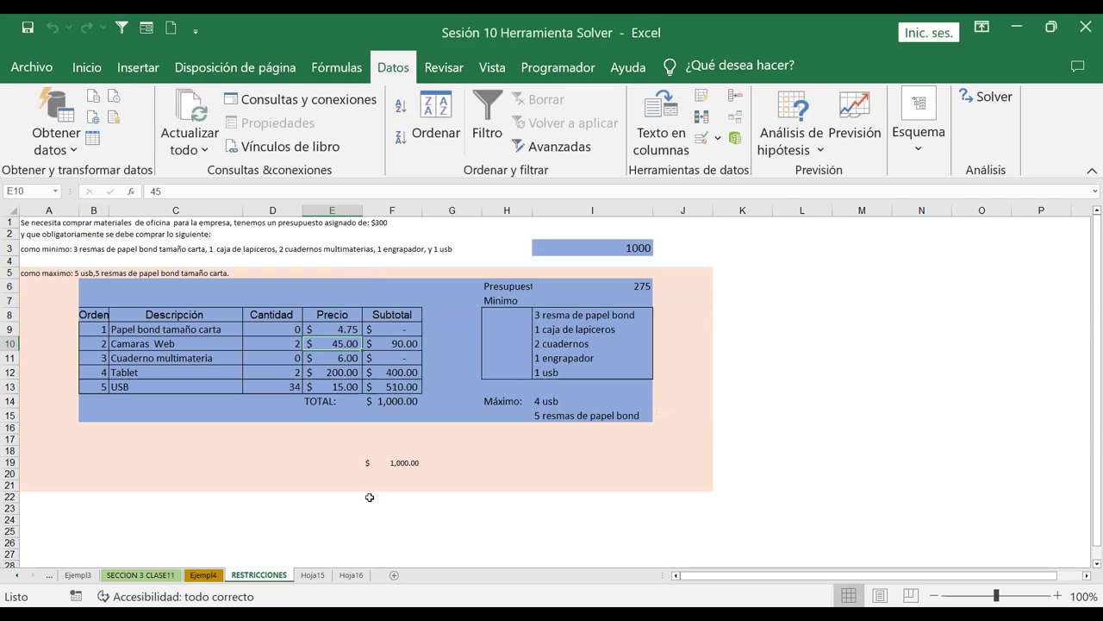
left_click(225, 472)
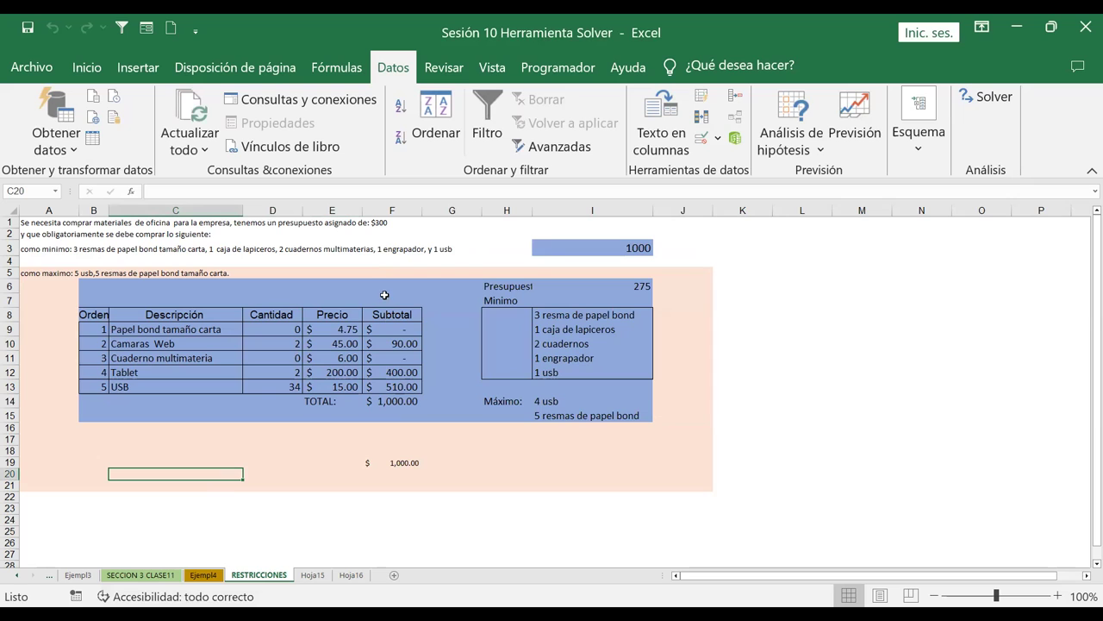
Step: Fill the webcam quantity cell D10 yellow
left_click(282, 345)
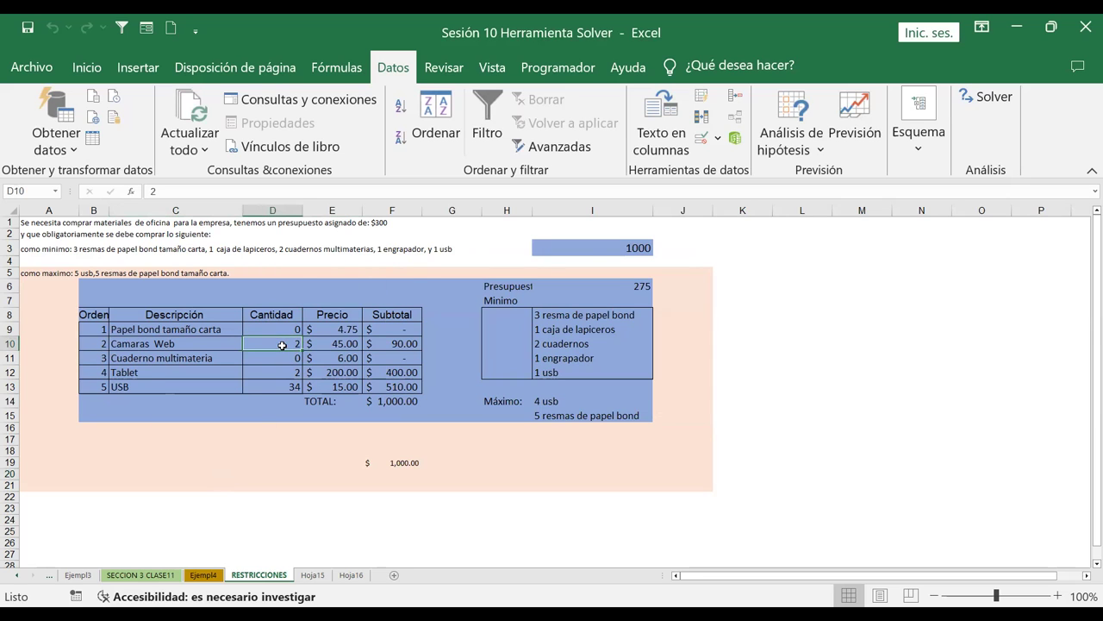
left_click(87, 69)
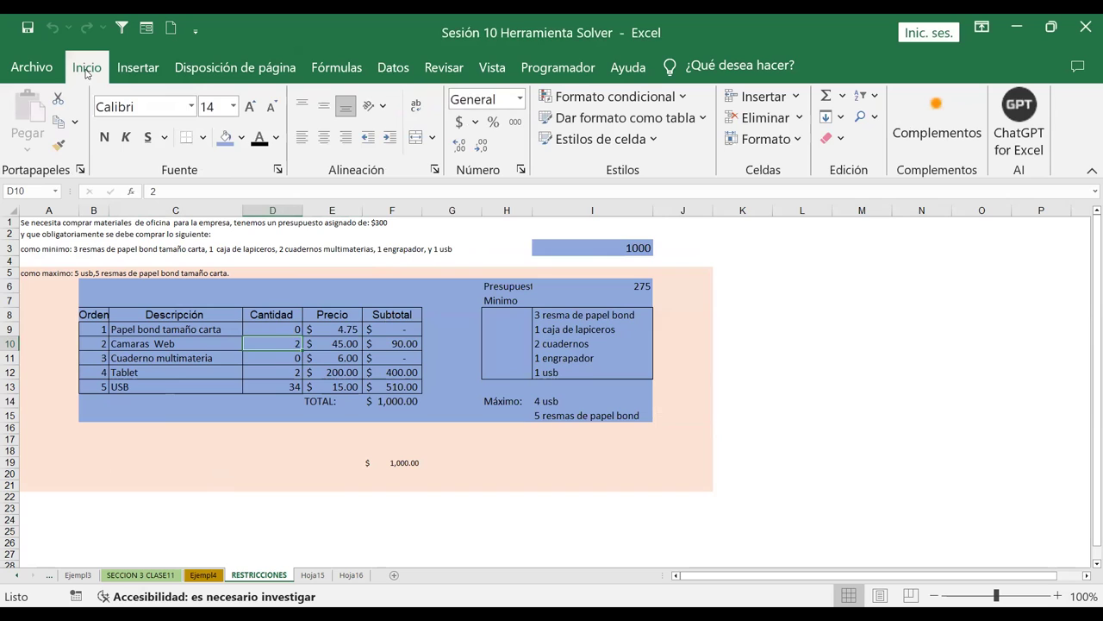
left_click(243, 138)
left_click(272, 291)
left_click(262, 386)
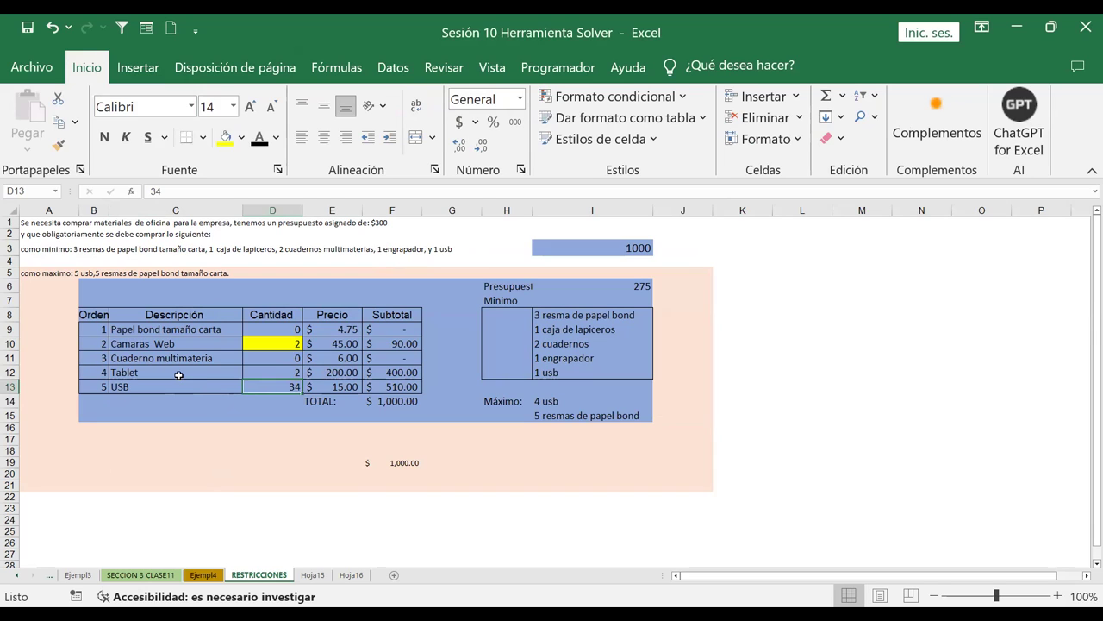
Step: Fill the quantity cells D9:D13 green
left_click_drag(282, 328, 274, 386)
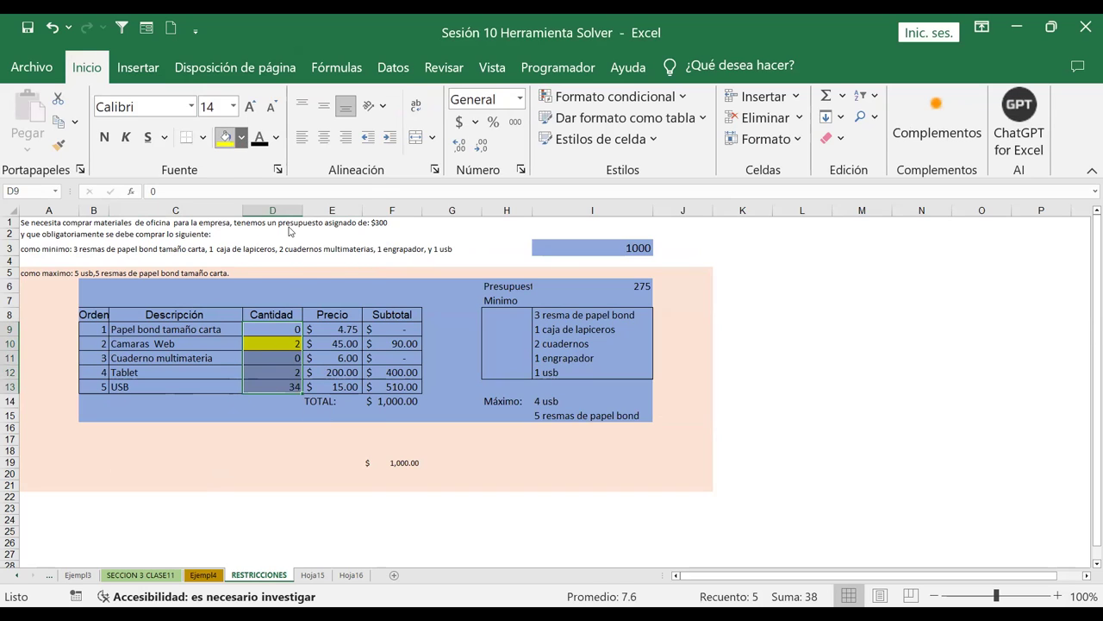
left_click(241, 137)
left_click(303, 292)
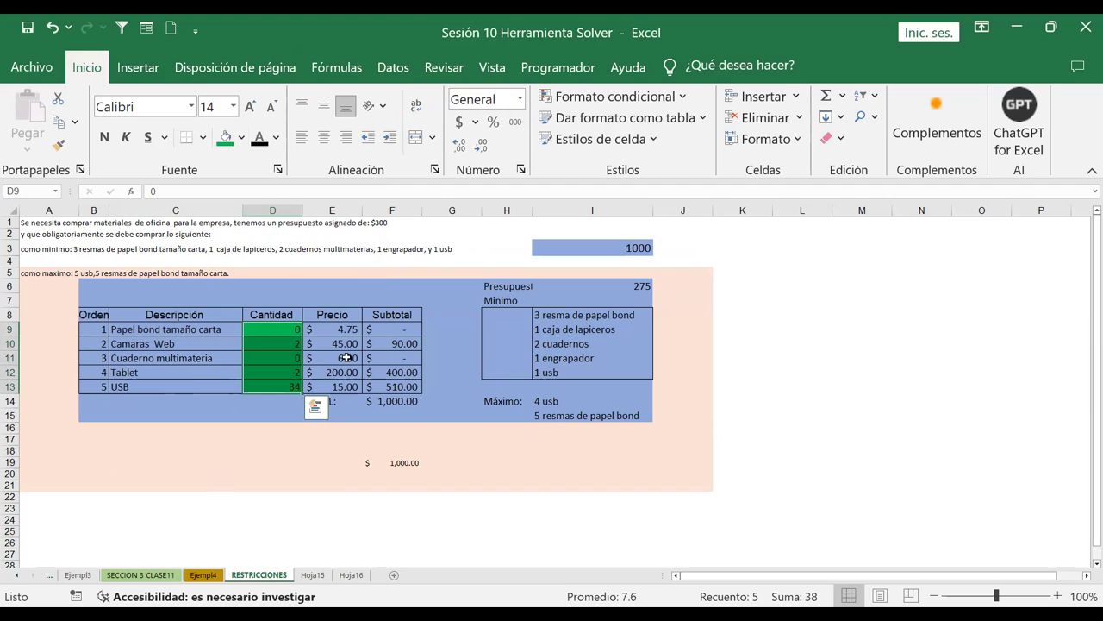
left_click(355, 263)
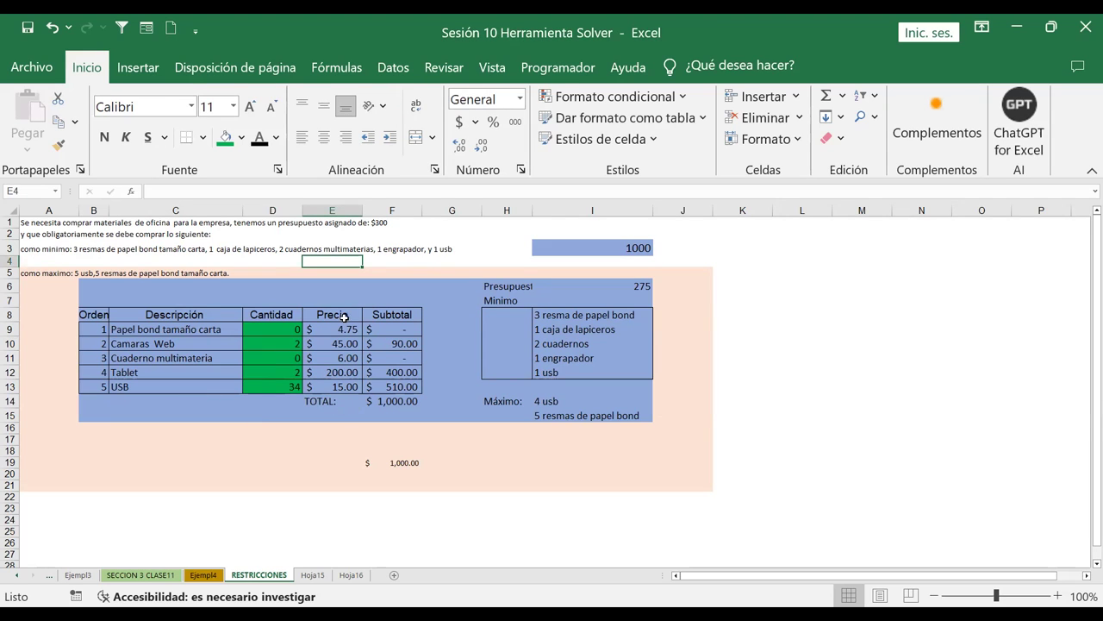
left_click(393, 67)
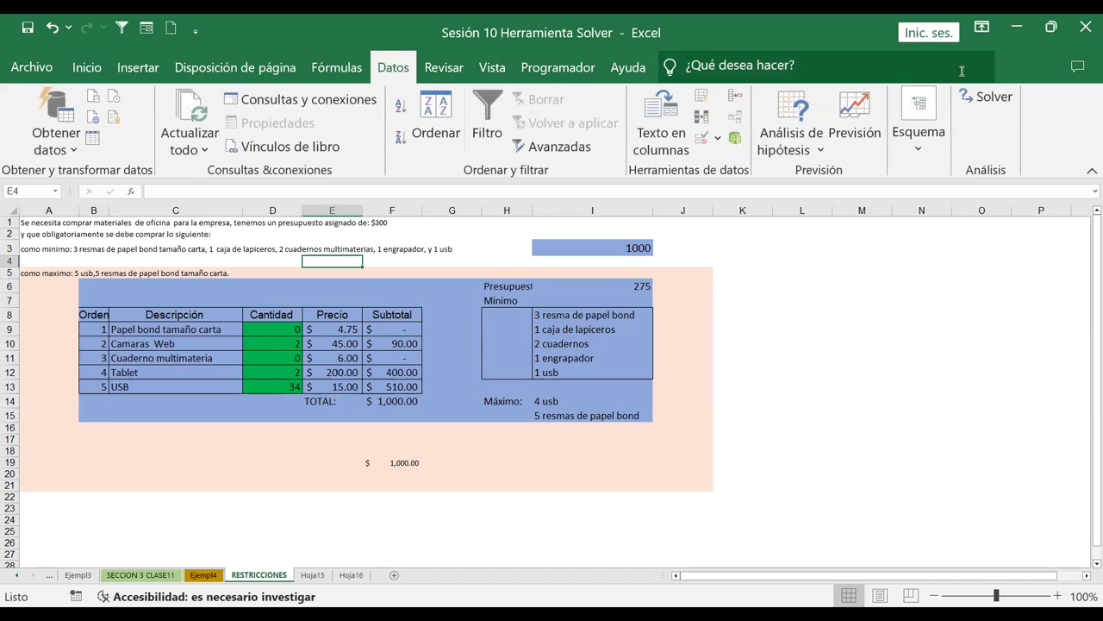
left_click(991, 98)
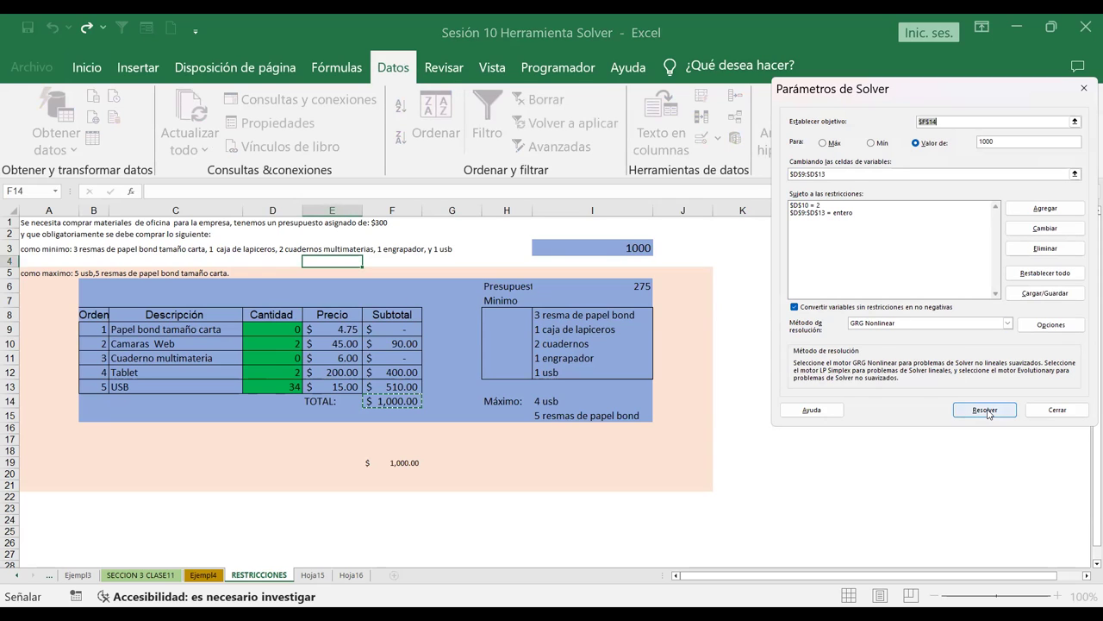
left_click(1063, 412)
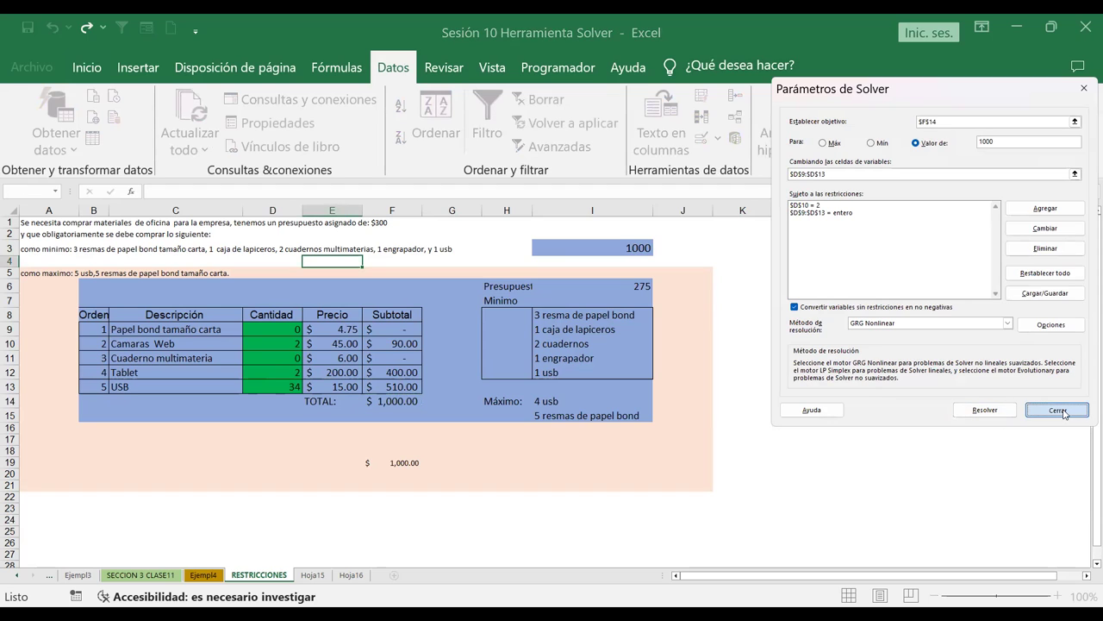
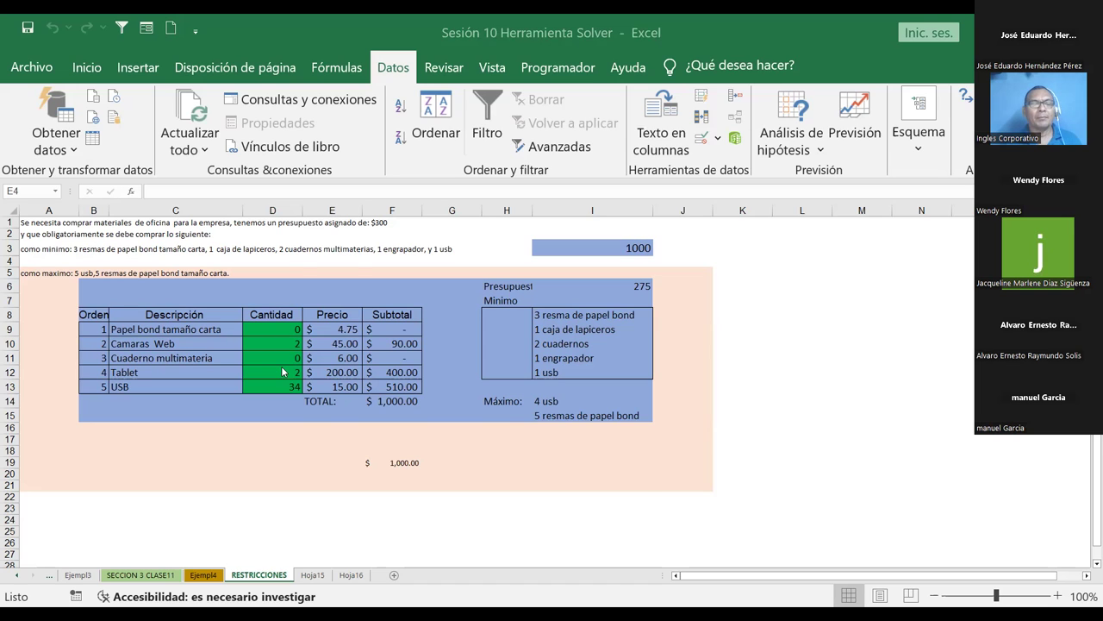
Step: Check quantities D10 and D9, then open Parámetros de Solver and select the $D$10 = 2 constraint
left_click(269, 337)
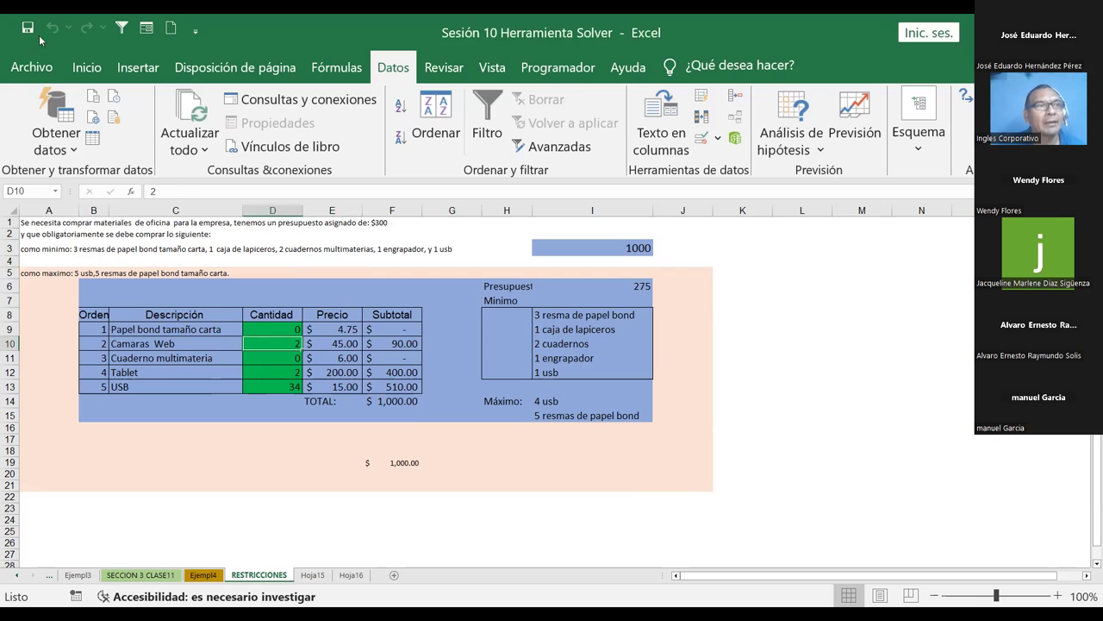
left_click(249, 324)
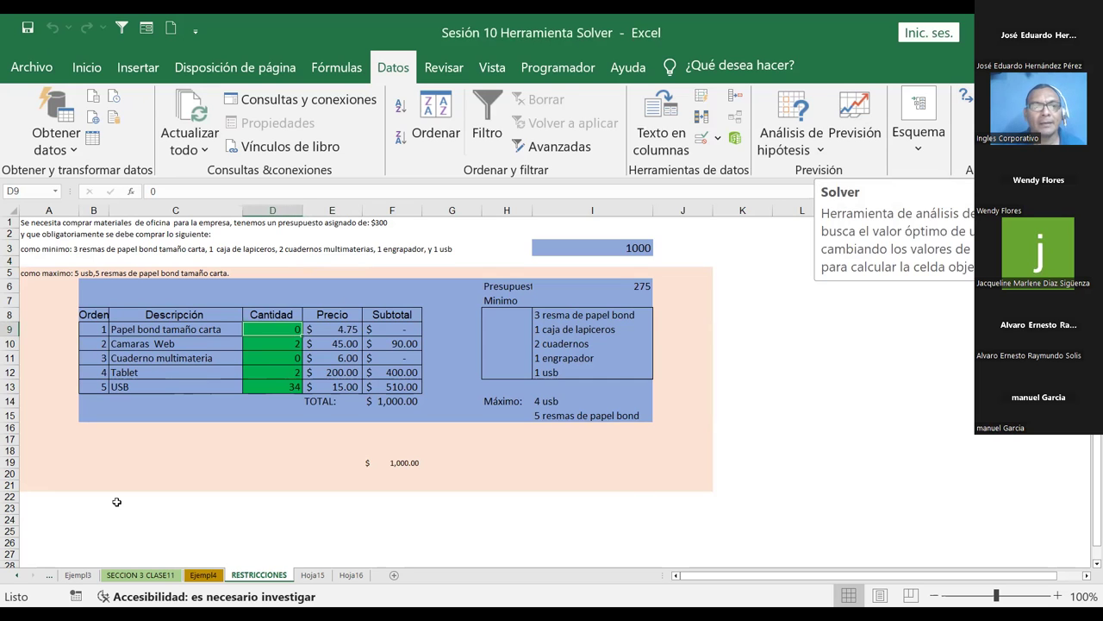
left_click(965, 99)
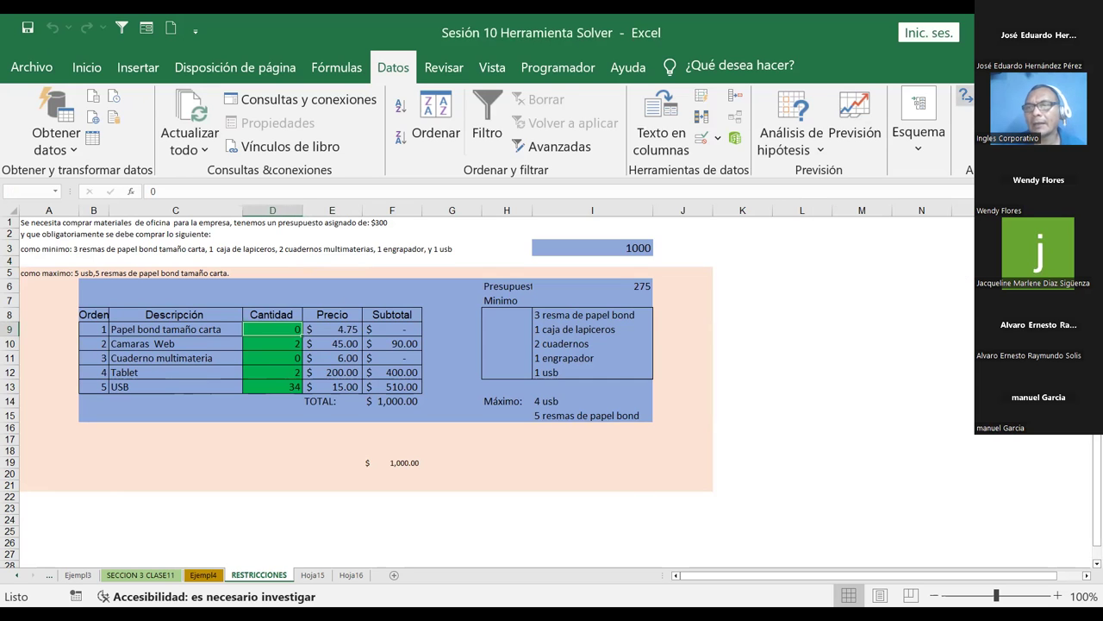
left_click(819, 205)
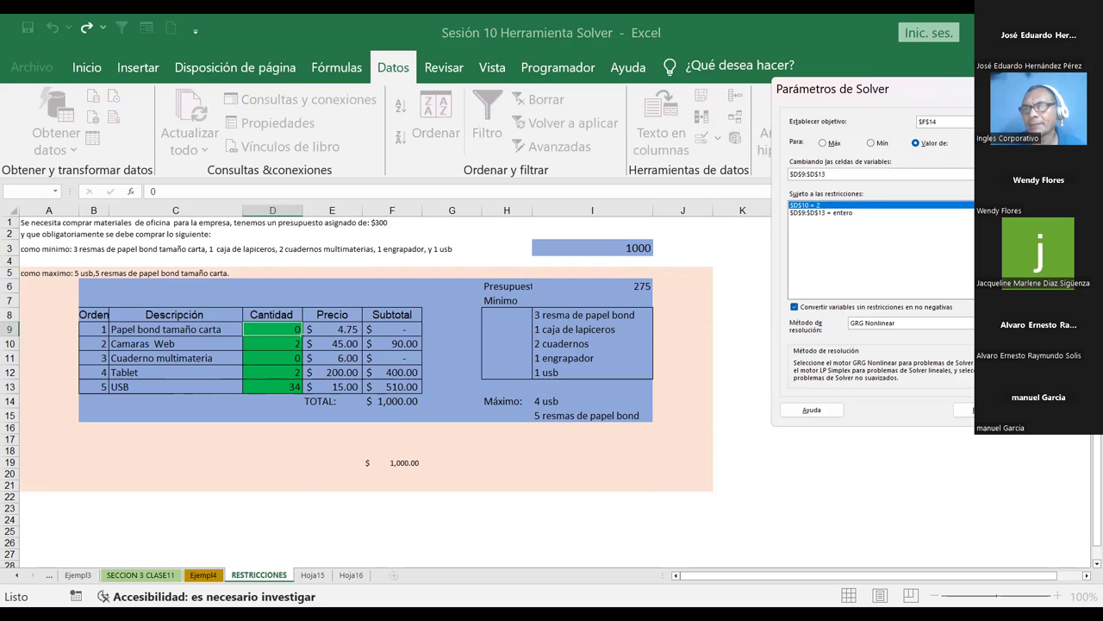
Step: Delete the $D$10 = 2 constraint and dismiss the error from a D9:D13 objective
left_click(944, 122)
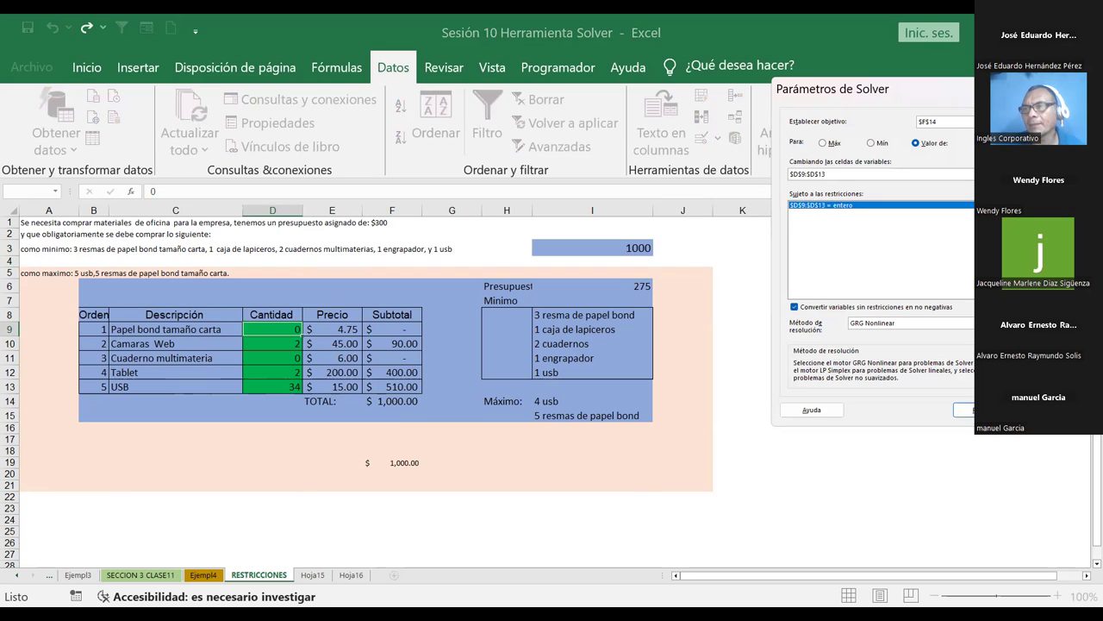
left_click(272, 329)
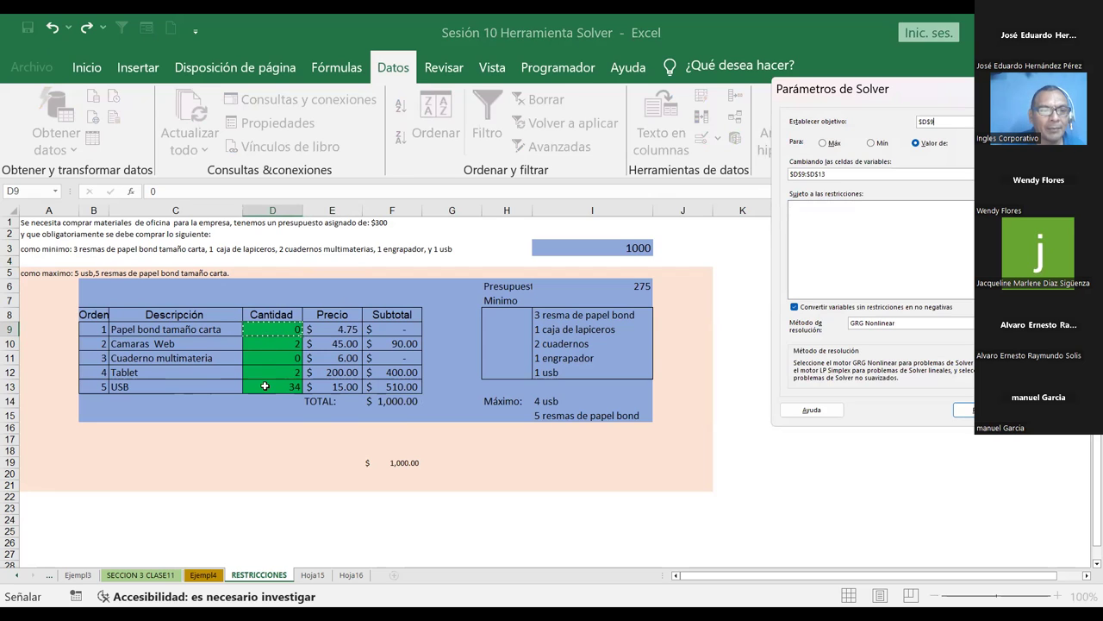
key("ctrl+shift+Down")
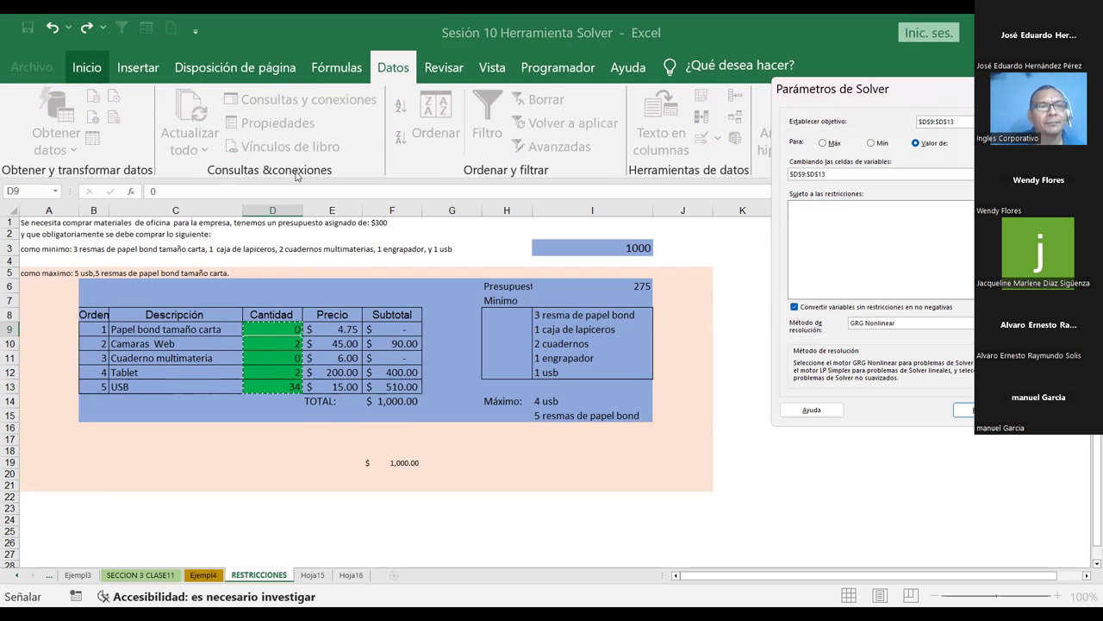
left_click(86, 67)
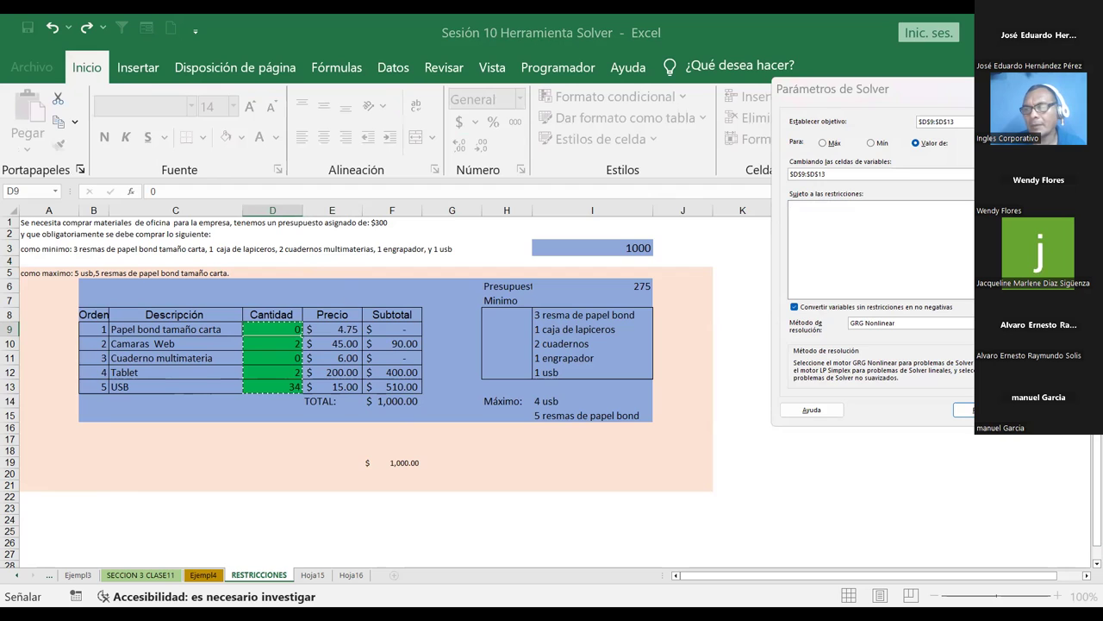
key("Return")
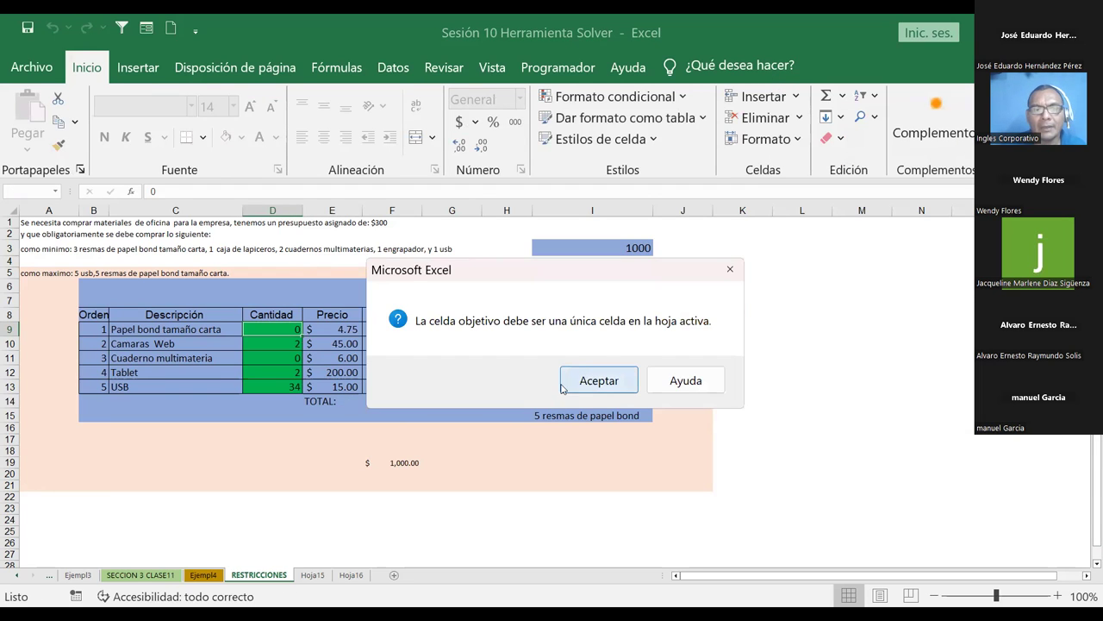
left_click(599, 383)
left_click(599, 382)
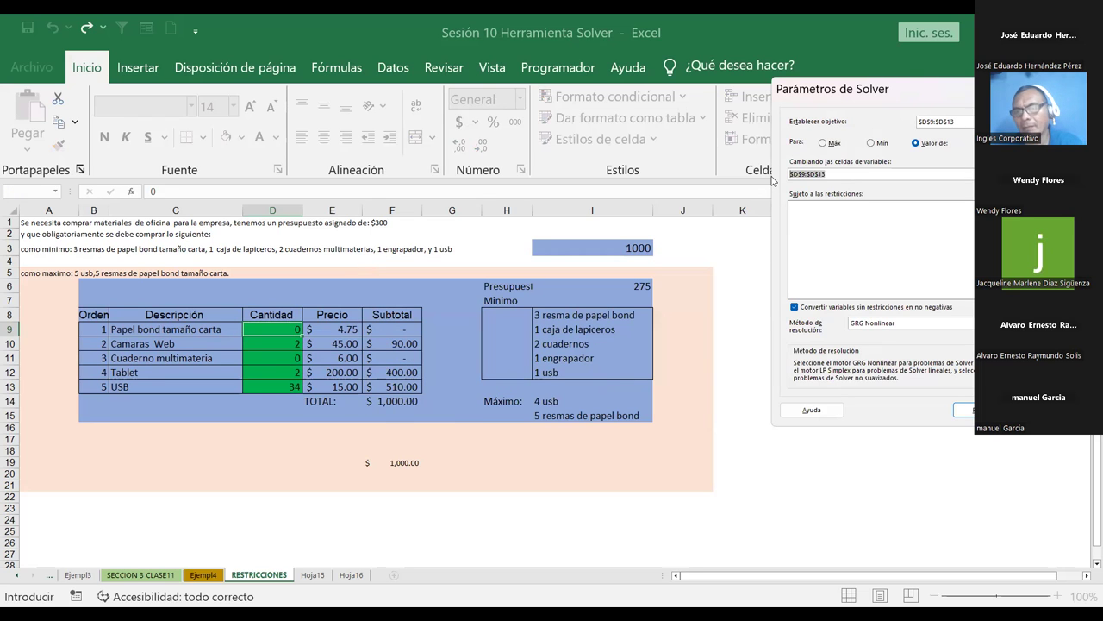
Step: Empty the objective and variable-cell fields, then select quantities D9:D13 on the sheet
key("Delete")
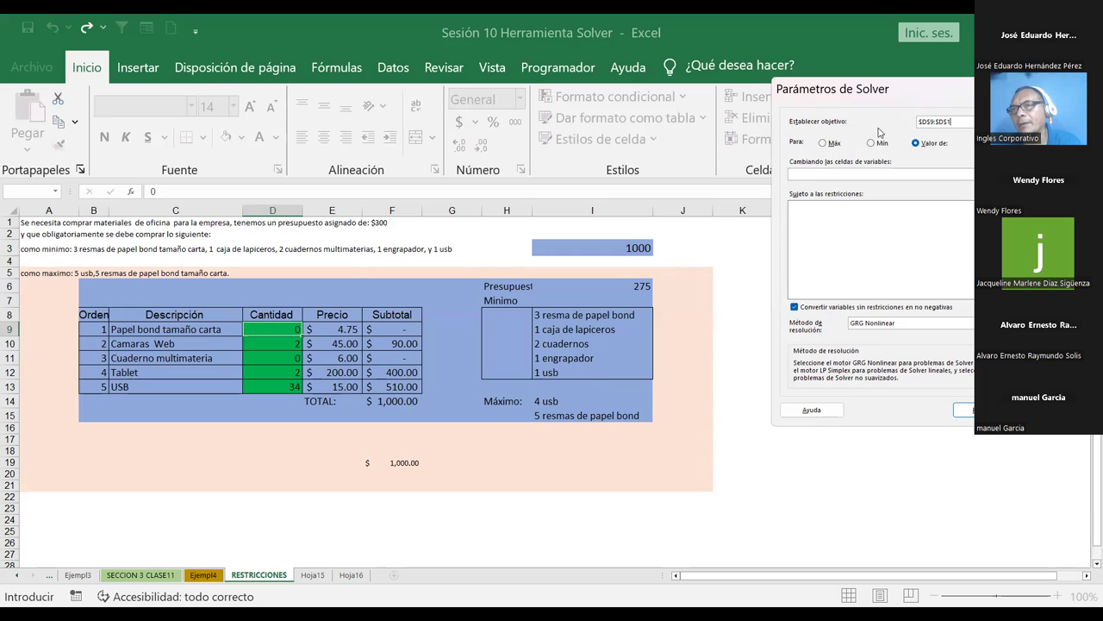
key("Delete")
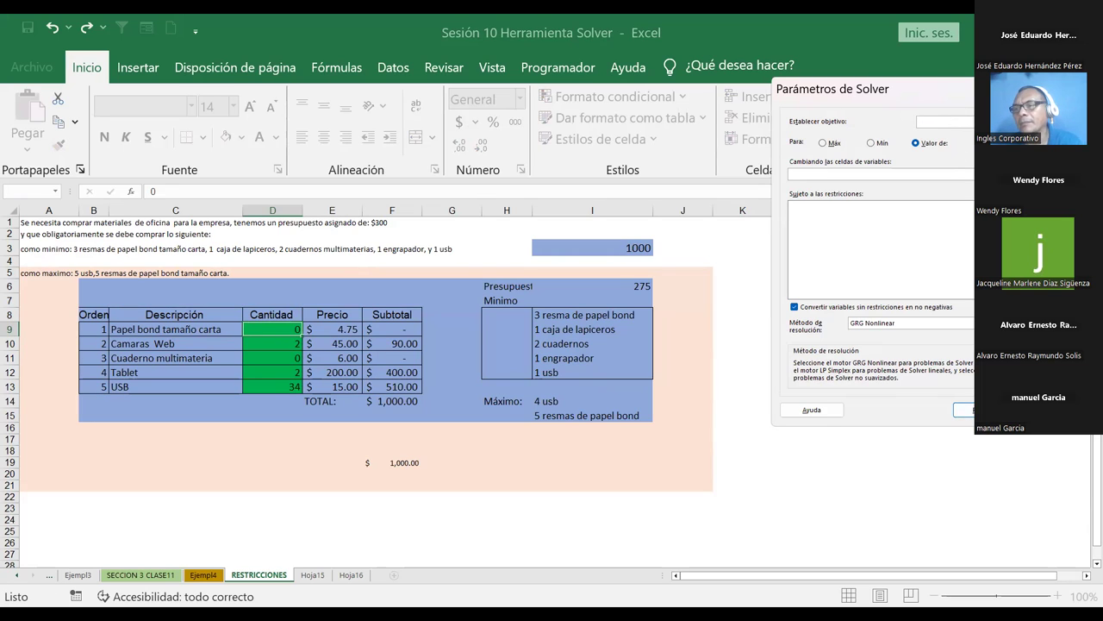
left_click_drag(251, 333, 260, 383)
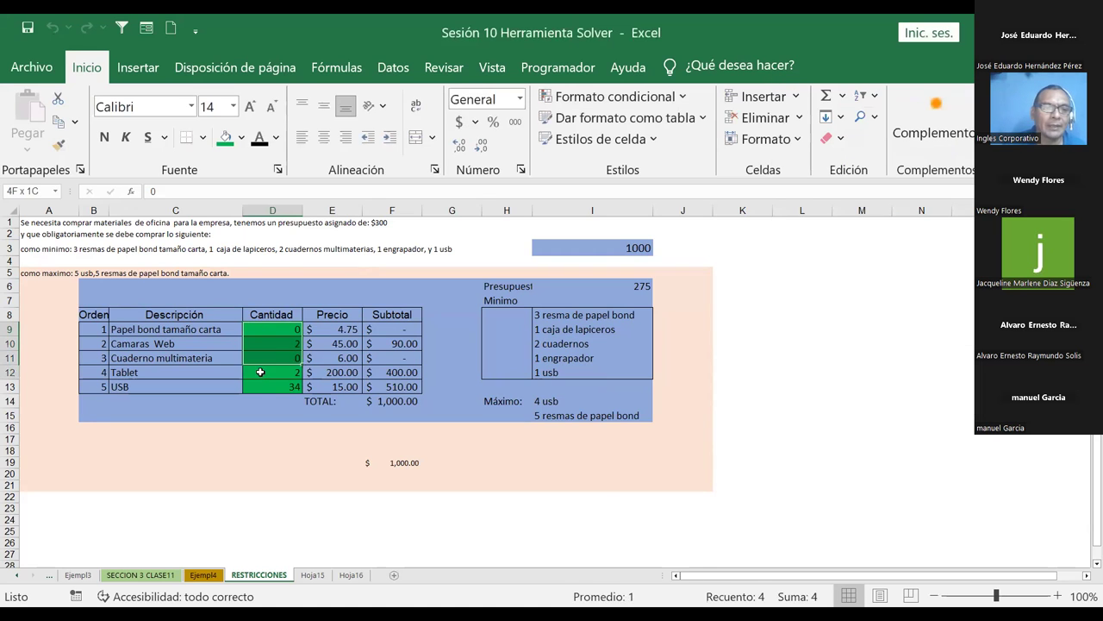
Step: Remove the green fill from the quantity cells D9:D13
left_click(243, 136)
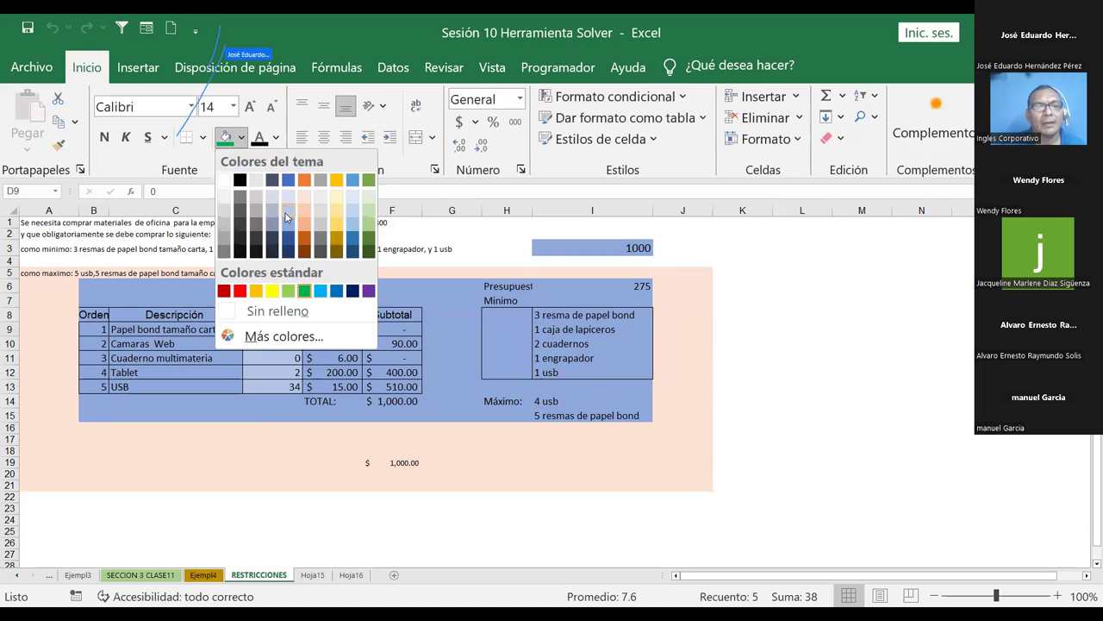
left_click(267, 428)
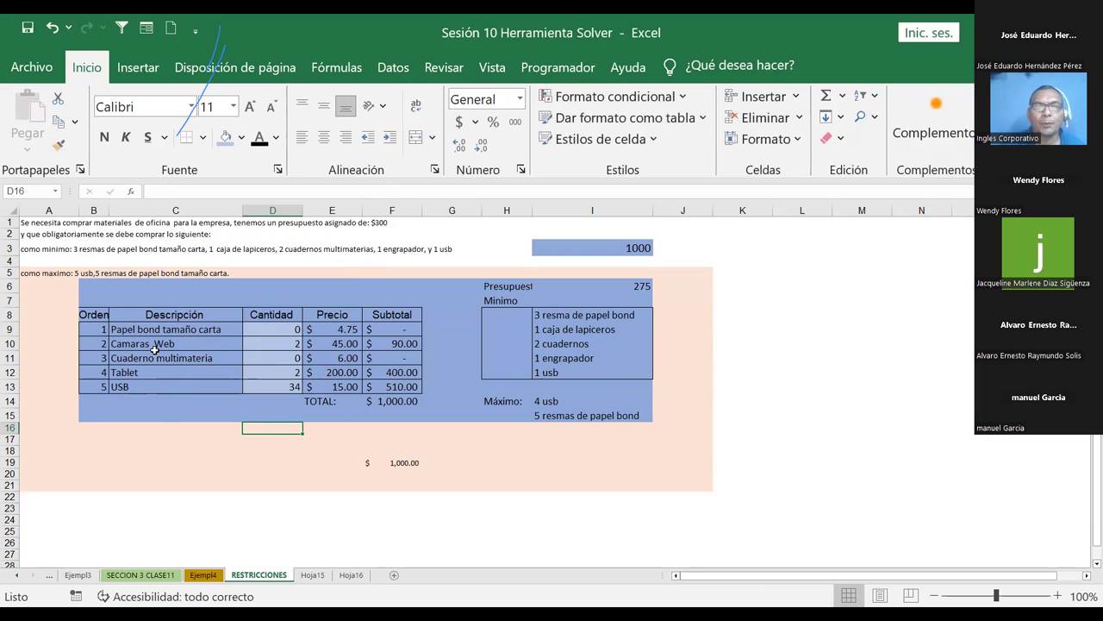
left_click(628, 252)
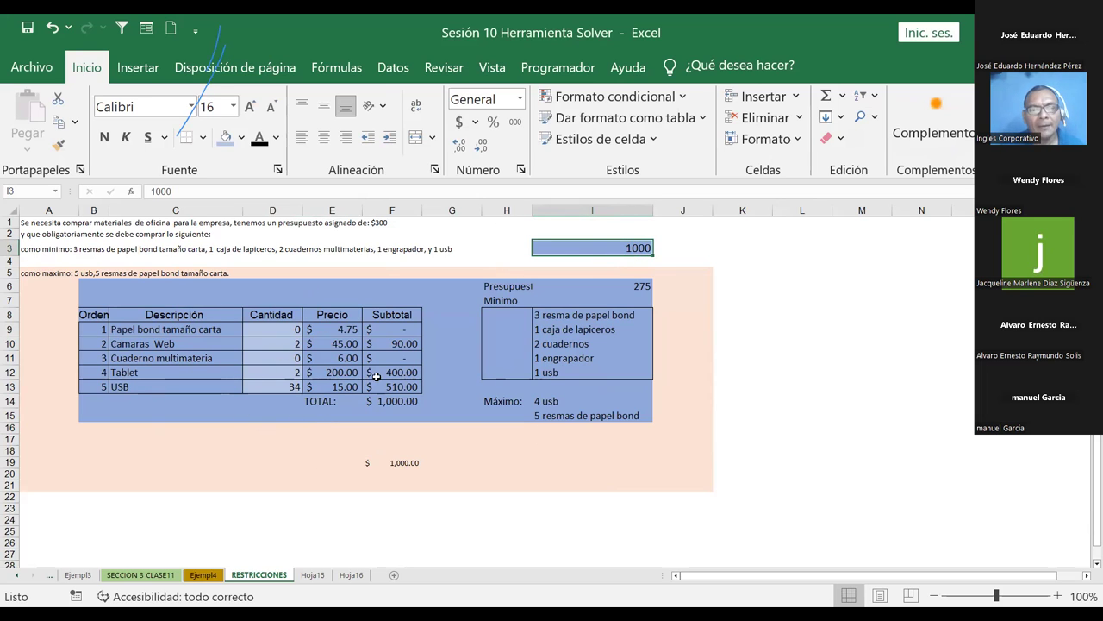
Step: Enter 5 paper reams and 5 webcams, and rename item C11 to Microfonos
left_click(272, 333)
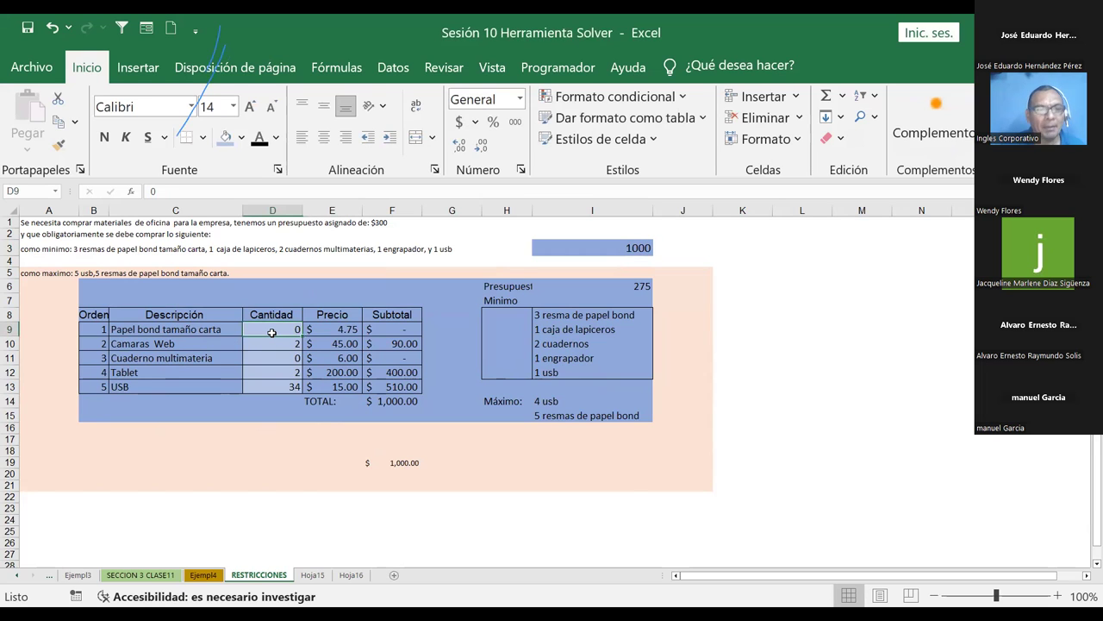
type("5")
key("Return")
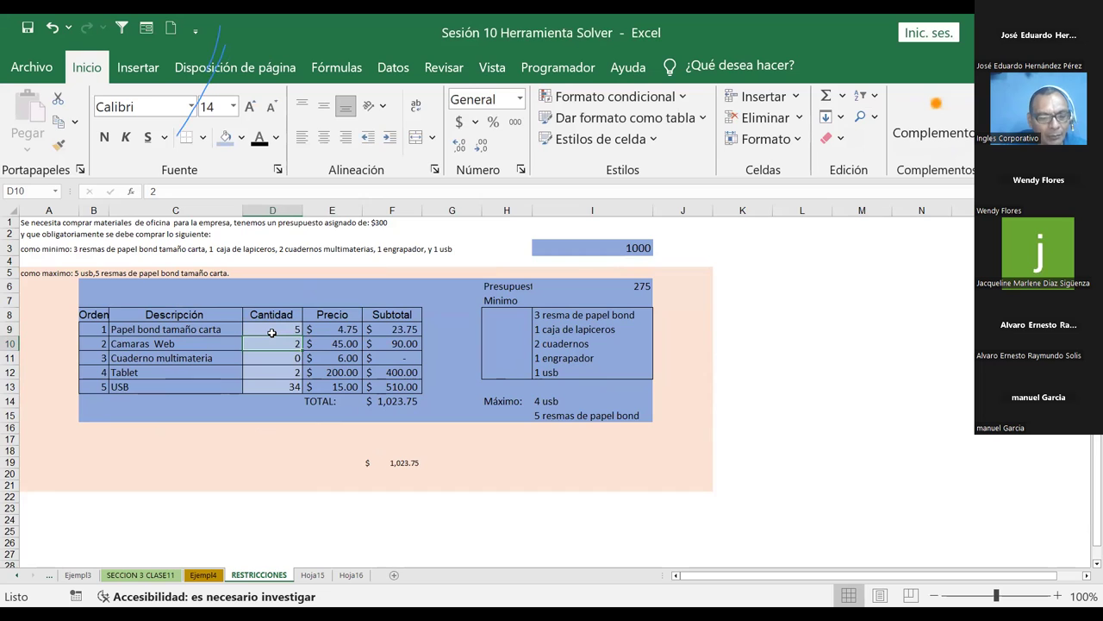
type("5")
key("Return")
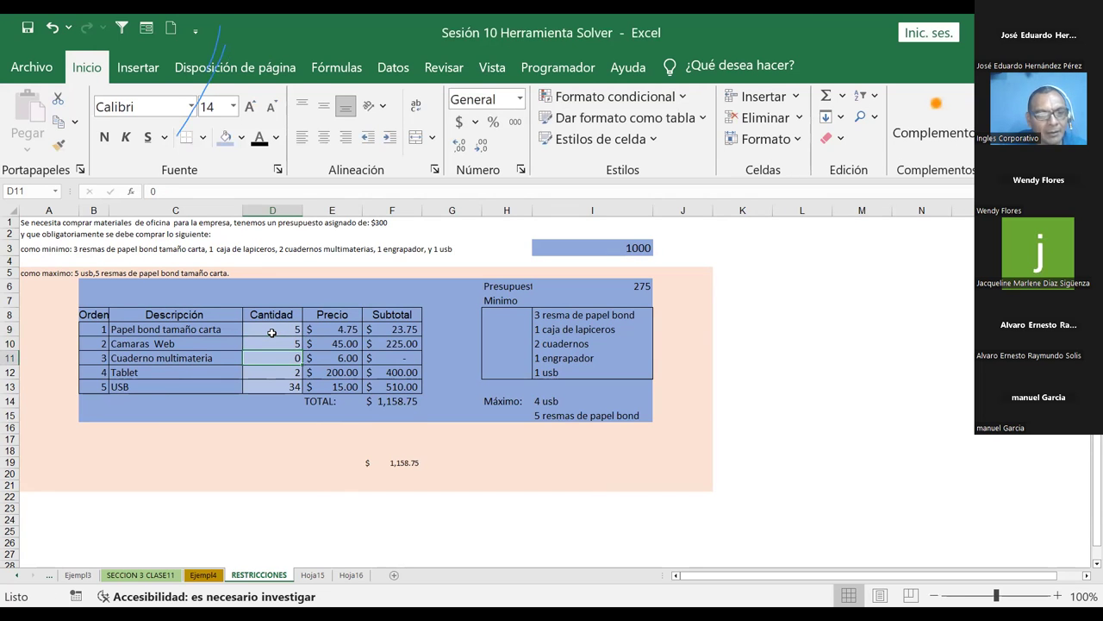
key("Left")
type("Microfonos")
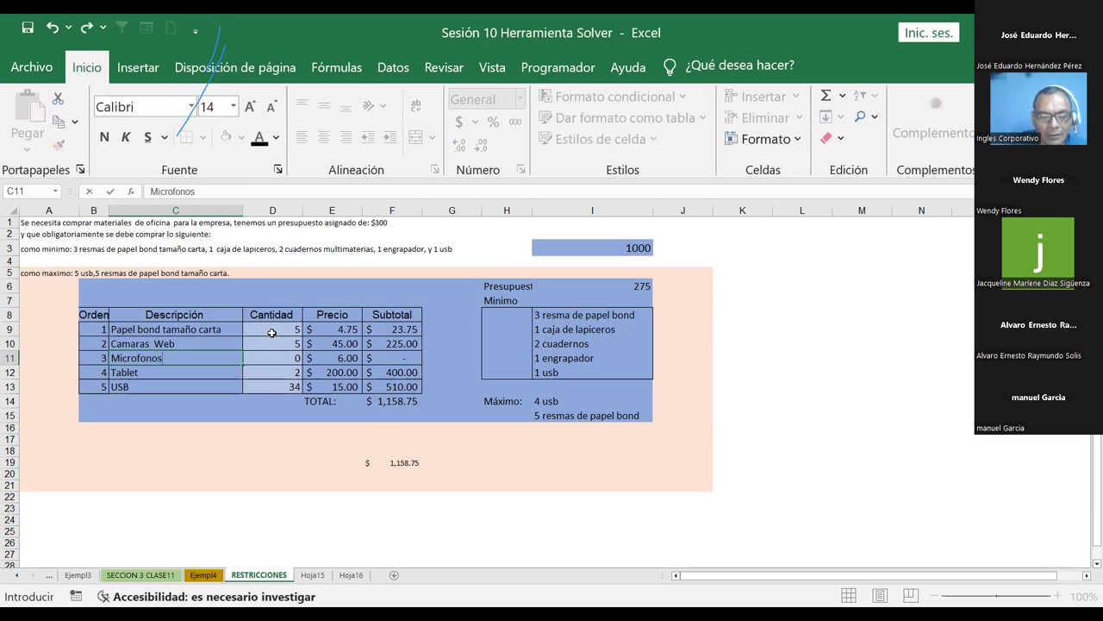
key("Return")
Step: Set 10 microphones, 4 tablets and 10 USB drives, bringing the total to $1,258.75
left_click(275, 357)
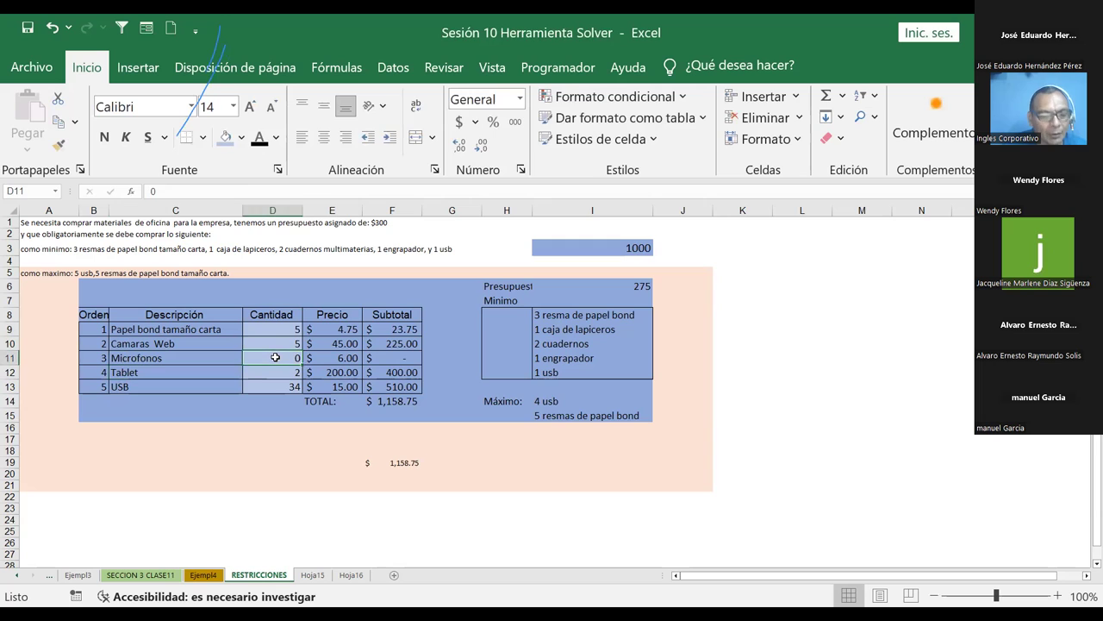
type("10")
key("Return")
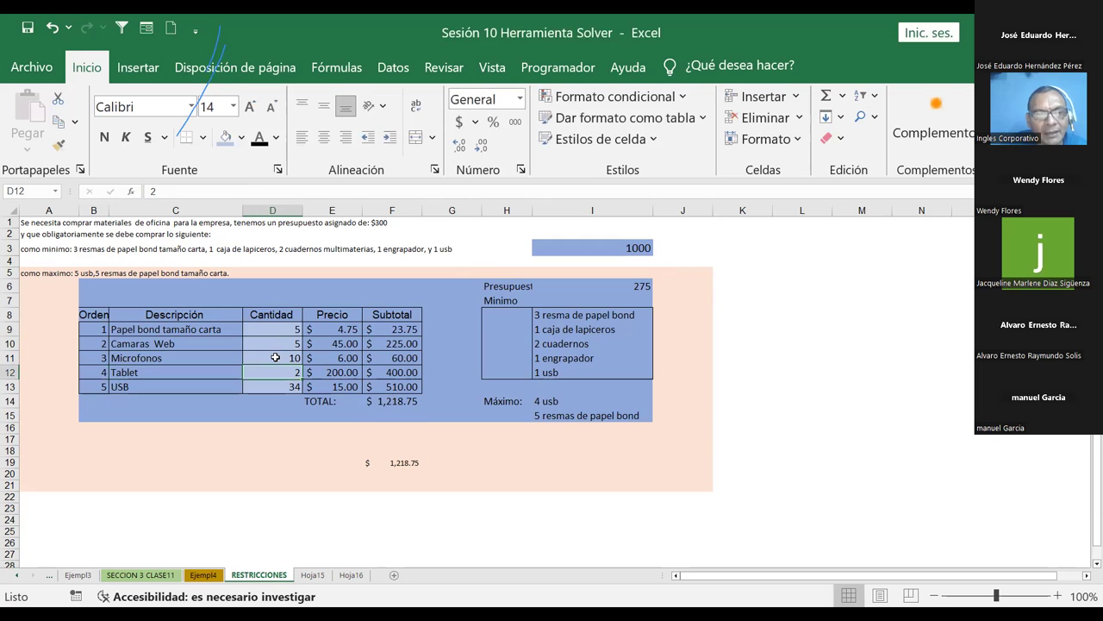
key("Right")
key("Up")
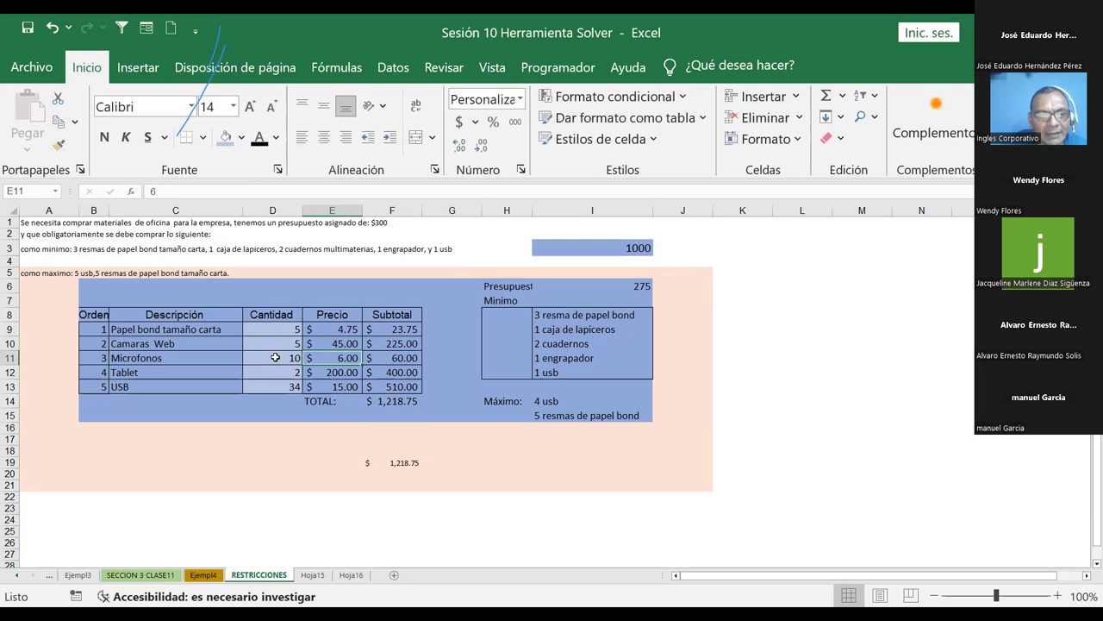
key("Down")
key("Left")
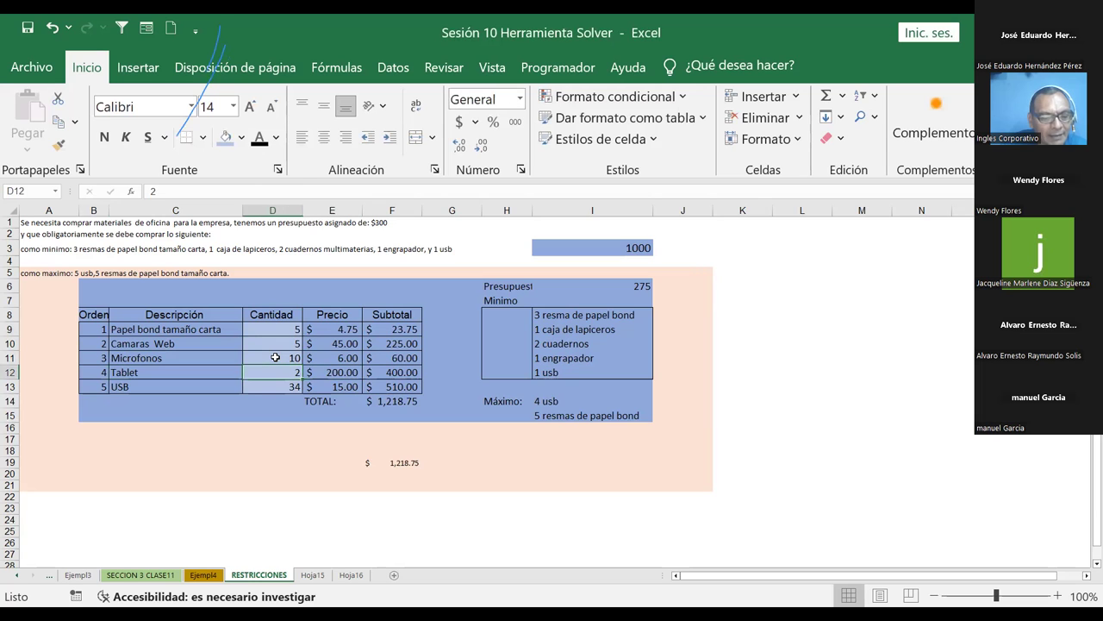
type("3")
key("Return")
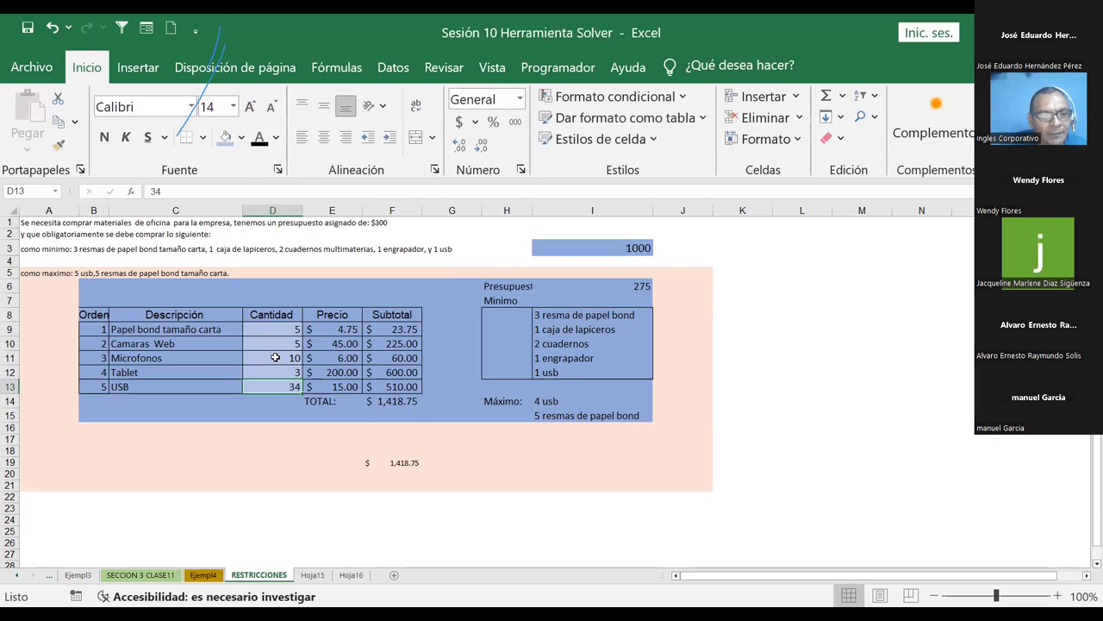
type("10")
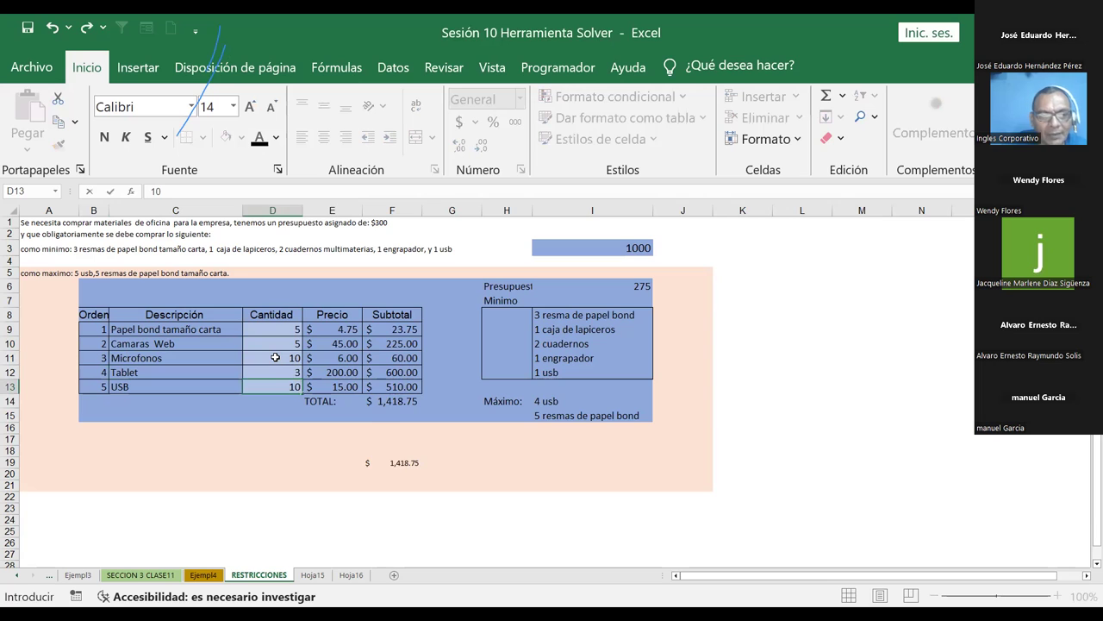
key("Tab")
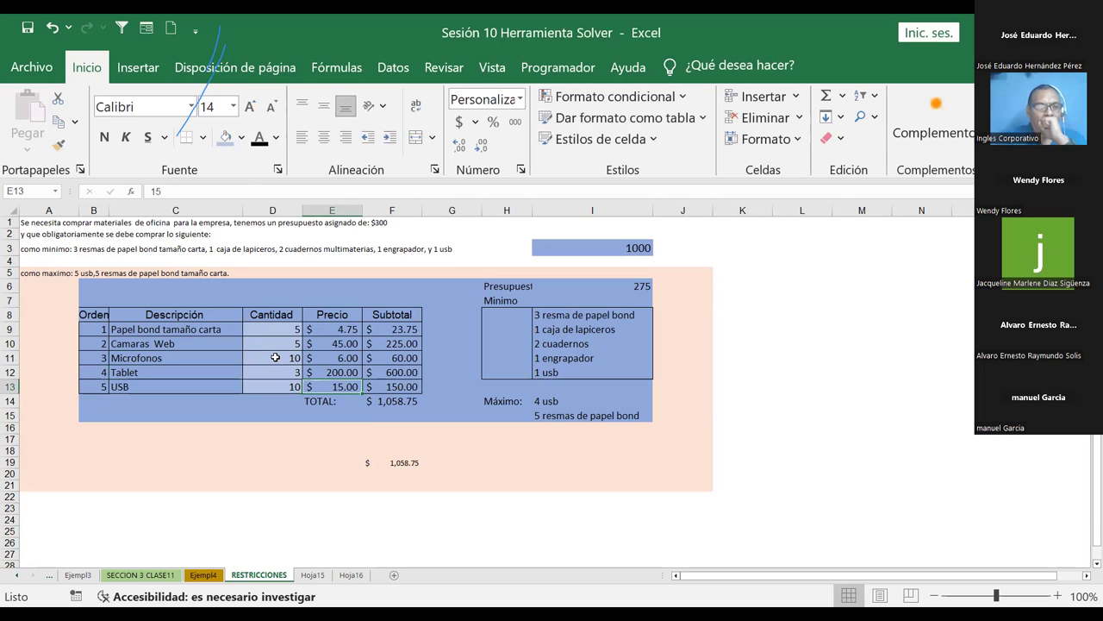
key("Up")
key("Left")
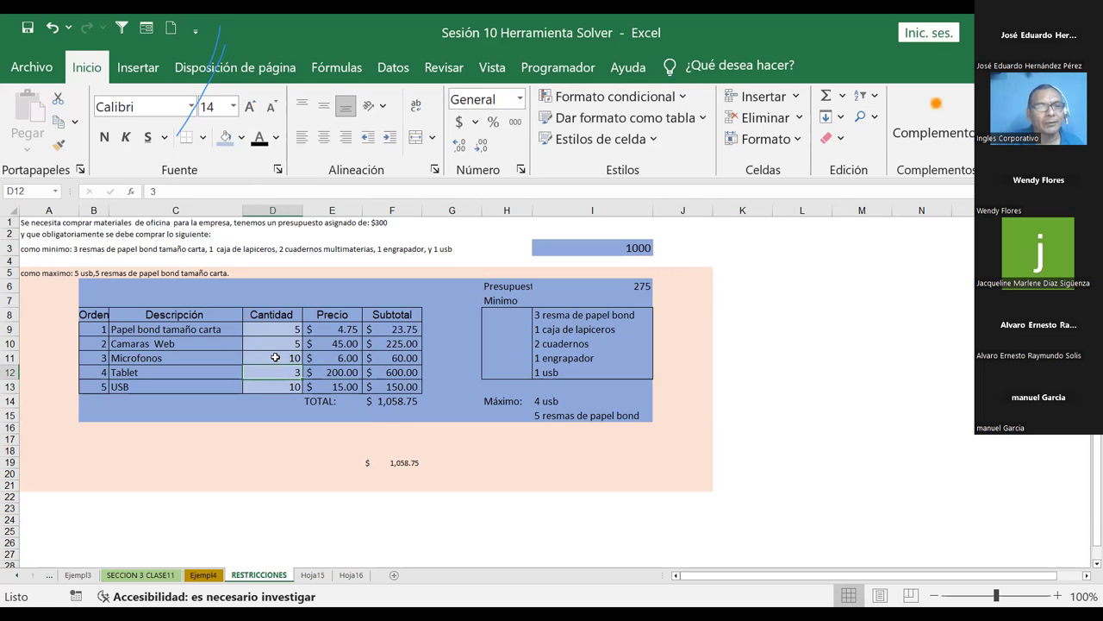
type("4")
key("Return")
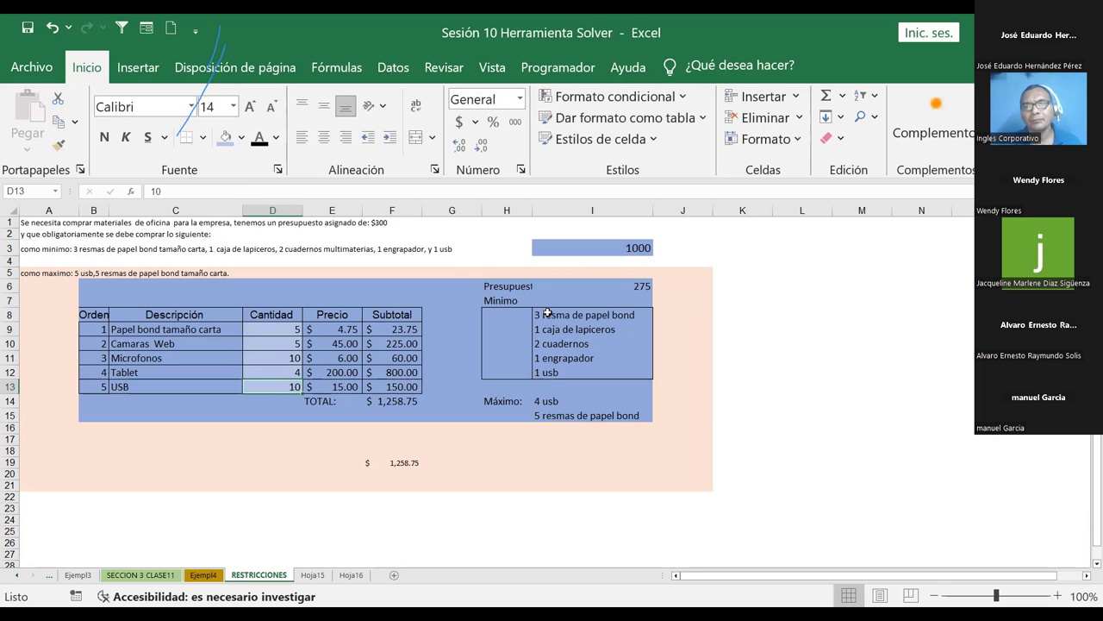
left_click(450, 426)
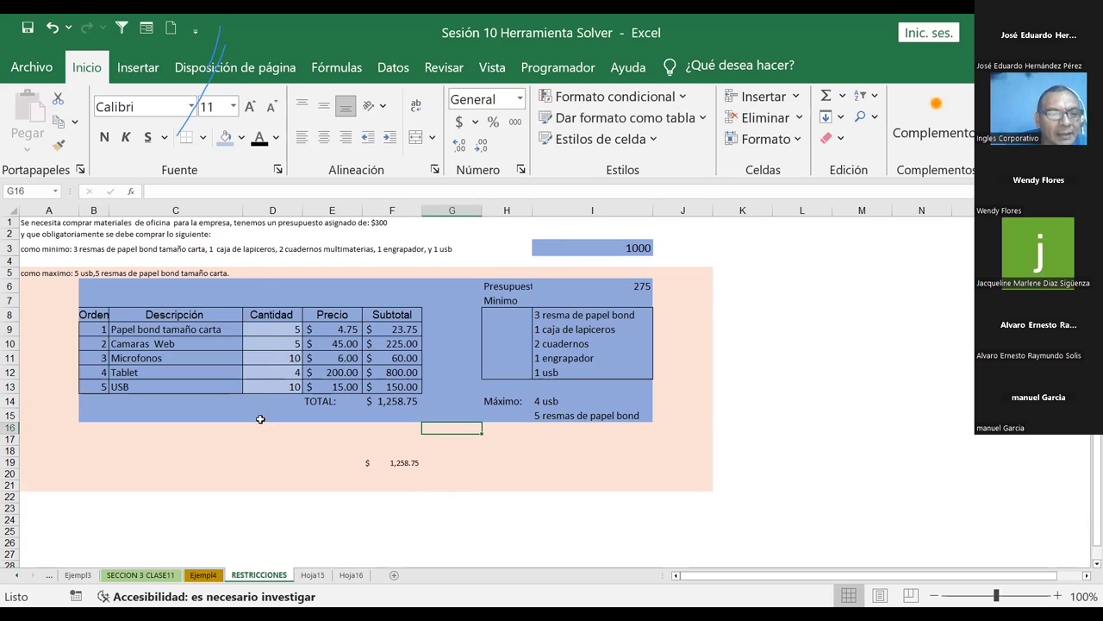
left_click(269, 368)
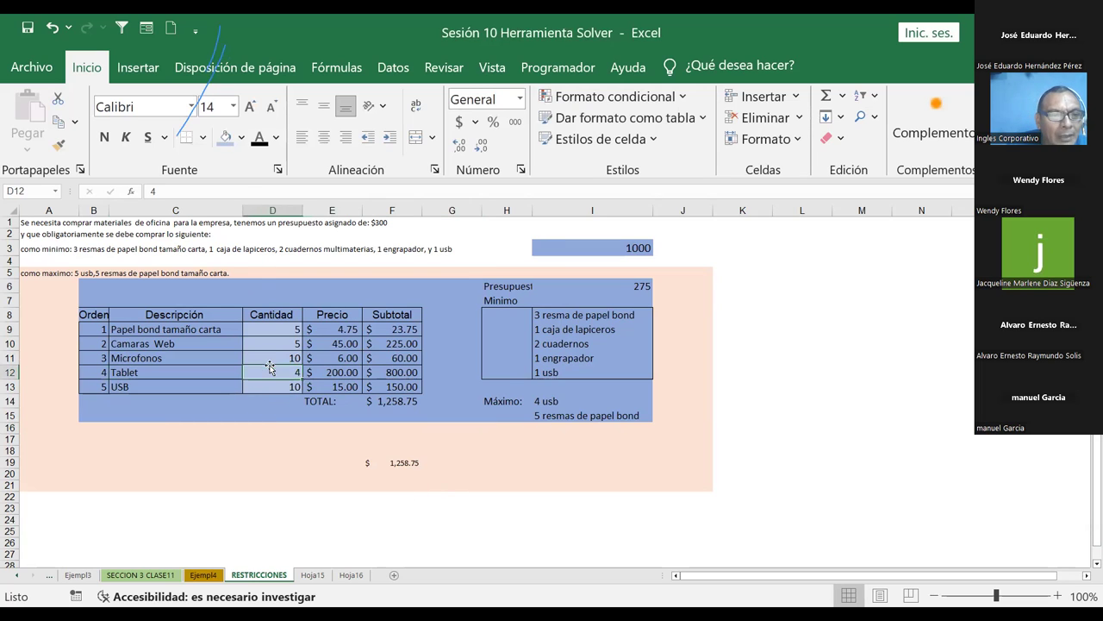
Step: Fill the Tablet quantity D12 yellow and put a yellow-filled 2 in D18
left_click(242, 143)
left_click(272, 290)
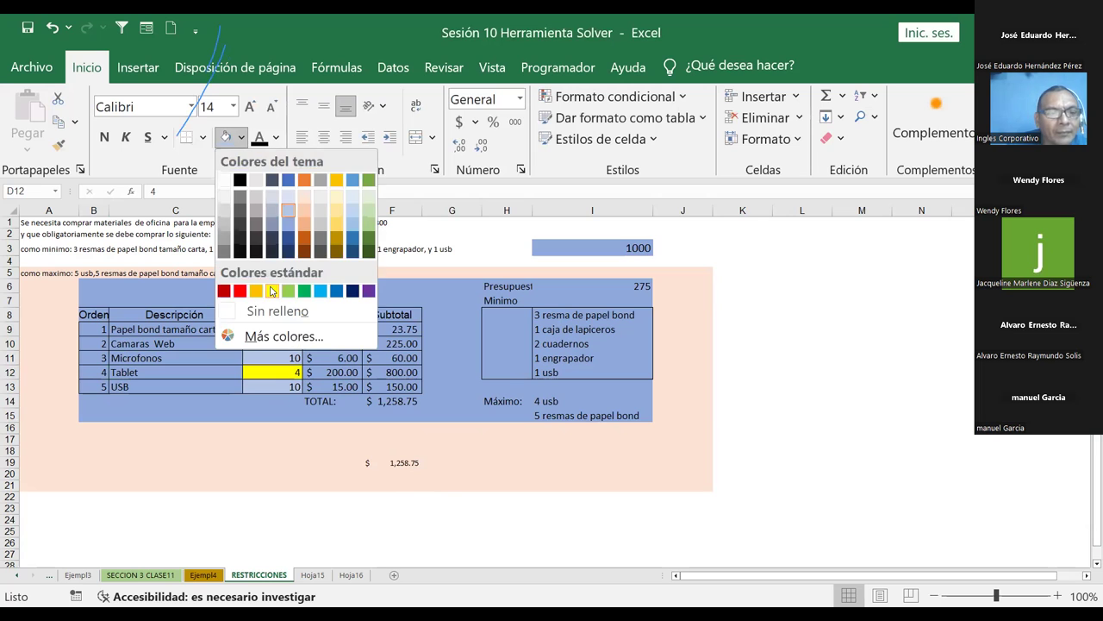
left_click(256, 448)
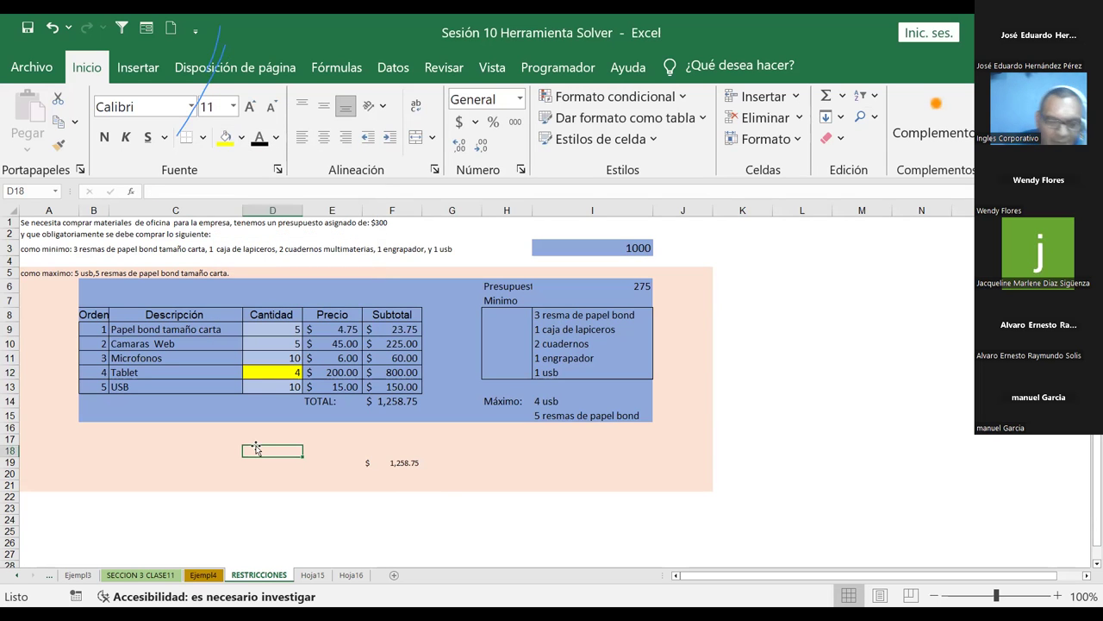
type("2")
key("Return")
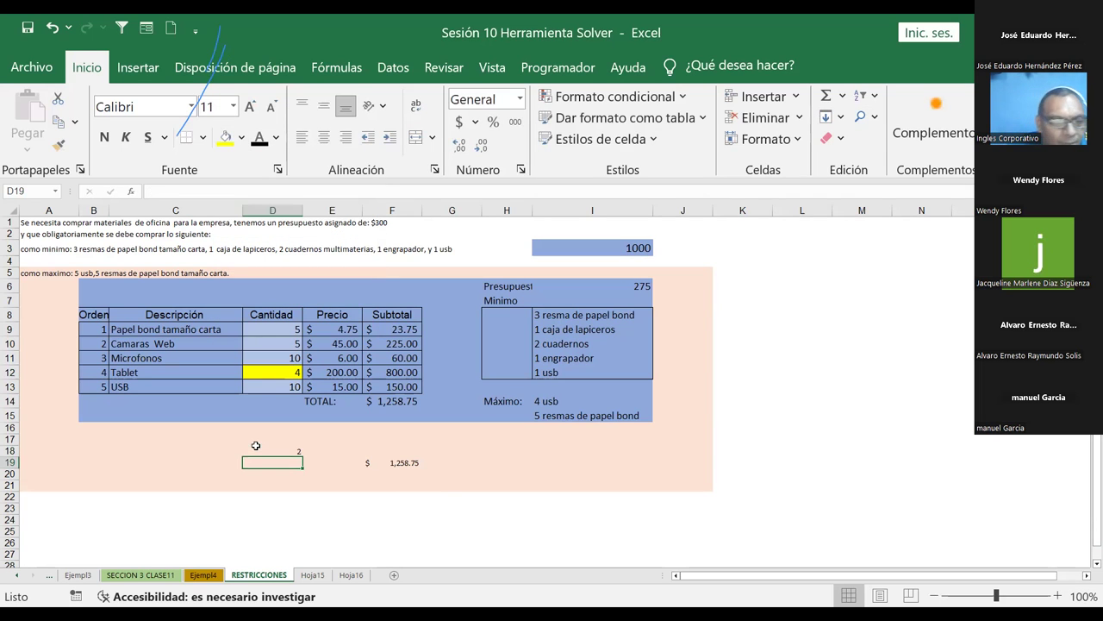
left_click(284, 361)
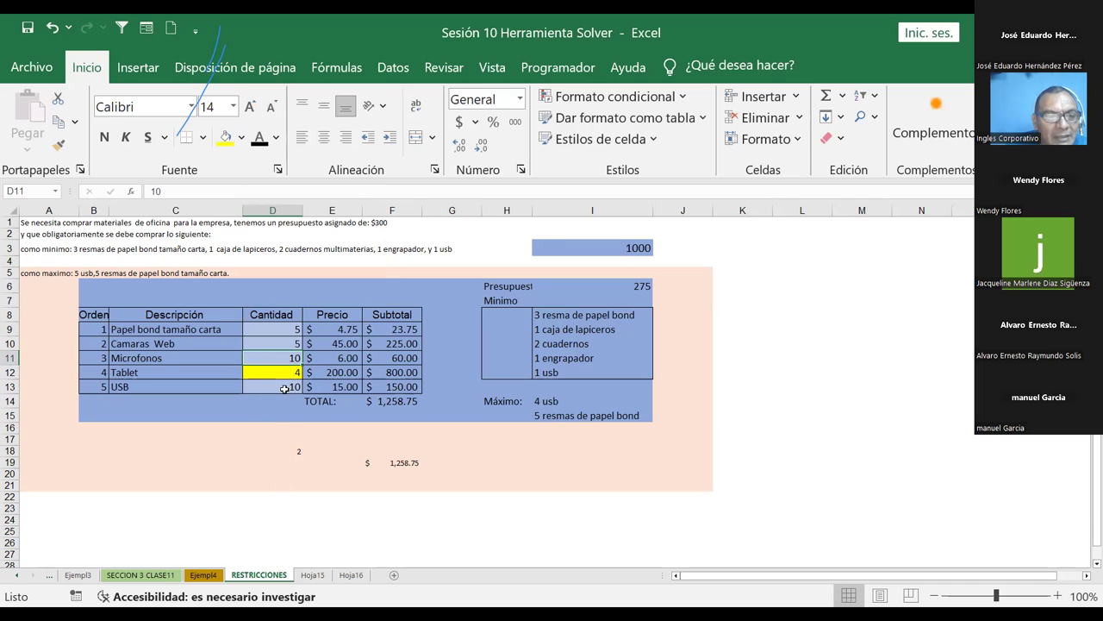
left_click(290, 451)
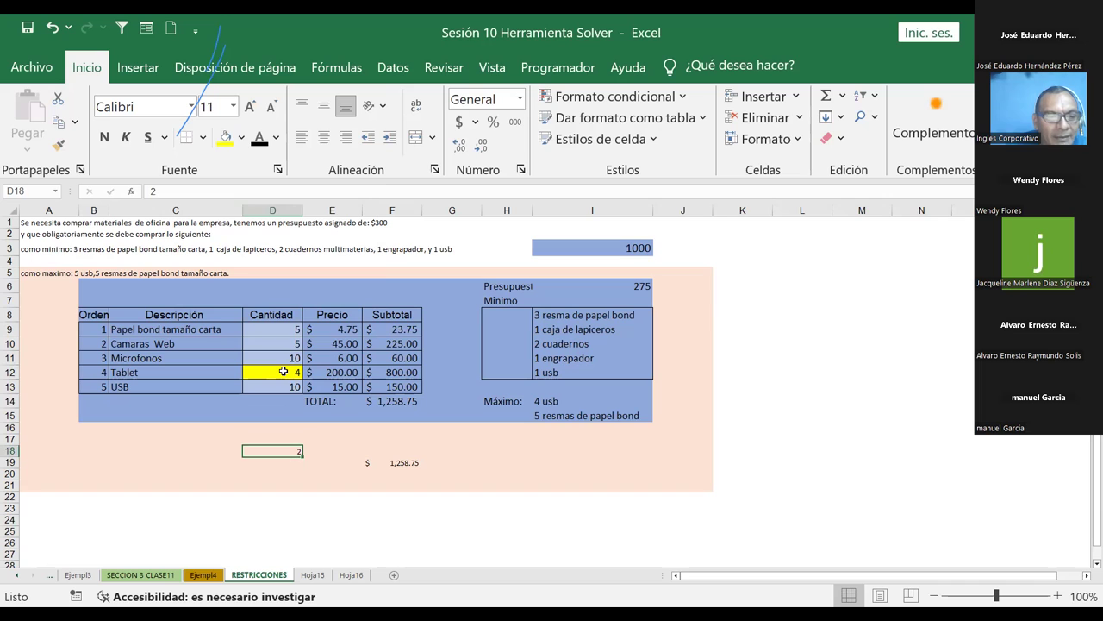
left_click(224, 138)
left_click(213, 486)
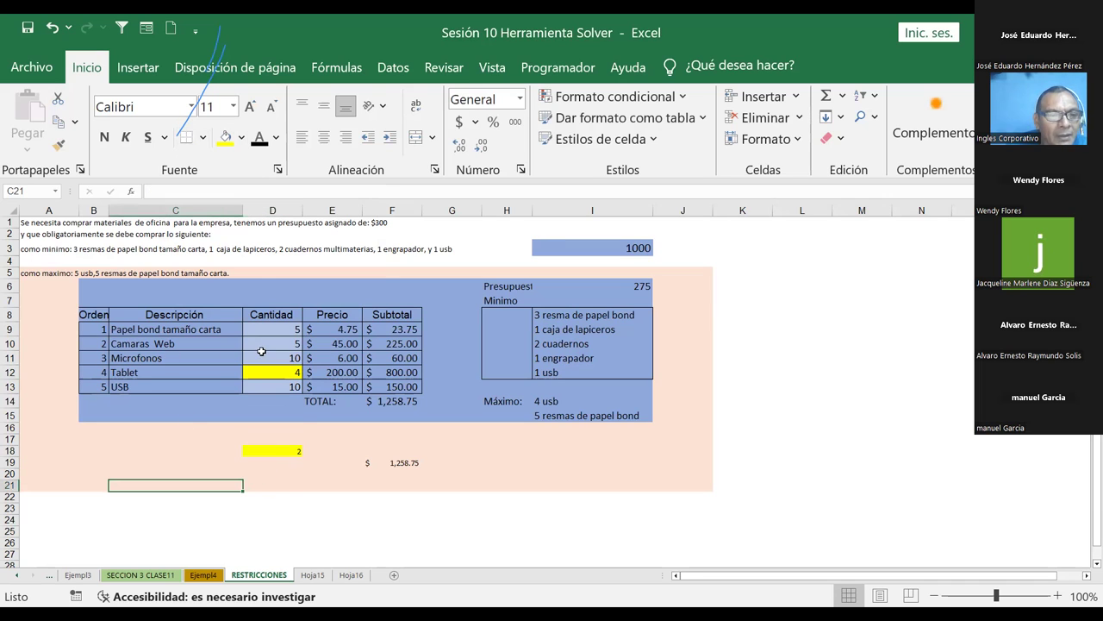
Step: Fill the Microfonos quantity D11 light orange and enter 7 in D19
left_click(261, 351)
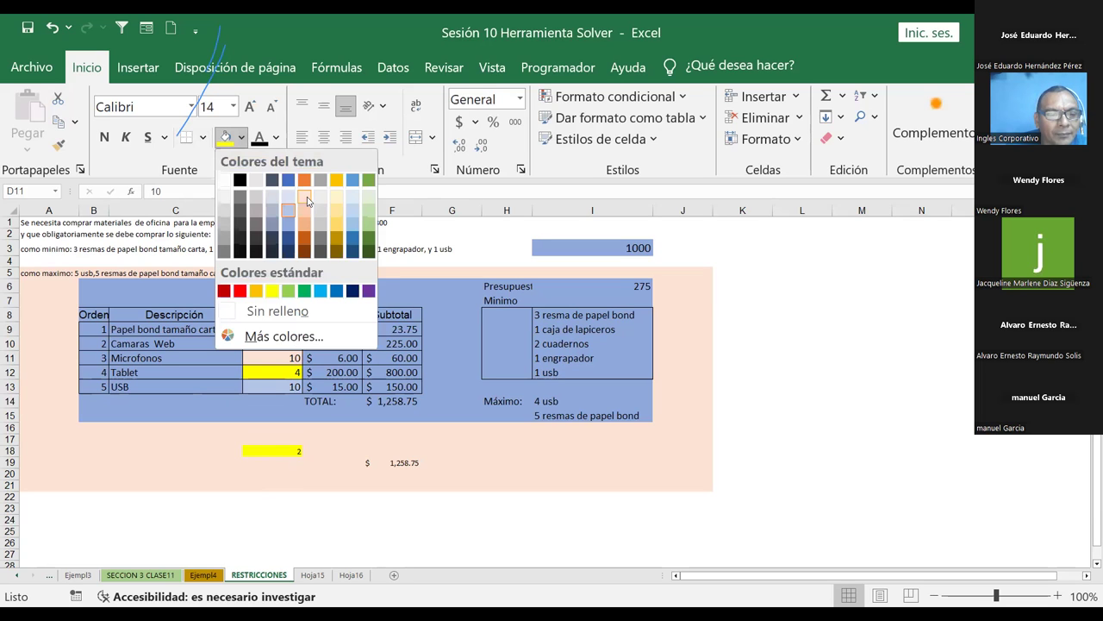
left_click(271, 460)
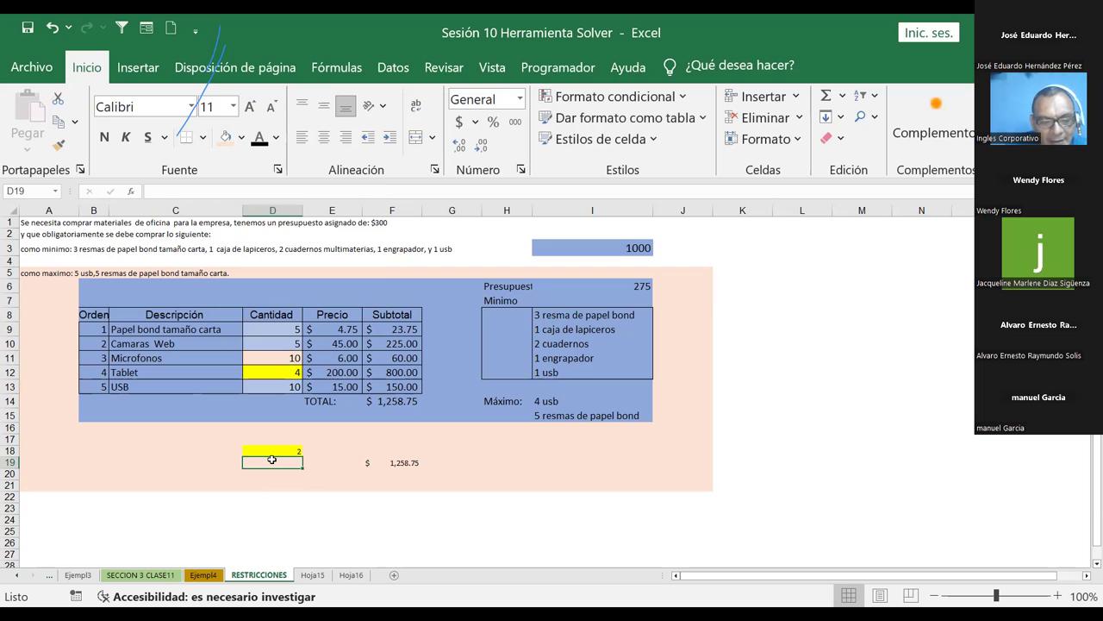
type("7")
key("ctrl+Return")
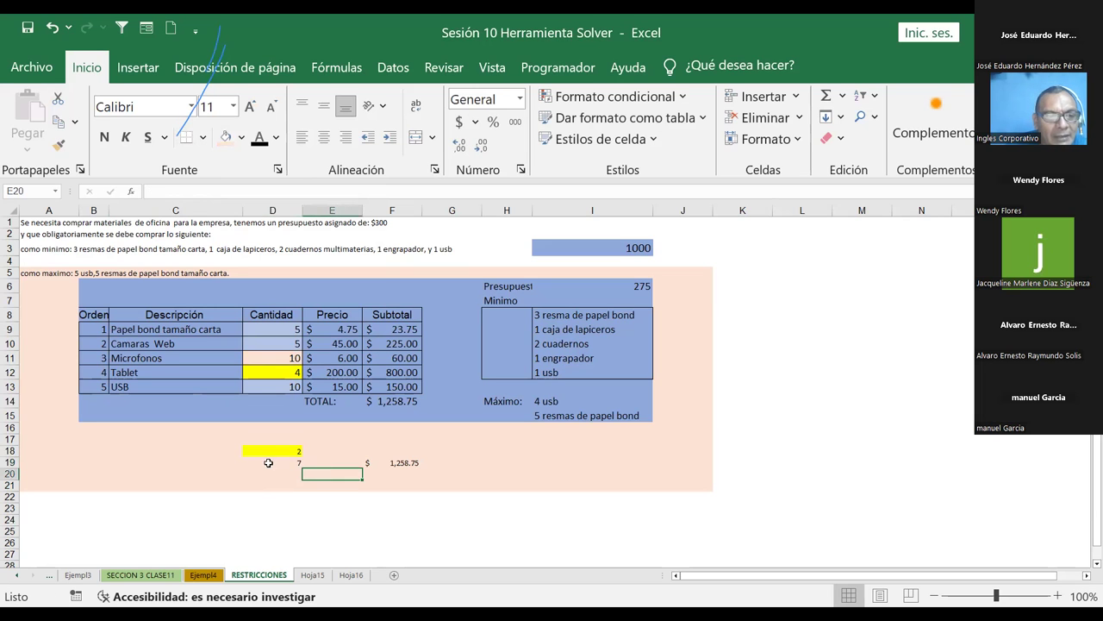
Step: Increase the font size of the 2 and 7 in D18:D19
left_click(278, 455)
left_click_drag(279, 455, 279, 463)
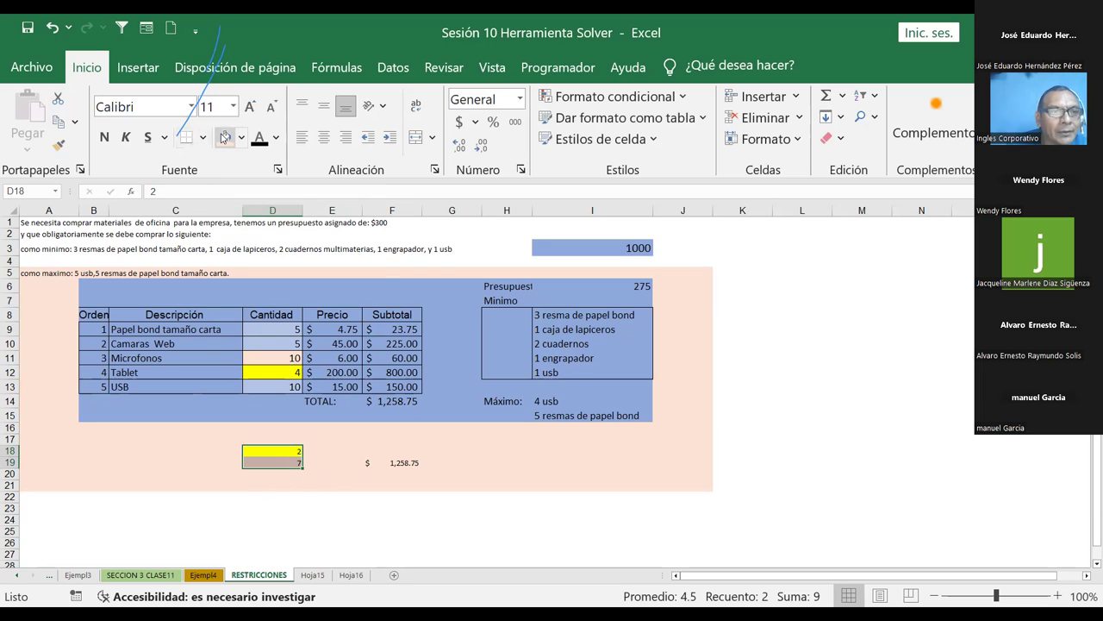
left_click(249, 106)
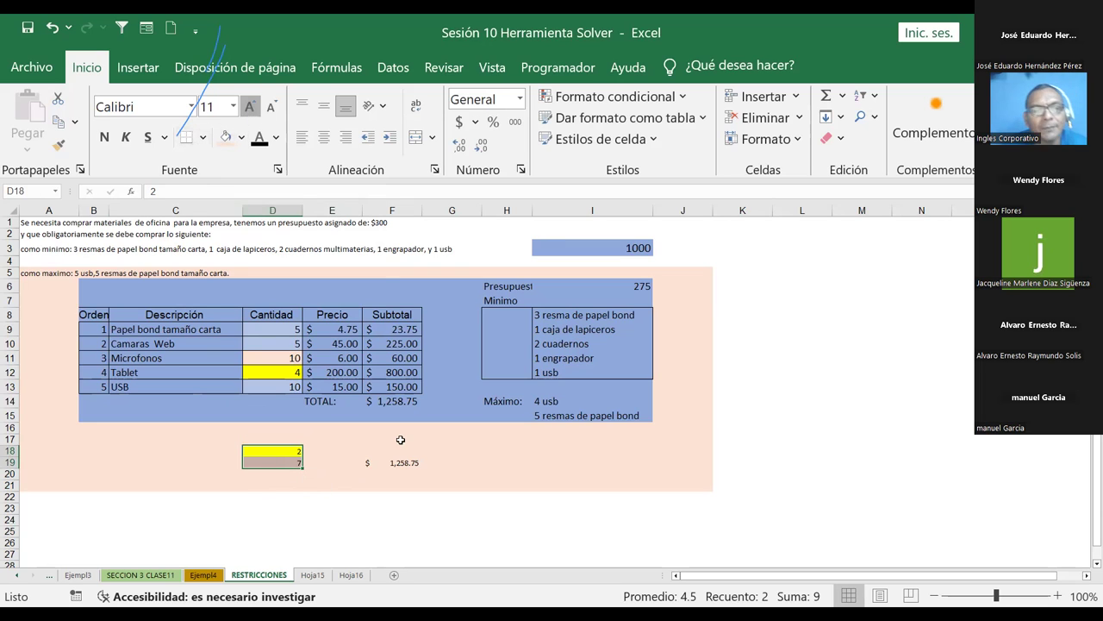
left_click(332, 439)
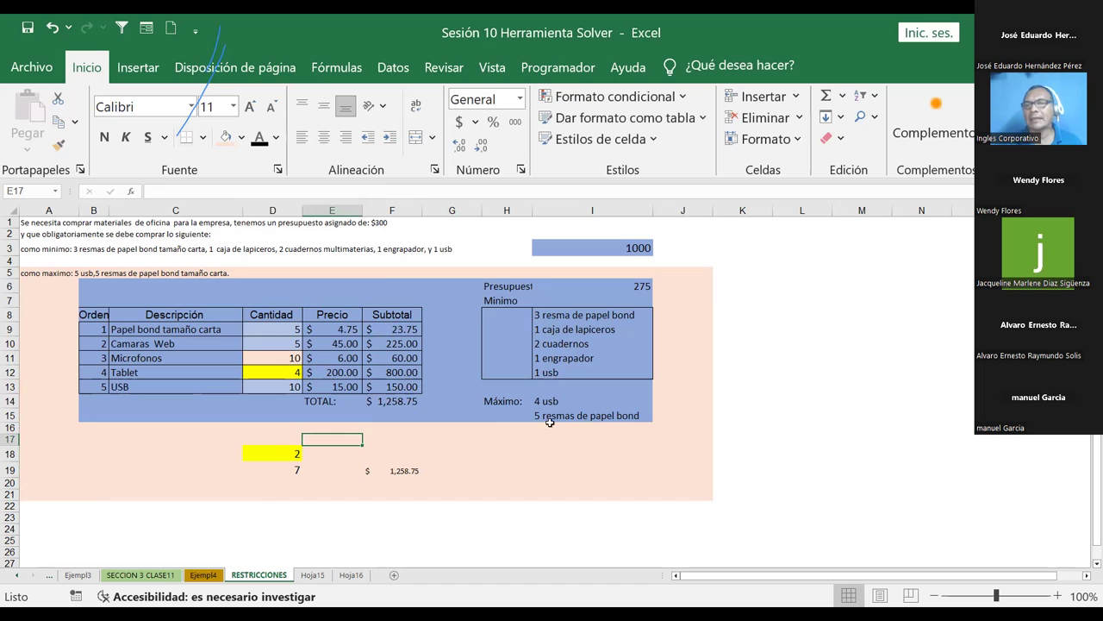
Step: Select the webcam quantity D10 and open Parámetros de Solver from the Datos tab
left_click(290, 344)
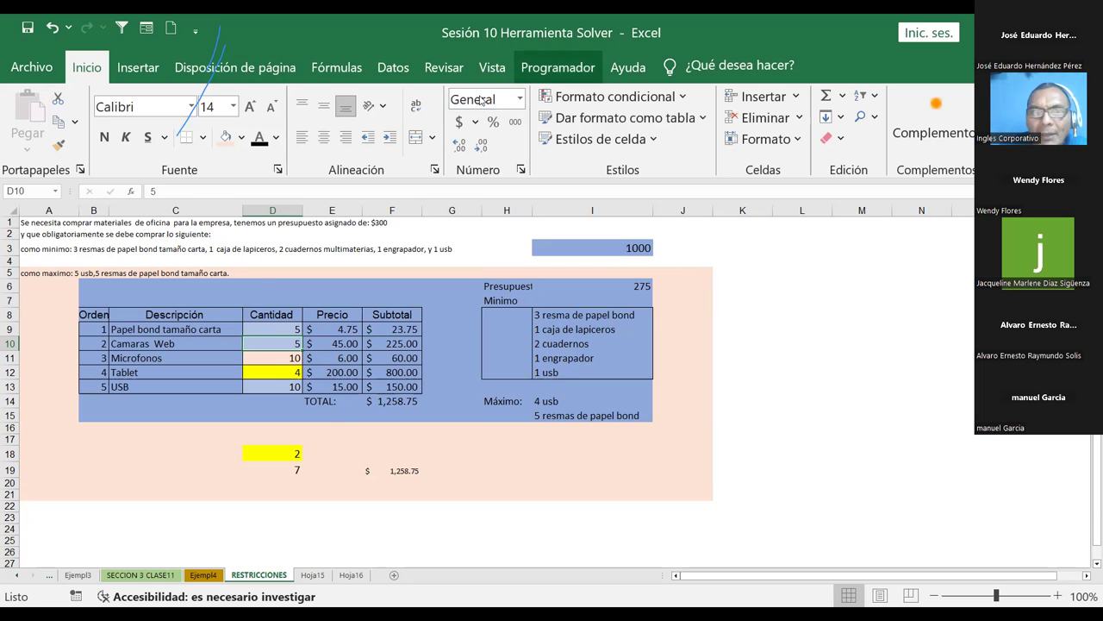
left_click(390, 67)
left_click(966, 97)
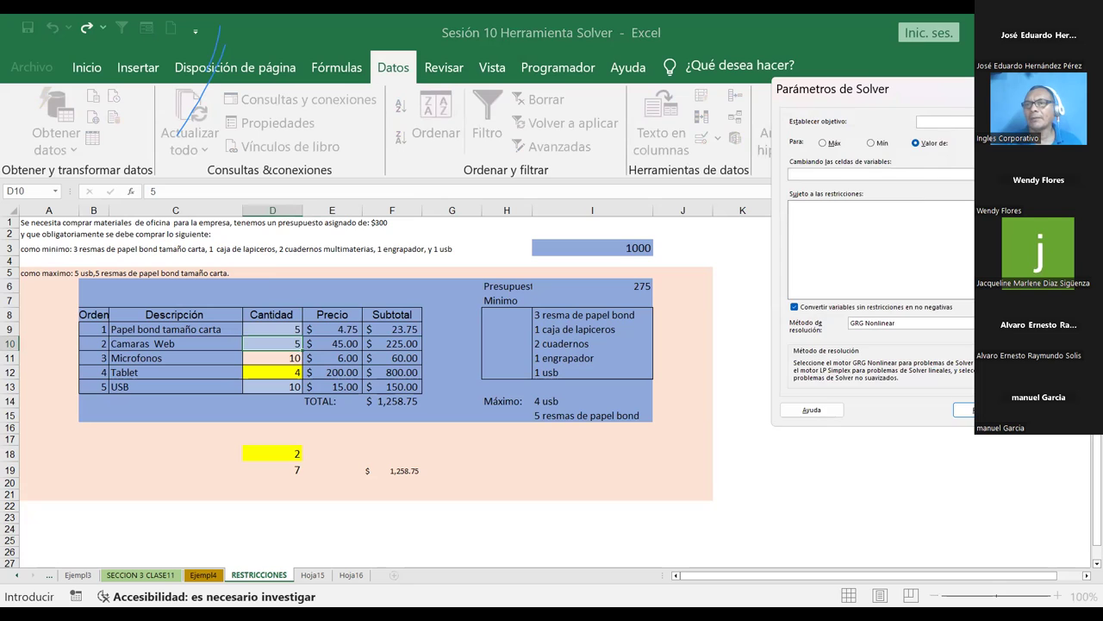
Step: Target TOTAL $F$14 for a value of 950 with changing cells $D$9:$D$13
left_click(969, 121)
left_click(394, 402)
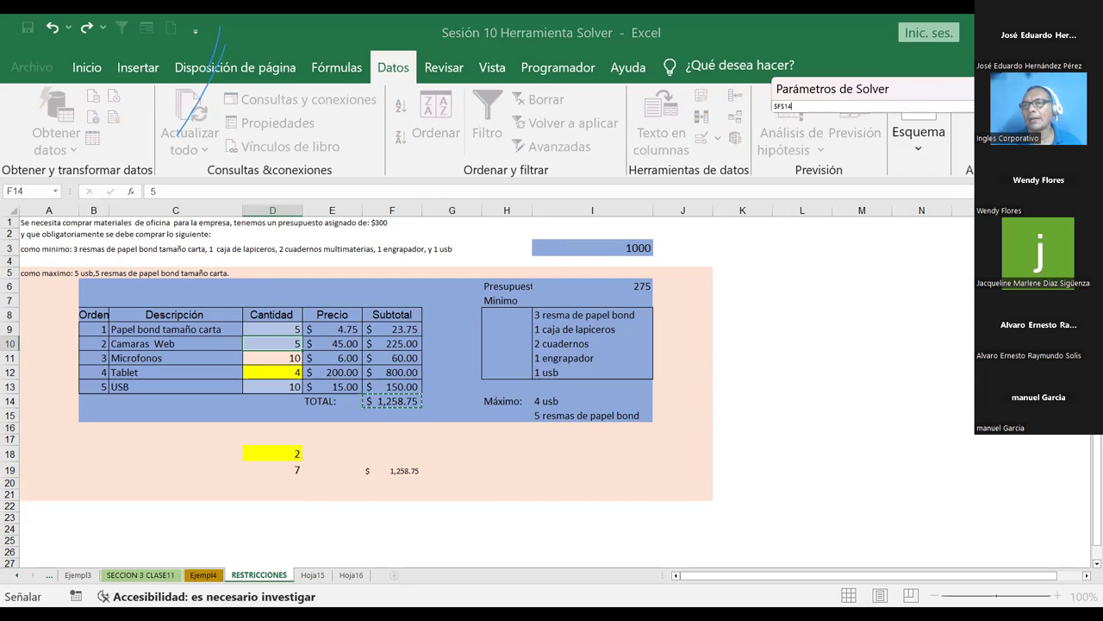
key("Return")
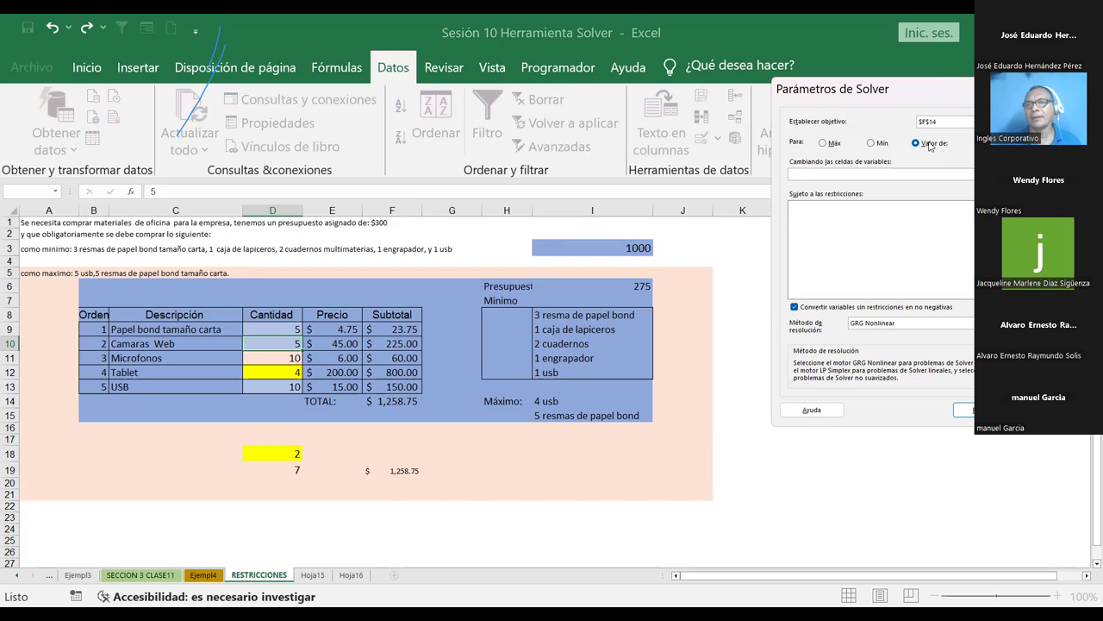
left_click(864, 175)
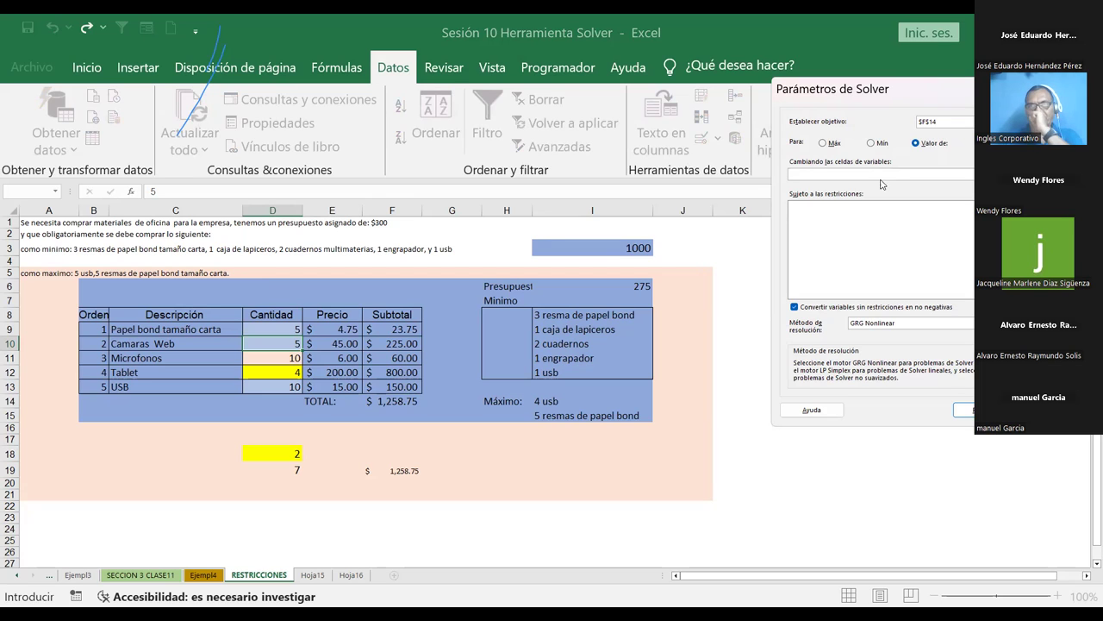
left_click(965, 173)
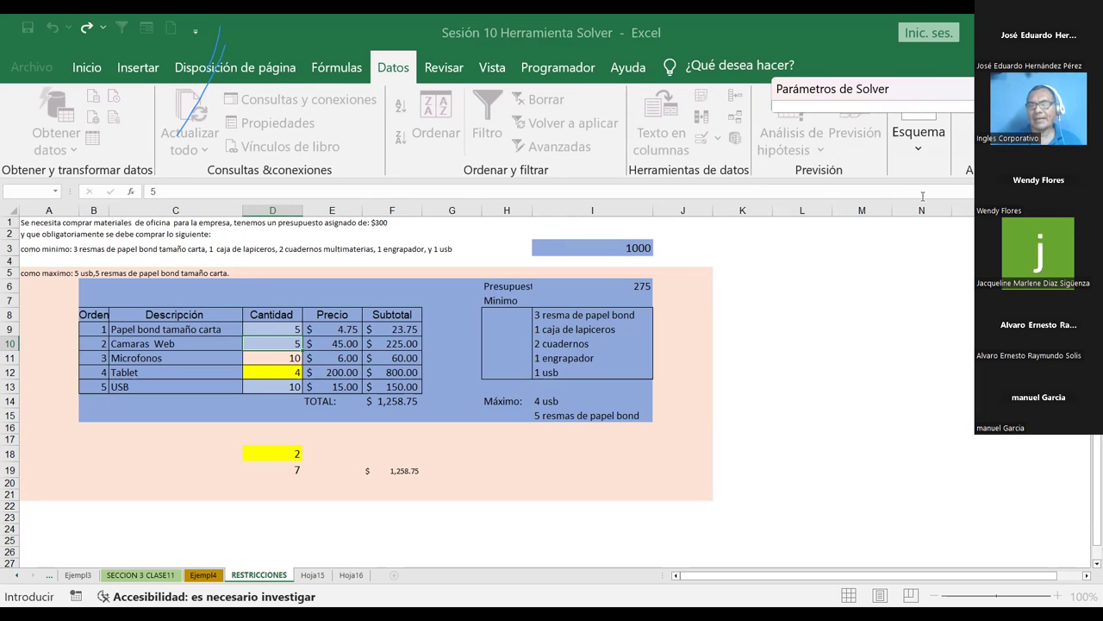
left_click_drag(272, 328, 272, 345)
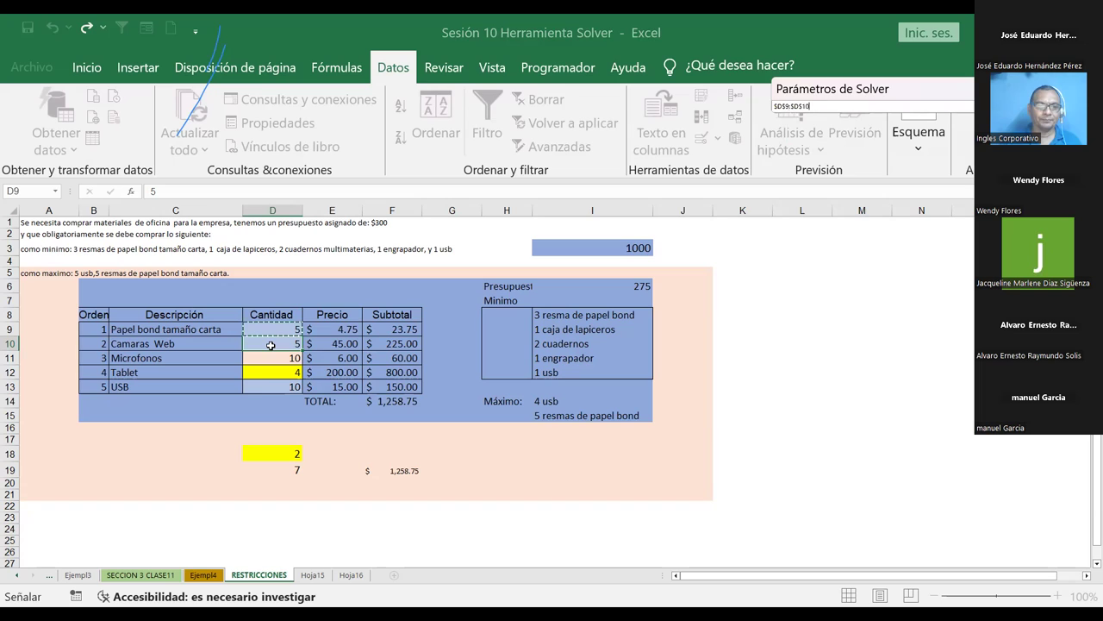
left_click_drag(264, 388, 264, 390)
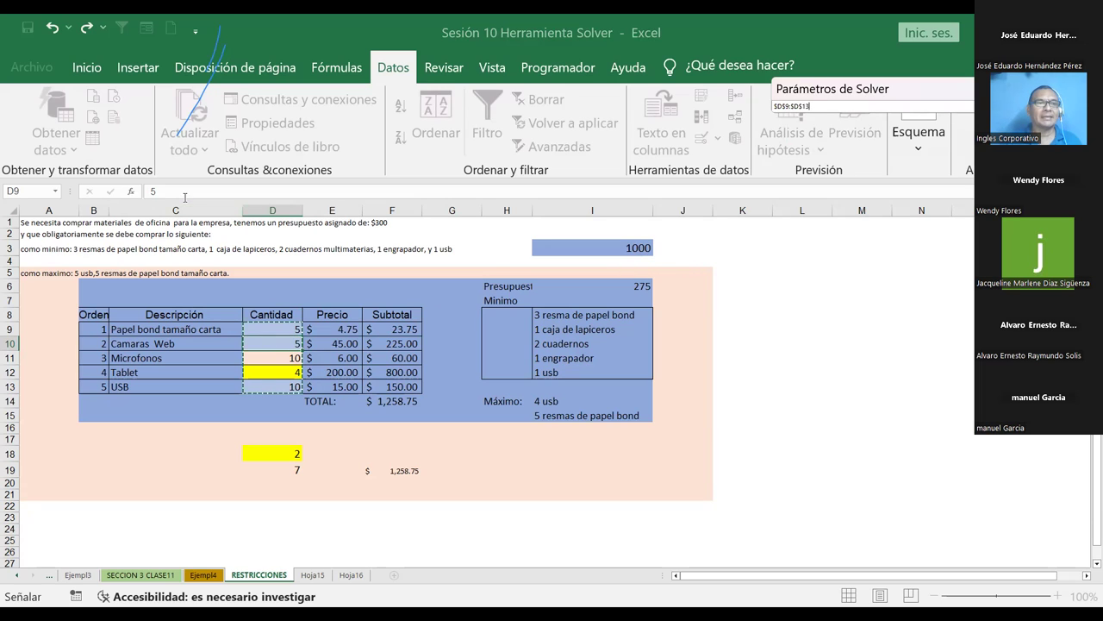
left_click(239, 337)
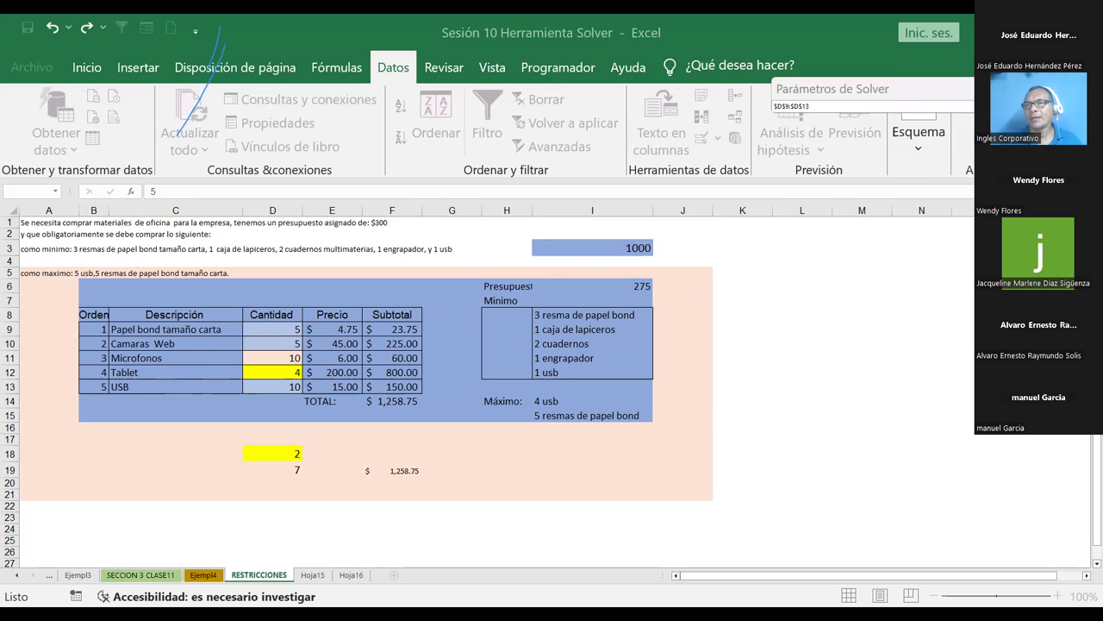
key("Return")
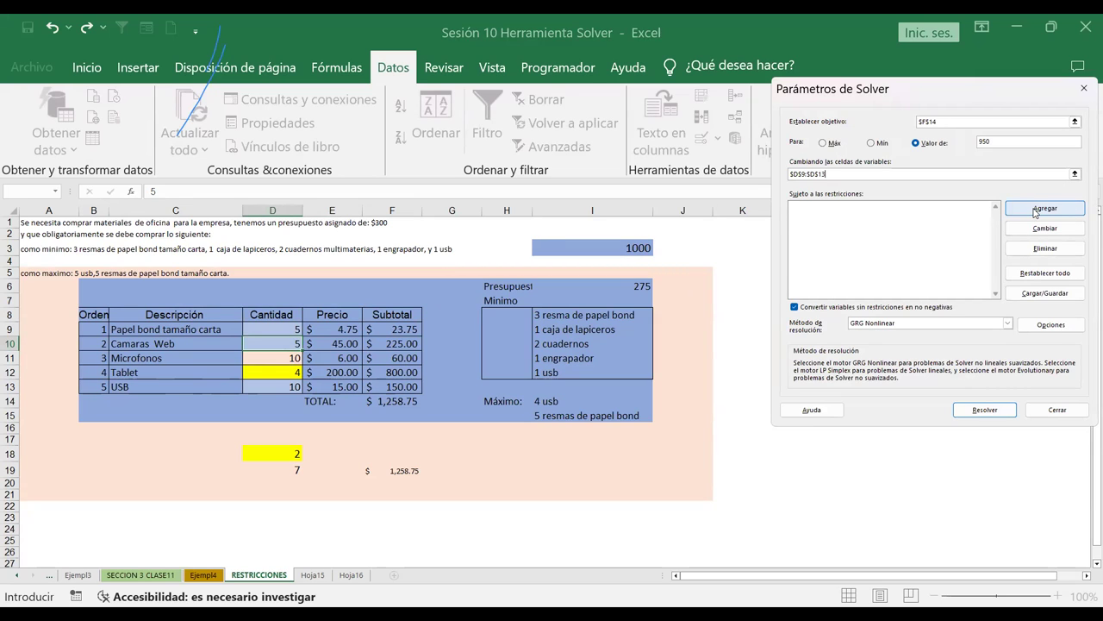
left_click(1035, 213)
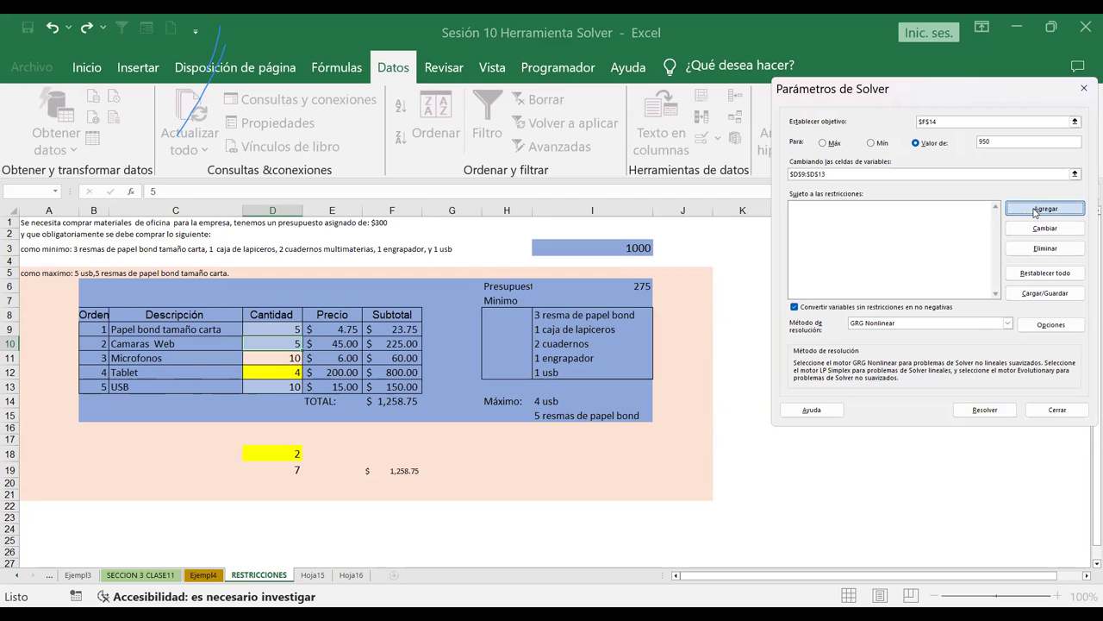
Step: Add an integer constraint on the quantities $D$9:$D$13
left_click(907, 263)
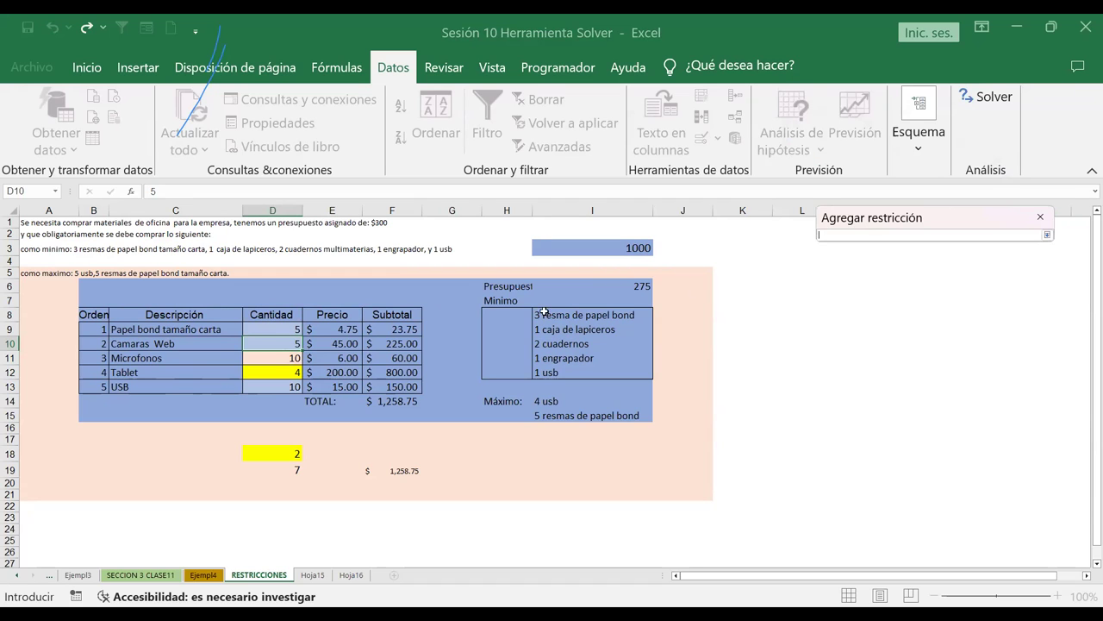
left_click_drag(258, 329, 256, 388)
left_click(1047, 236)
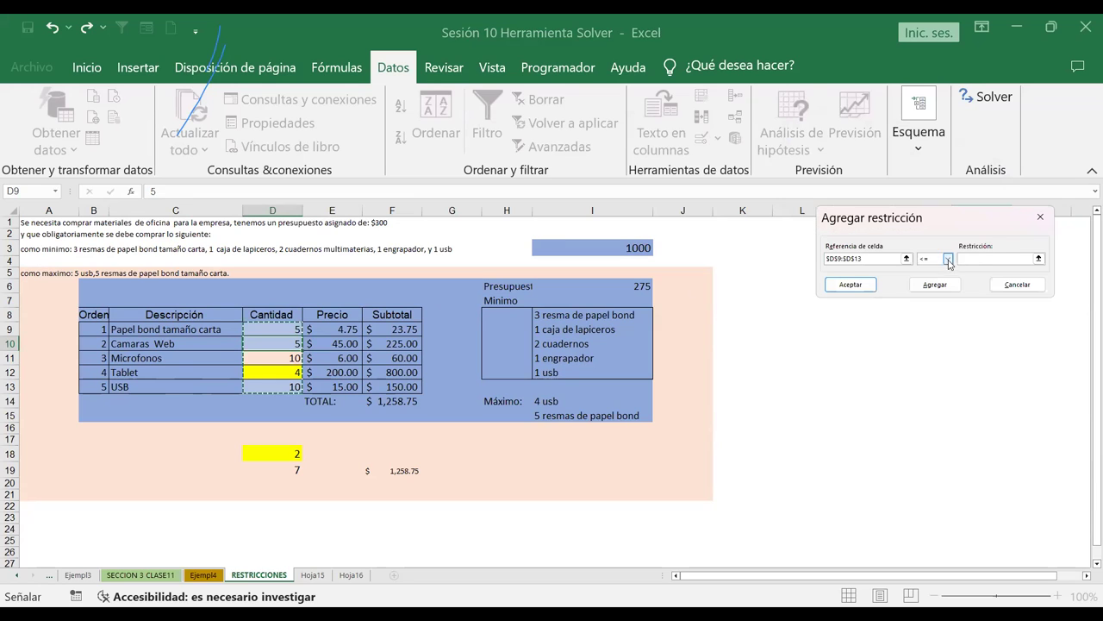
left_click(948, 259)
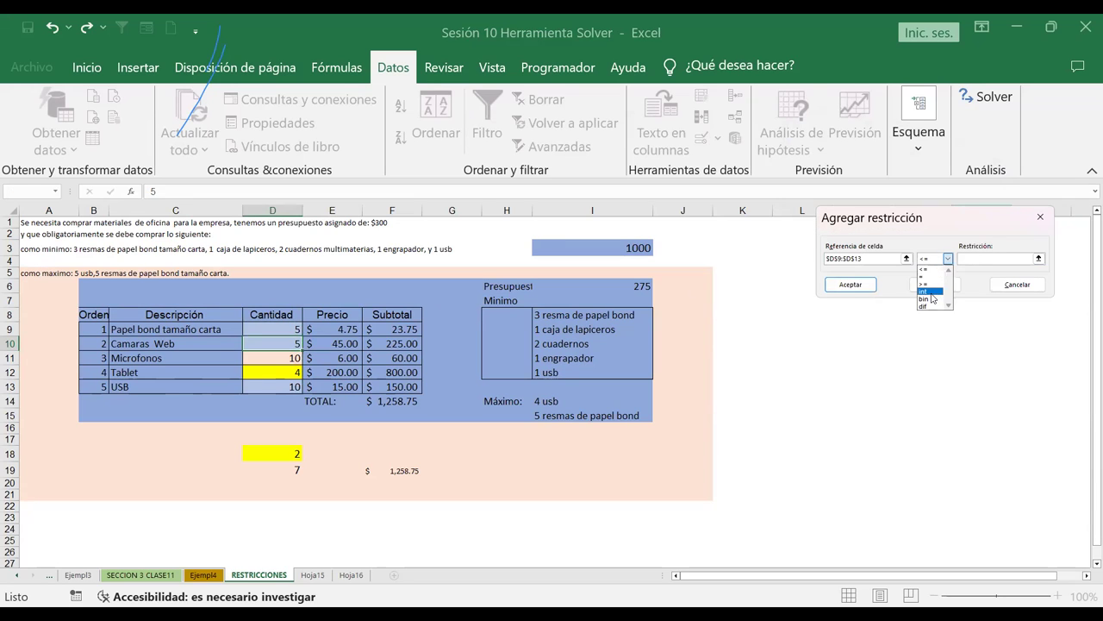
left_click(930, 293)
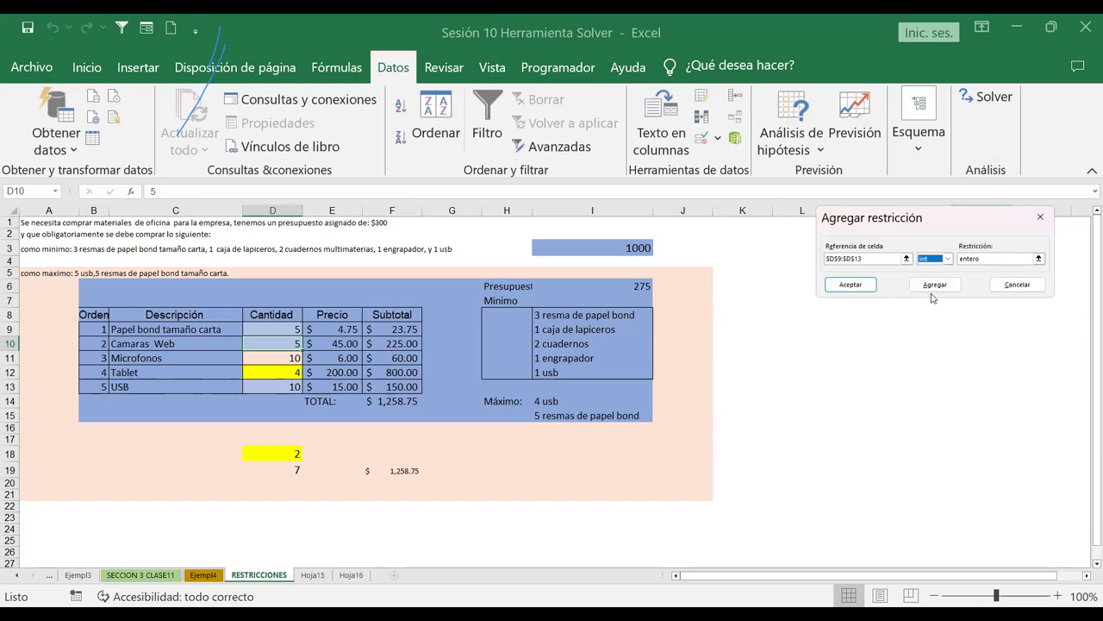
left_click(863, 289)
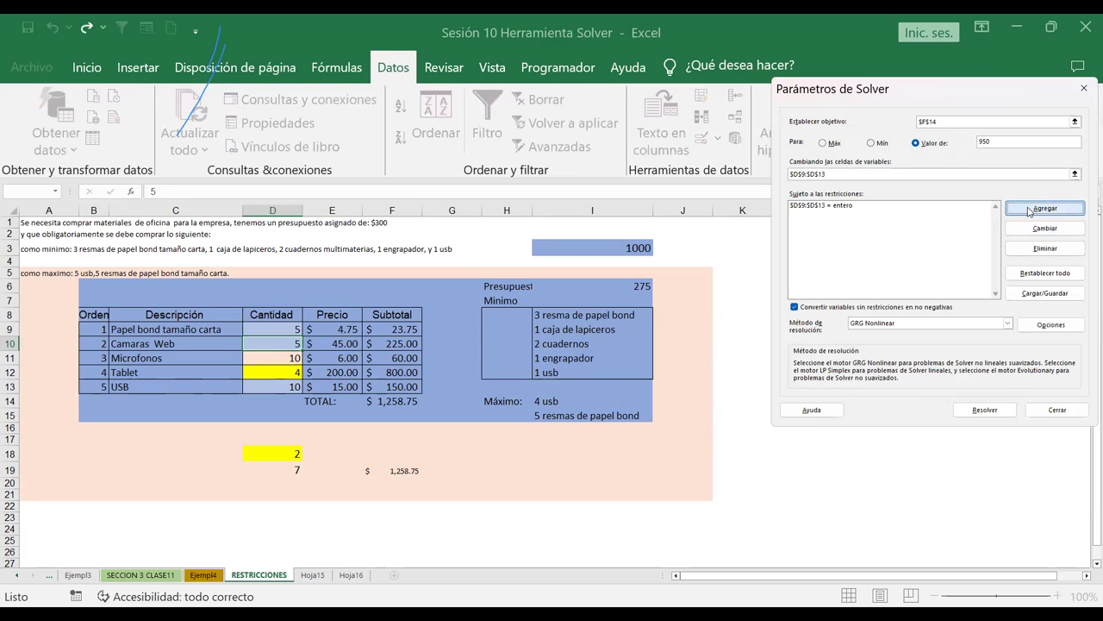
Step: Add the constraint $D$11 = 7 and dismiss the empty-reference warning
left_click(1030, 212)
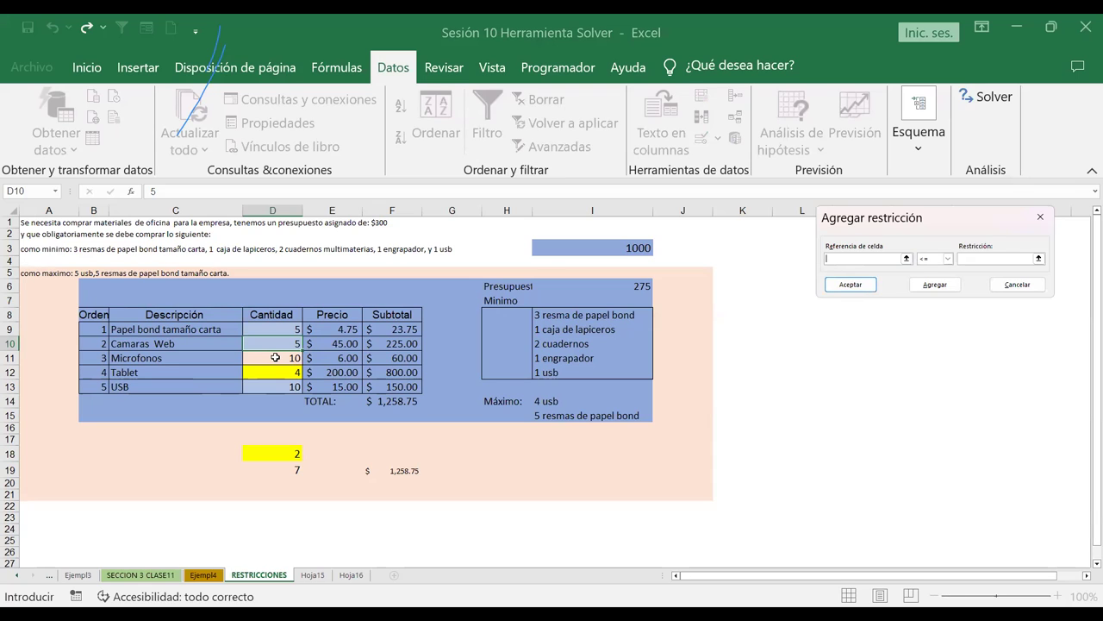
left_click(275, 357)
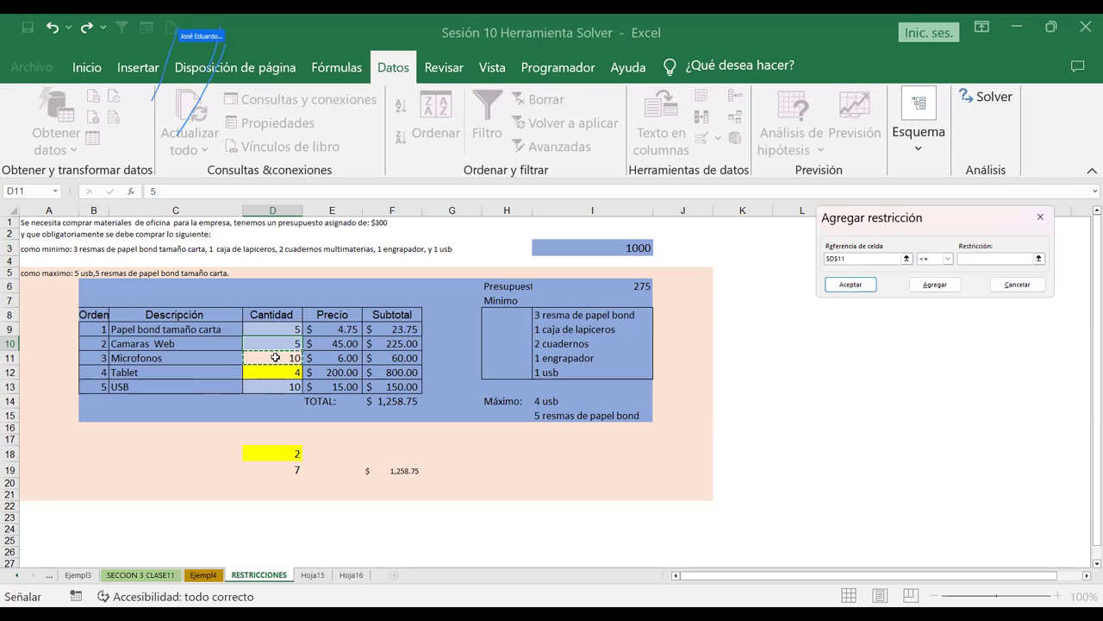
left_click(949, 259)
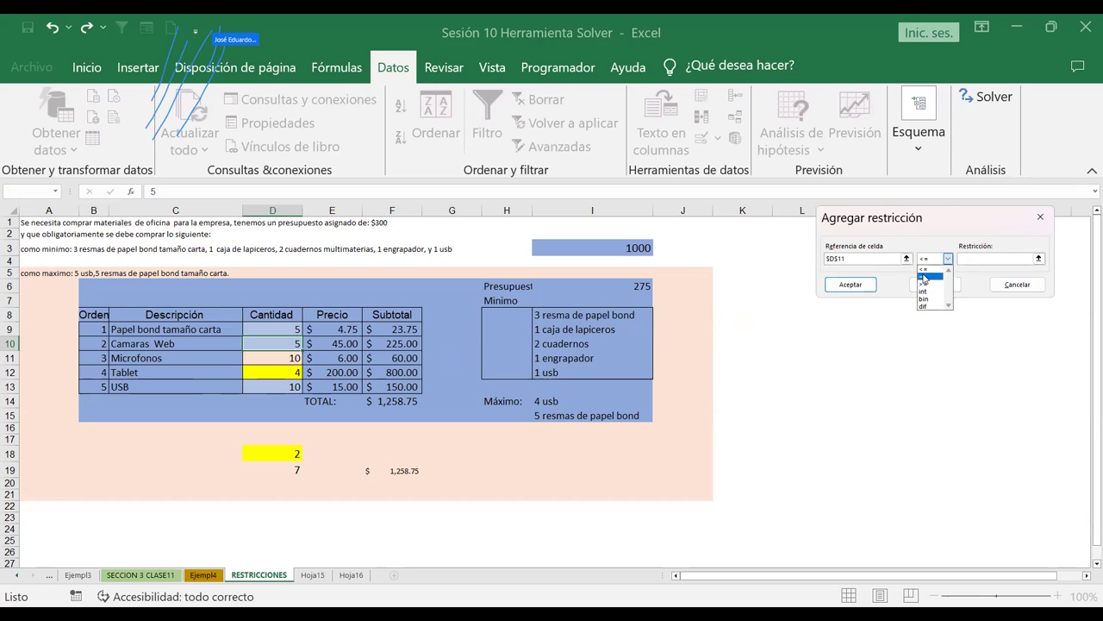
left_click(924, 277)
left_click(979, 259)
type("7")
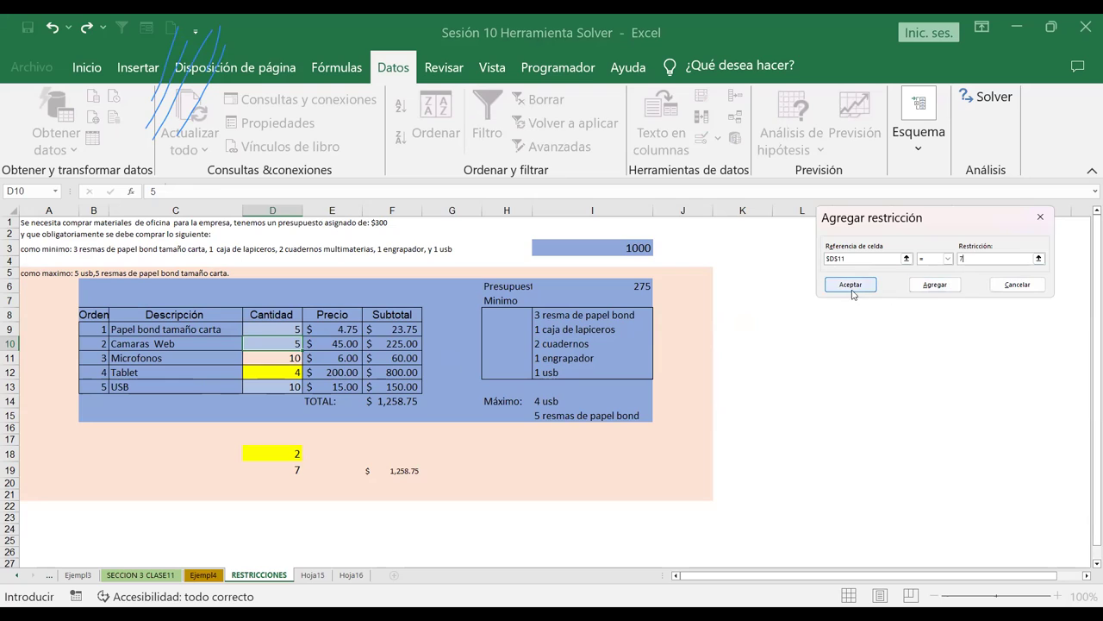
left_click(935, 288)
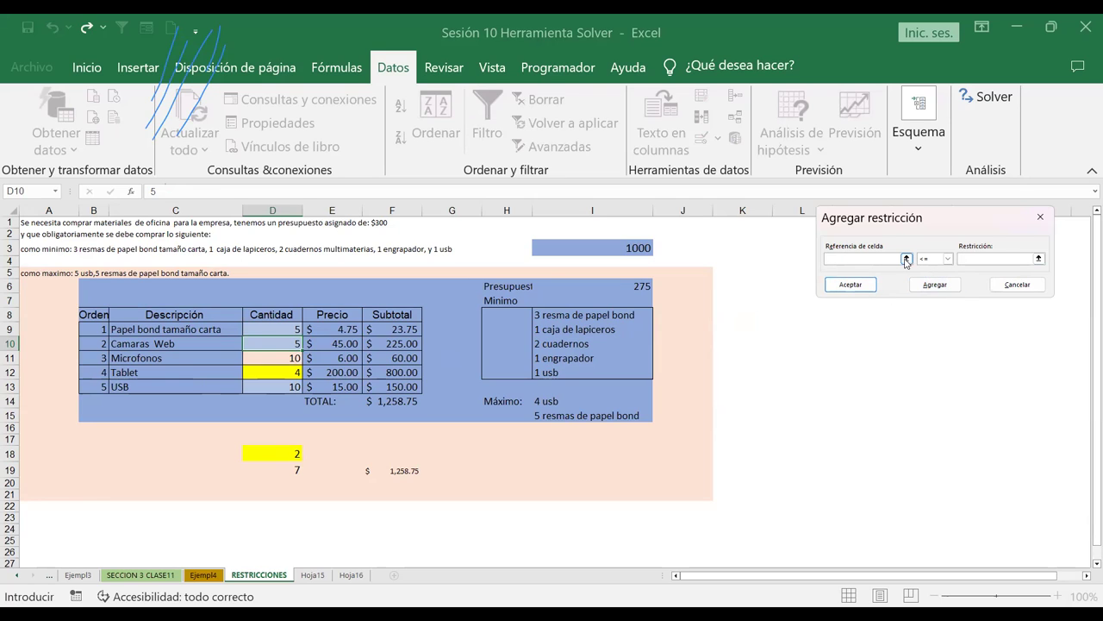
left_click(906, 259)
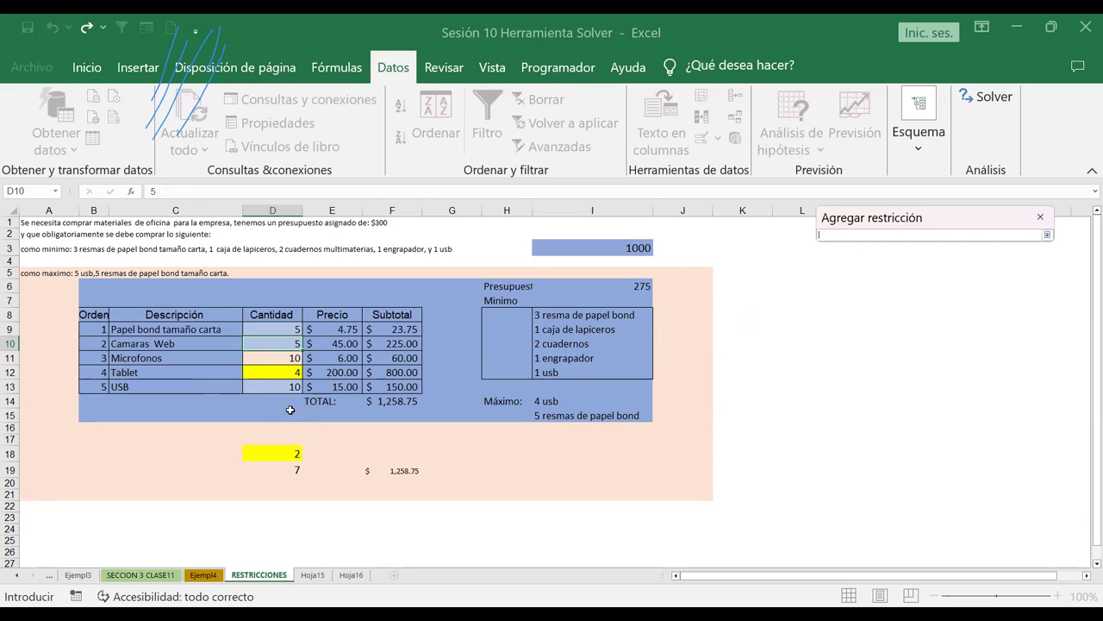
left_click(1047, 236)
left_click(852, 285)
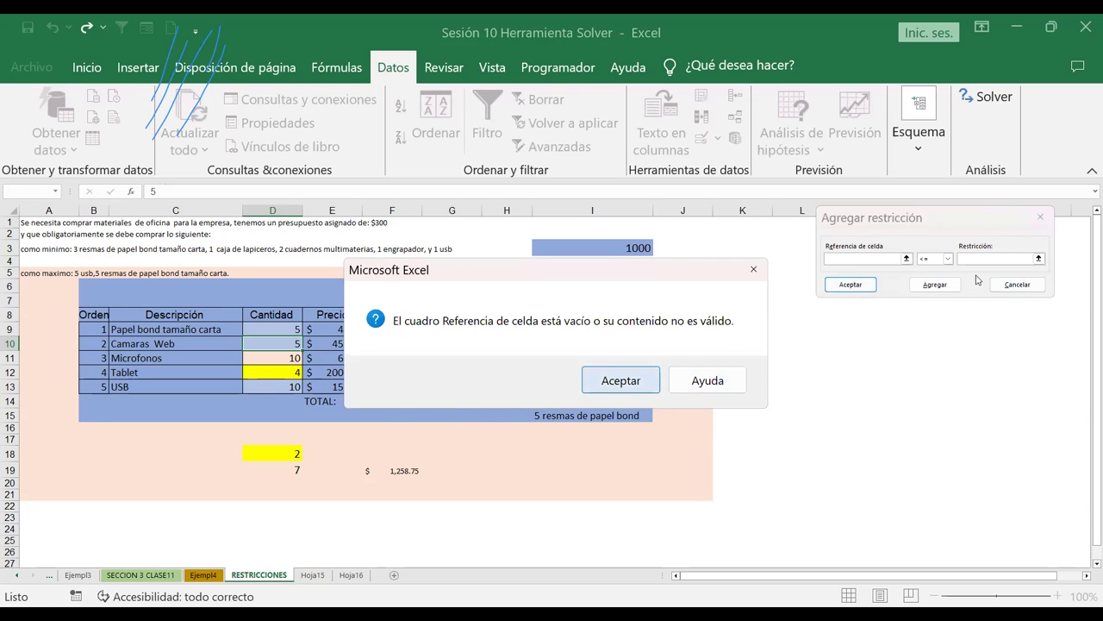
key("Return")
Step: Correct the objective back to $F$14 and solve, giving quantities 128, 0, 7, 0, 20
left_click(1009, 287)
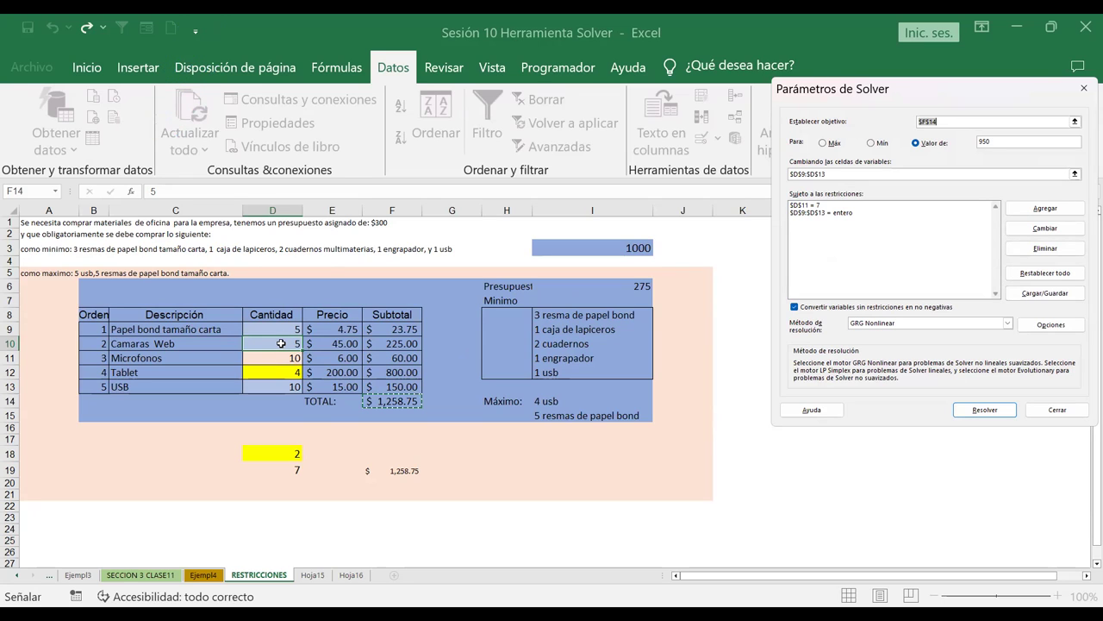
left_click(273, 362)
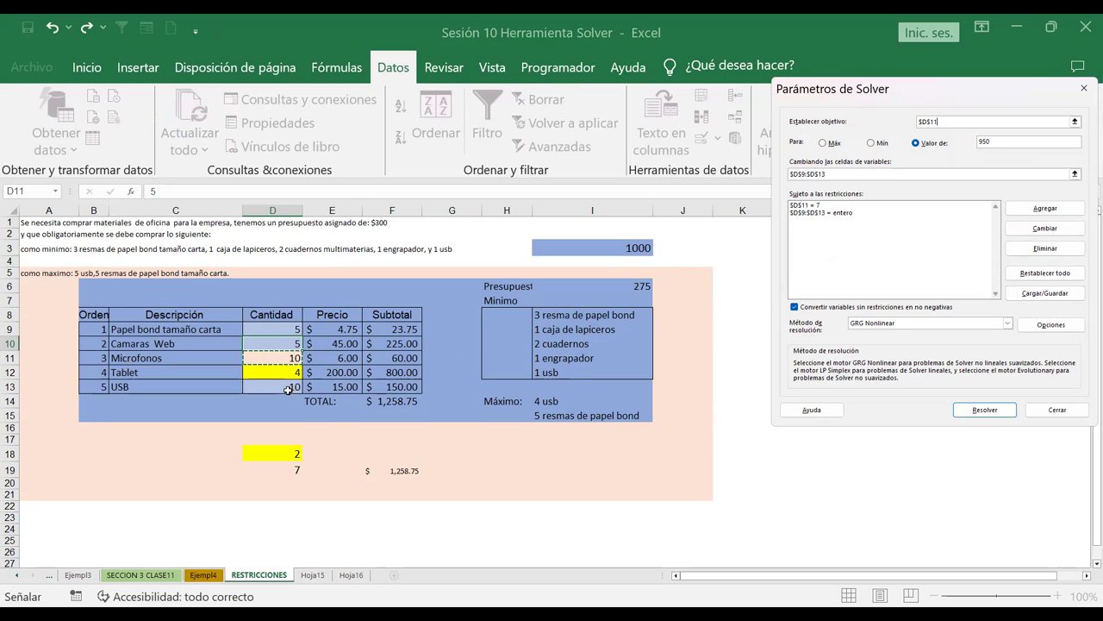
left_click(284, 375)
left_click(274, 453)
left_click(981, 412)
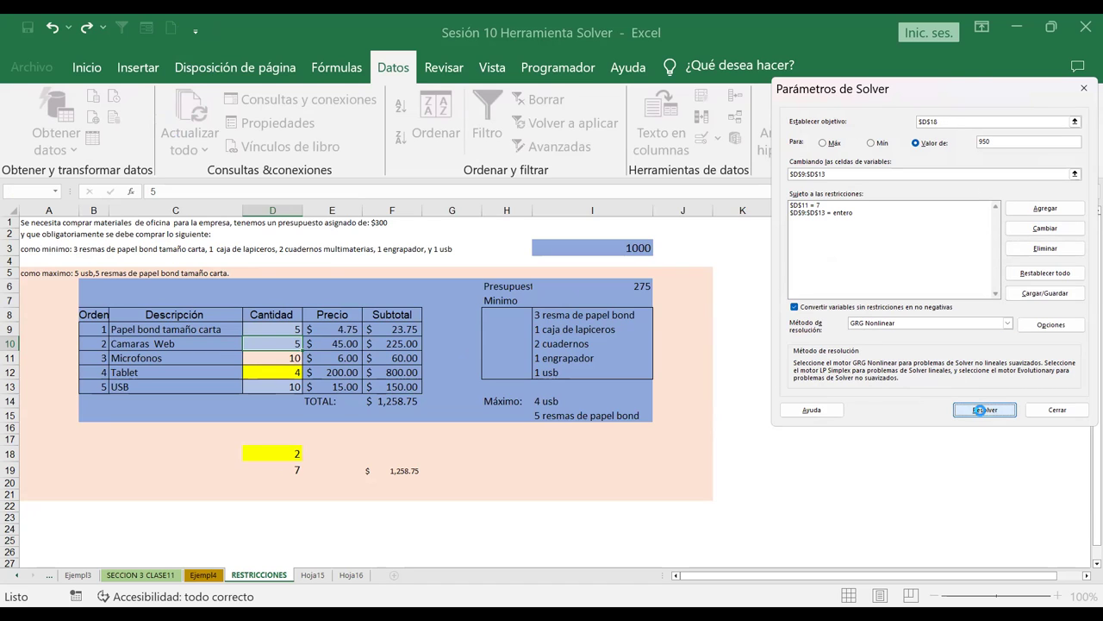
key("Return")
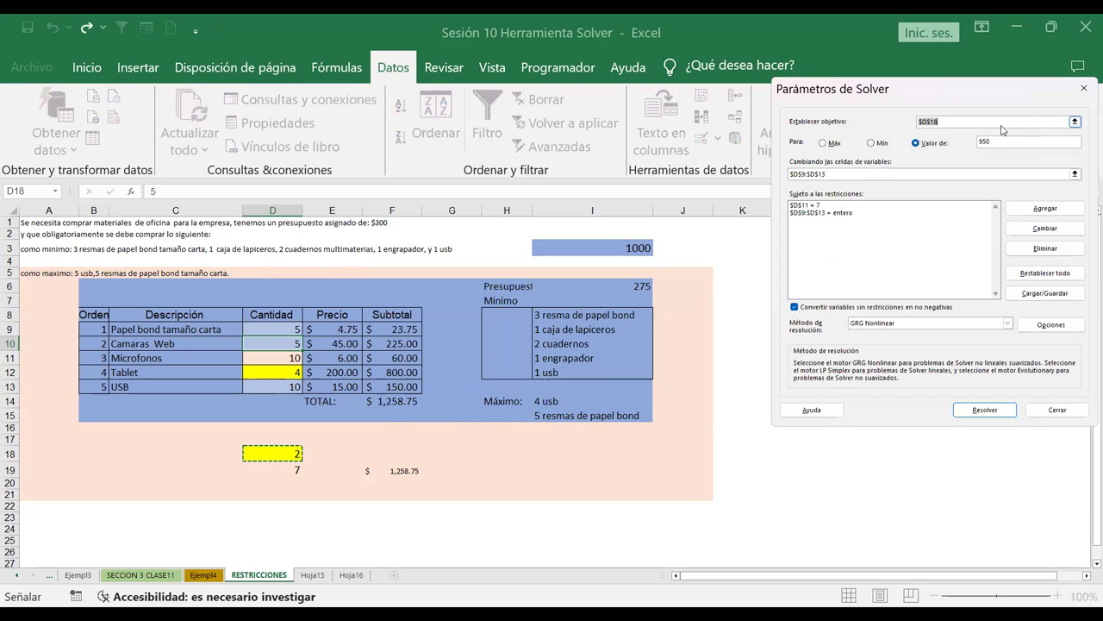
key("BackSpace")
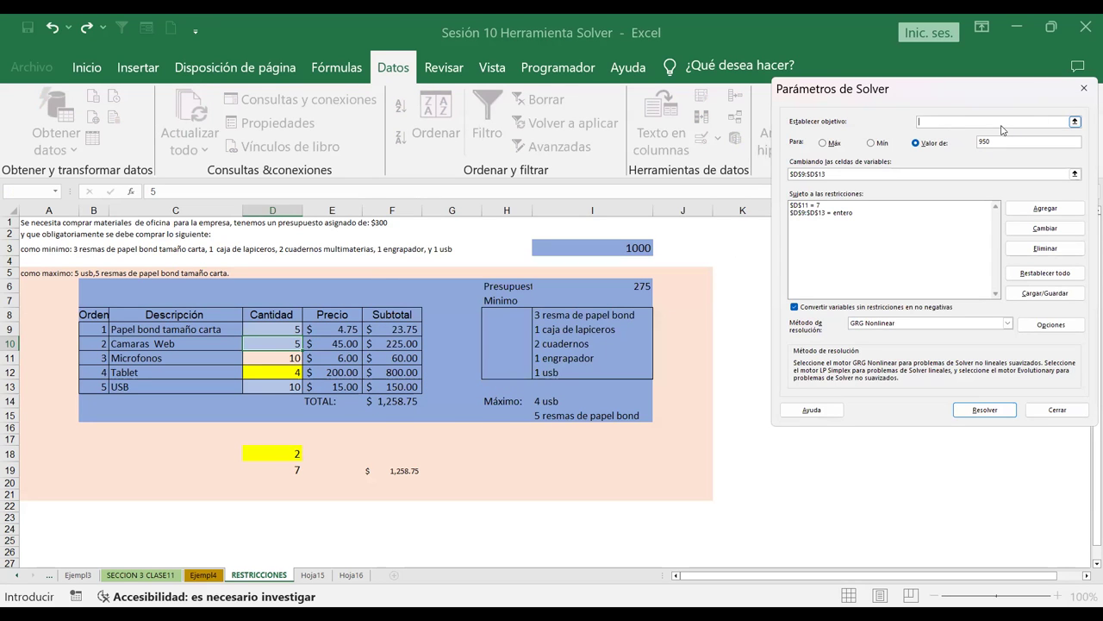
left_click(391, 401)
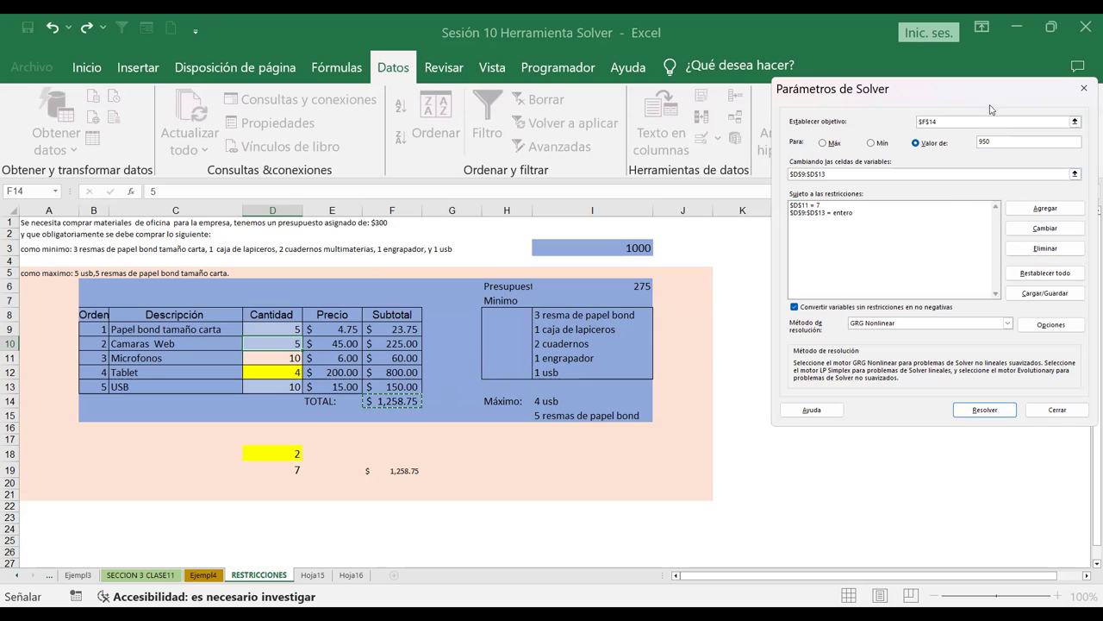
left_click(985, 410)
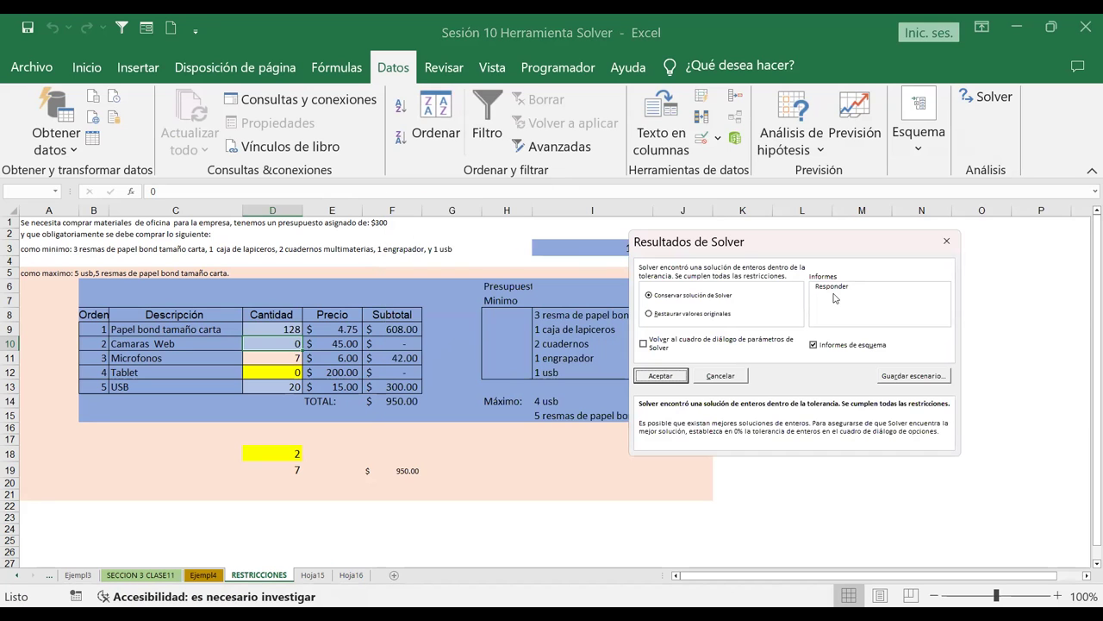
Step: Keep Solver's solution and choose the Responder (Answer) report
left_click(836, 286)
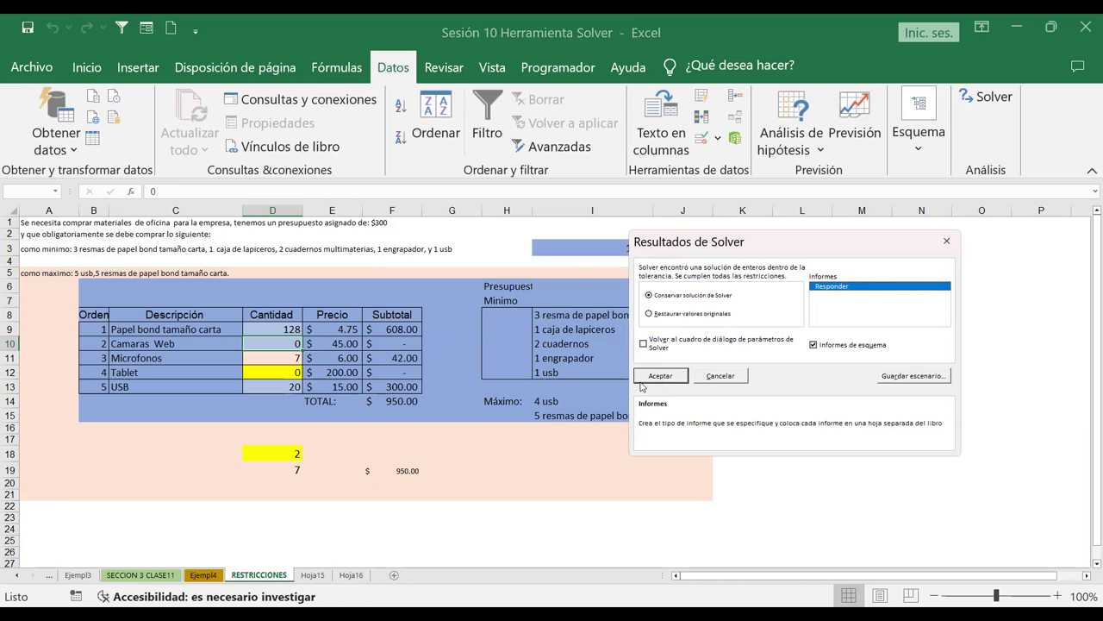
left_click(661, 376)
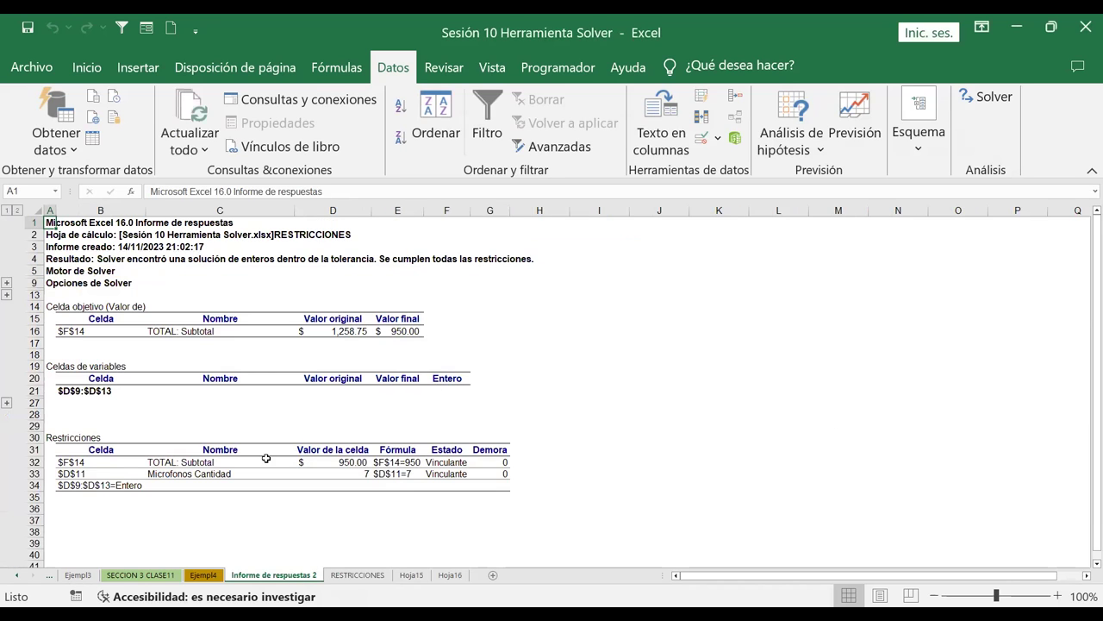
Step: Expand the variable-cell rows and shade the microphones' final value 7 in E24 light yellow
left_click(7, 403)
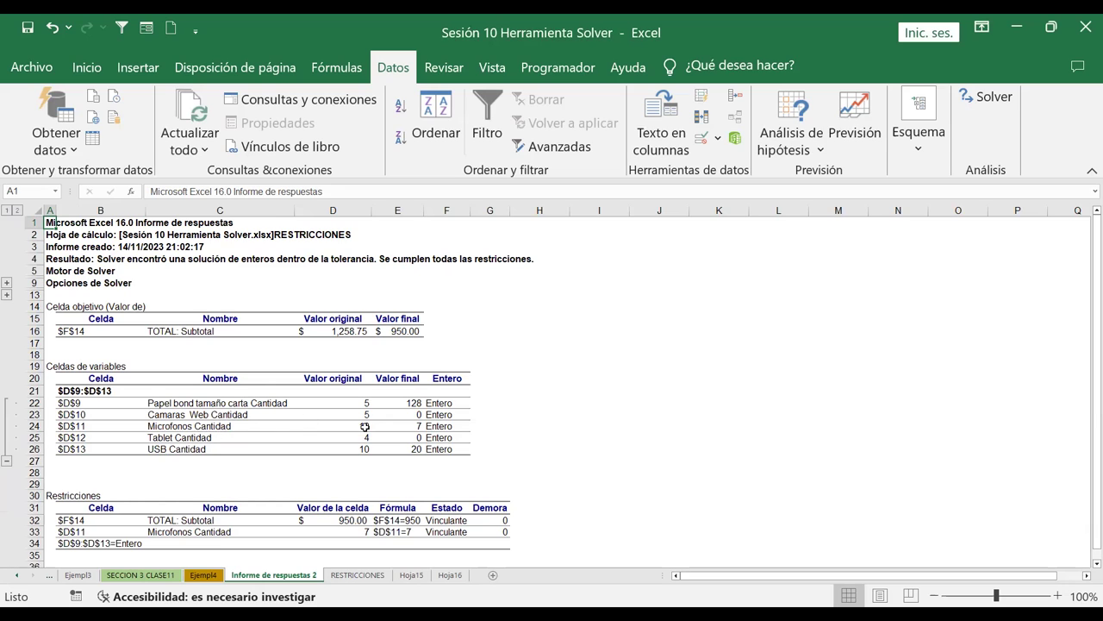
left_click(365, 426)
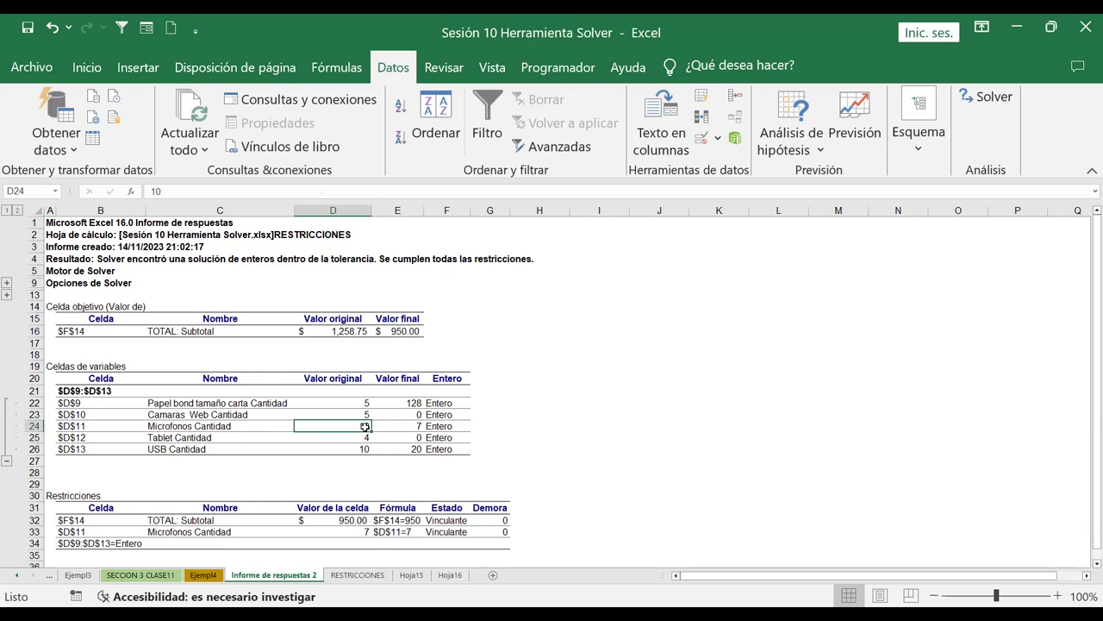
left_click(419, 428)
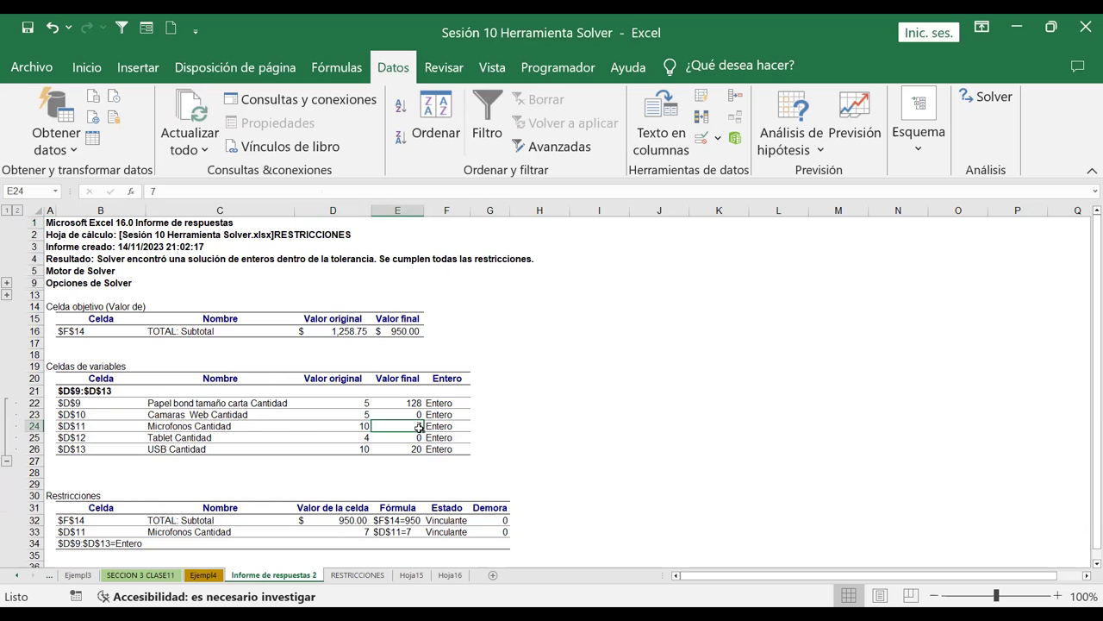
left_click(99, 74)
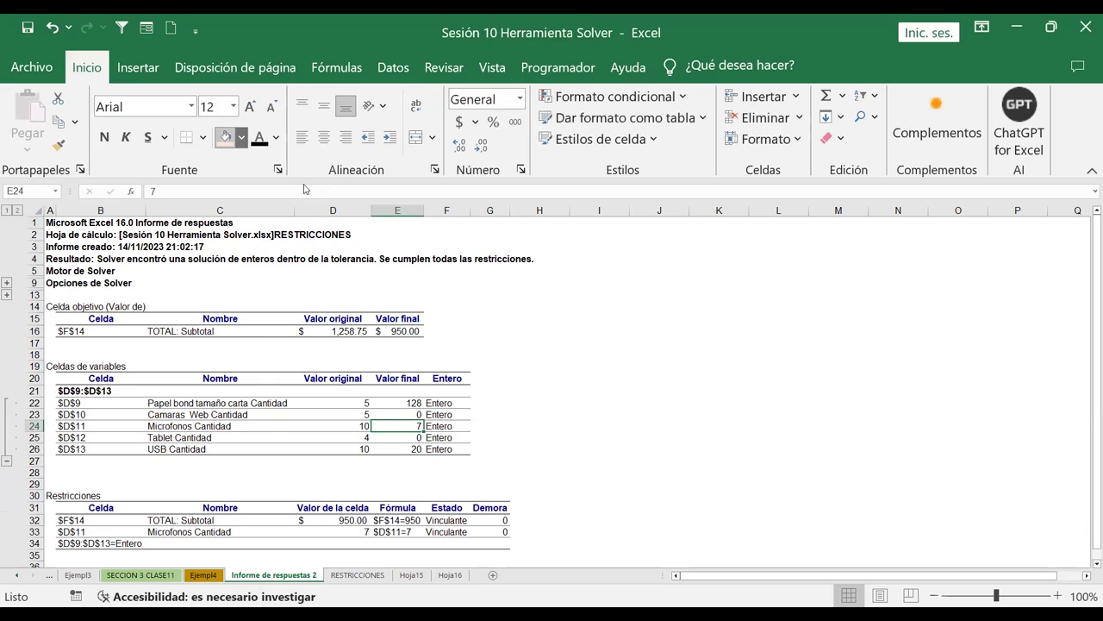
left_click(242, 137)
left_click(604, 366)
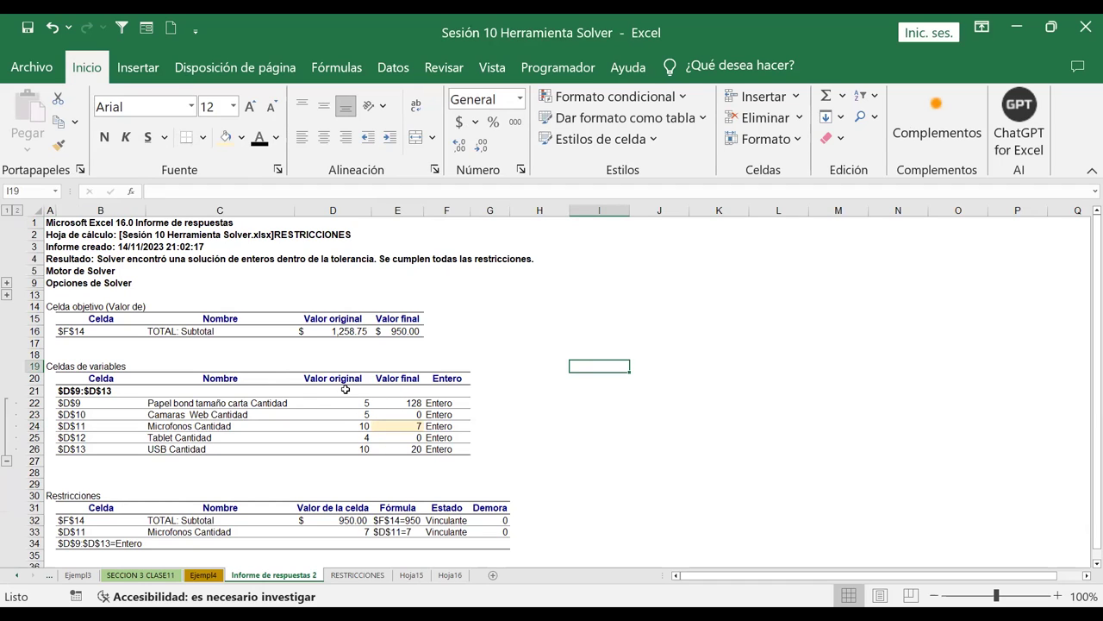
Step: Review the report's final quantities, from the paper's 128 to the microphones' 7
left_click(401, 402)
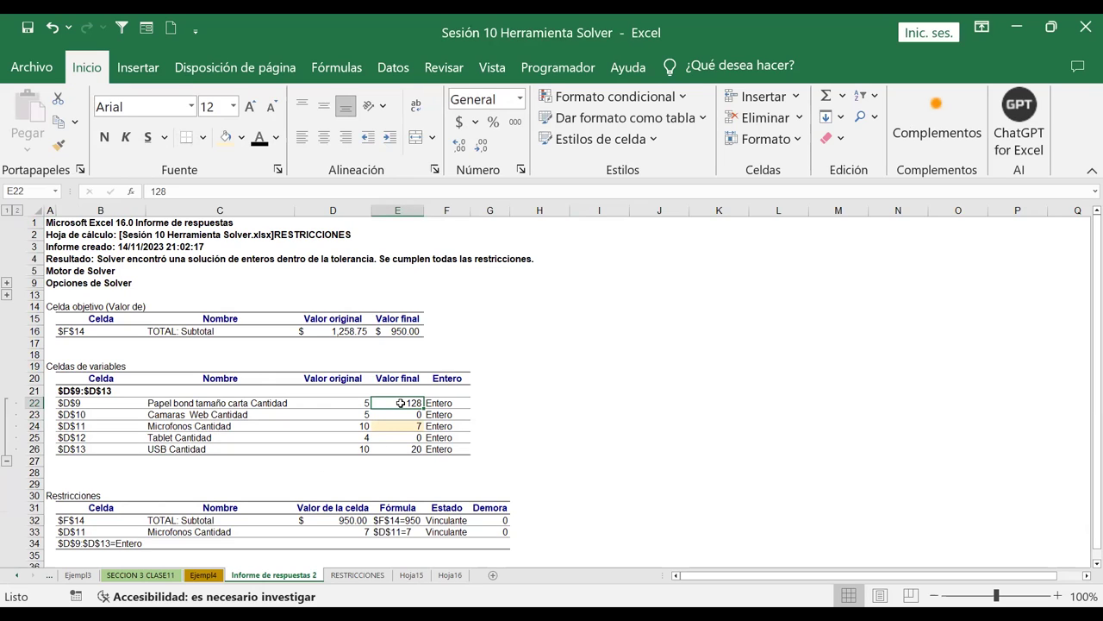
left_click(398, 422)
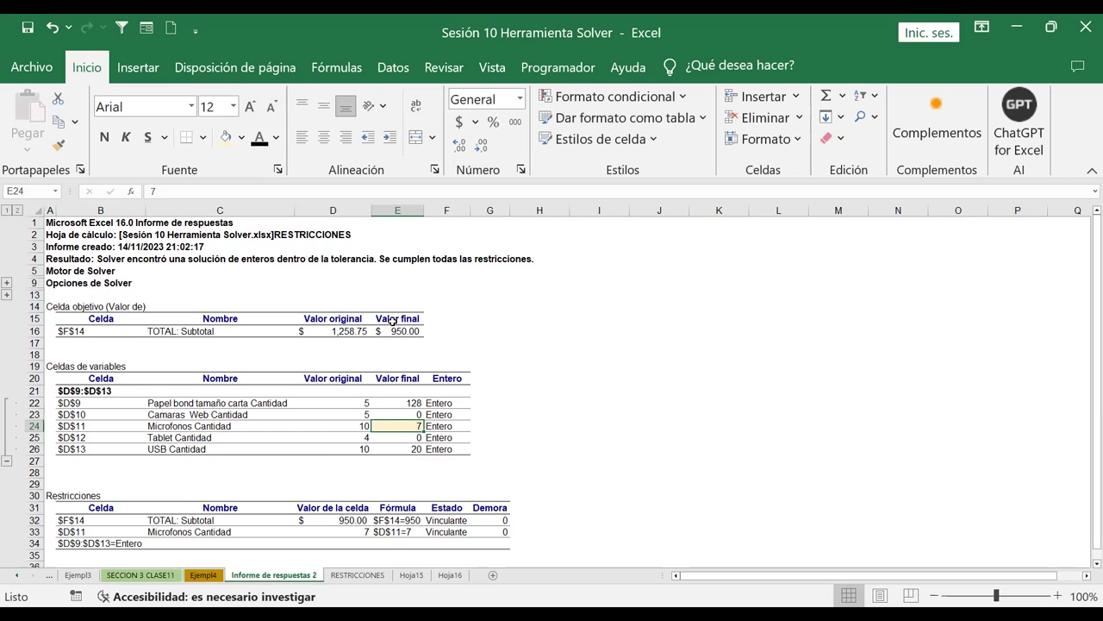
scroll(437, 448, "down", 3)
scroll(515, 491, "up", 1)
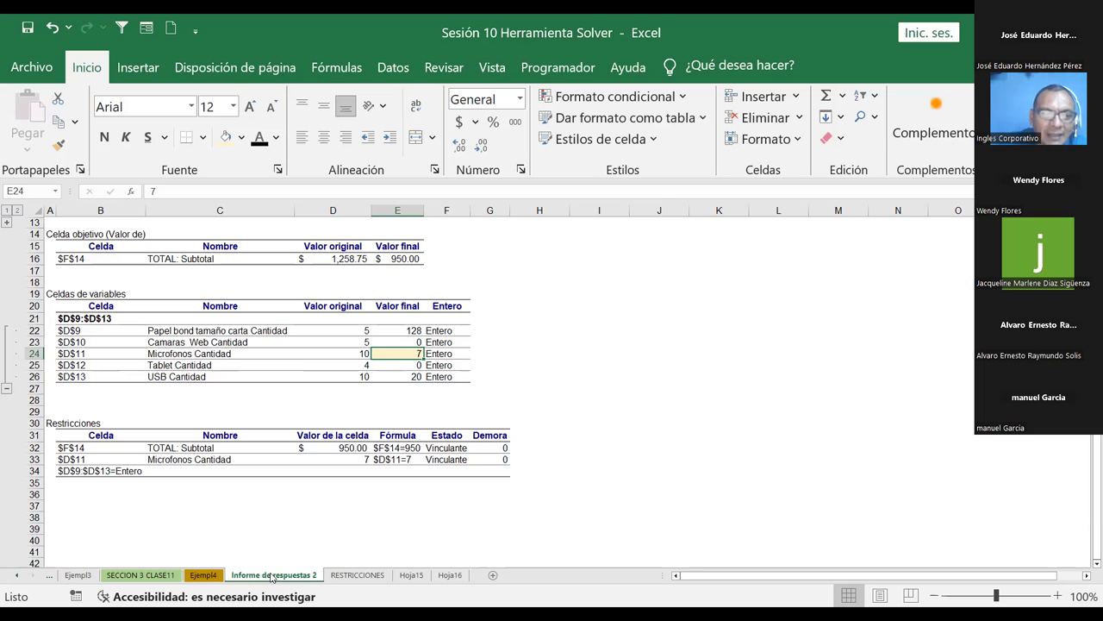
Step: Check the cameras' original quantity in cell D23, then return to the online course page
left_click(336, 342)
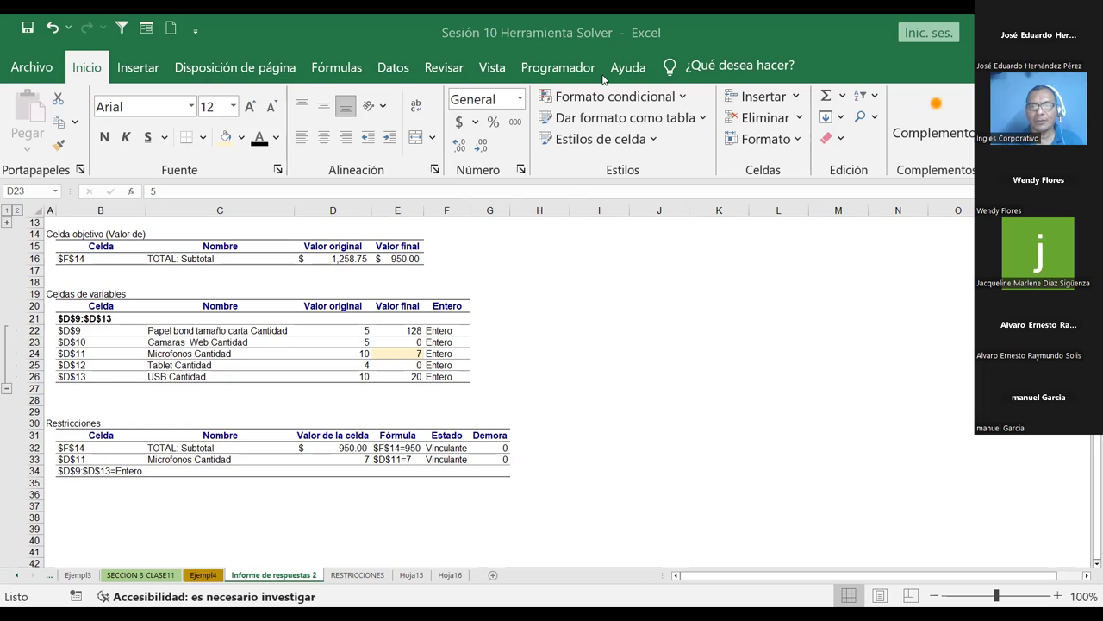
scroll(325, 302, "up", 5)
scroll(357, 307, "up", 5)
scroll(414, 259, "up", 4)
scroll(490, 213, "up", 3)
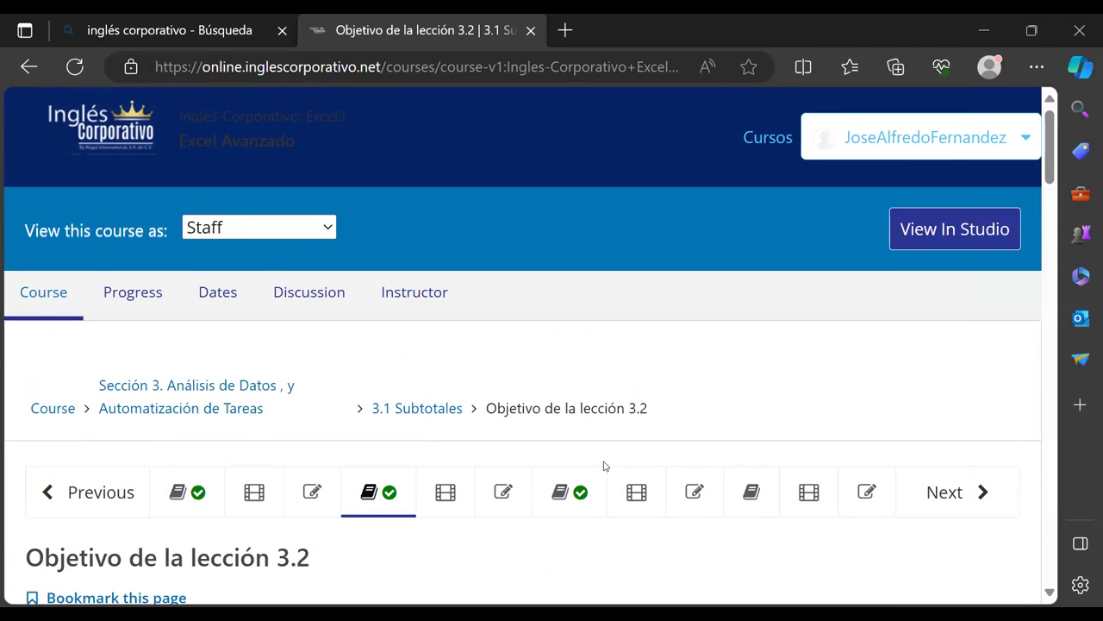
Step: Advance through the course units, past Laboratorio 10, to Restricciones e Informes de Solver
scroll(955, 394, "down", 1)
left_click(972, 413)
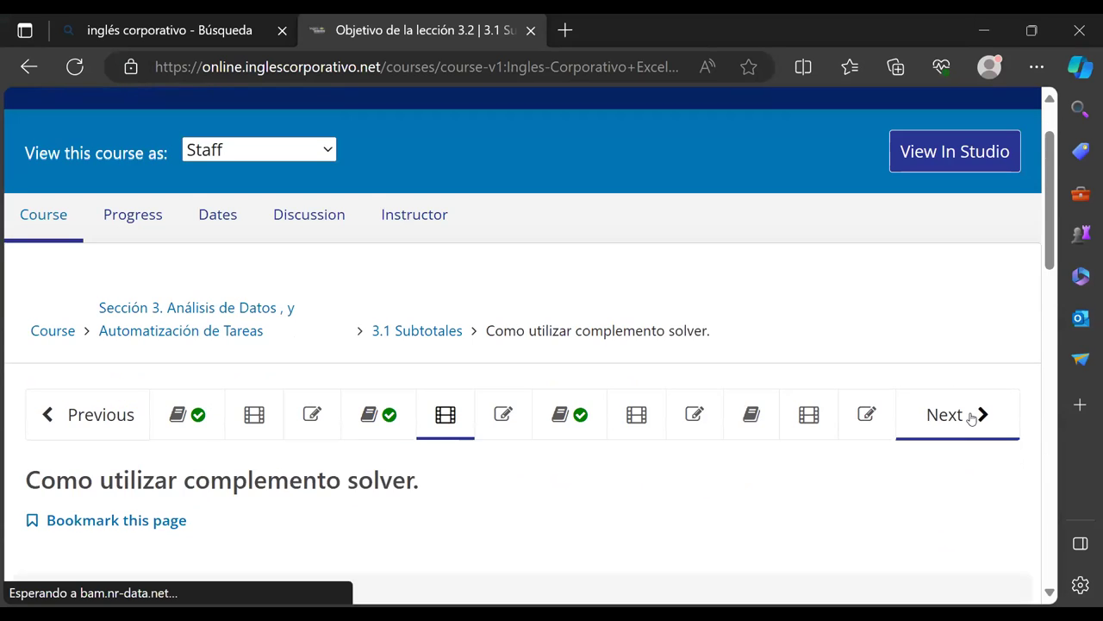
scroll(639, 519, "down", 2)
left_click(956, 256)
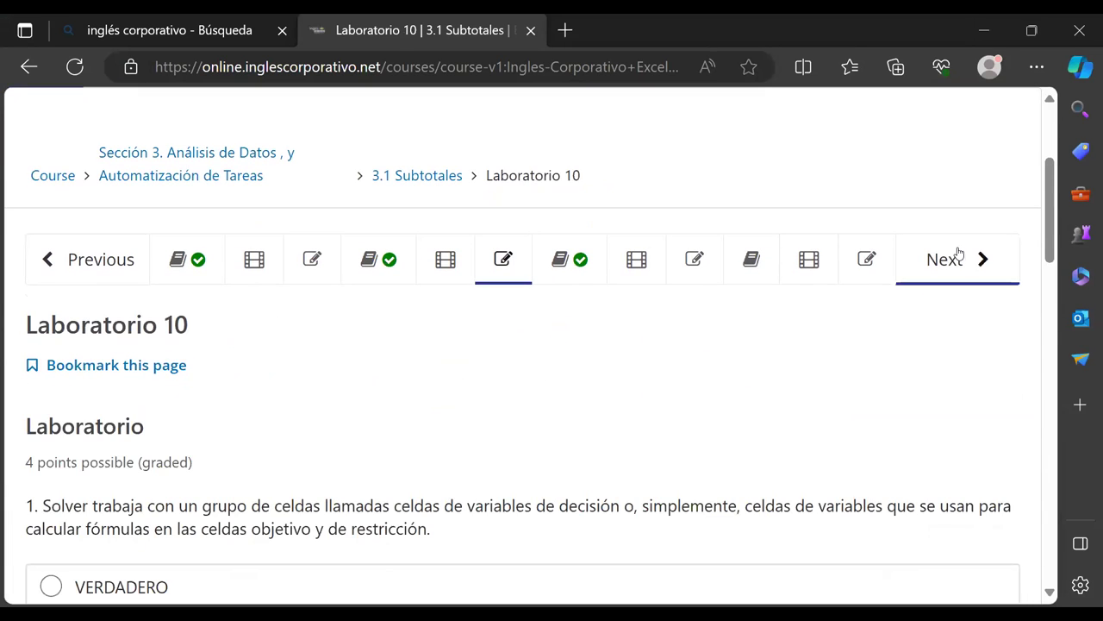
left_click(967, 262)
left_click(964, 258)
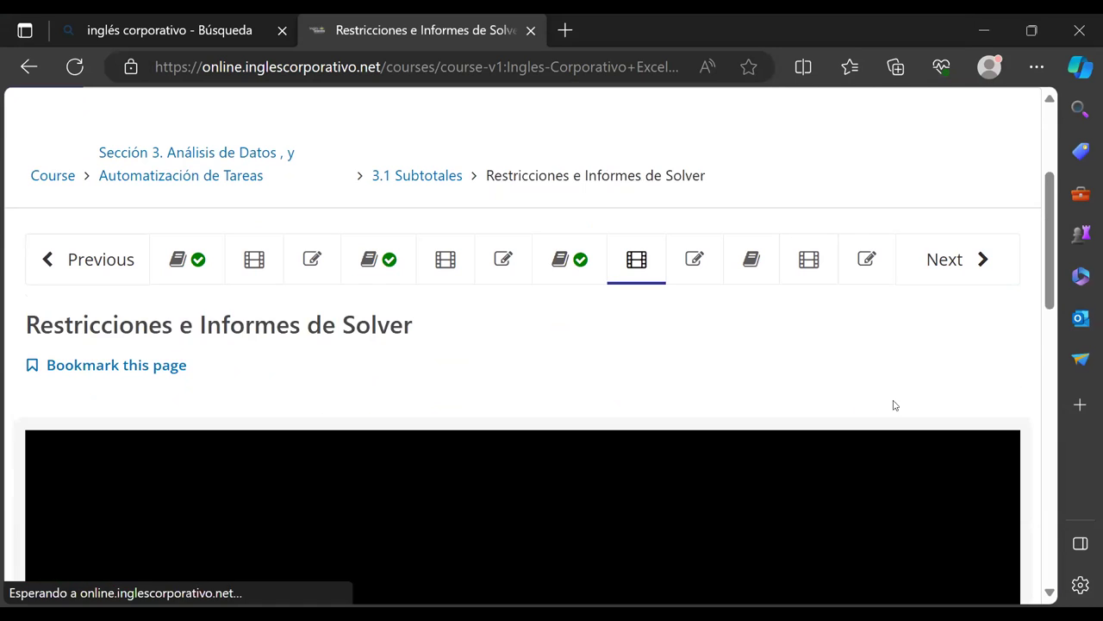
Step: Move past the Laboratorio 11 quiz to Objetivo de la lección 3.4 and scroll its macros introduction
left_click(958, 274)
scroll(995, 293, "down", 3)
scroll(912, 393, "up", 1)
scroll(913, 393, "up", 4)
left_click(943, 415)
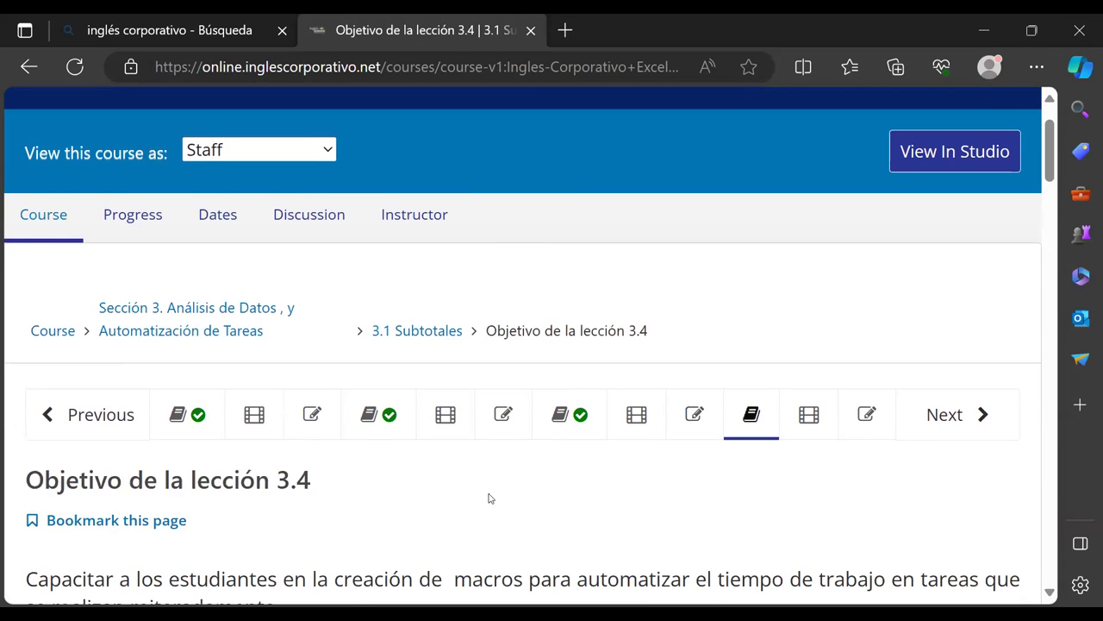
scroll(488, 496, "down", 3)
scroll(491, 493, "down", 2)
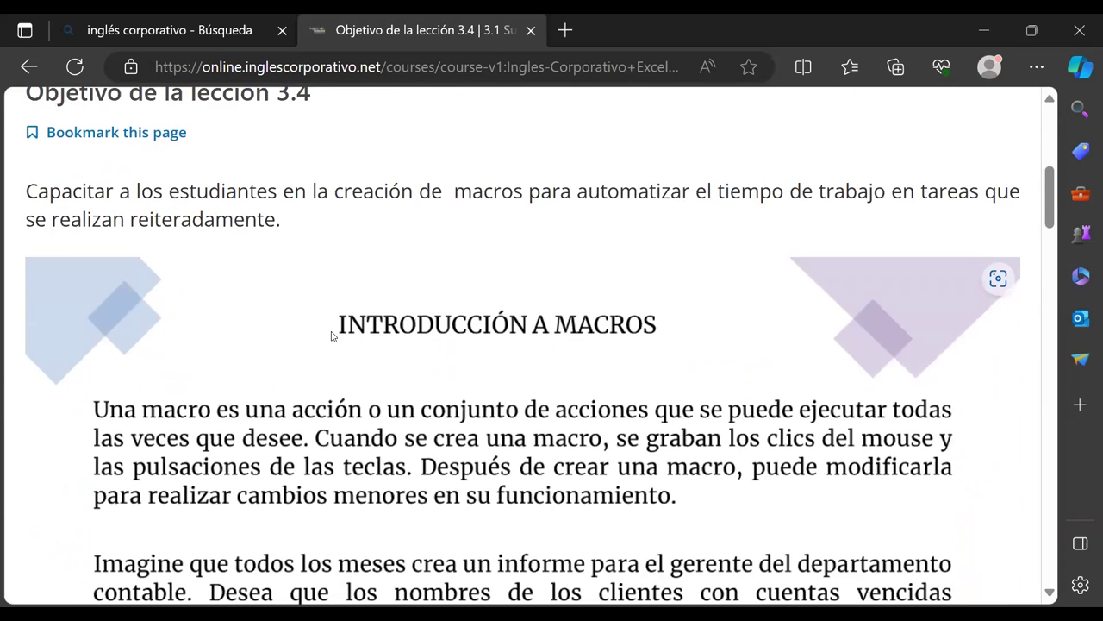